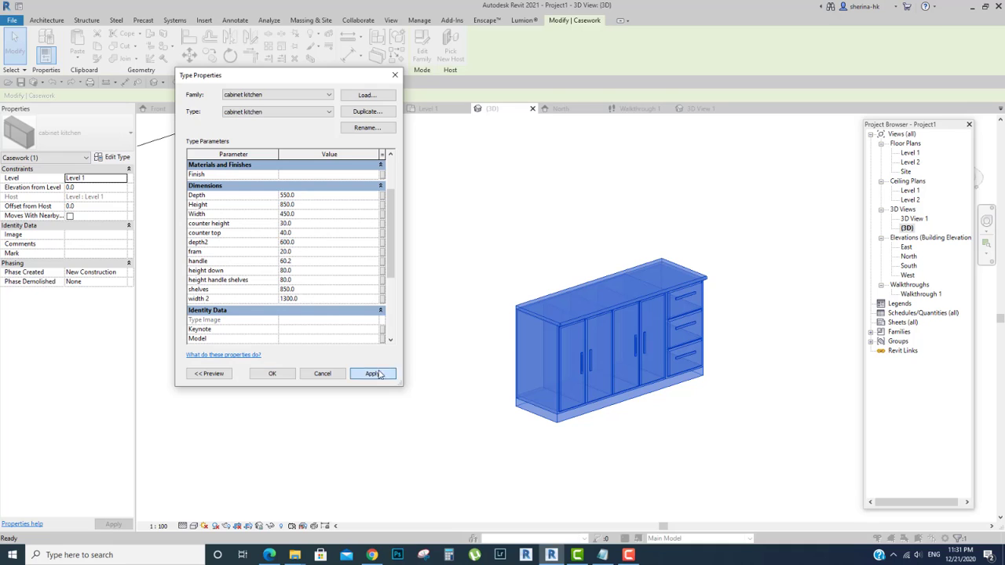
Step: Apply the kitchen cabinet type's new counter height 20 and depth2 sizes, then close Type Properties
left_click(373, 374)
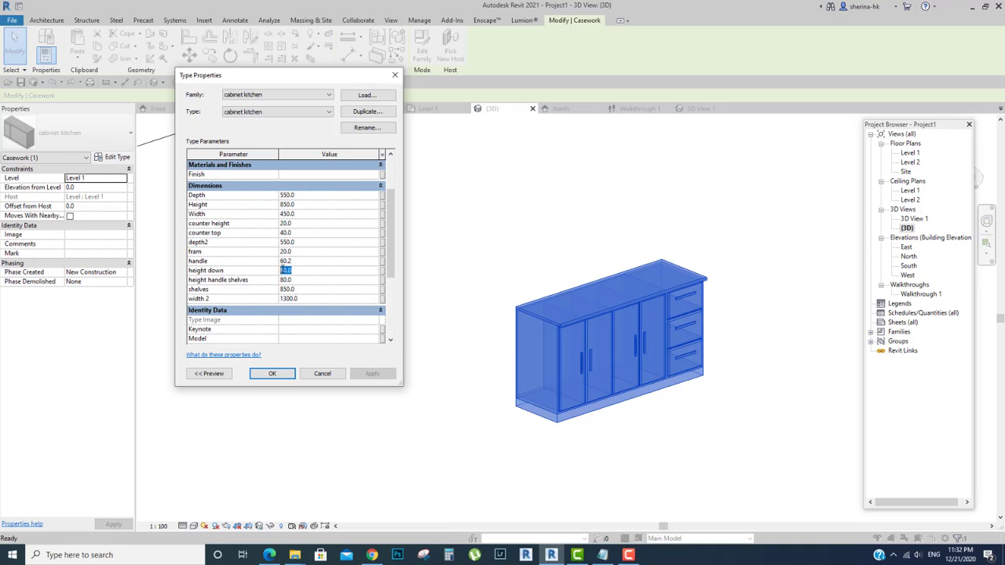
left_click(271, 374)
scroll(620, 422, "up", 2)
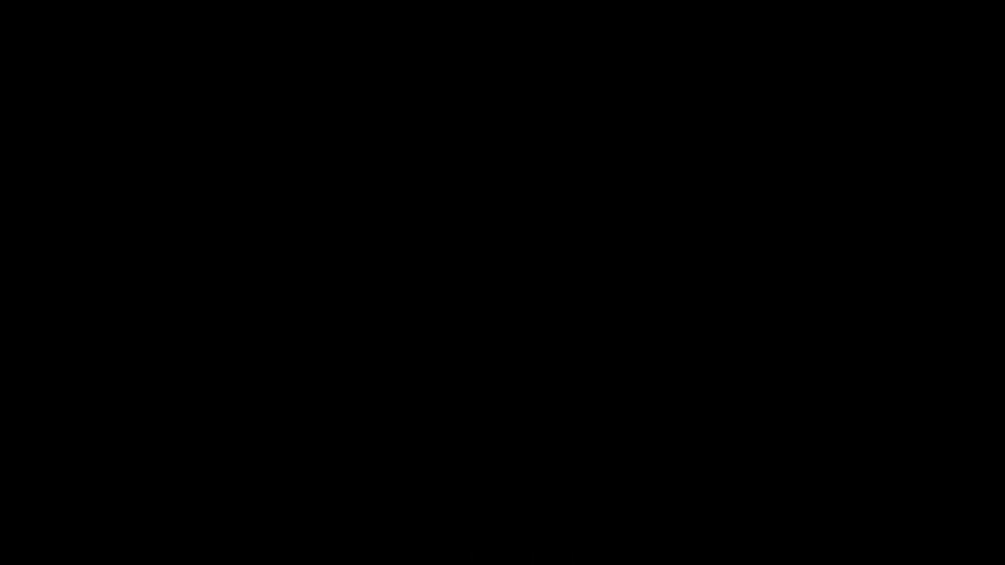
Step: Create a new family from the English Metric Casework.rft template
left_click(124, 273)
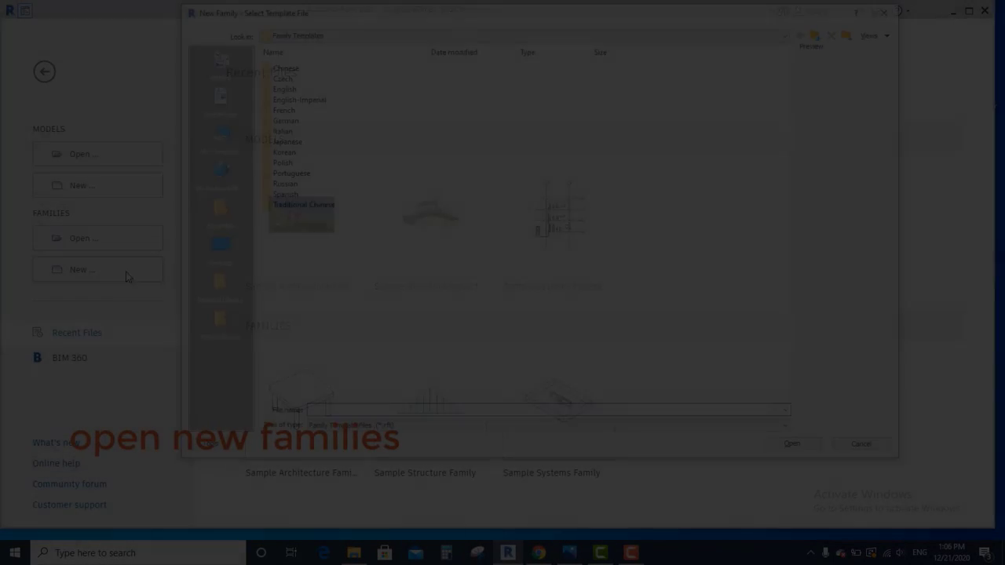
double_click(300, 88)
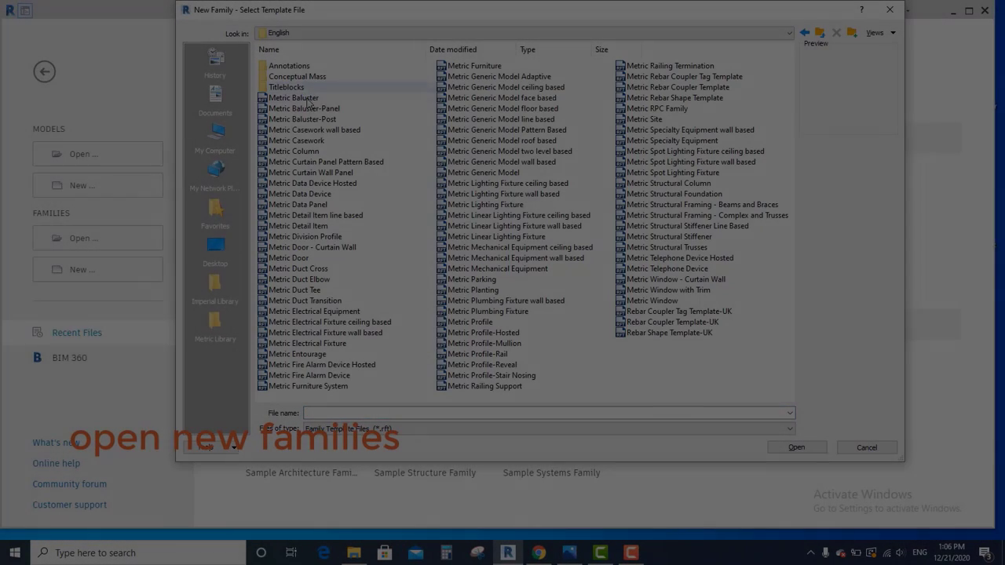
left_click(296, 141)
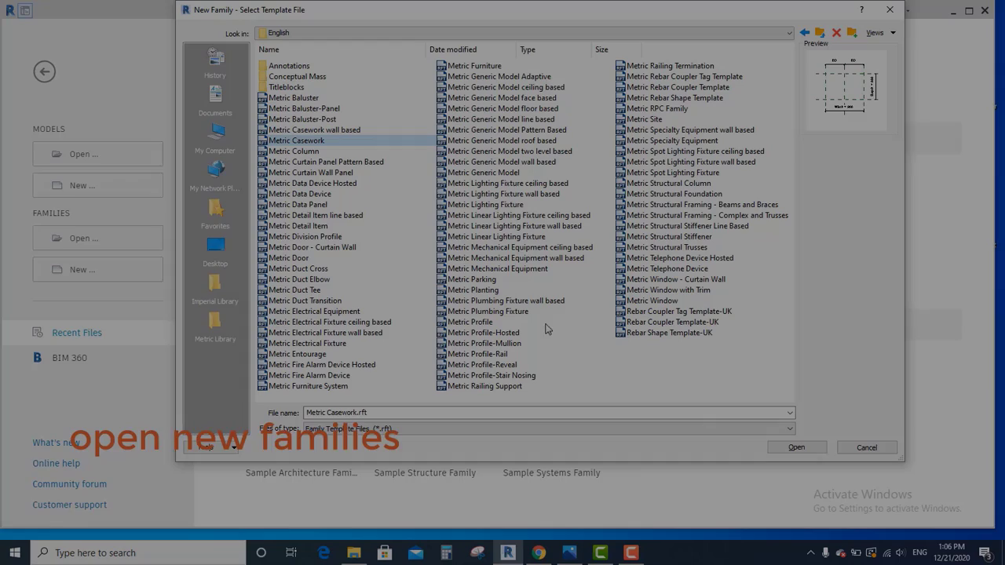
left_click(789, 446)
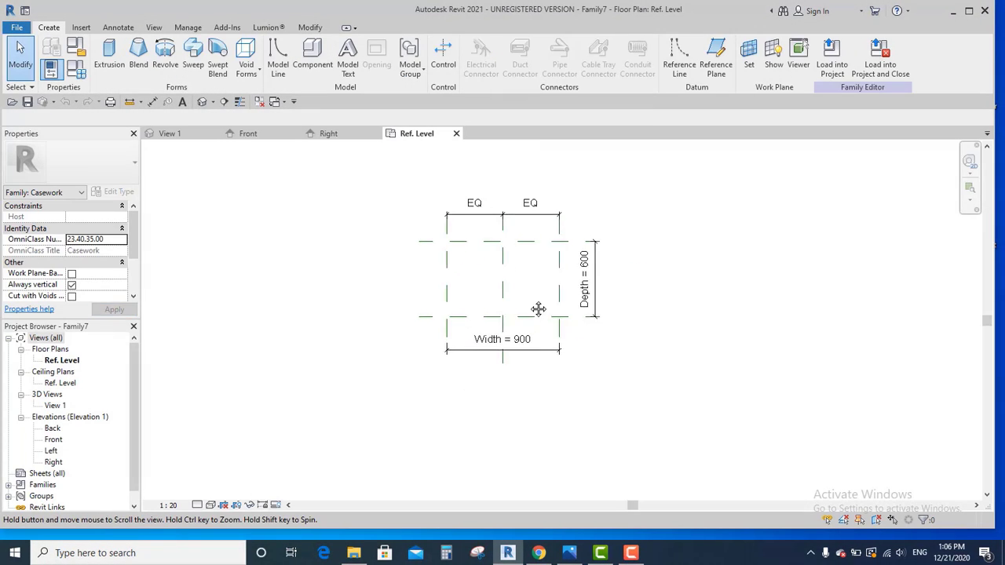
middle_click_drag(538, 309, 526, 298)
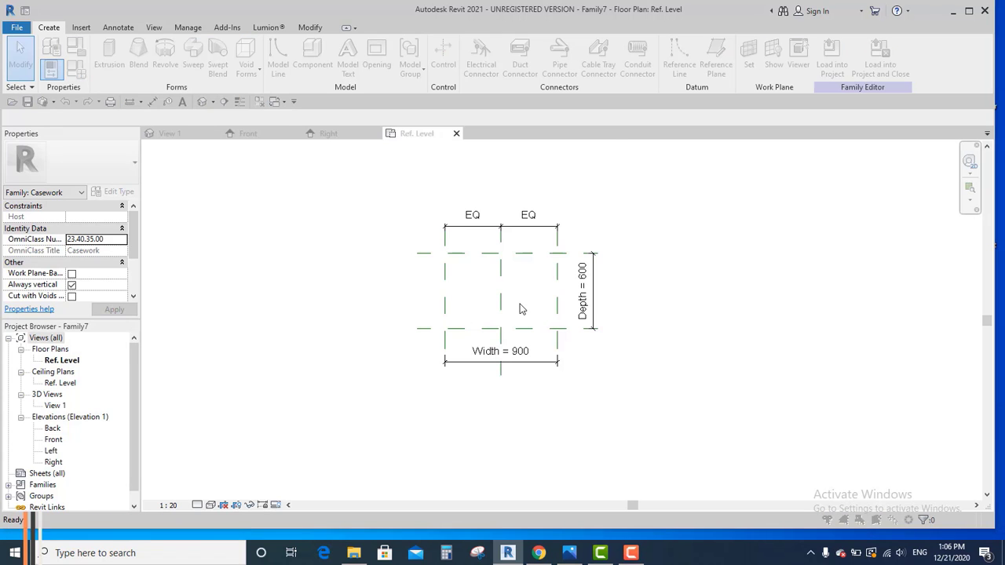
Step: Set the family's length units to Centimeters with UN
key("u")
key("n")
left_click(553, 202)
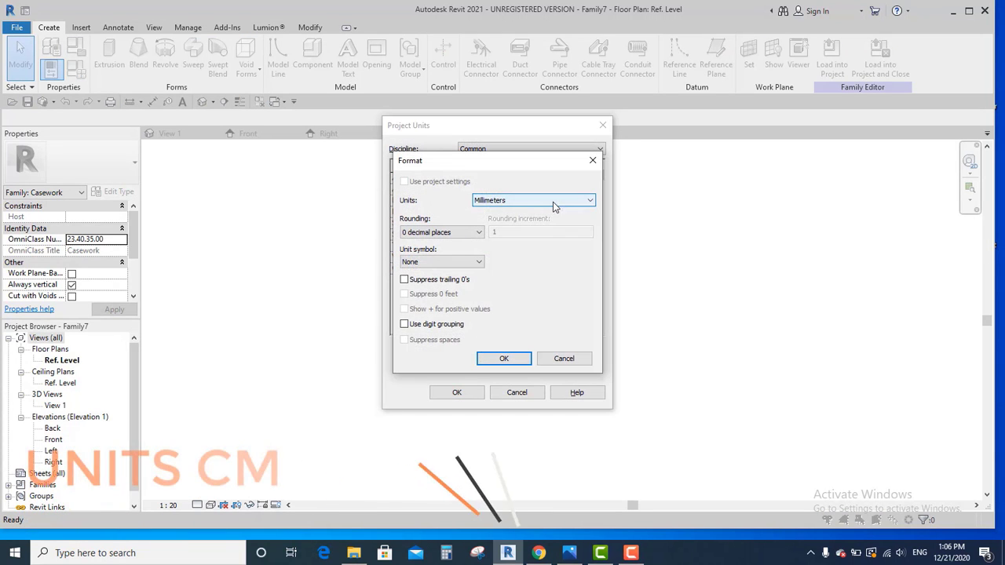
left_click(534, 201)
left_click(506, 212)
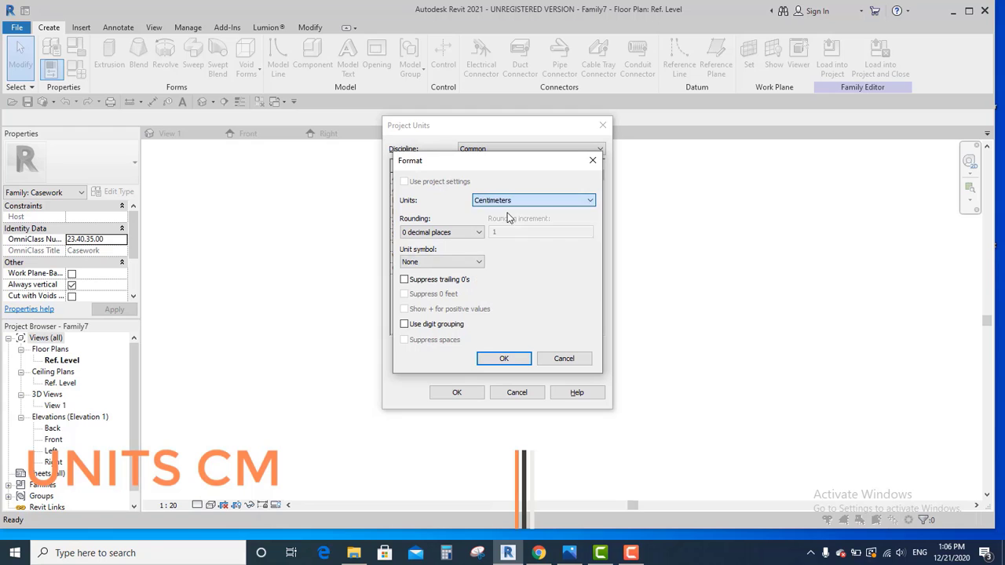
left_click(507, 358)
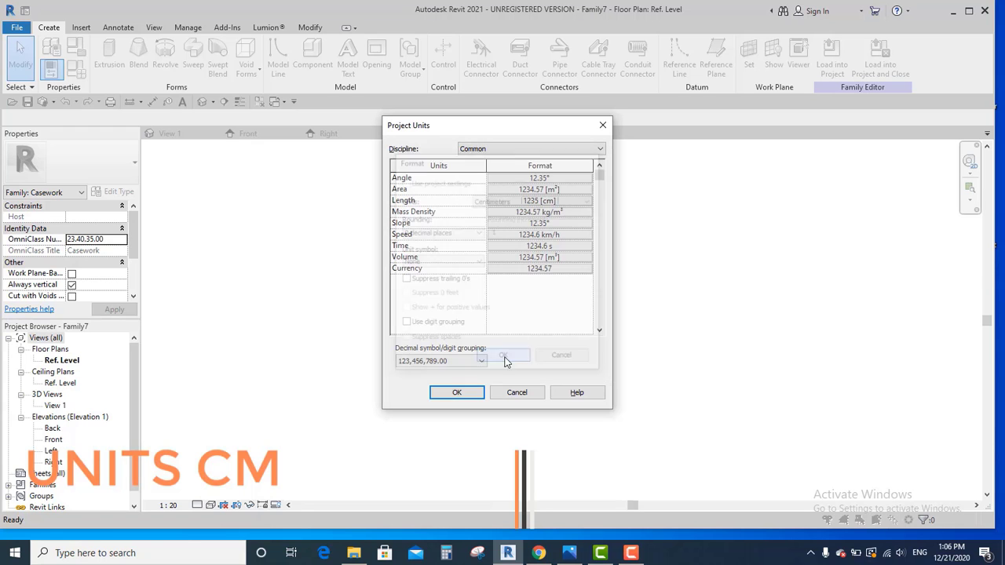
left_click(454, 401)
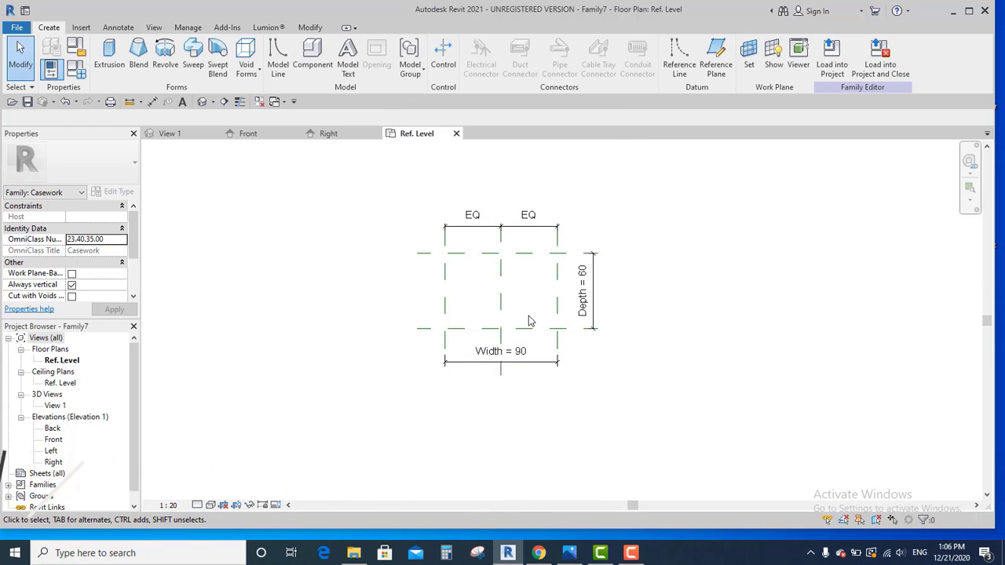
Step: Move the Width dimension's left end to the centre plane and label it Width
mouse_move(527, 323)
middle_mouse_down()
mouse_move(514, 324)
mouse_move(538, 323)
middle_mouse_up()
scroll(511, 323, "down", 1)
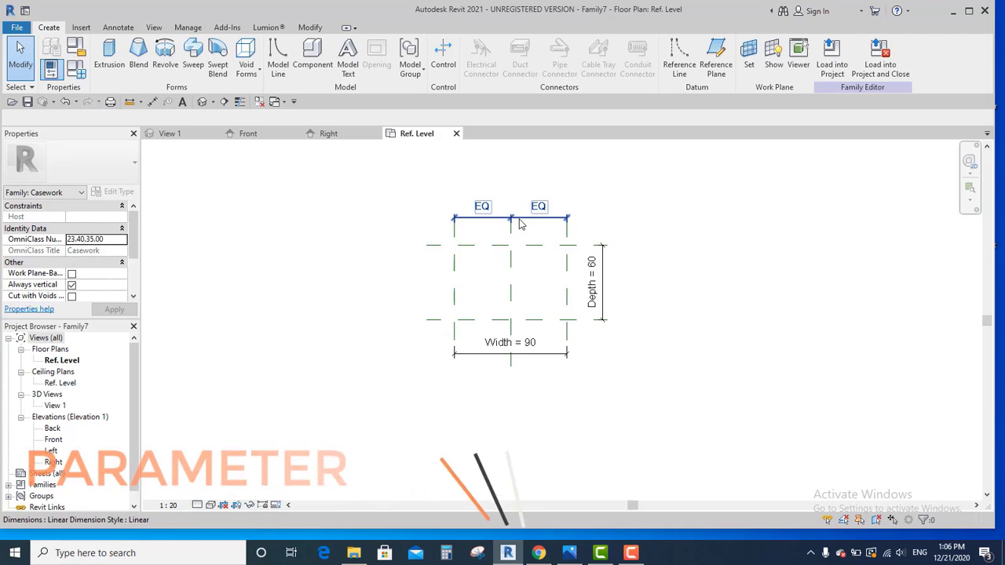
left_click(534, 357)
scroll(561, 351, "up", 3)
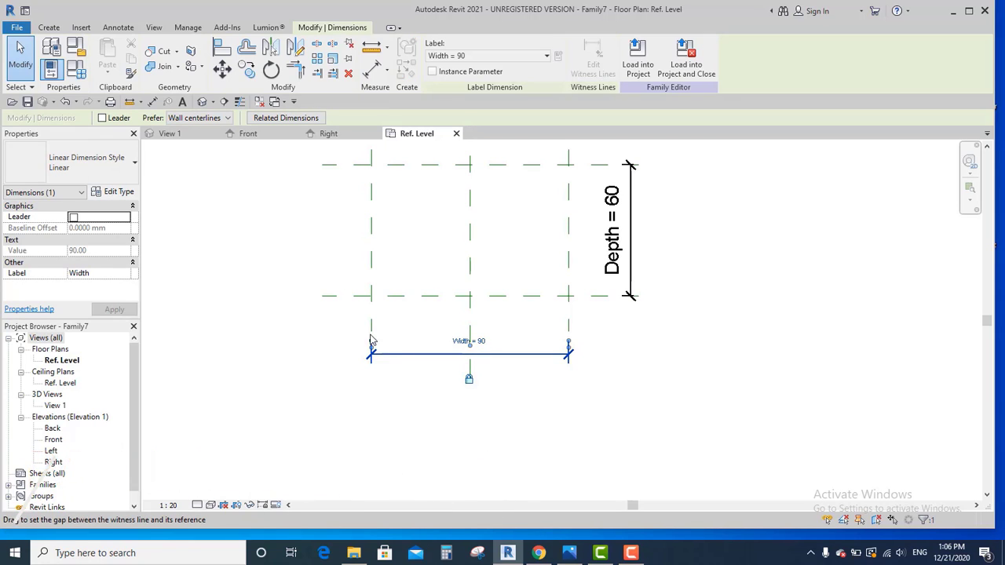
scroll(495, 346, "down", 2)
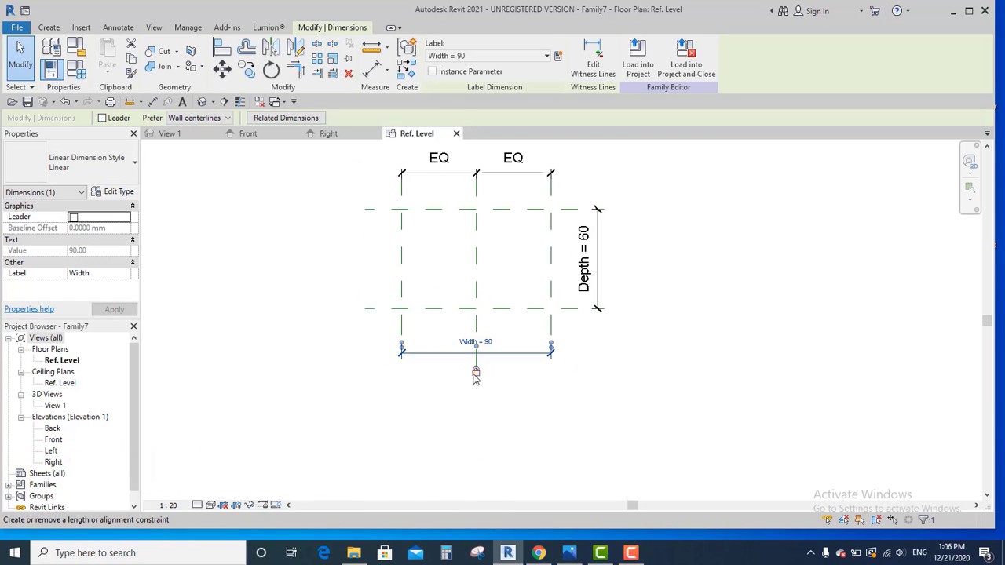
left_click_drag(475, 346, 476, 352)
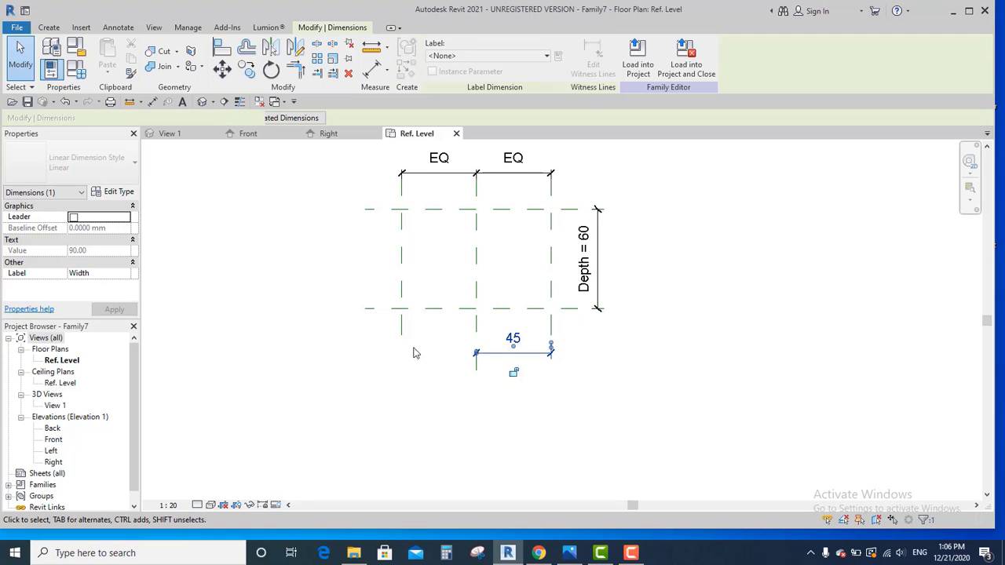
scroll(496, 370, "up", 1)
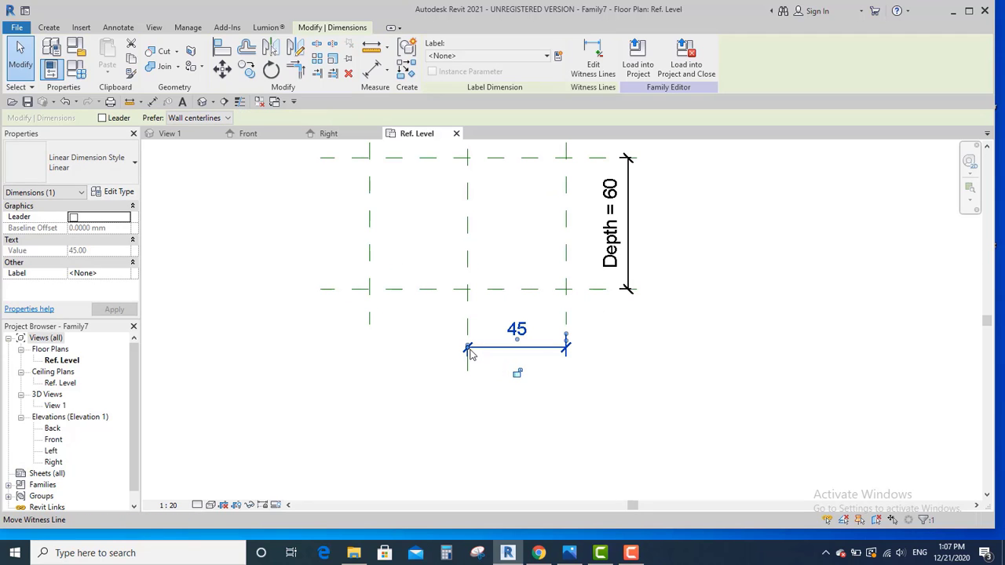
scroll(504, 373, "down", 2)
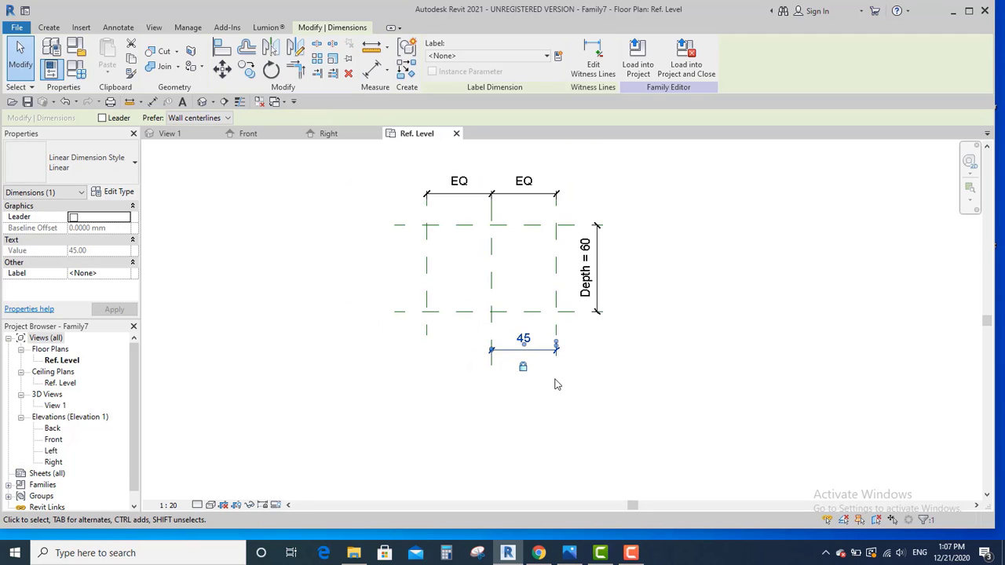
left_click(510, 55)
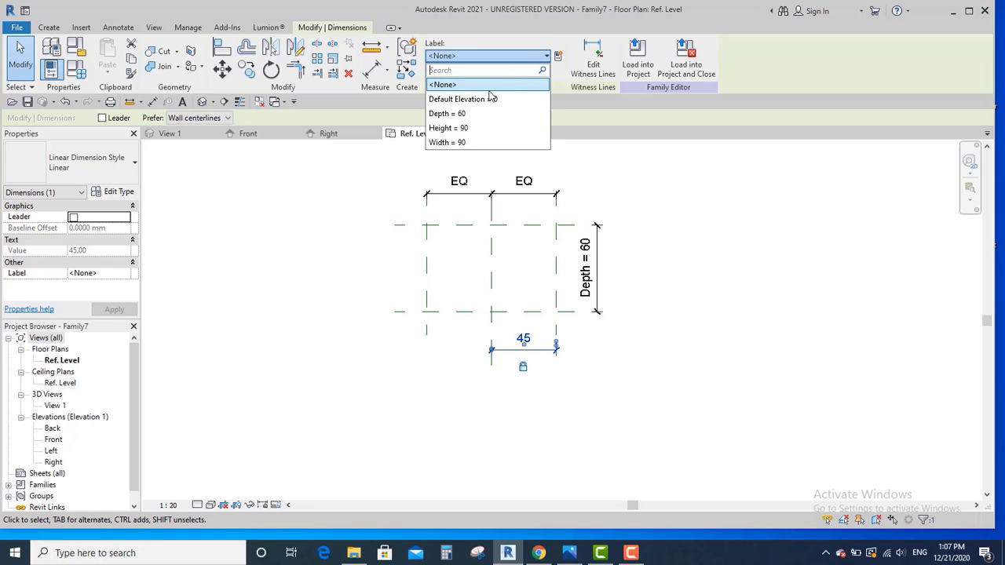
left_click(476, 143)
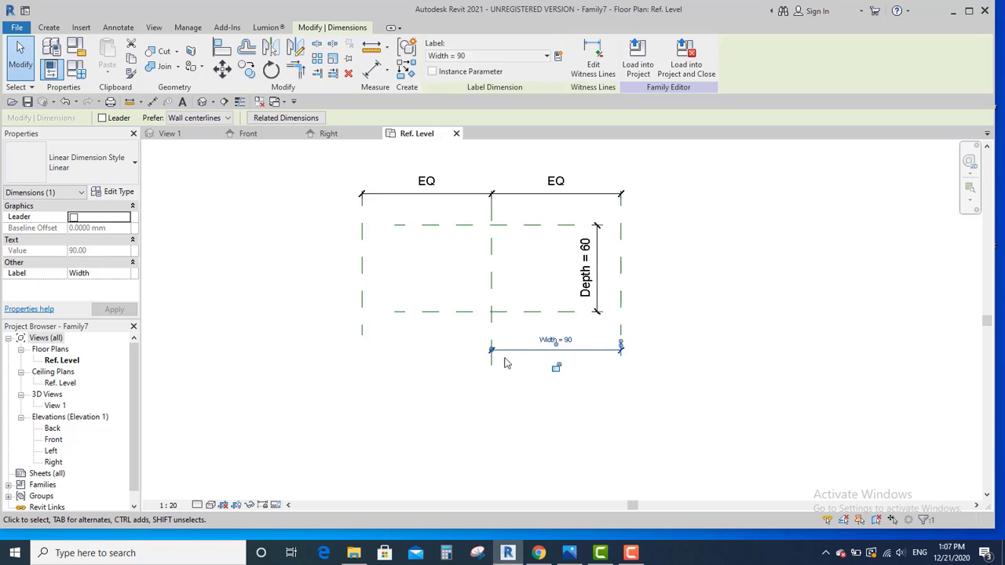
Step: Drop the right plane from the EQ dimension string, leaving a 90 dimension
left_click(503, 196)
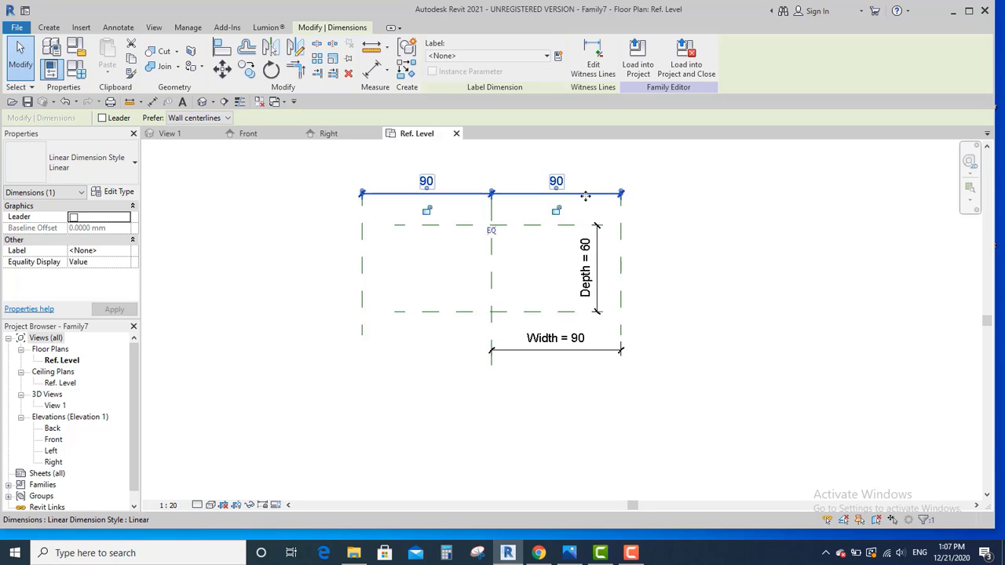
left_click(593, 55)
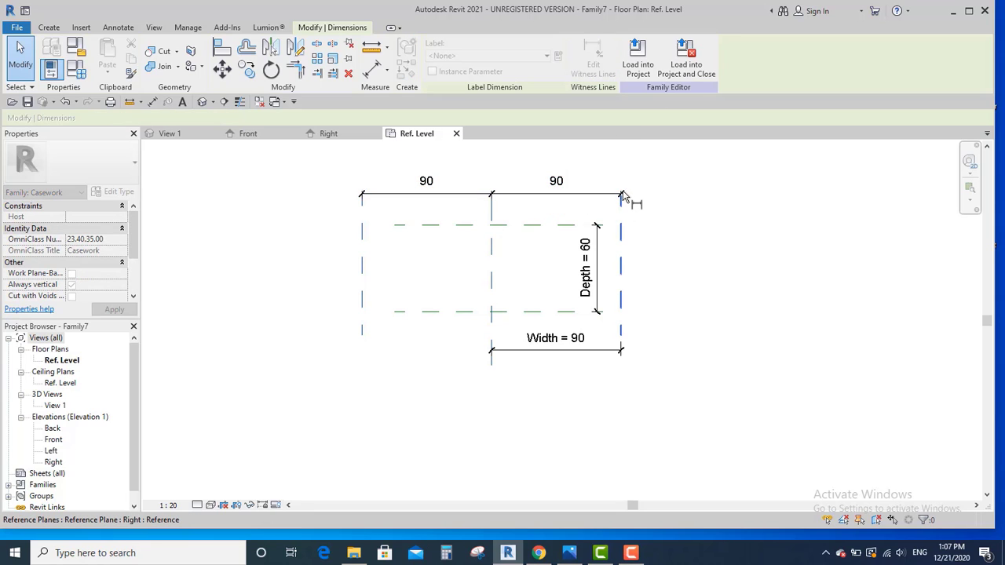
left_click(530, 205)
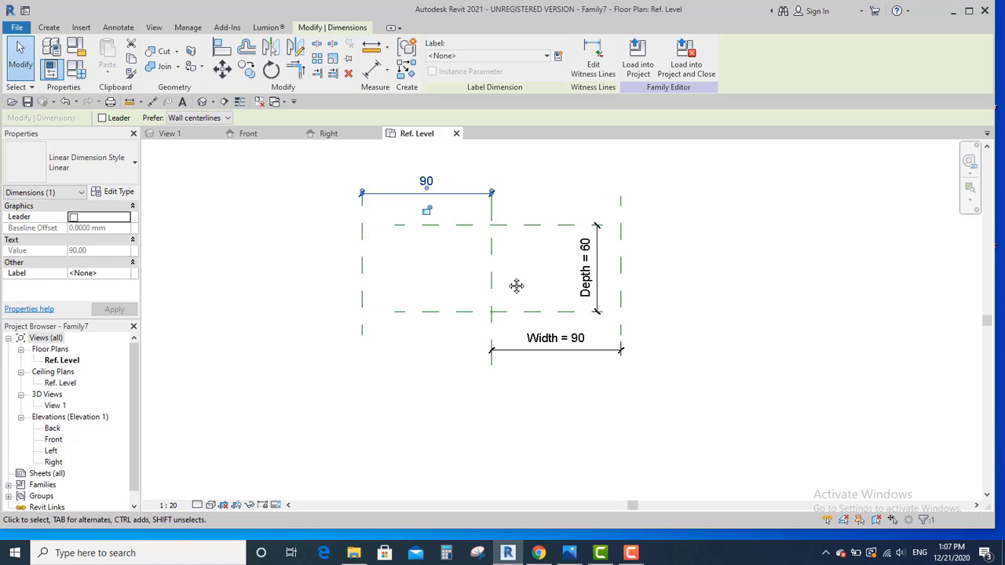
scroll(522, 283, "down", 2)
left_click(469, 264)
middle_click_drag(469, 265, 526, 270)
Step: Draw three vertical reference planes, each further left of the cabinet
key("r")
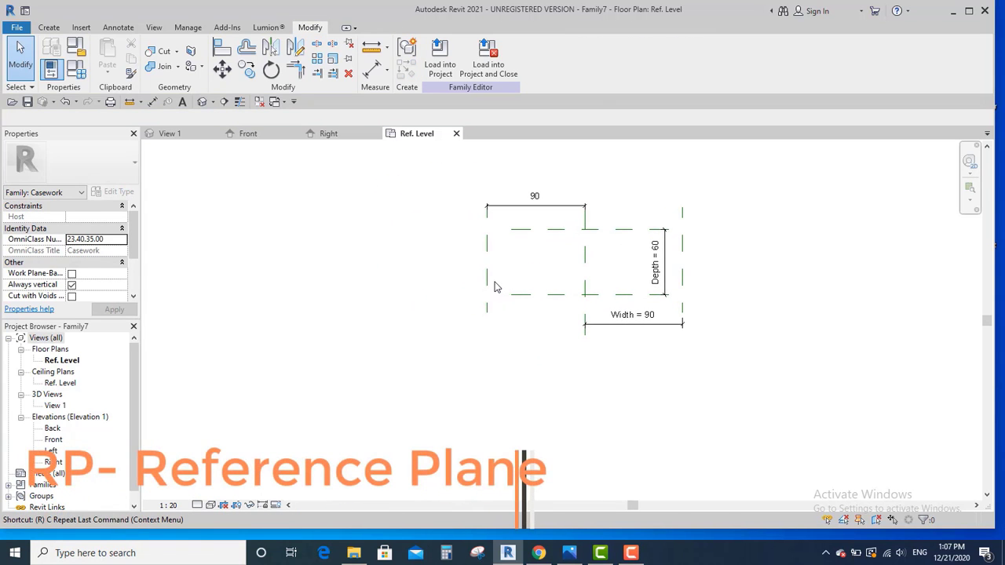
key("p")
left_click(442, 353)
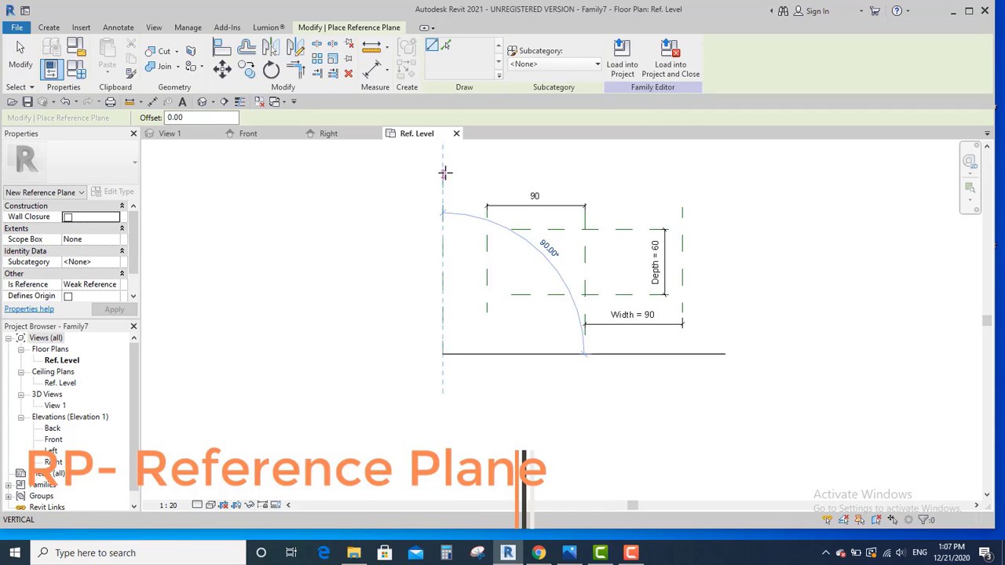
left_click(444, 173)
left_click(363, 342)
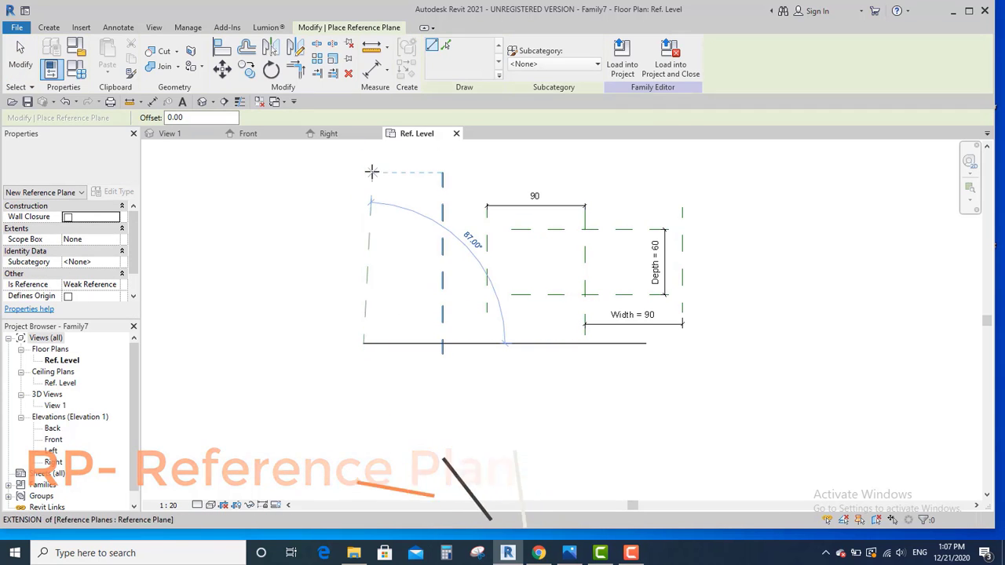
left_click(364, 166)
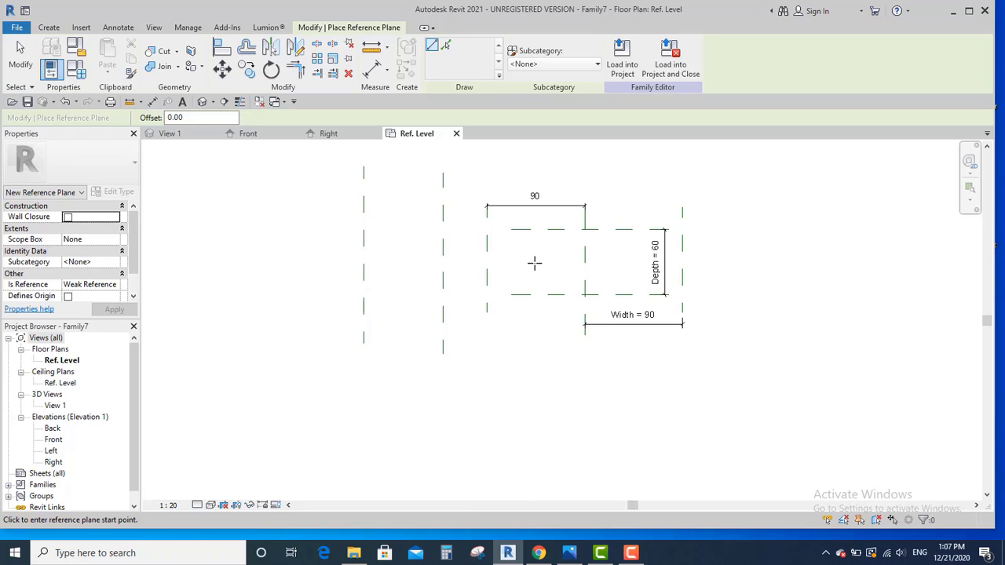
left_click(297, 337)
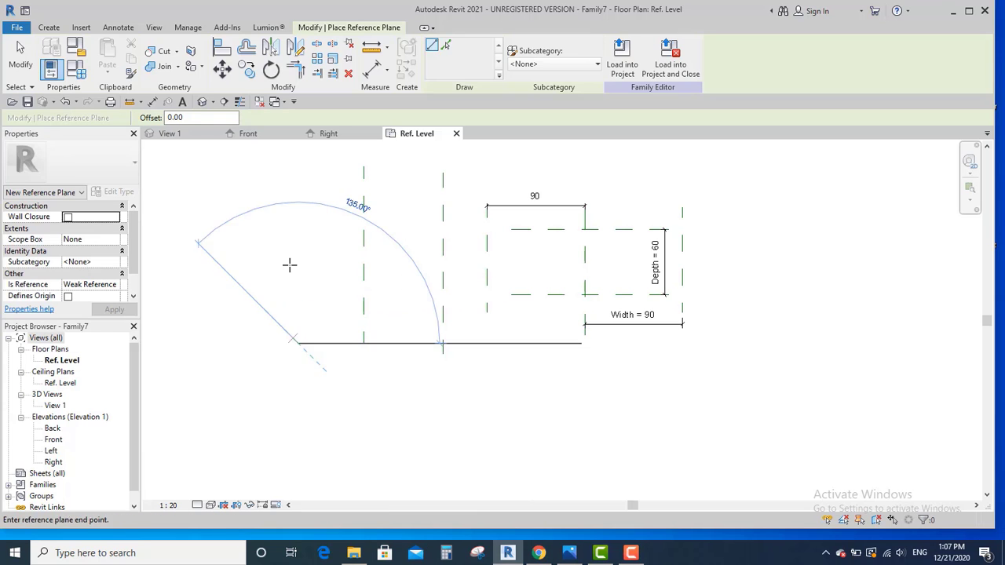
left_click(298, 168)
key("Escape")
key("Escape")
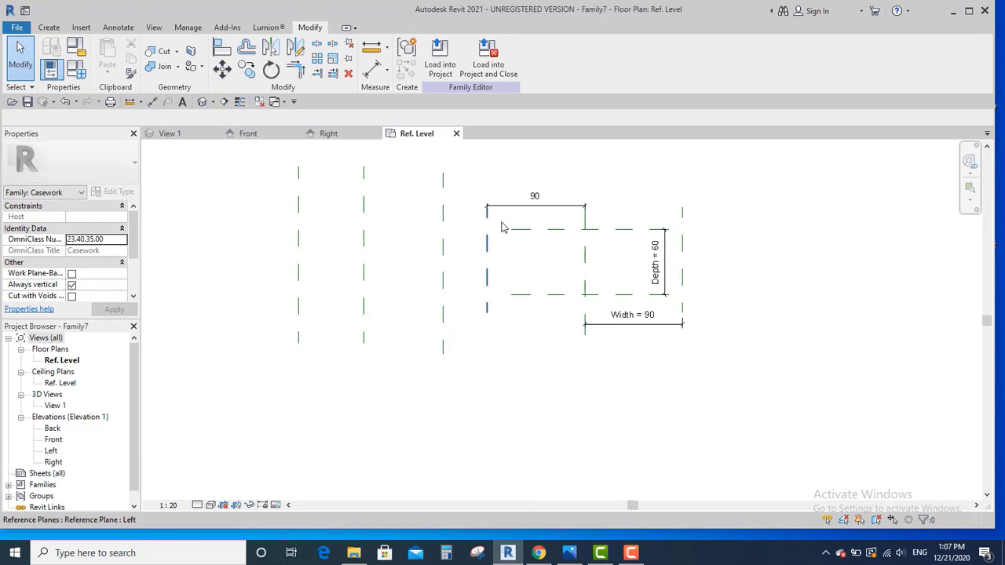
Step: Delete the 90 dimension over the left half and start aligned dimensioning
left_click(508, 209)
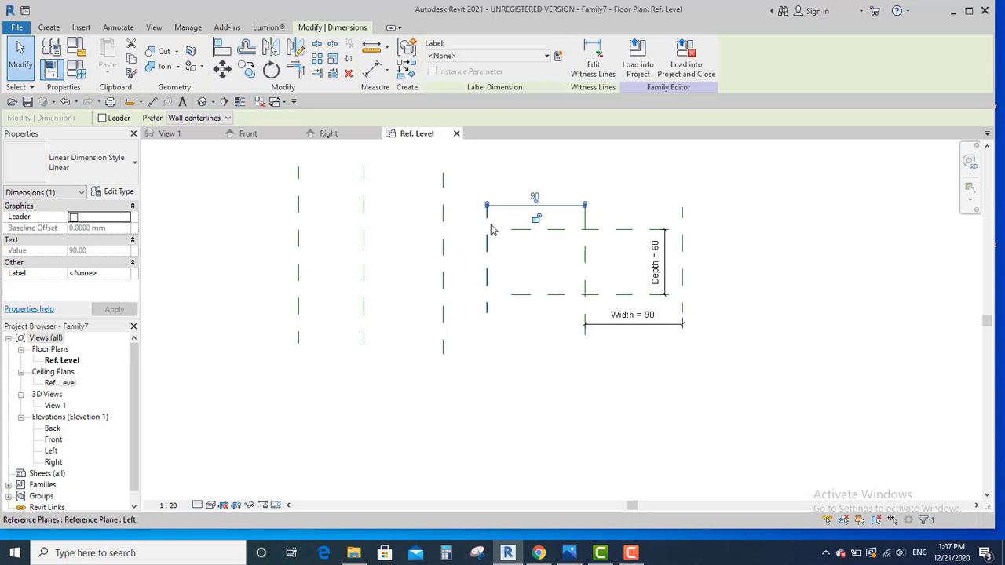
key("Delete")
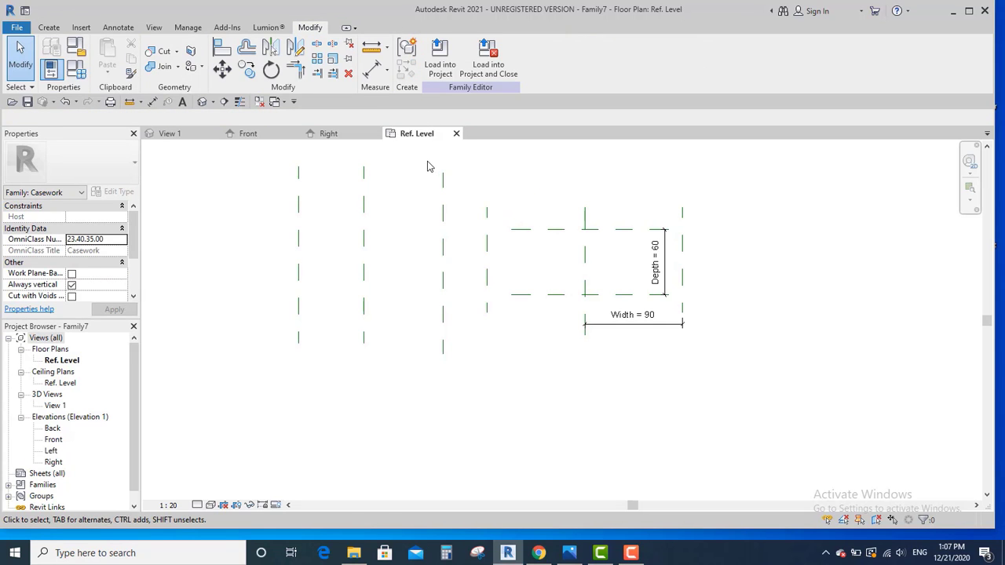
key("Escape")
key("Escape")
key("i")
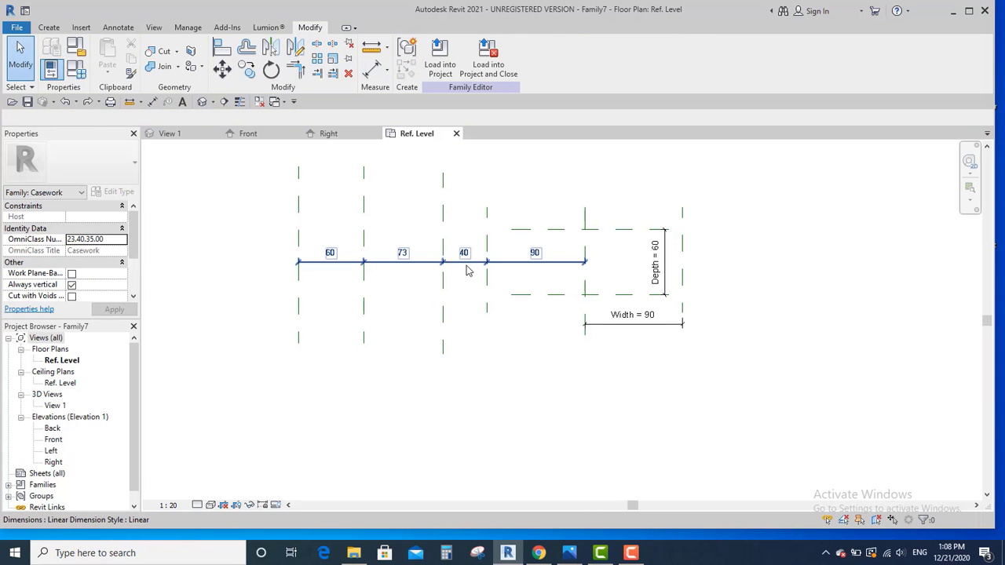
Step: Place a dimension string across the partition planes and set it to equal spacing
left_click(449, 274)
left_click(440, 237)
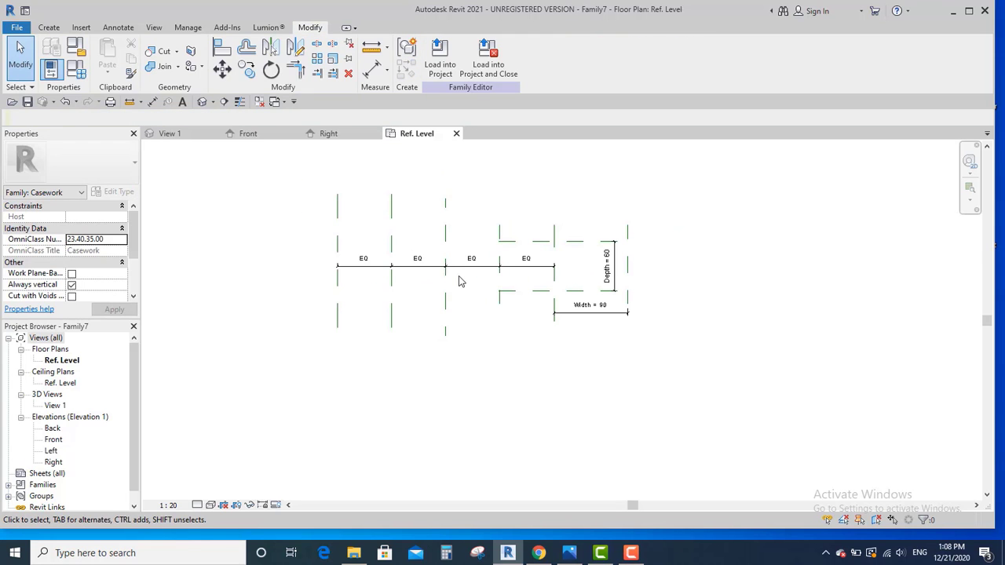
left_click(456, 270)
left_click_drag(456, 270, 448, 164)
scroll(460, 209, "down", 1)
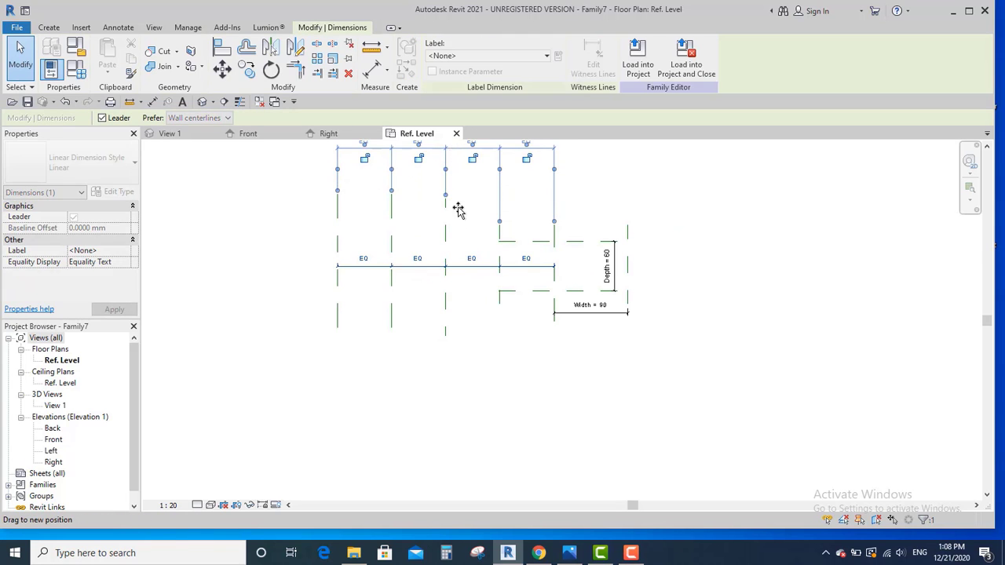
left_click(478, 327)
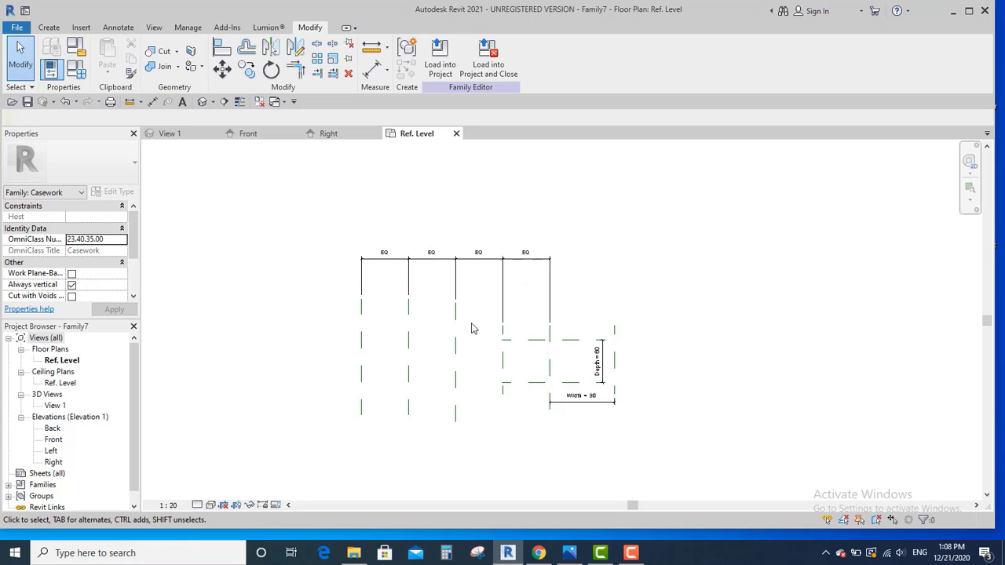
Step: Add an overall 263 dimension and label it with a new type parameter 'width 2'
key("d")
key("i")
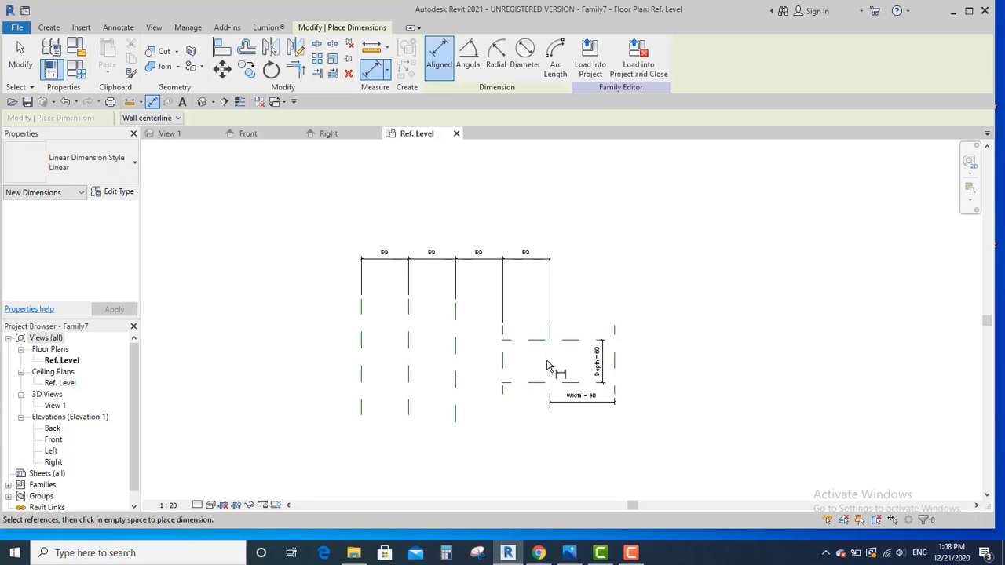
left_click(548, 366)
left_click(362, 369)
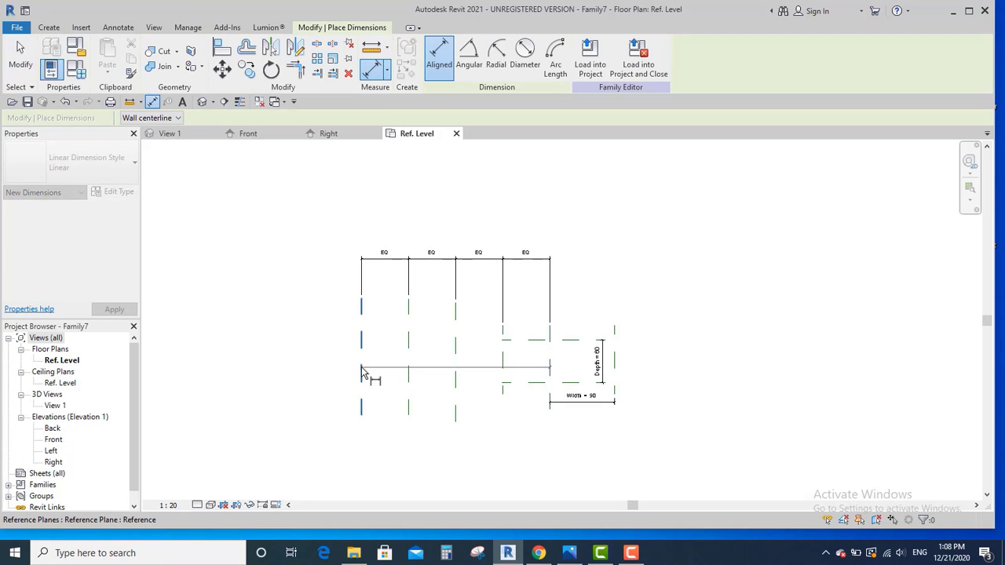
left_click(363, 225)
key("Escape")
key("Escape")
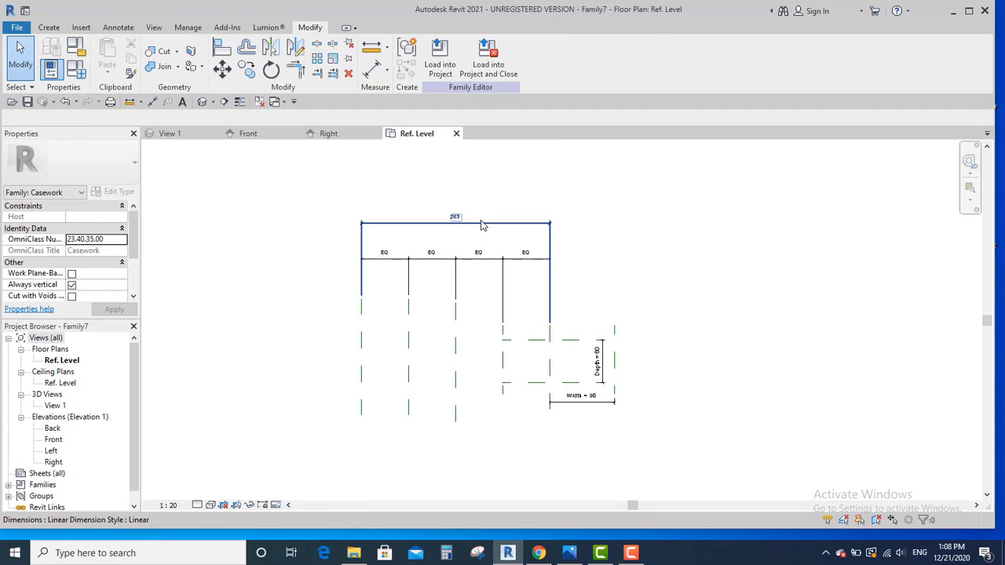
left_click(482, 224)
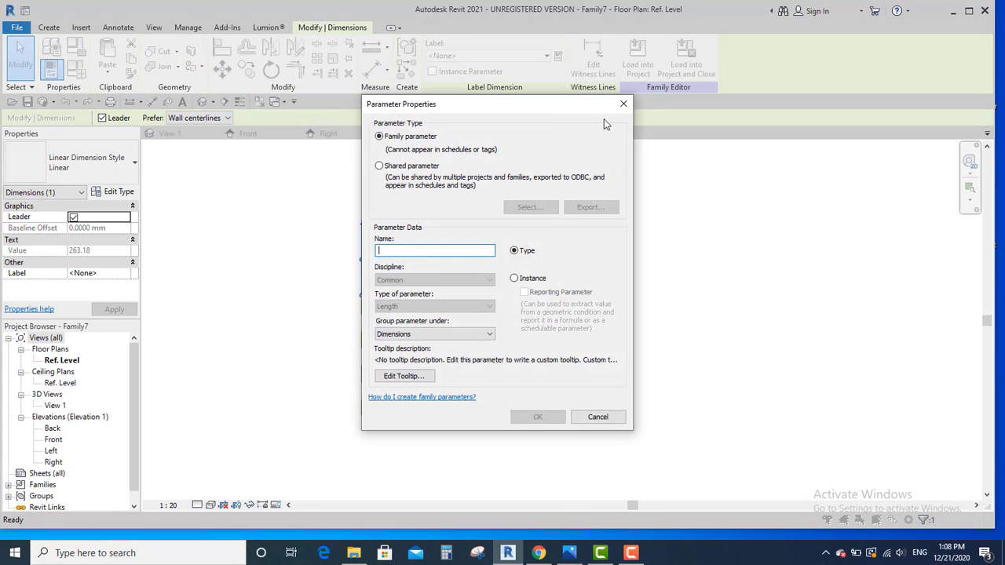
left_click(623, 104)
left_click(541, 56)
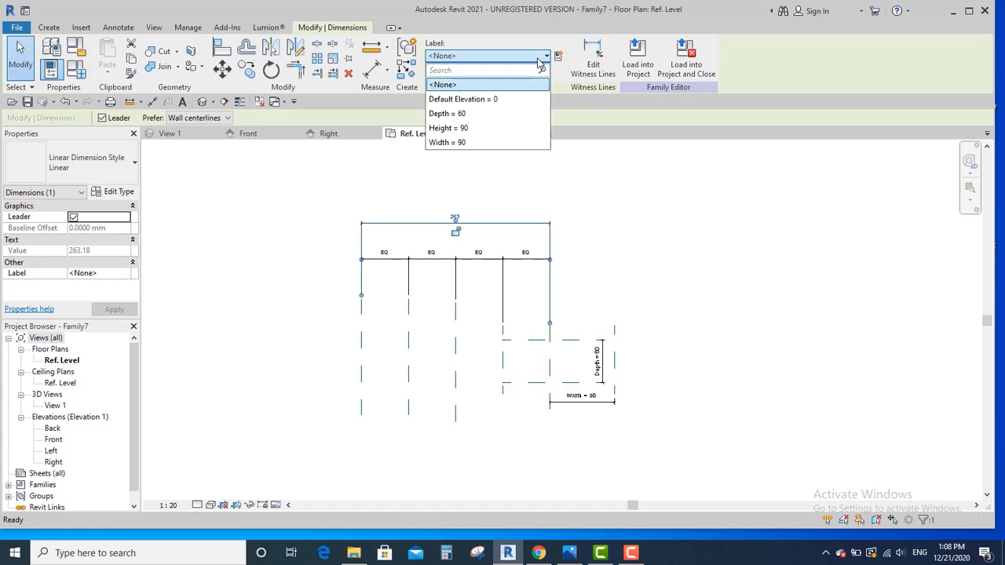
left_click(584, 155)
left_click(511, 225)
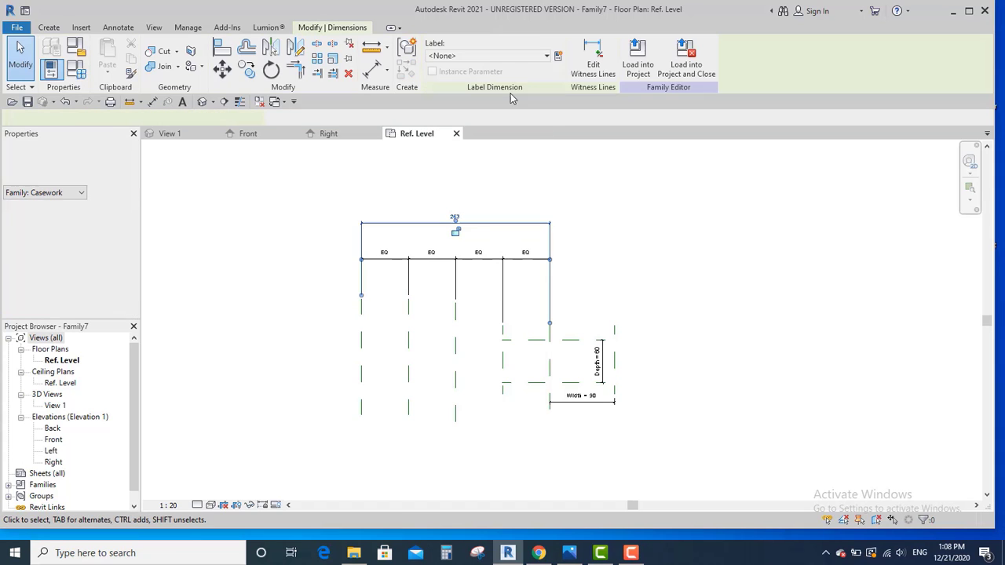
left_click(558, 58)
type("width 2")
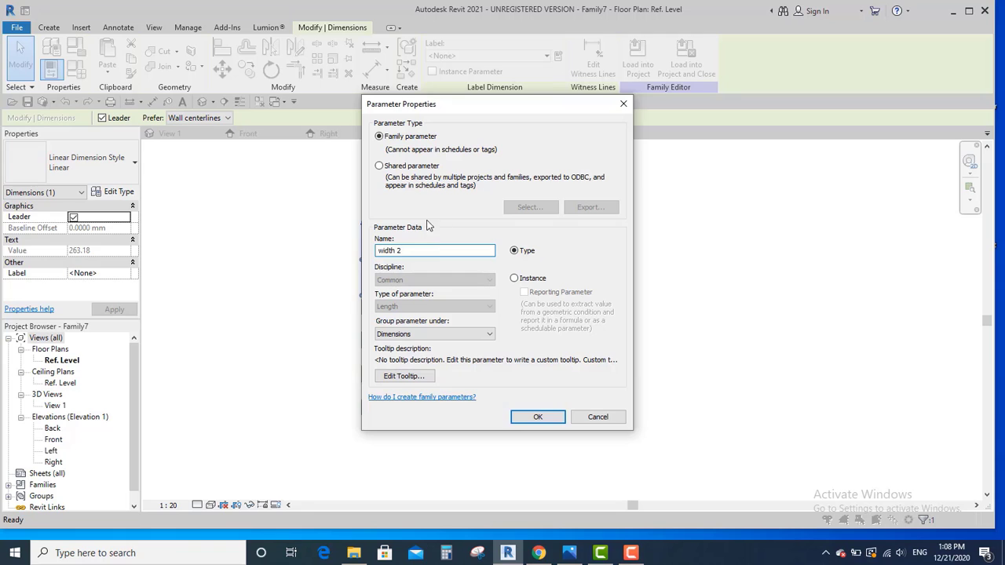
left_click(538, 419)
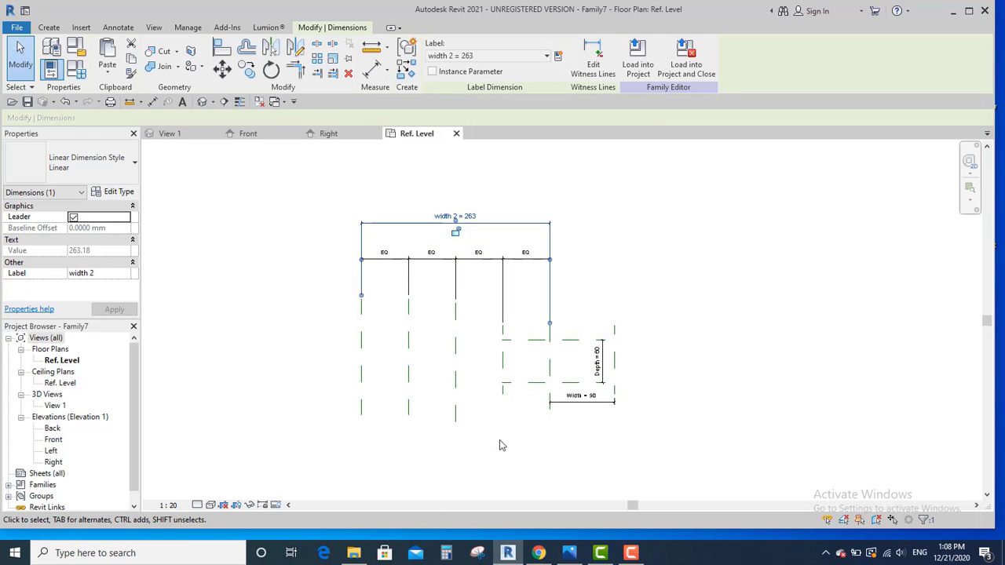
Step: Flex the family with width 2 = 120 and Width = 45
scroll(465, 380, "up", 2)
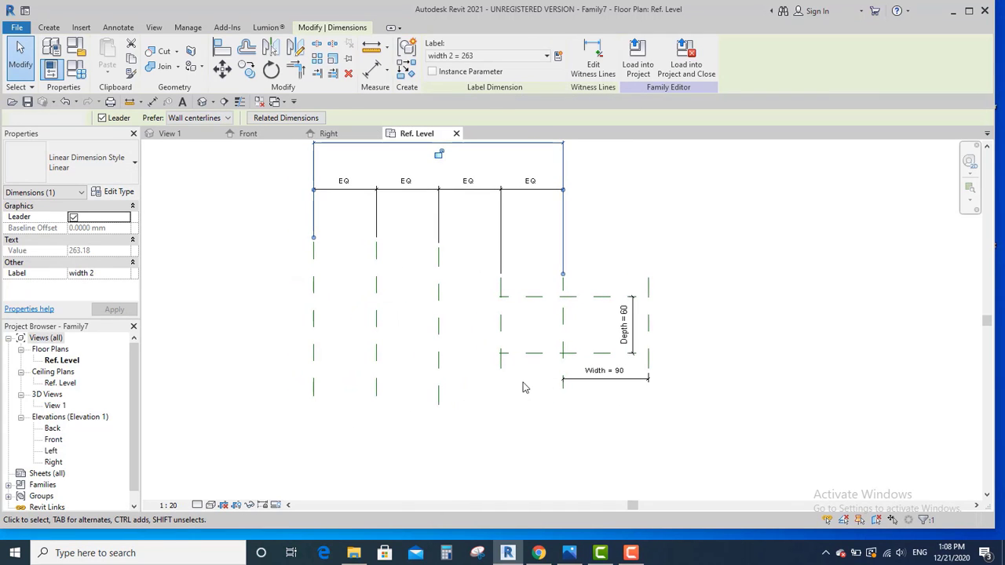
left_click(524, 387)
scroll(524, 387, "down", 1)
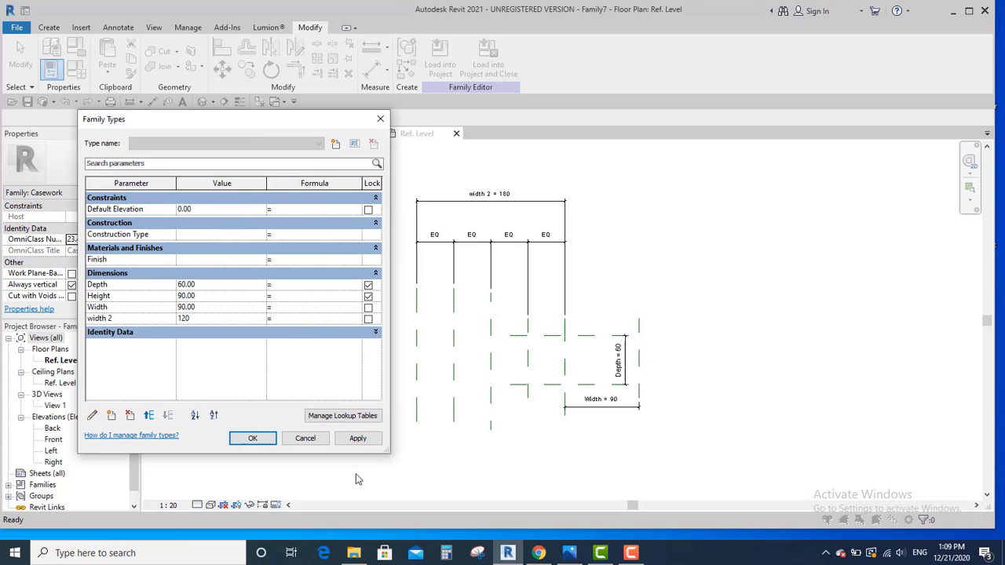
left_click(359, 439)
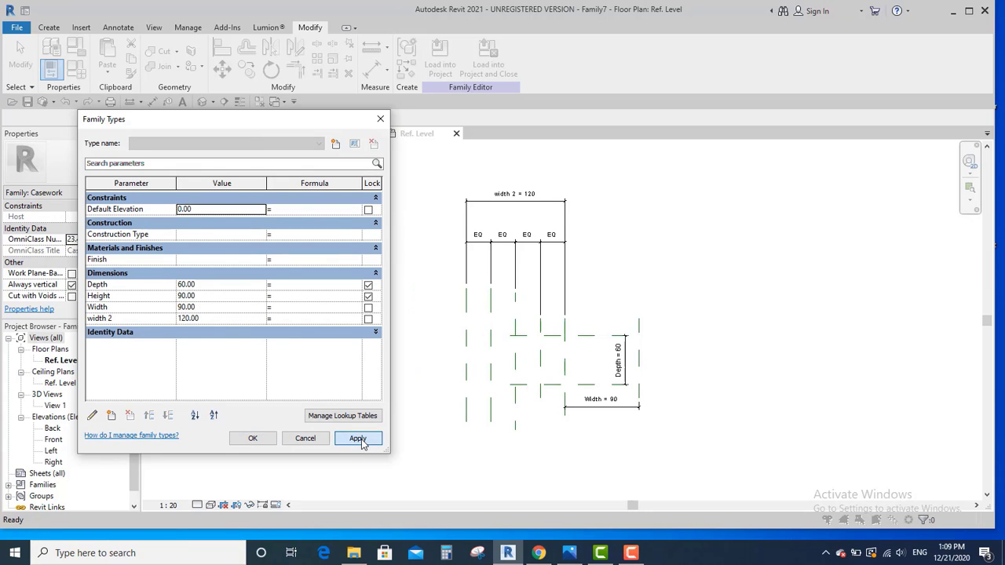
left_click(206, 308)
type("45")
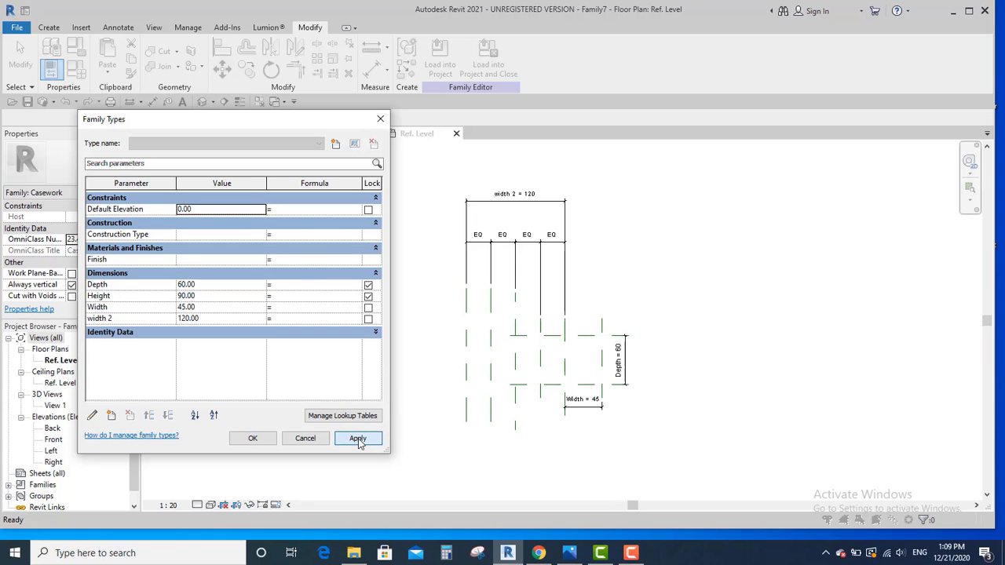
left_click(252, 439)
scroll(389, 436, "up", 1)
Step: In the Front elevation, extend the Top reference plane further left
middle_click_drag(489, 381, 453, 377)
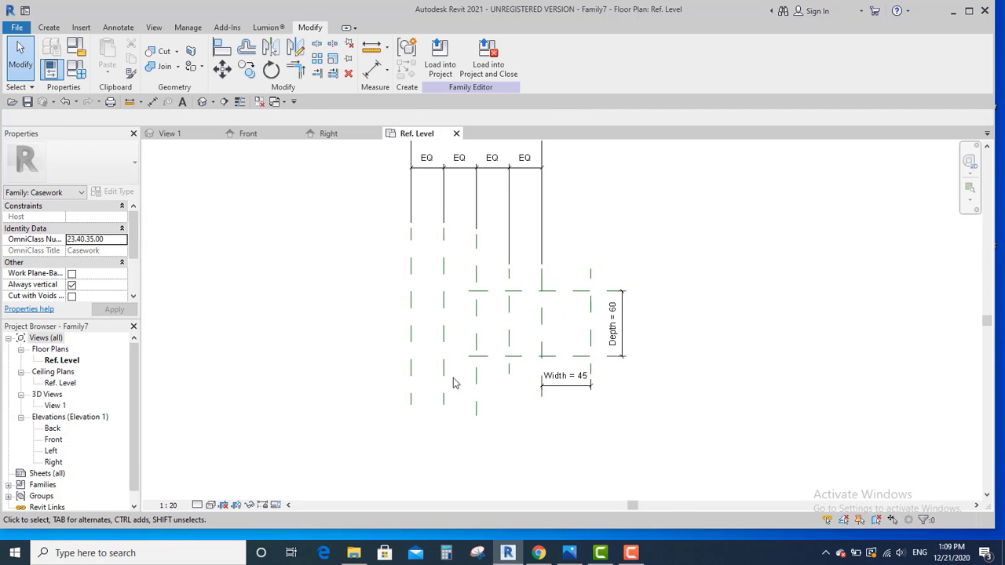
scroll(452, 378, "down", 1)
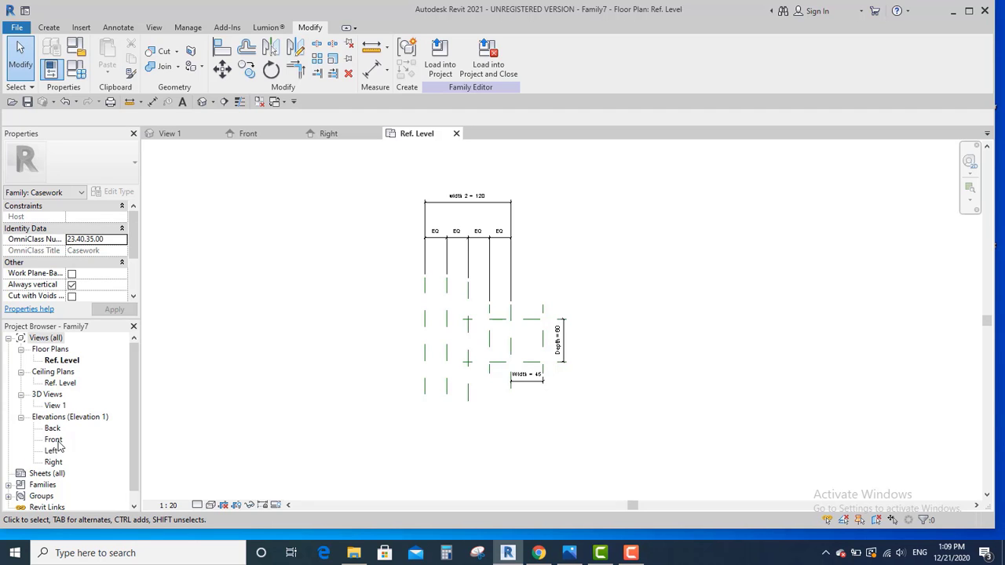
double_click(53, 439)
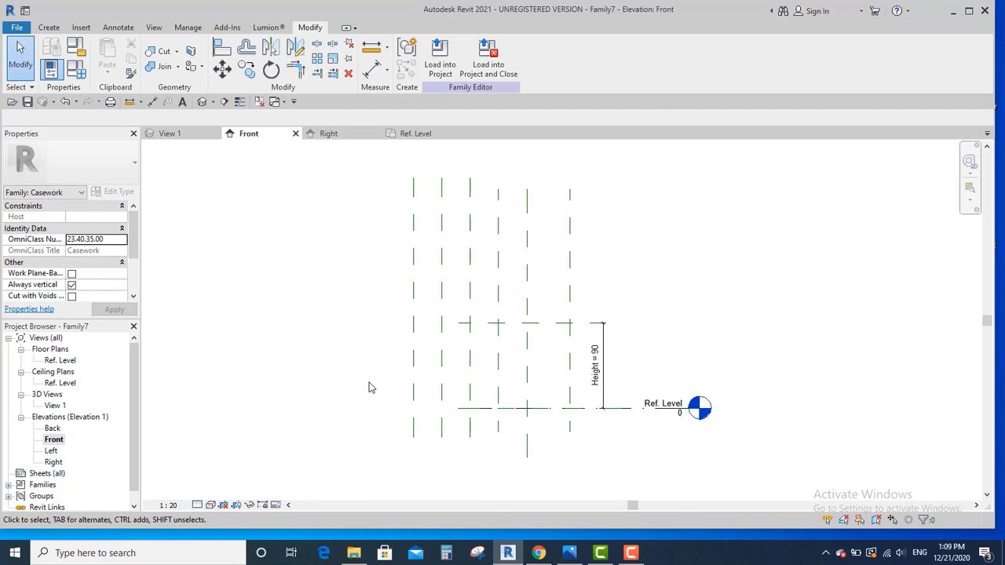
middle_click_drag(454, 389, 462, 337)
left_click(501, 275)
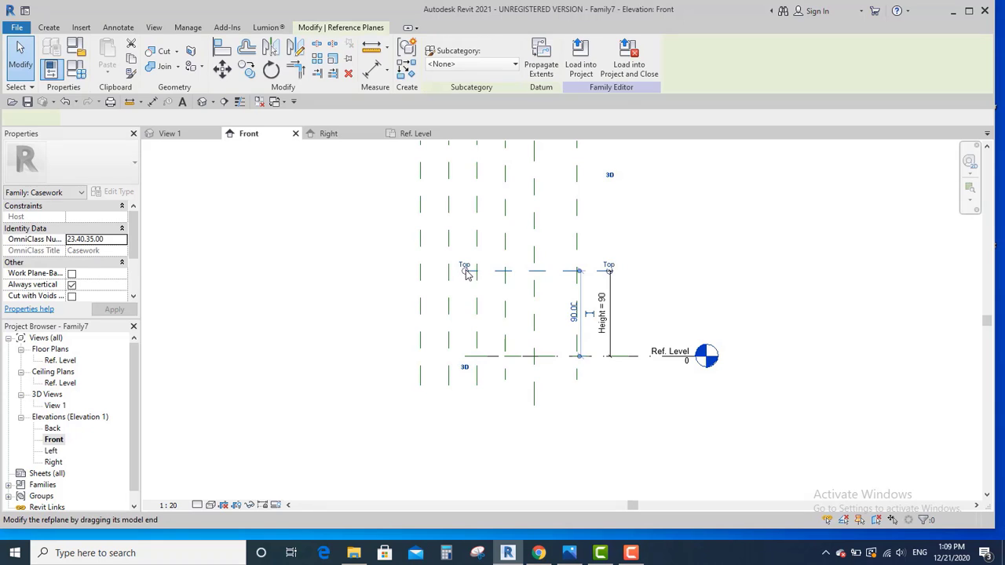
left_click_drag(466, 271, 314, 271)
left_click(463, 358)
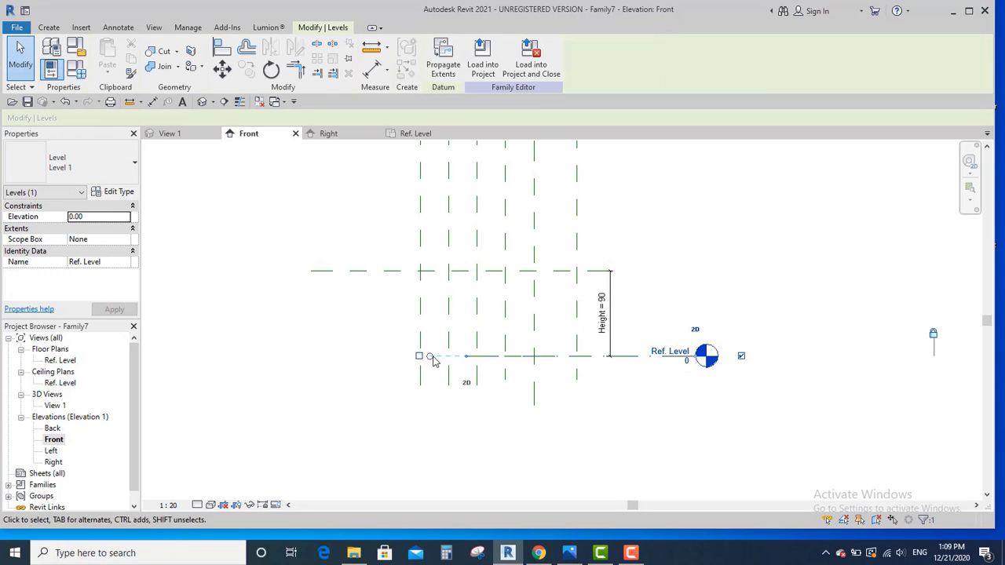
left_click_drag(399, 356, 341, 353)
scroll(376, 336, "down", 1)
scroll(389, 326, "down", 1)
key("ctrl+z")
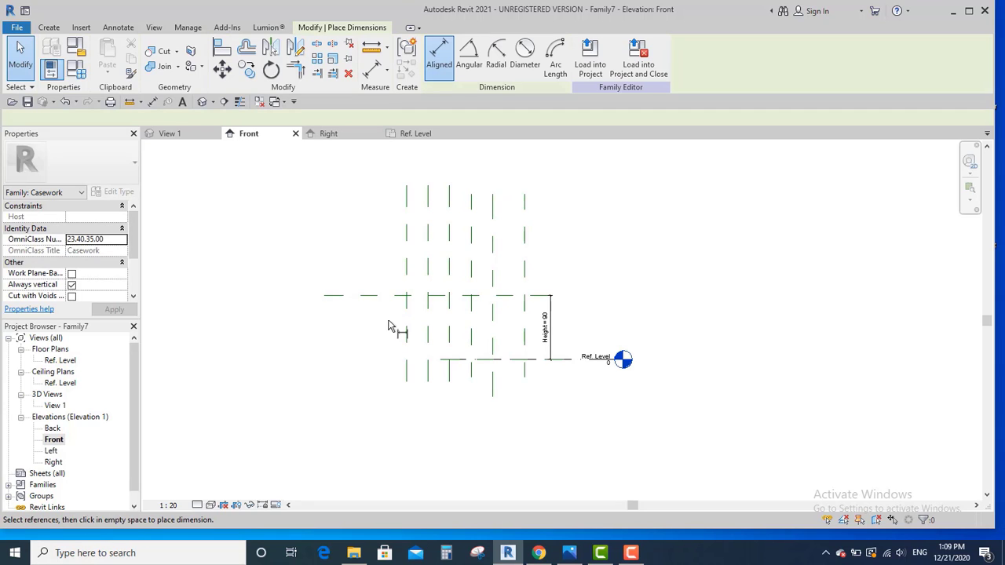
Step: Place a chained dimension across the five partition planes, each segment 30
key("d")
key("i")
left_click(407, 330)
left_click(428, 331)
left_click(449, 332)
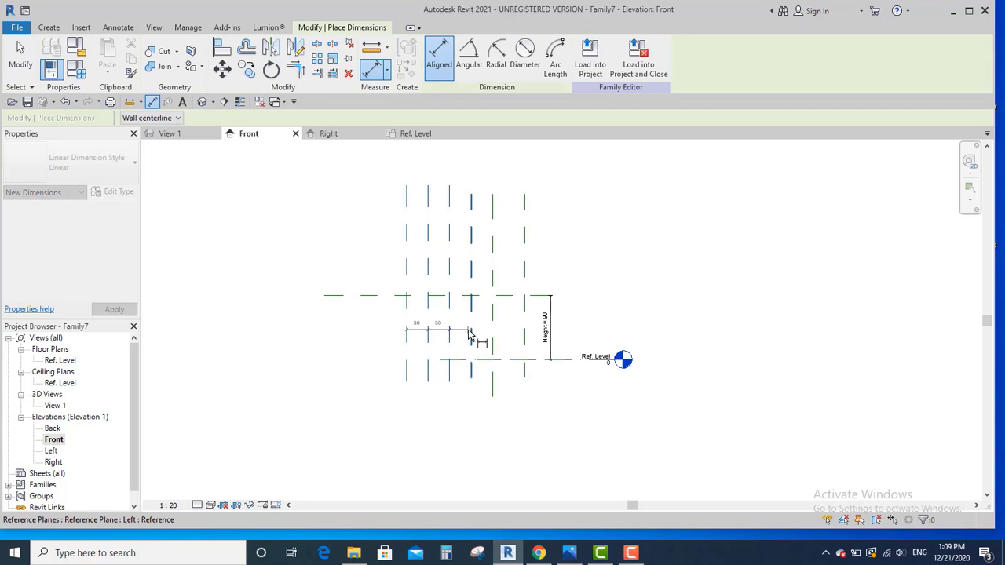
left_click(471, 333)
left_click(492, 335)
left_click(367, 262)
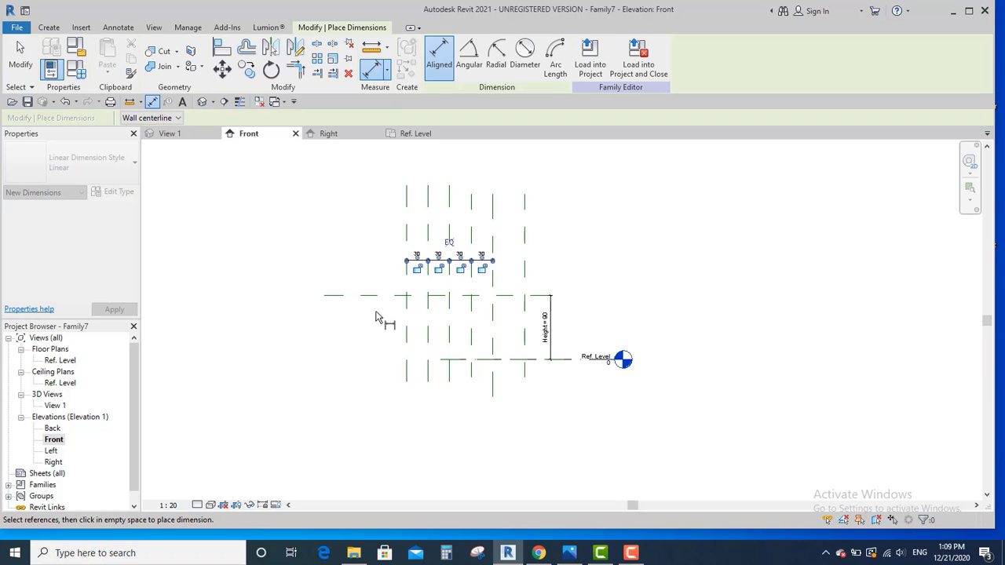
scroll(438, 279, "up", 2)
Step: Add an overall 120 dimension above the chain and label it width 2
left_click(393, 358)
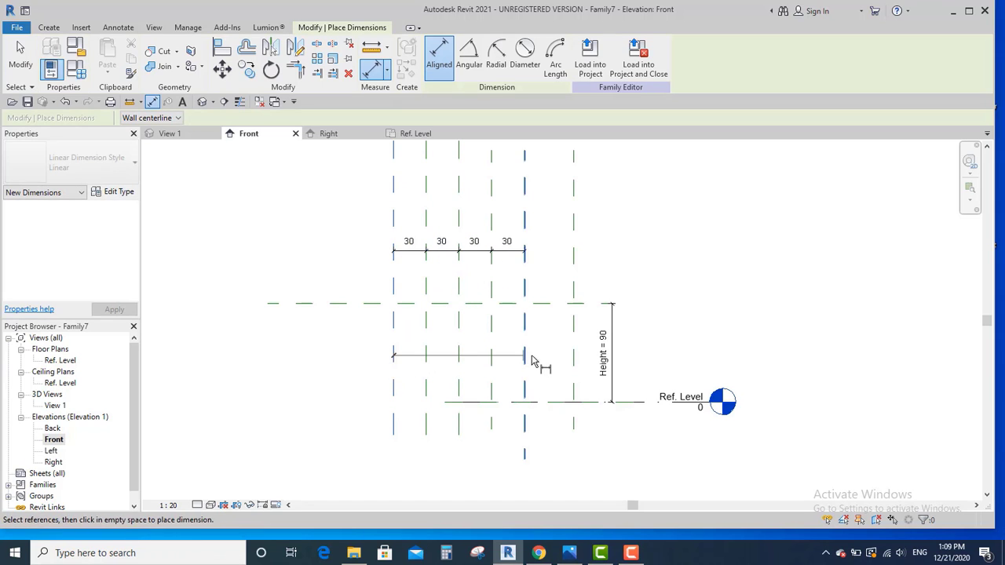
left_click(526, 360)
left_click(506, 220)
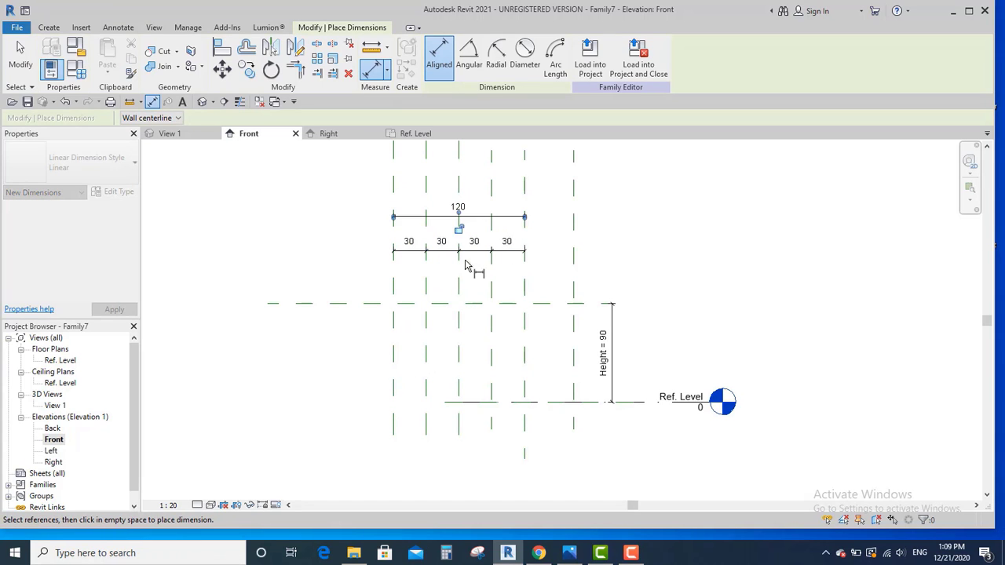
key("Escape")
key("Escape")
left_click(458, 217)
left_click(487, 55)
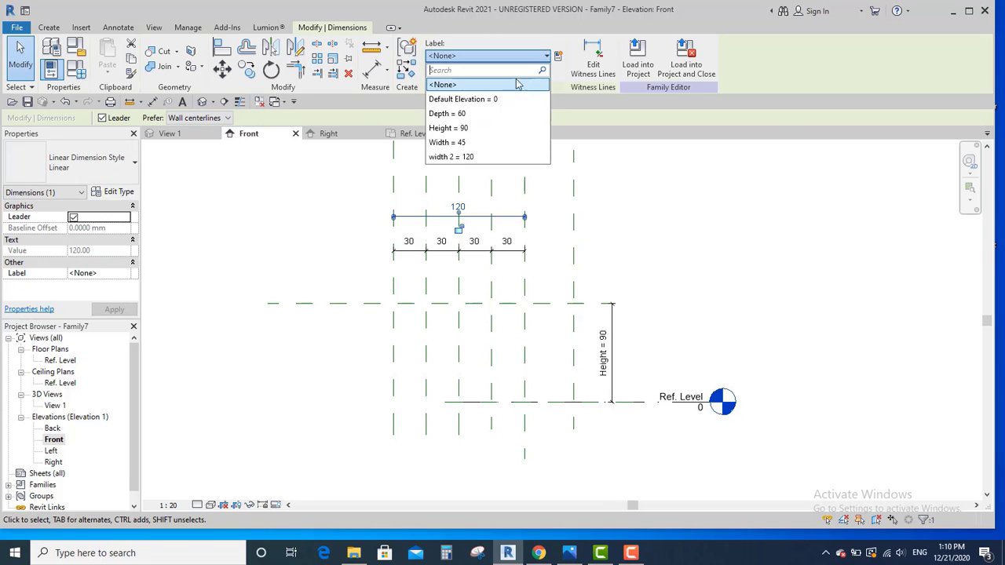
left_click(492, 158)
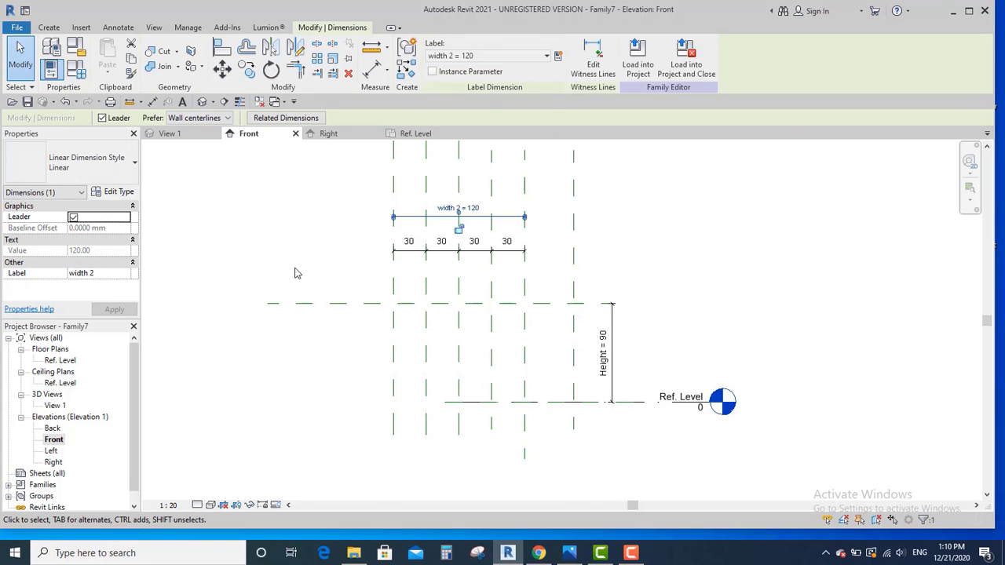
left_click(297, 273)
Step: Dimension the 45 gap between the two rightmost planes and label it Width
key("d")
key("i")
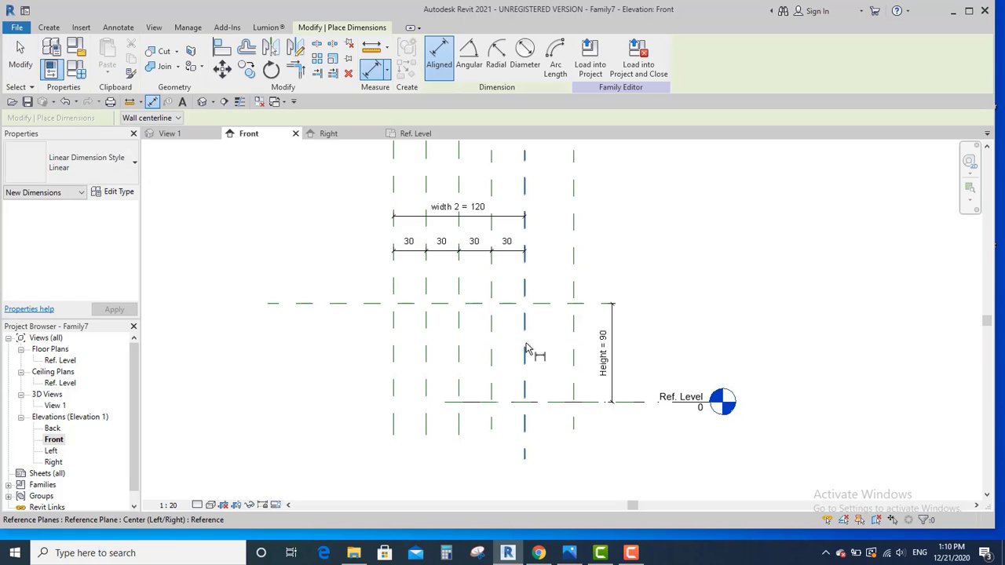
left_click(525, 353)
left_click(573, 354)
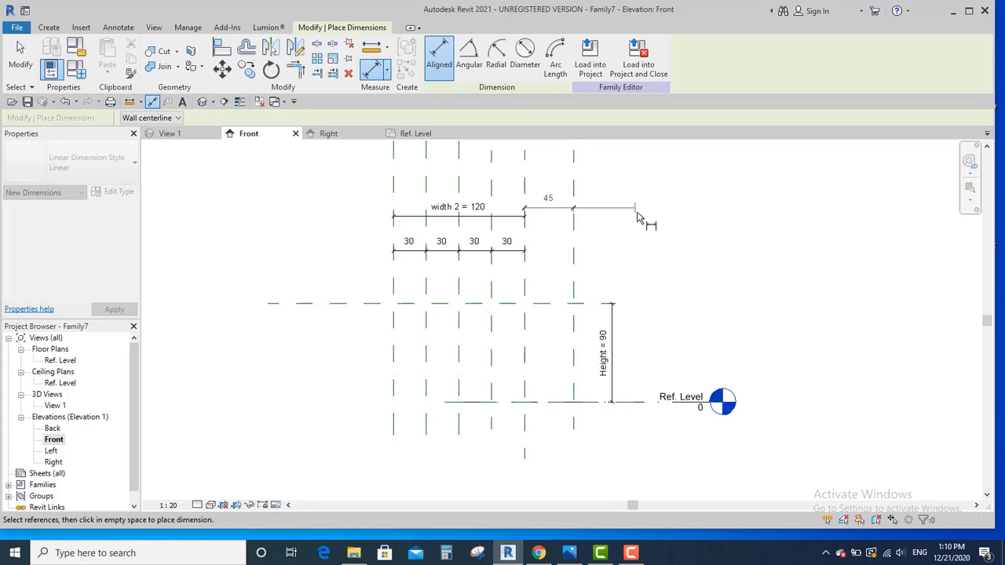
left_click(560, 230)
key("Escape")
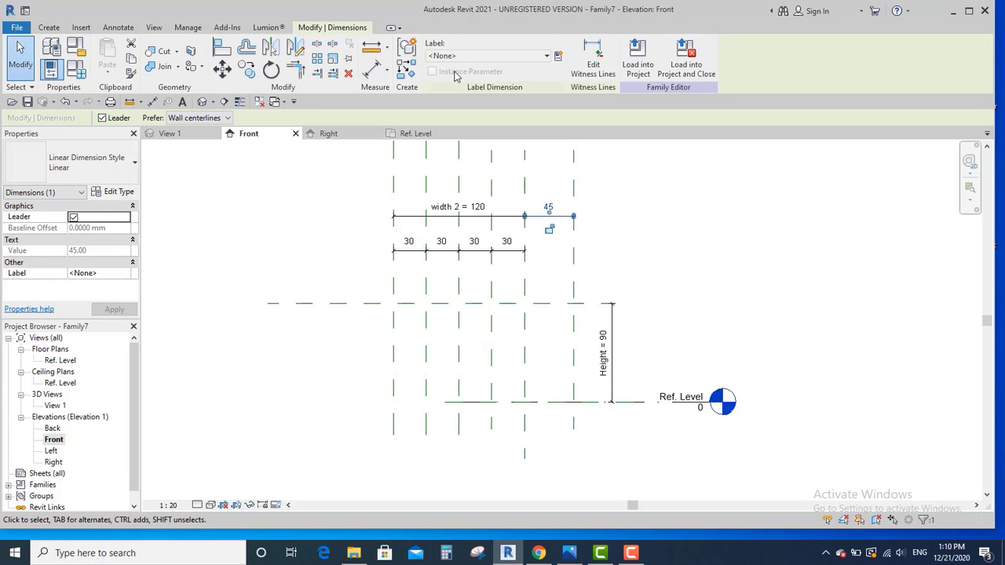
left_click(487, 56)
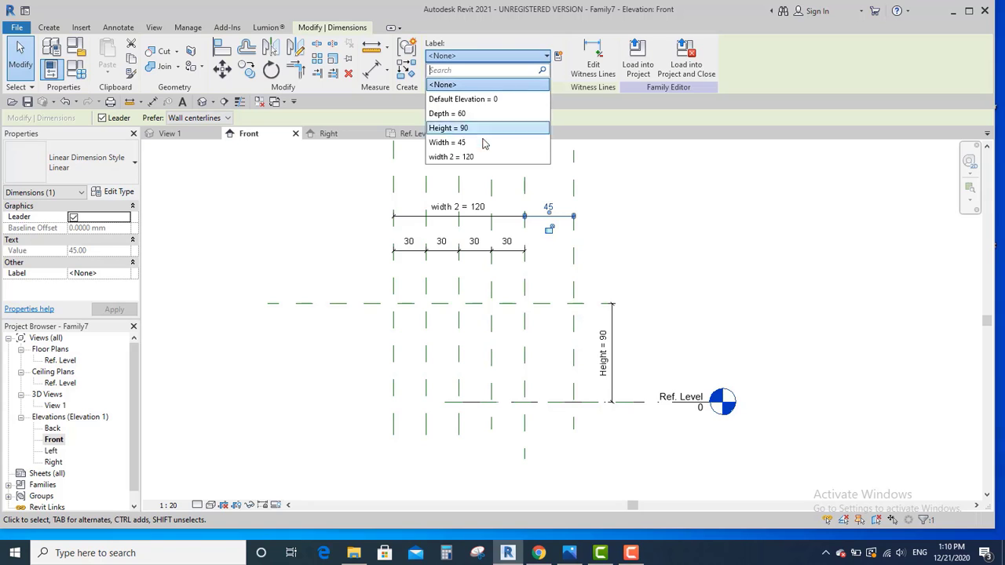
left_click(487, 144)
left_click(673, 287)
Step: Toggle the Ref. Level's left level head on and off again
scroll(594, 334, "down", 2)
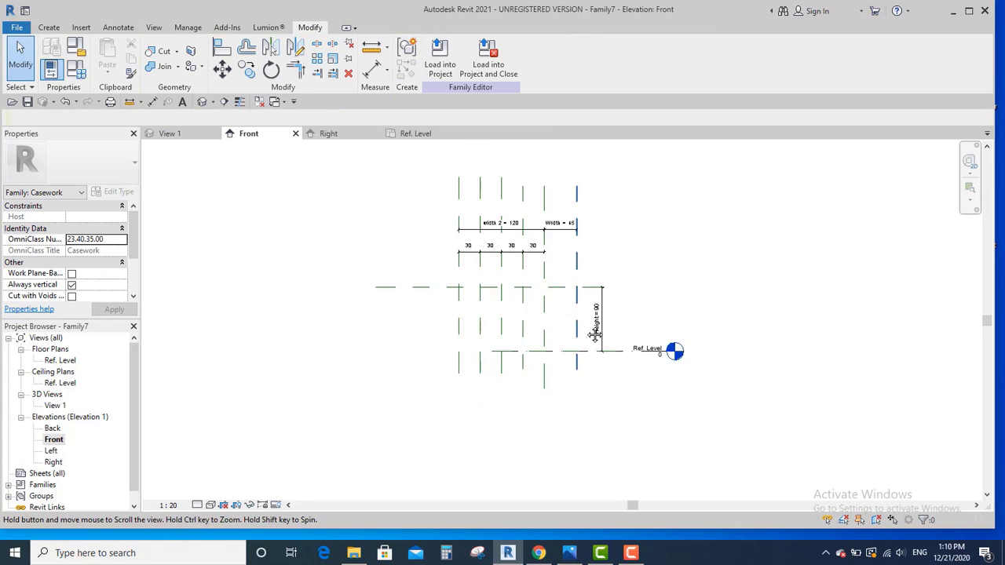
scroll(594, 333, "up", 2)
left_click(612, 339)
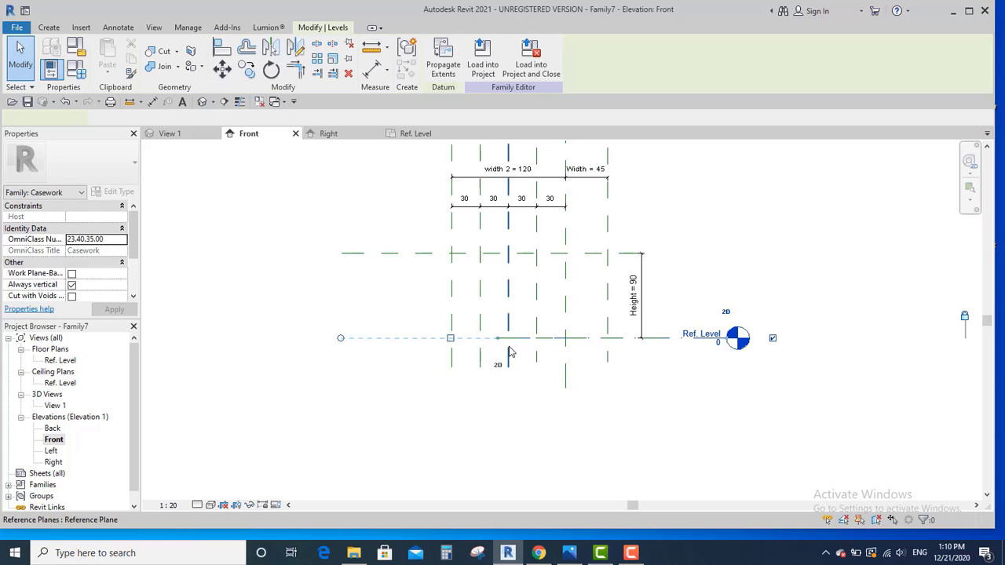
left_click(450, 338)
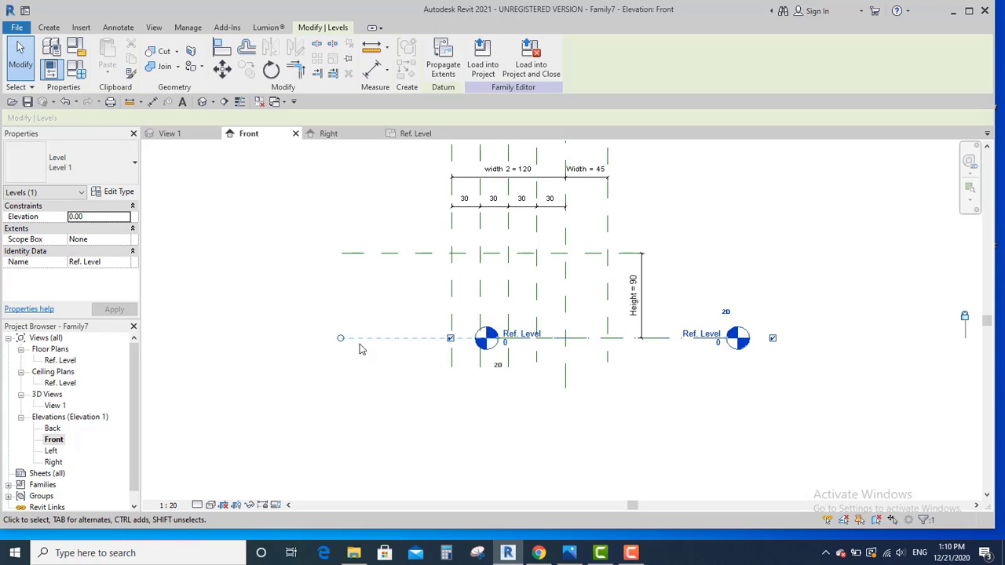
left_click(450, 339)
left_click(283, 340)
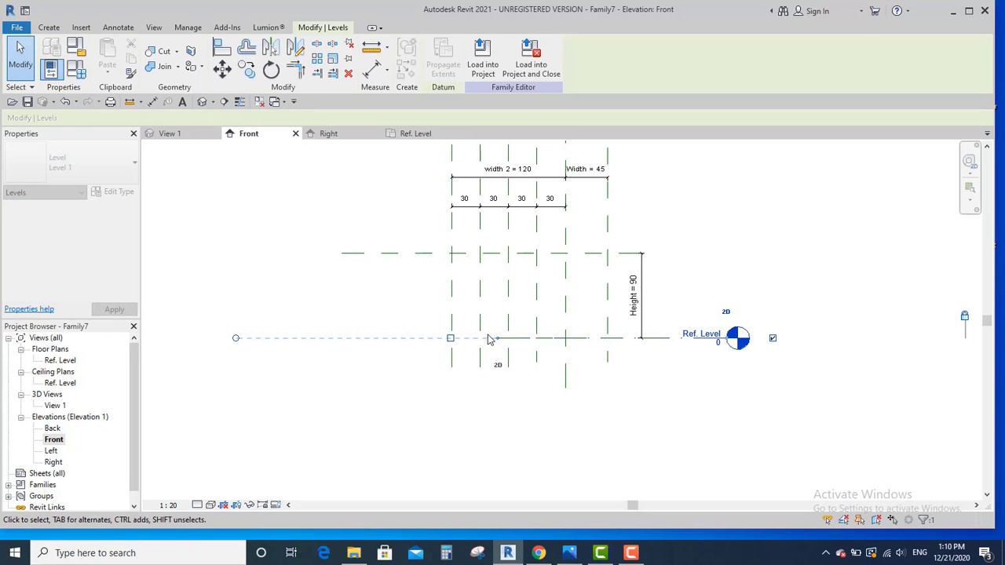
left_click(544, 343)
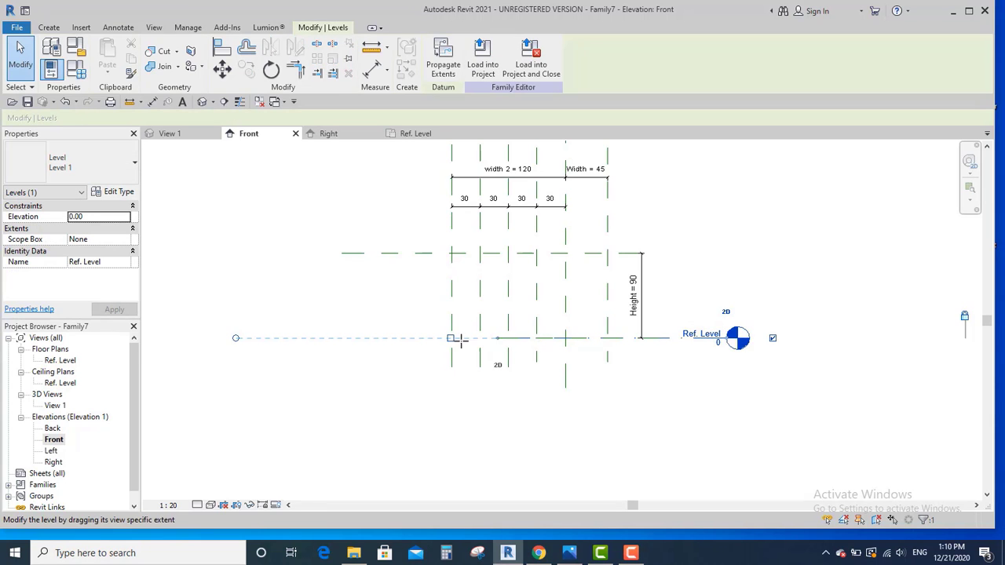
left_click(515, 353)
scroll(547, 357, "up", 1)
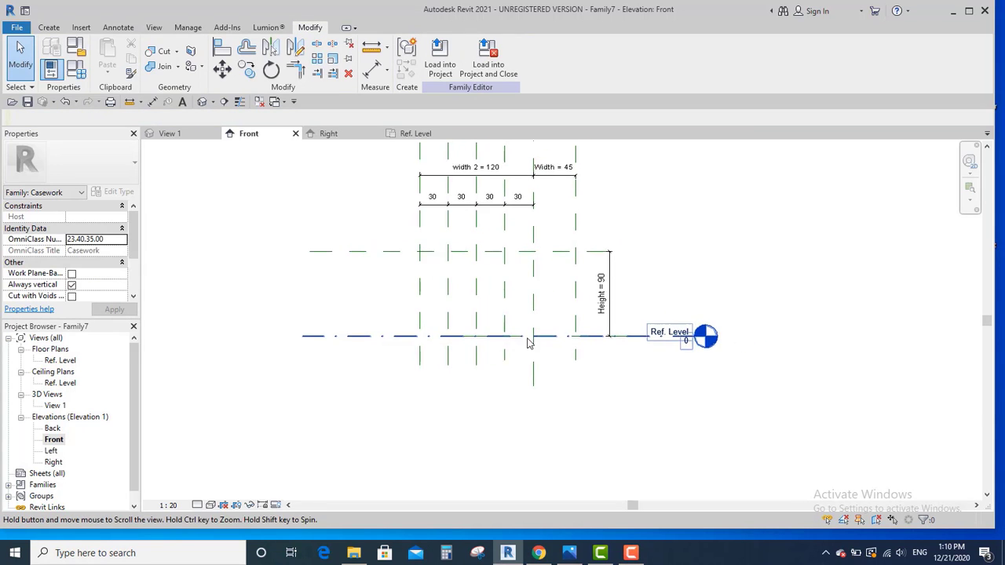
Step: Draw a horizontal reference plane just above Ref. Level, controlled by new parameter 'height down'
key("r")
key("p")
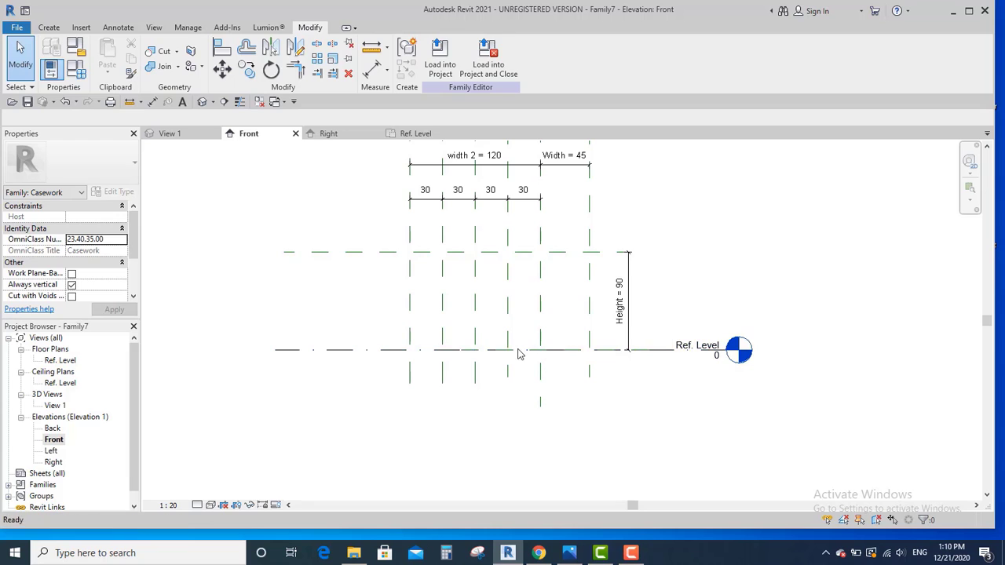
left_click(322, 339)
left_click(658, 339)
key("Escape")
scroll(462, 351, "up", 1)
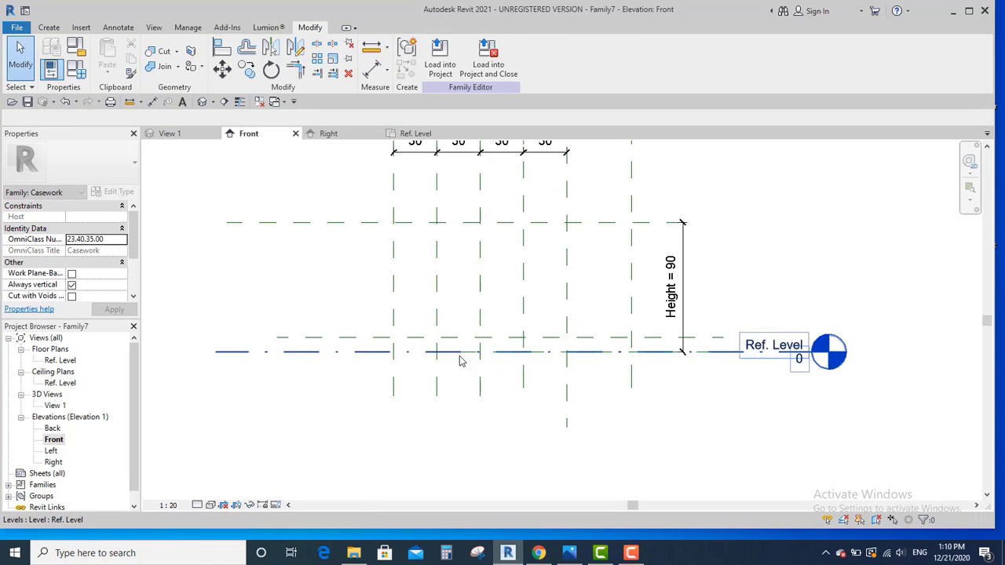
left_click(684, 354)
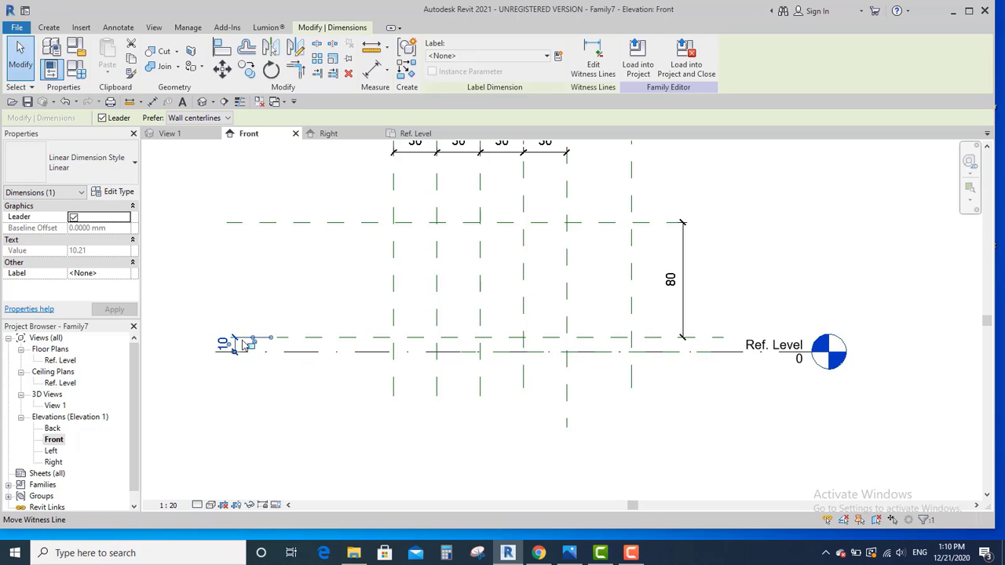
left_click(558, 55)
type("height down")
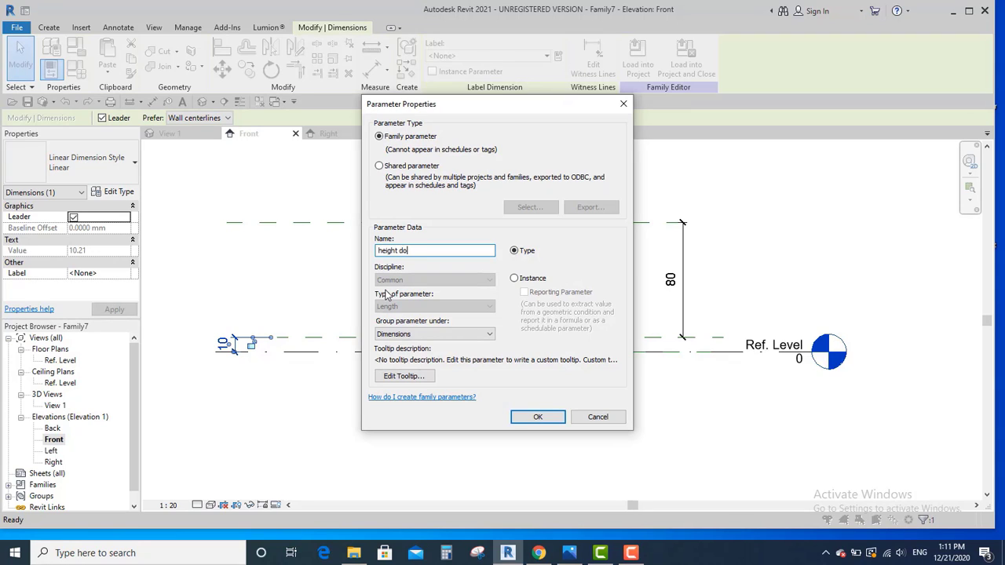
left_click(539, 417)
Step: Label the vertical 80 dimension with the Height parameter
middle_click_drag(520, 404, 466, 399)
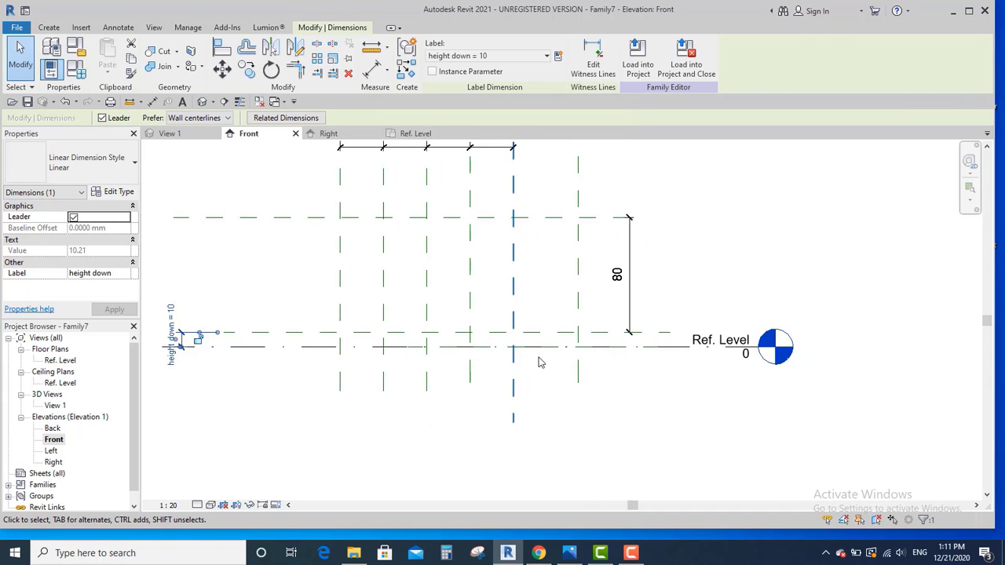
left_click(629, 302)
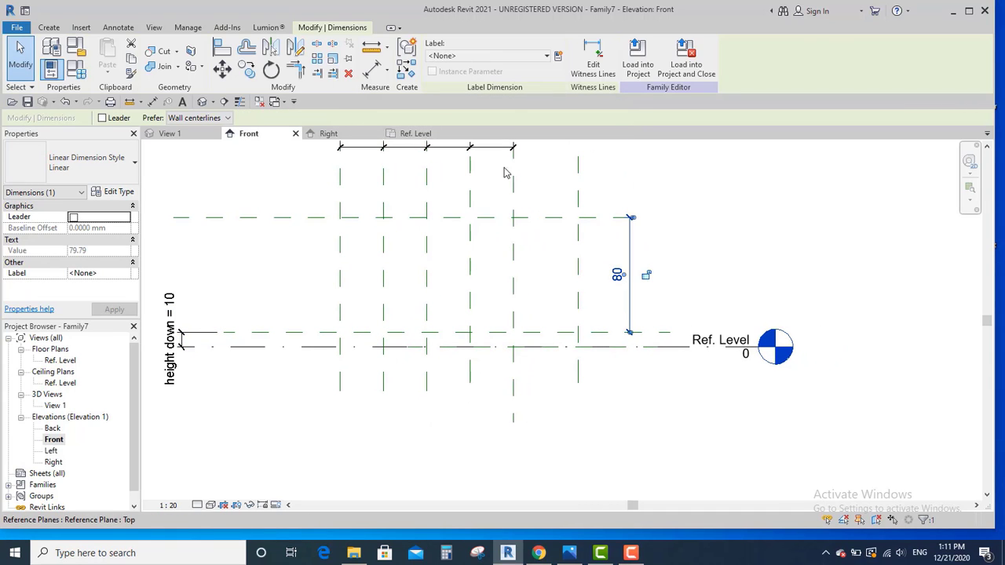
left_click(525, 57)
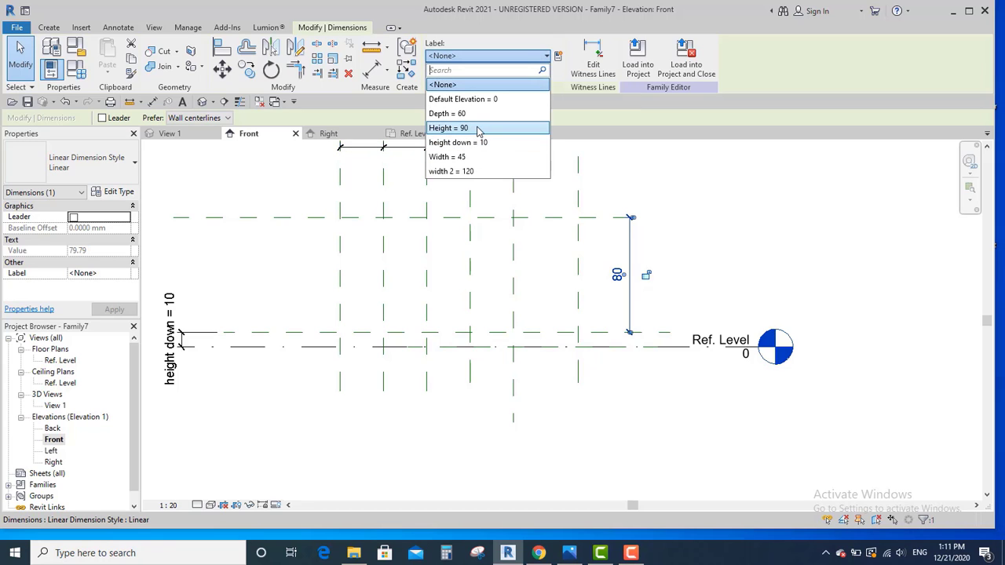
left_click(463, 128)
scroll(597, 282, "down", 3)
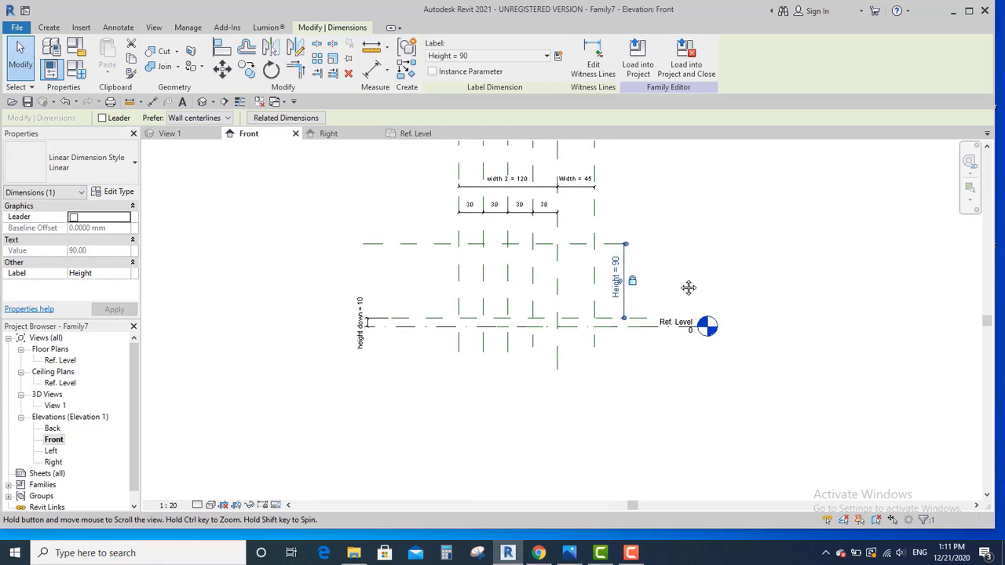
scroll(605, 293, "up", 1)
key("Escape")
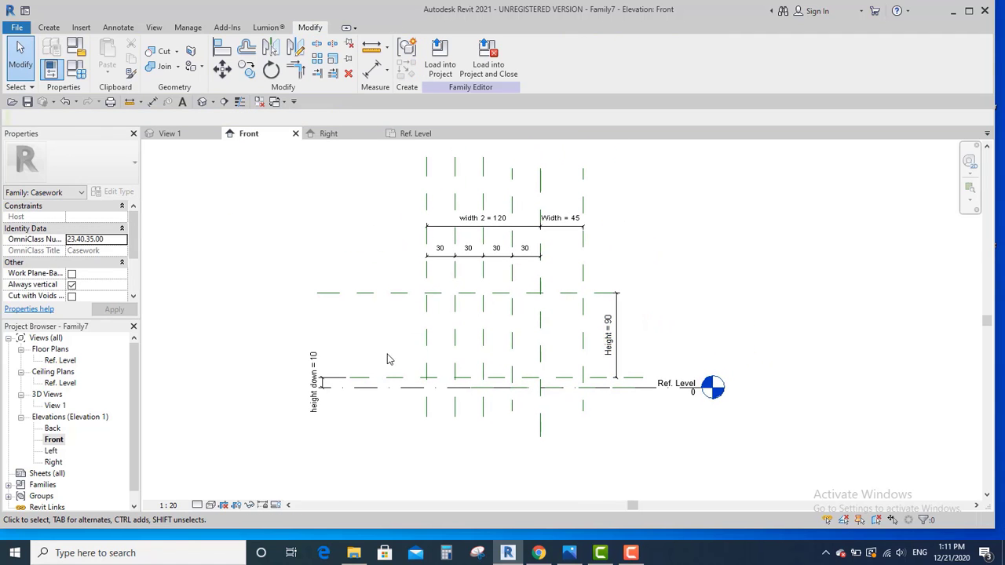
Step: In Family Types, set height down to 10 and Height to 80, then close
left_click(76, 70)
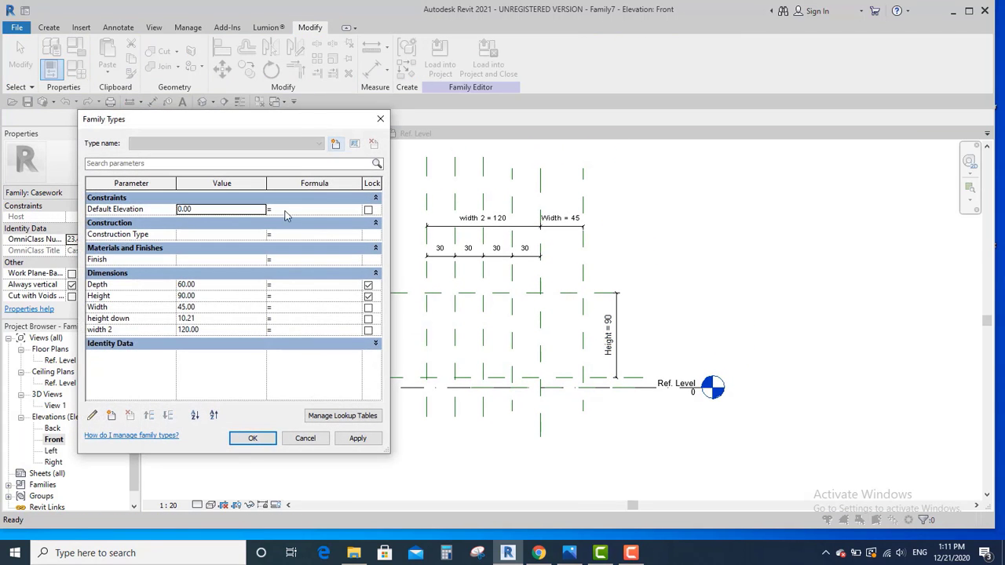
left_click_drag(287, 117, 260, 93)
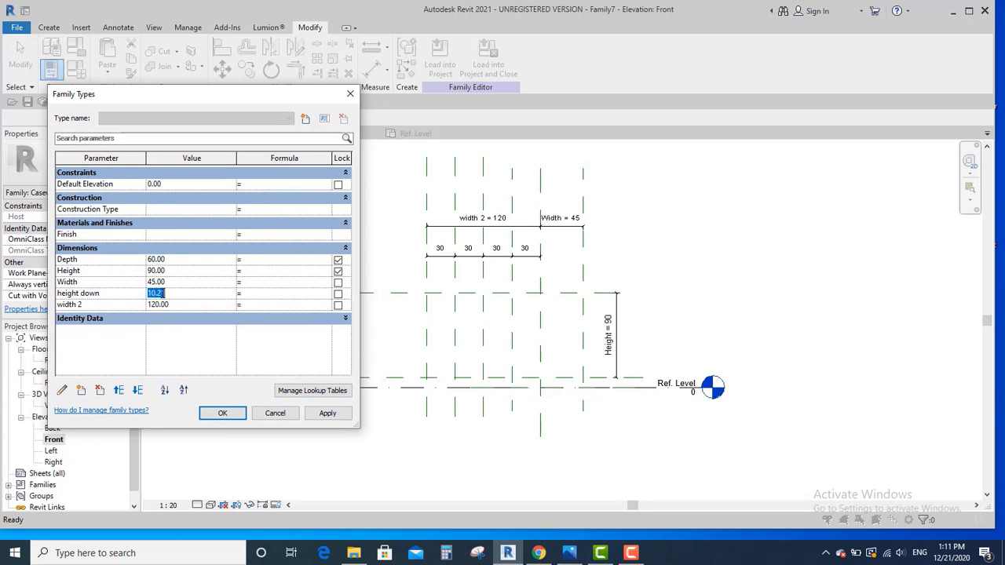
left_click(339, 417)
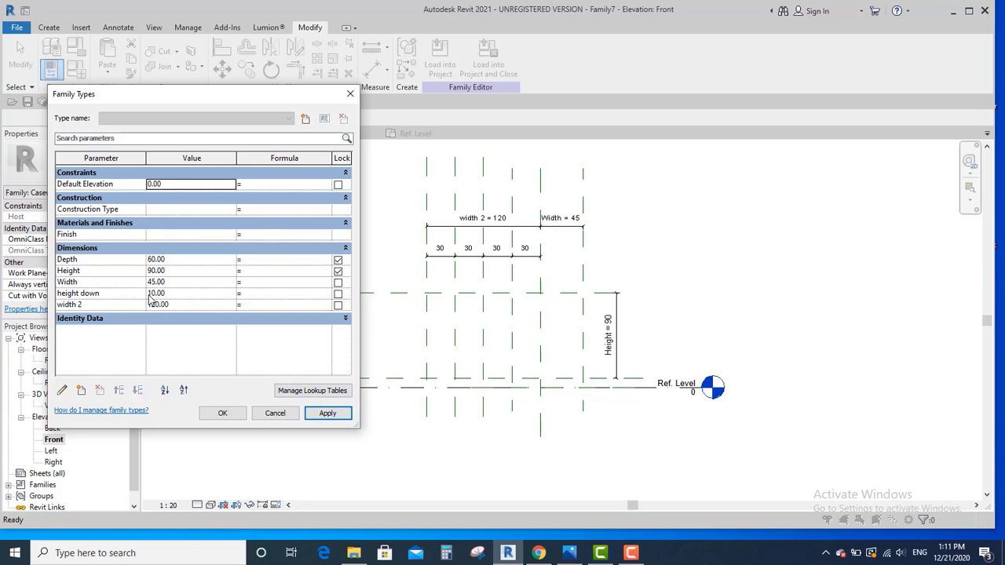
left_click(147, 271)
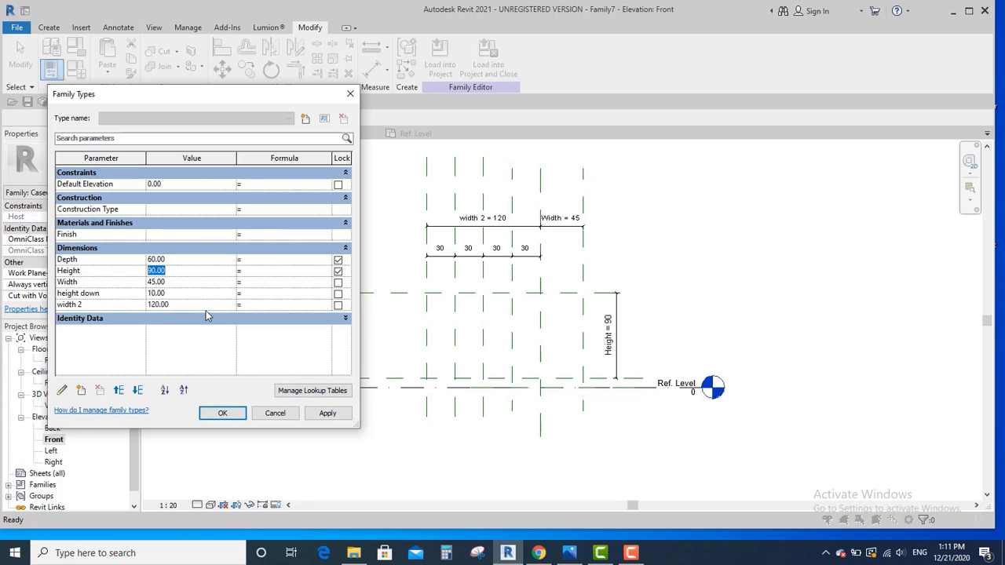
type("80")
left_click(327, 413)
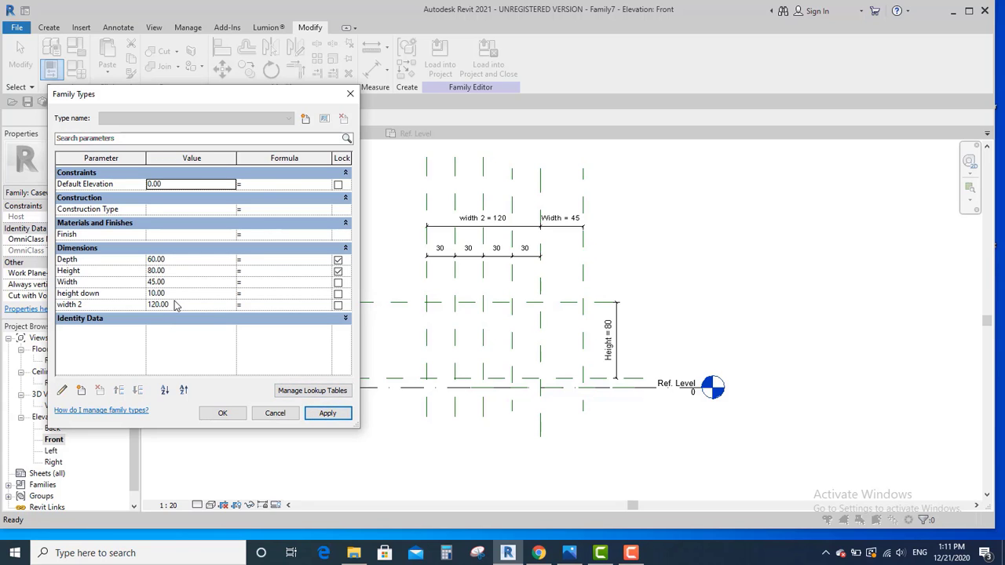
left_click(240, 418)
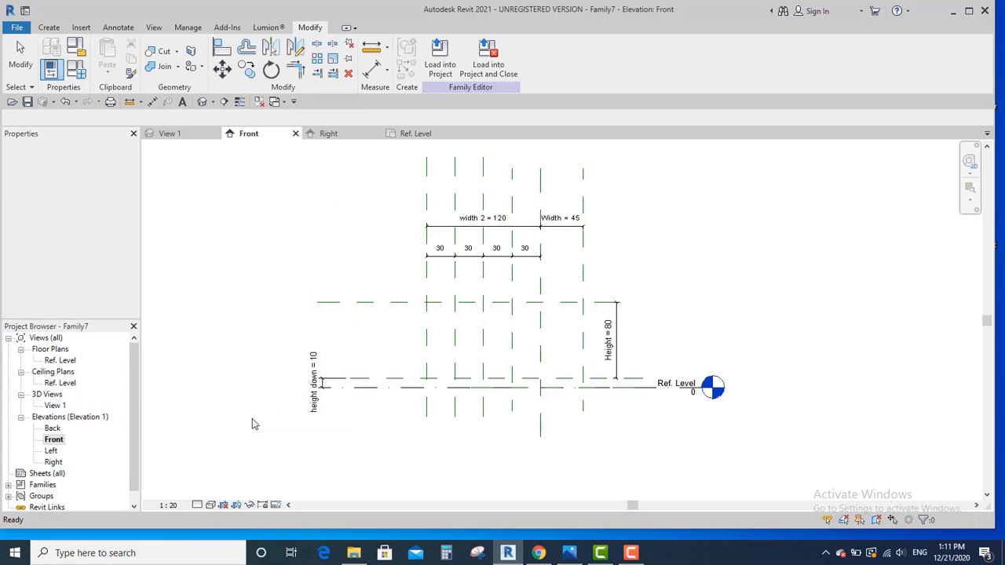
Step: Draw a new horizontal reference plane 50 in front of the back plane in plan
left_click(635, 553)
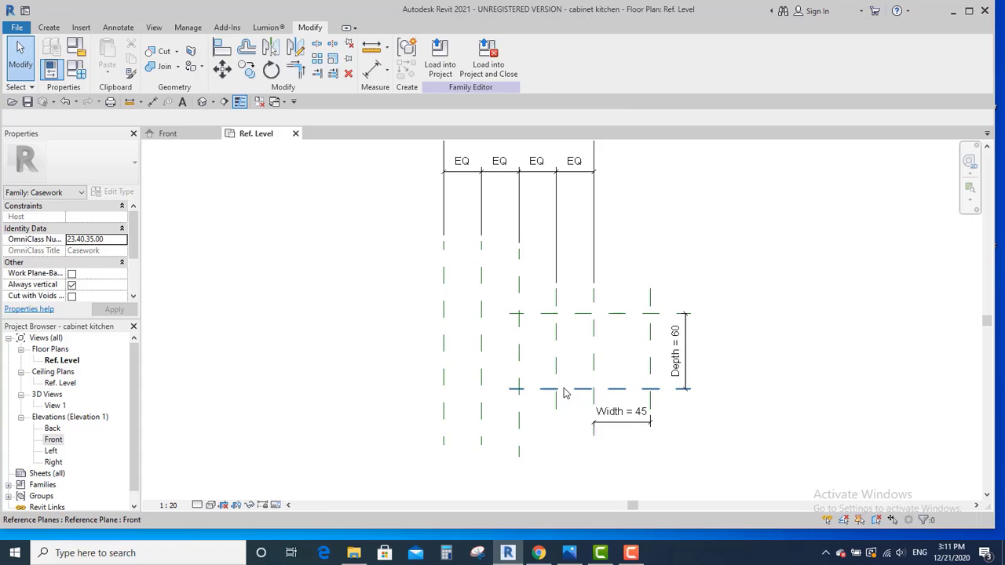
left_click(534, 388)
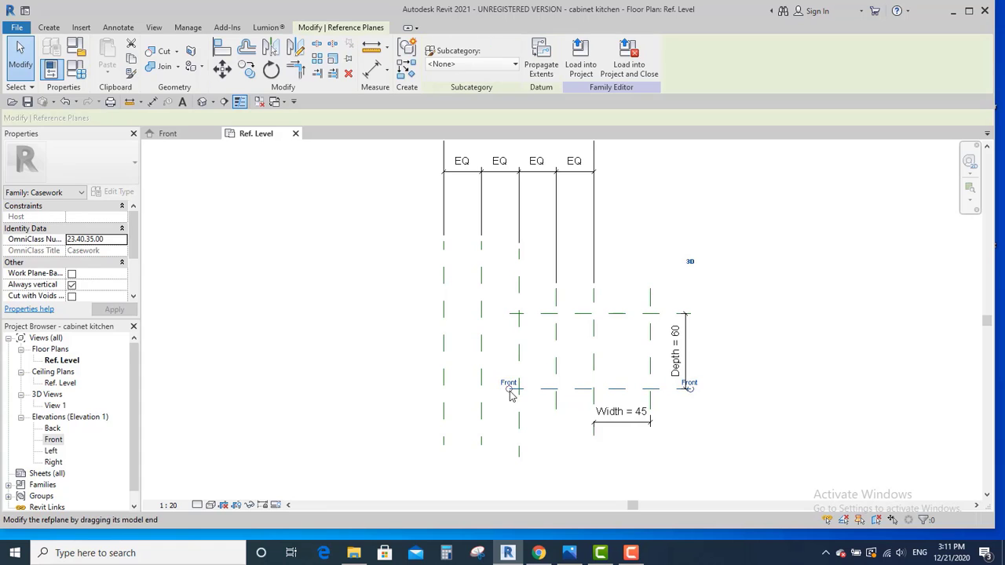
left_click(529, 314)
scroll(489, 383, "up", 1)
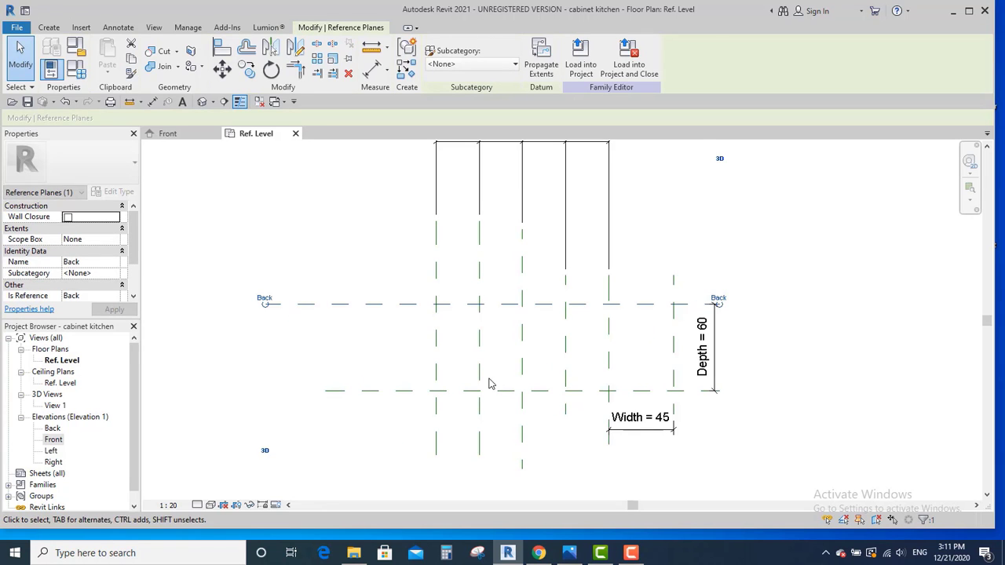
middle_click_drag(488, 384, 459, 373)
key("Escape")
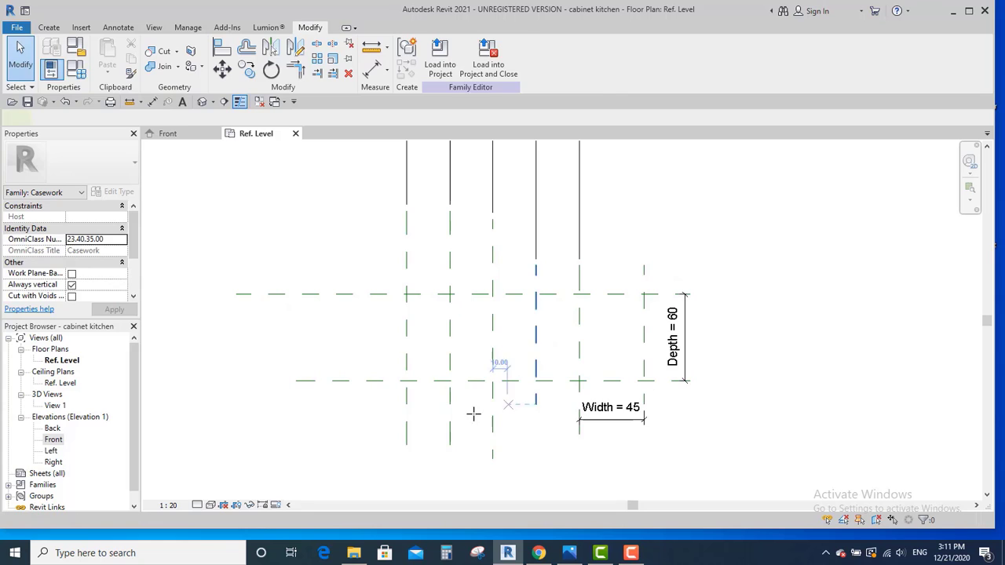
key("r")
key("p")
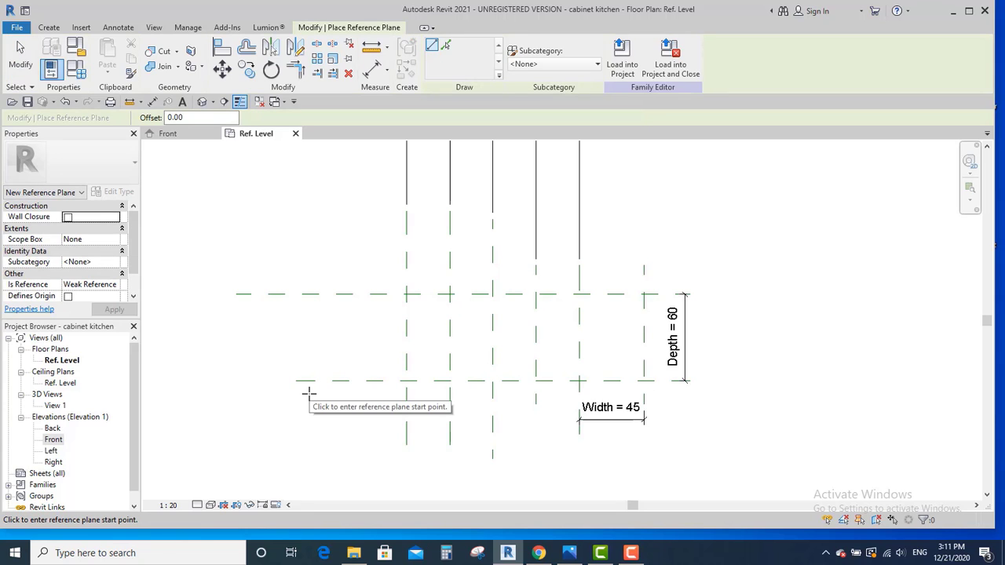
left_click(297, 366)
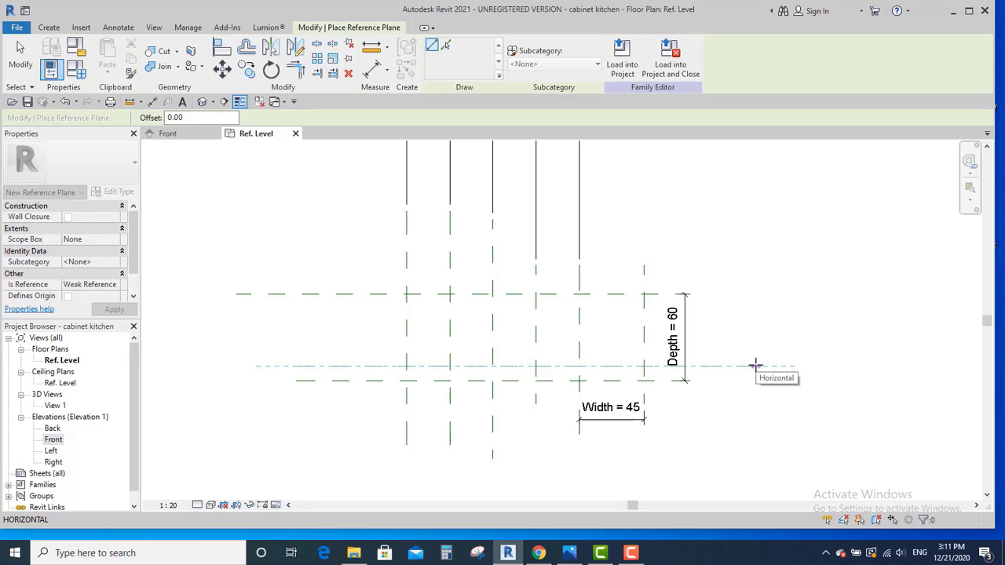
left_click(755, 365)
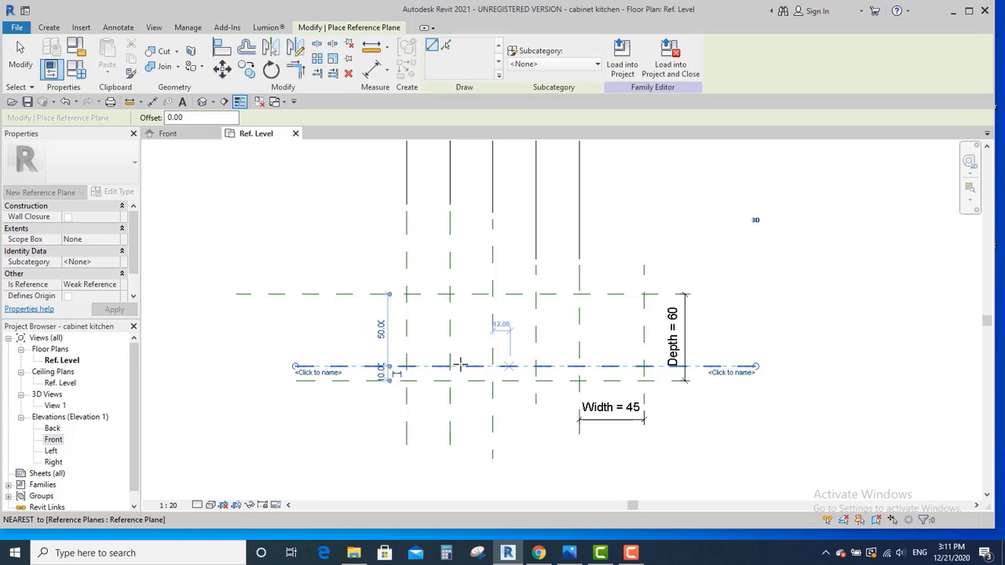
scroll(385, 370, "up", 1)
key("Escape")
Step: Dimension the new plane to the back plane (50) and label it with a new type parameter depth2
key("d")
key("i")
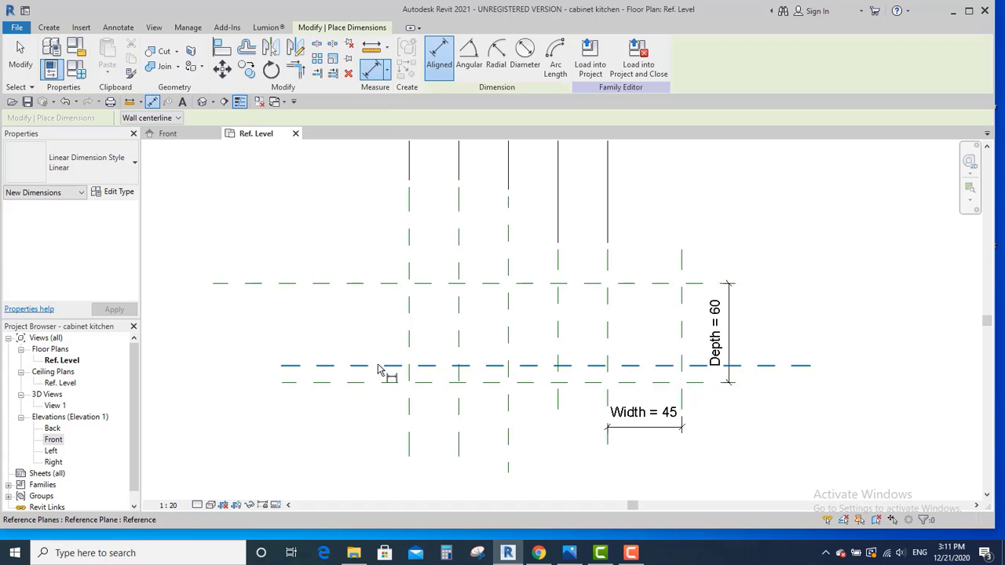
left_click(385, 366)
left_click(369, 284)
left_click(271, 334)
key("Escape")
key("Escape")
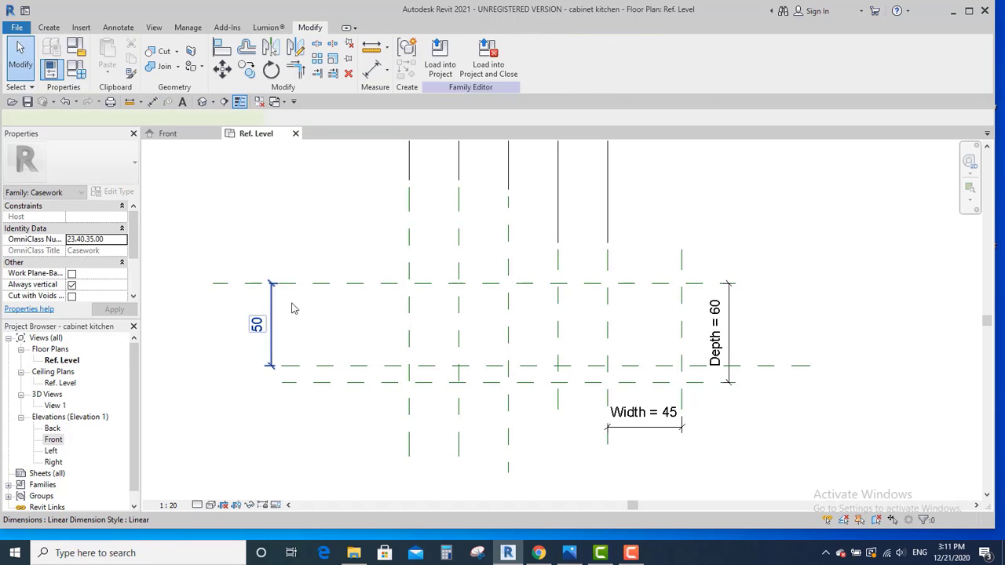
left_click(271, 330)
left_click(290, 323)
type("depth2")
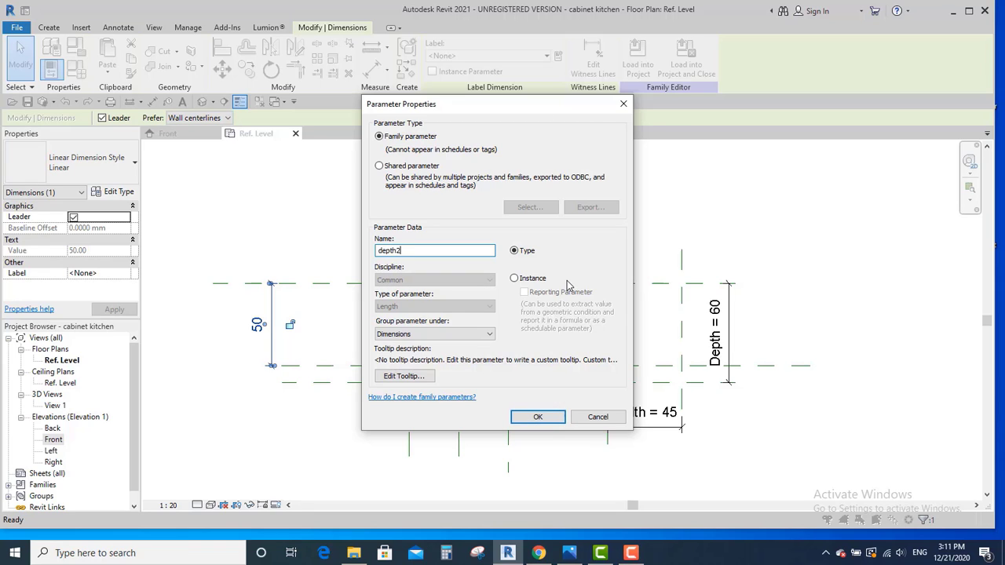
left_click(539, 417)
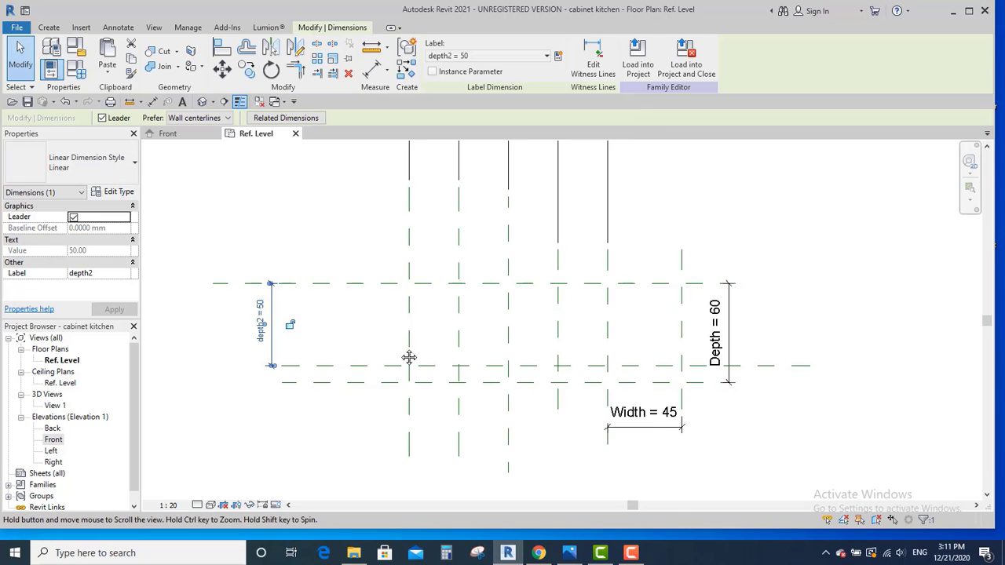
middle_click_drag(290, 326, 274, 332)
Step: Flex depth2 to 55 and back to 50 in Family Types
left_click(76, 69)
type("55")
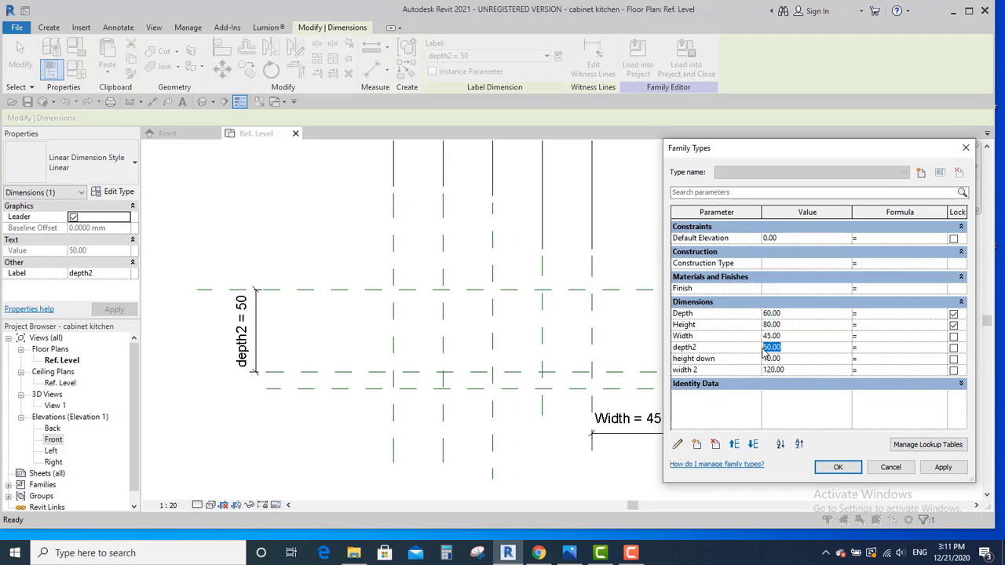
left_click(946, 468)
left_click(761, 349)
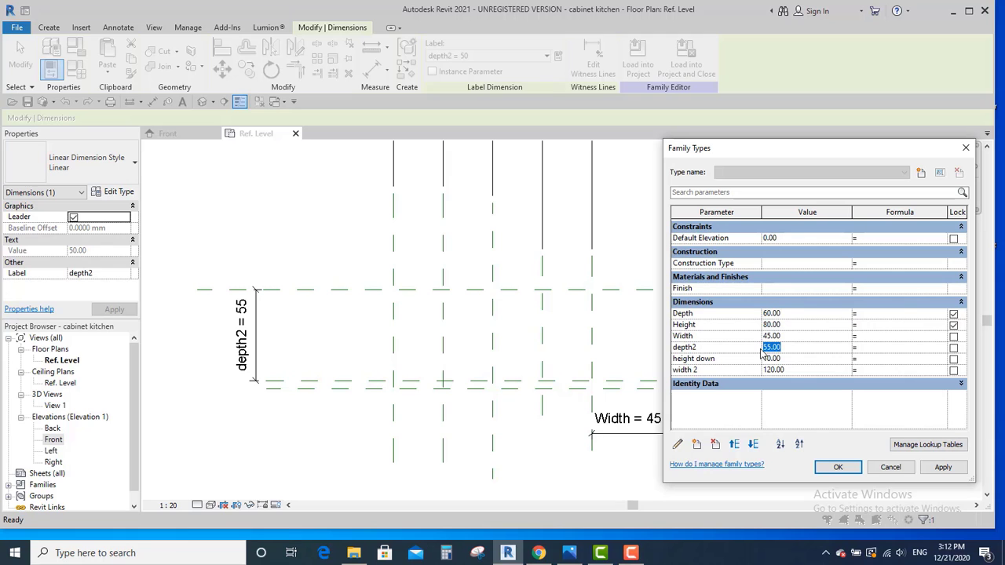
left_click(943, 467)
left_click(838, 467)
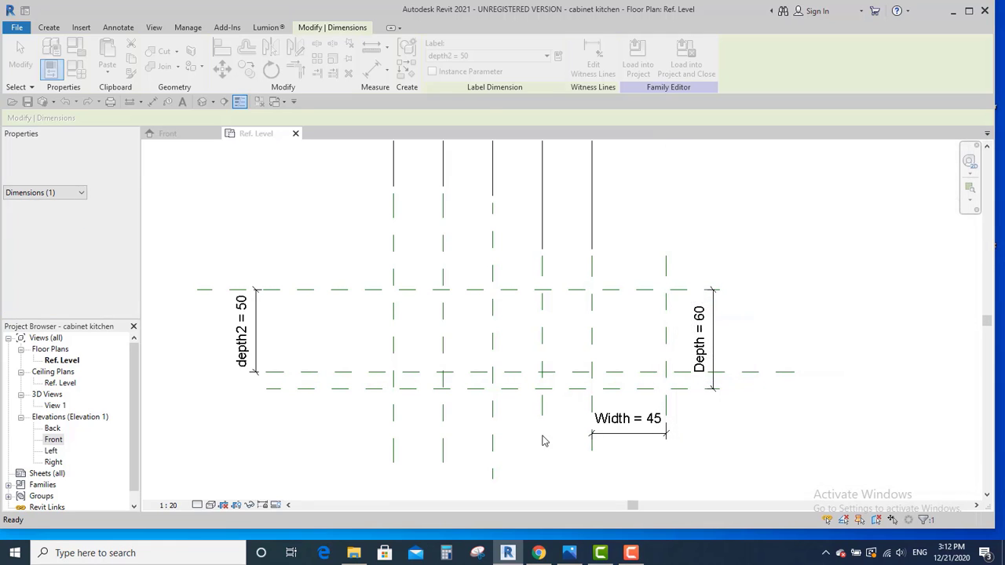
Step: Return to the Front elevation view
left_click(426, 413)
scroll(463, 449, "down", 2)
scroll(463, 449, "down", 1)
scroll(424, 416, "up", 2)
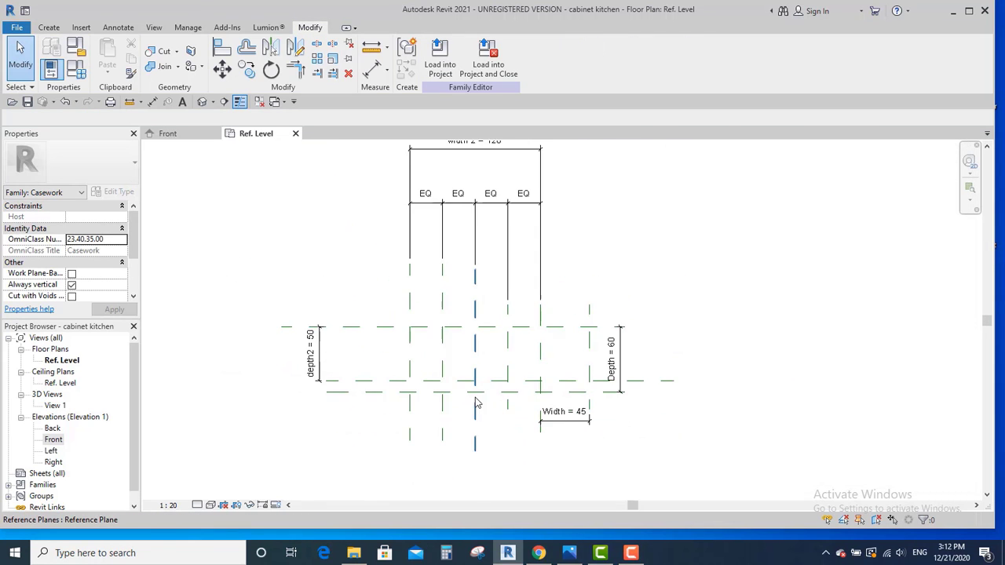
scroll(399, 396, "up", 1)
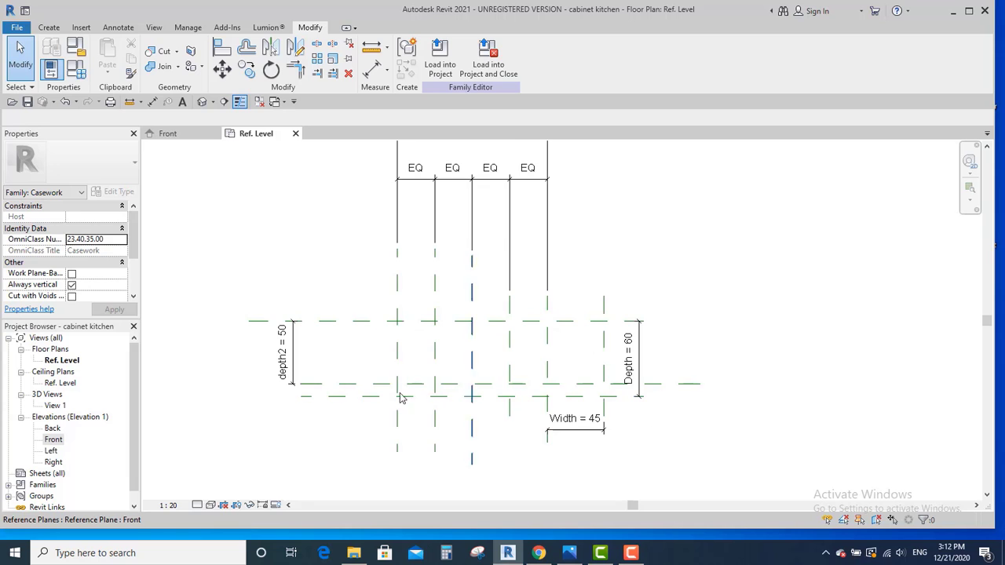
double_click(53, 442)
scroll(540, 307, "down", 2)
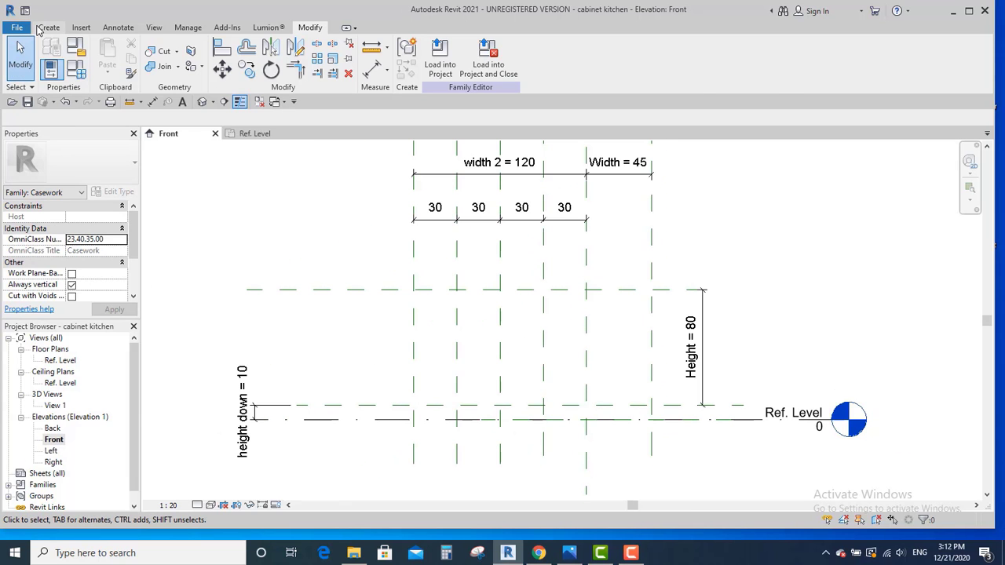
Step: Sketch a rectangle between the lower reference planes and finish it as the base slab extrusion
left_click(39, 30)
left_click(81, 59)
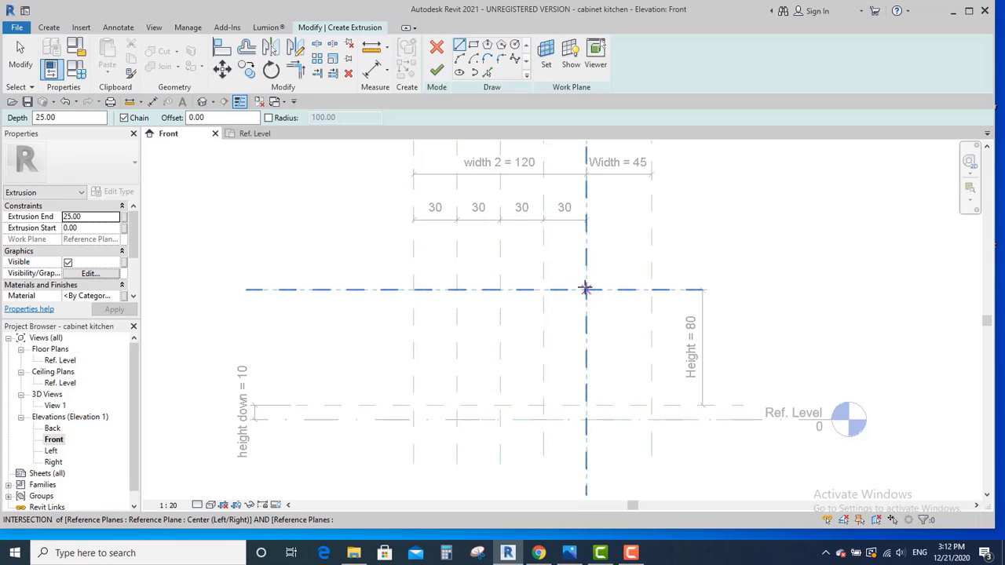
left_click(473, 45)
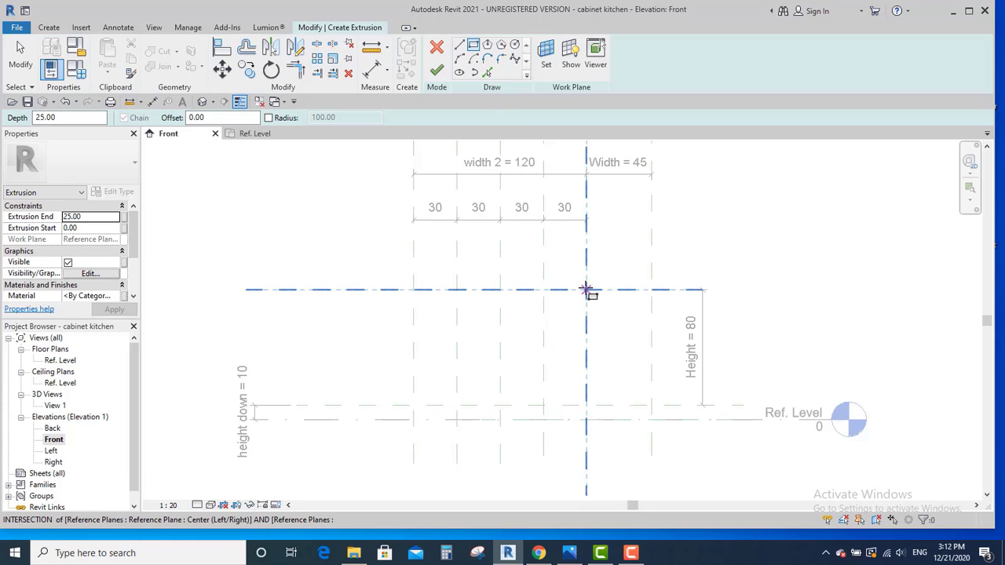
left_click(587, 248)
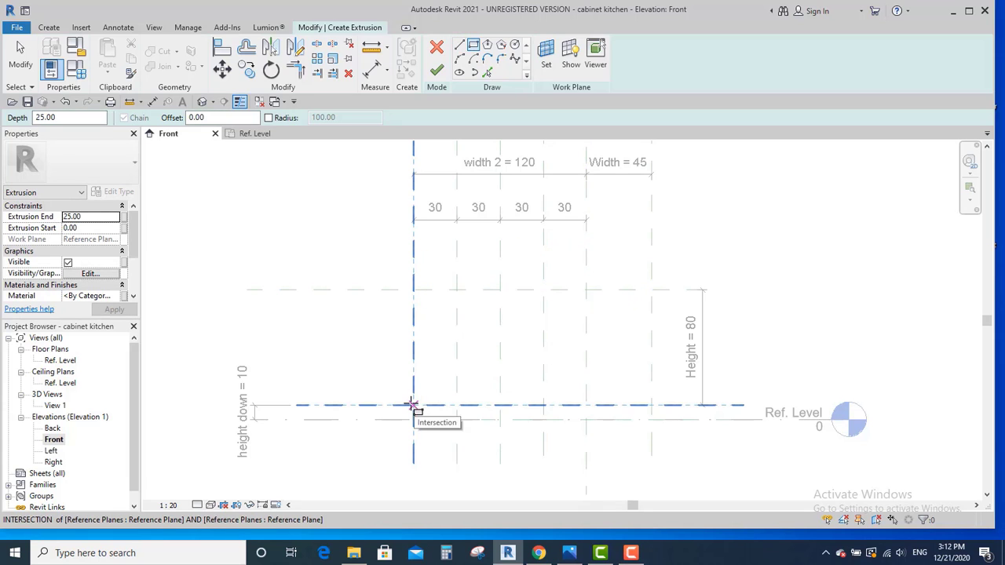
left_click(414, 407)
left_click(651, 421)
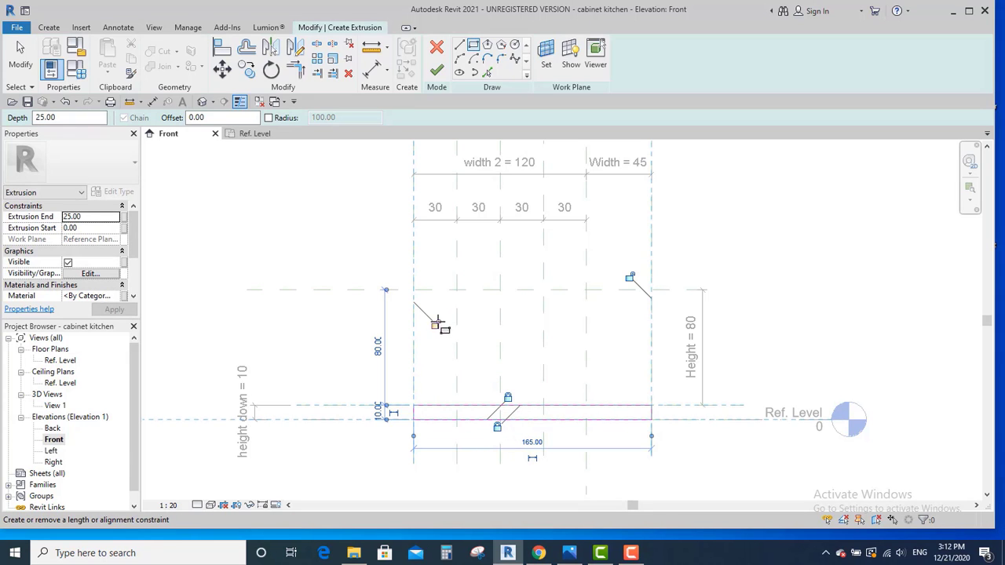
left_click(438, 72)
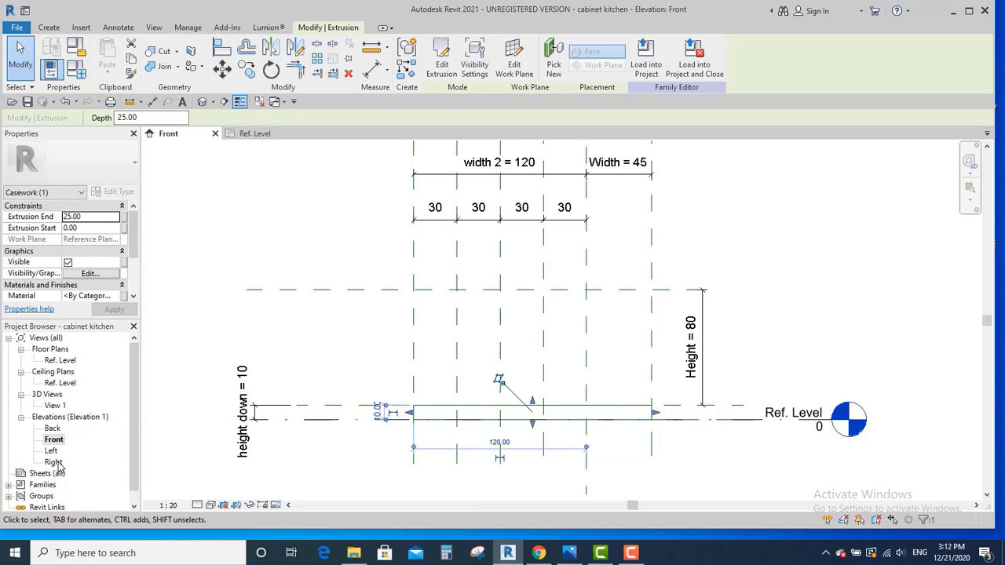
Step: In the Ref. Level plan, stretch the slab's depth to fit between the depth2 planes
double_click(60, 360)
left_click(466, 377)
left_click_drag(501, 397, 508, 322)
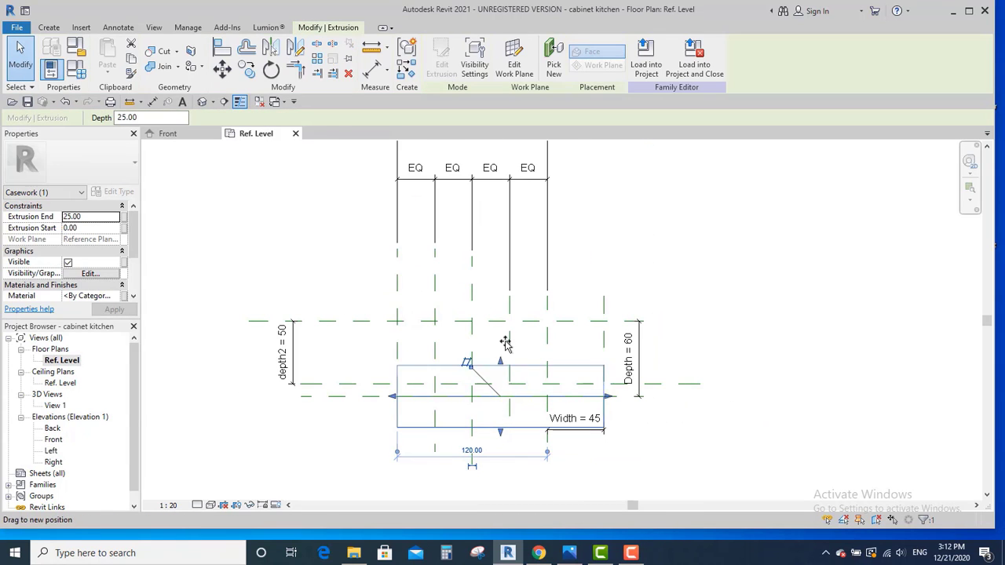
left_click_drag(500, 432, 503, 390)
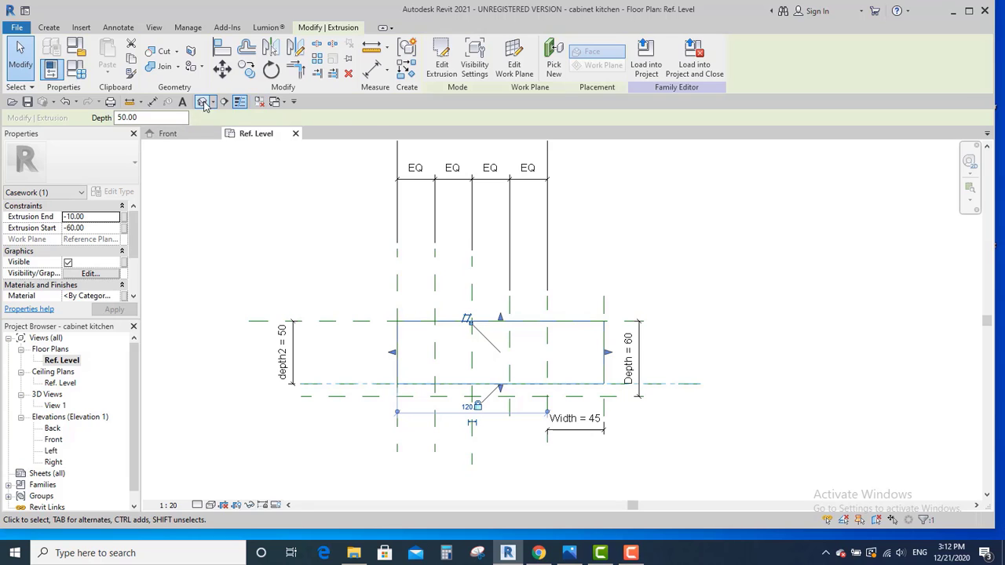
Step: In 3D, flex depth2 to 30 and then 55, and return to the Front elevation
left_click(202, 101)
scroll(471, 404, "down", 3)
middle_click_drag(500, 395, 715, 353, "shift")
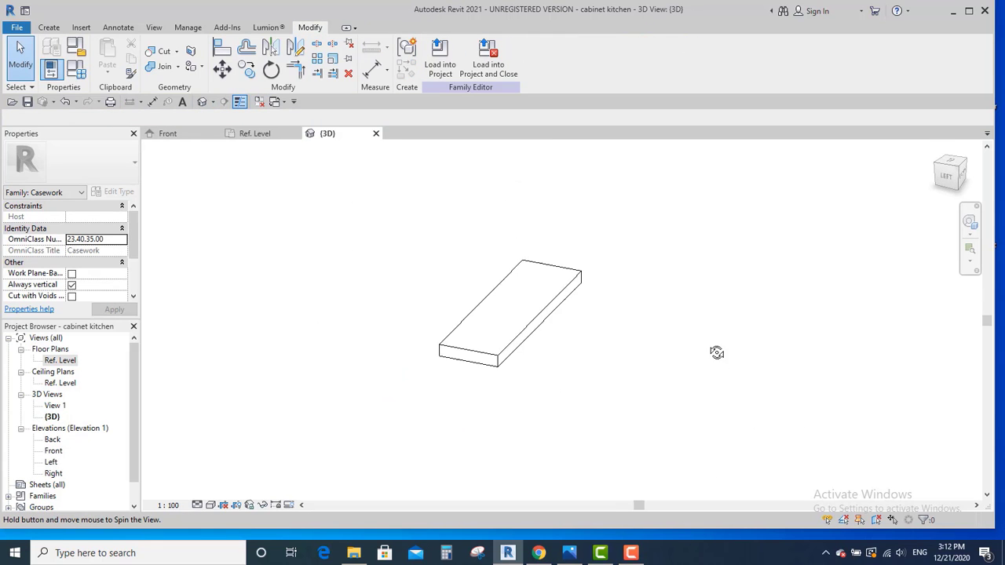
left_click(76, 69)
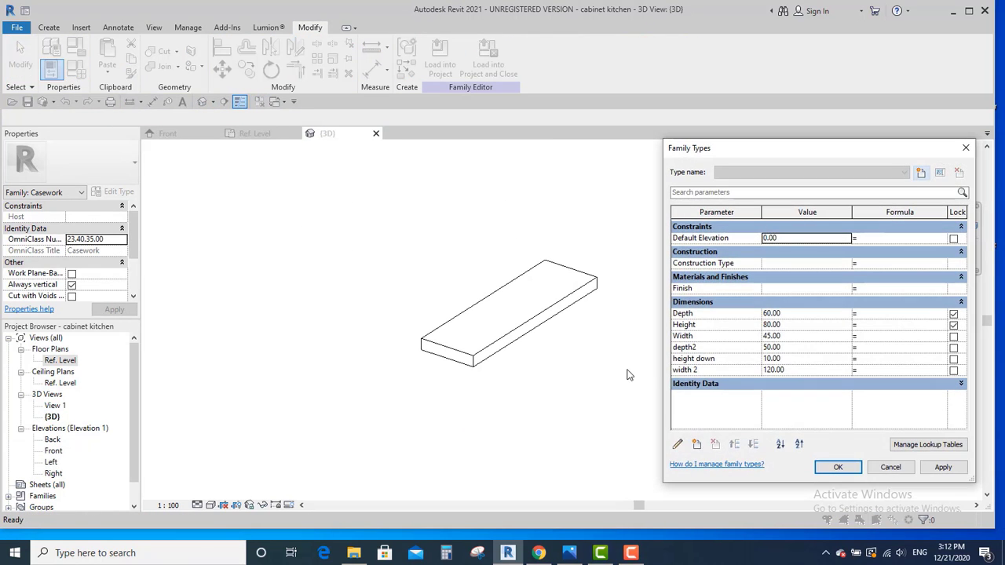
left_click_drag(793, 348, 769, 348)
type("30")
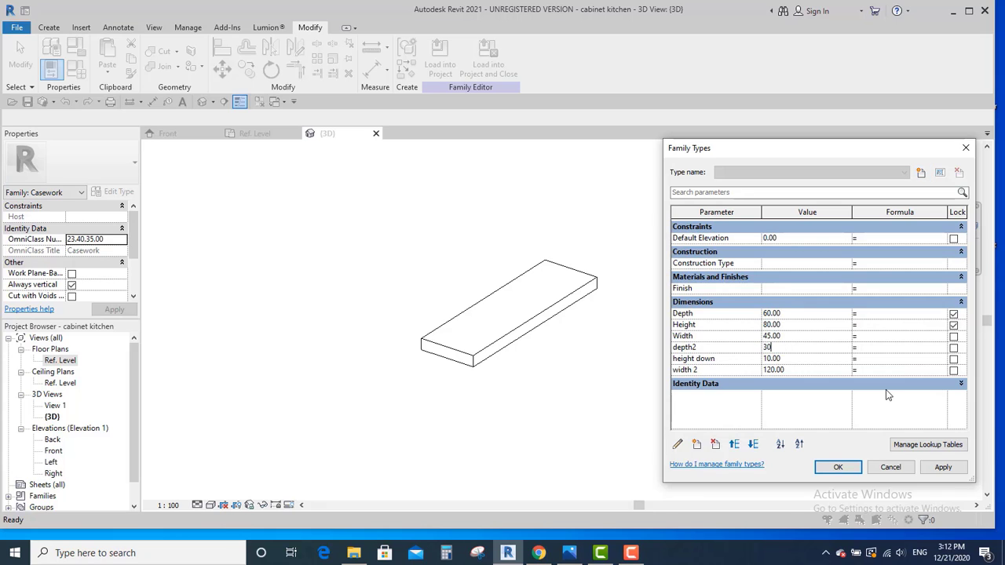
left_click(946, 468)
left_click(792, 348)
type("55")
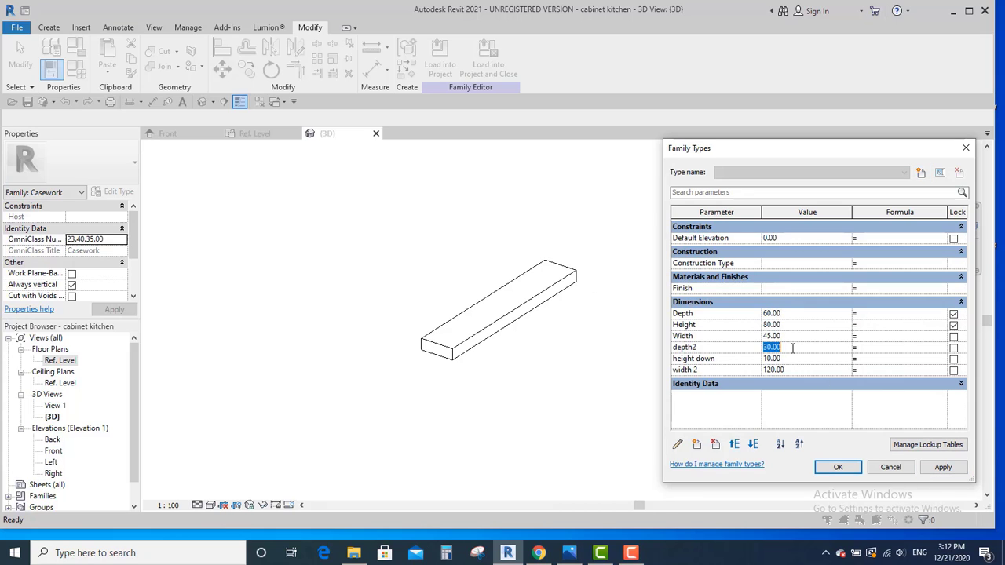
left_click(942, 468)
left_click(837, 467)
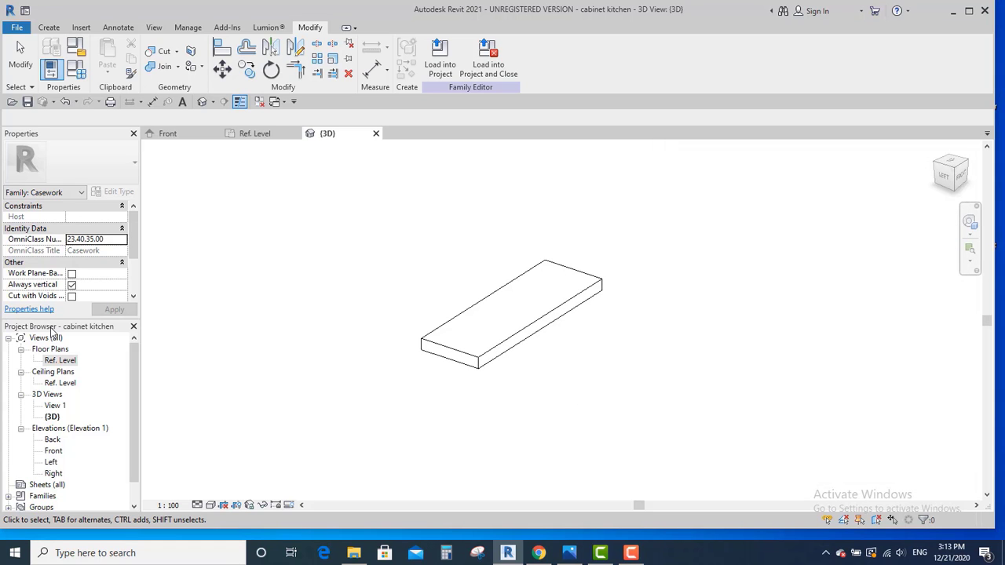
double_click(53, 451)
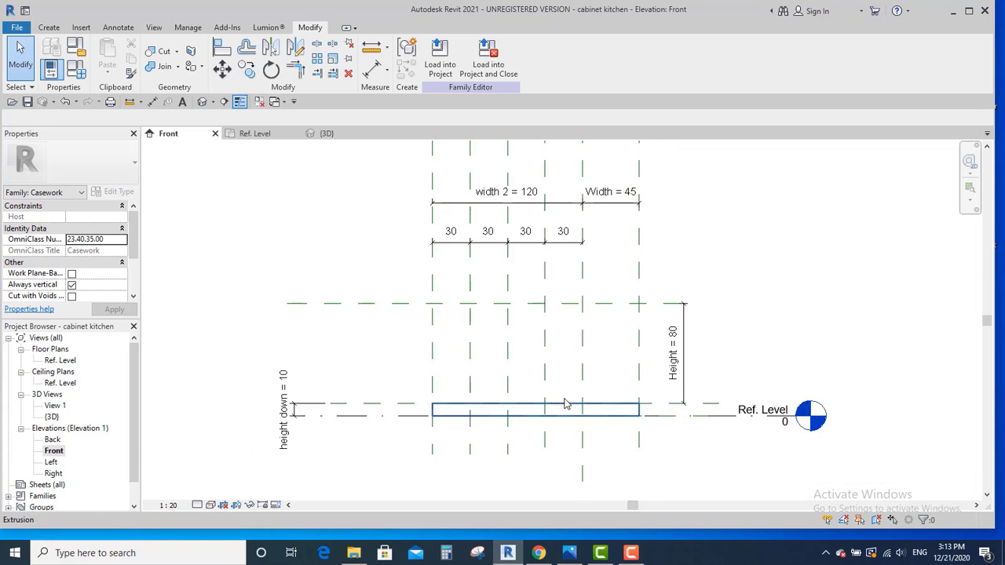
Step: Start another extrusion, sketch a rectangle, make its 120 width dimension permanent and lock the right edge
scroll(459, 360, "up", 2)
left_click(48, 26)
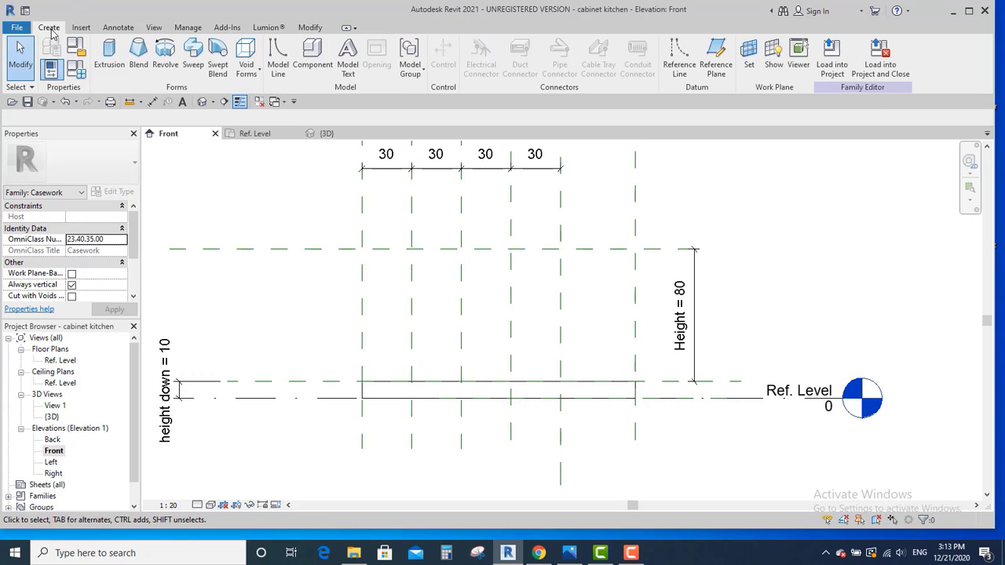
left_click(110, 55)
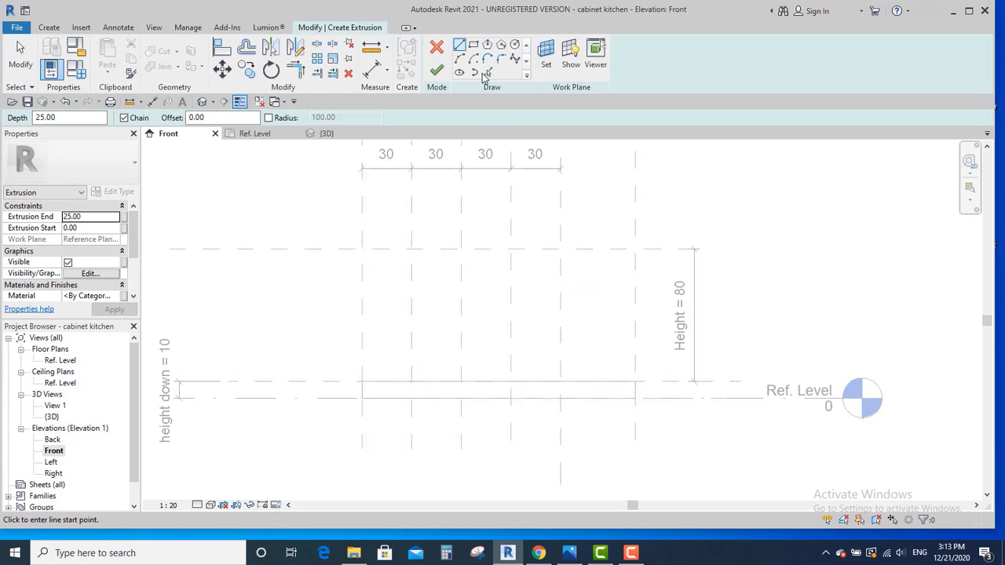
left_click(473, 46)
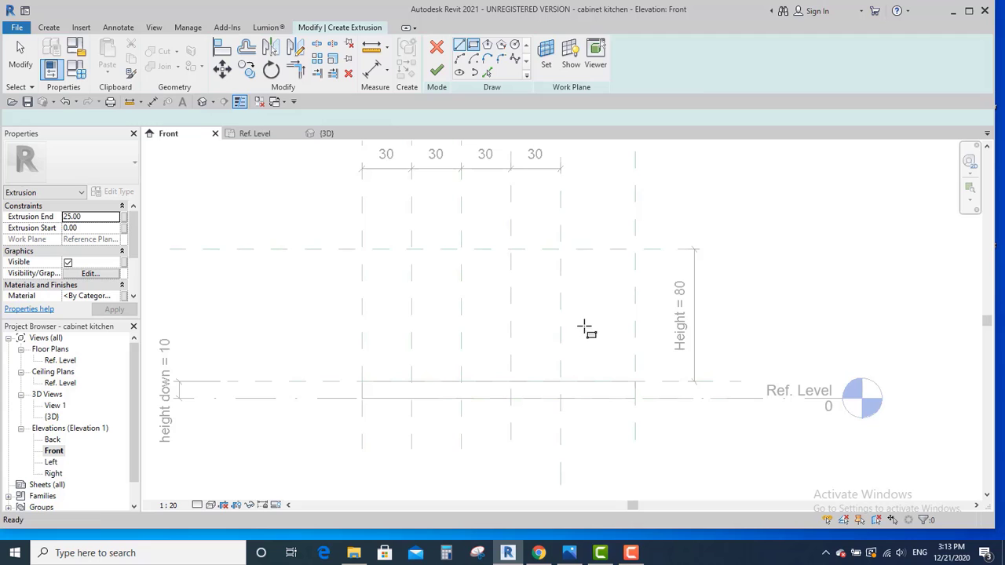
left_click(560, 249)
left_click(361, 382)
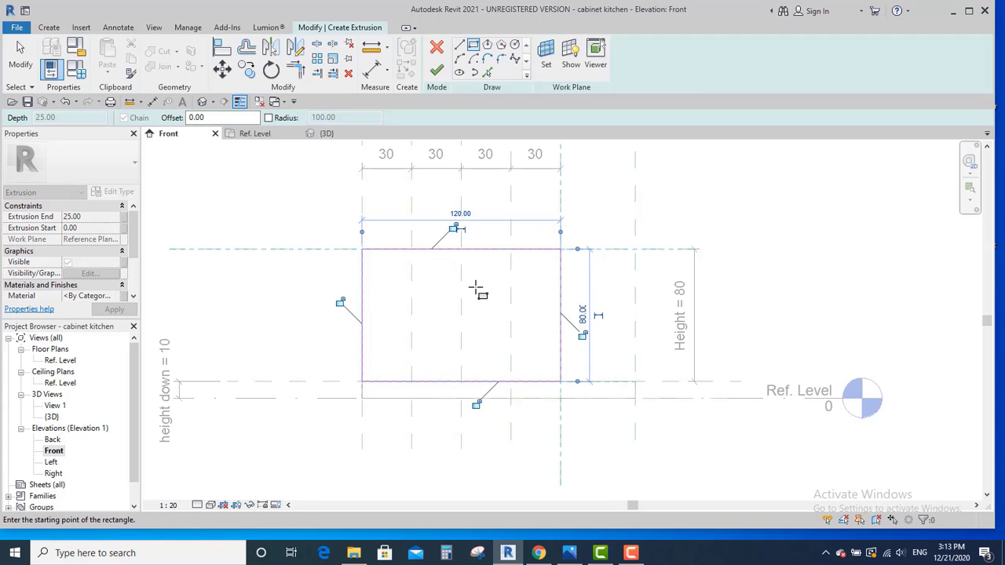
left_click(455, 229)
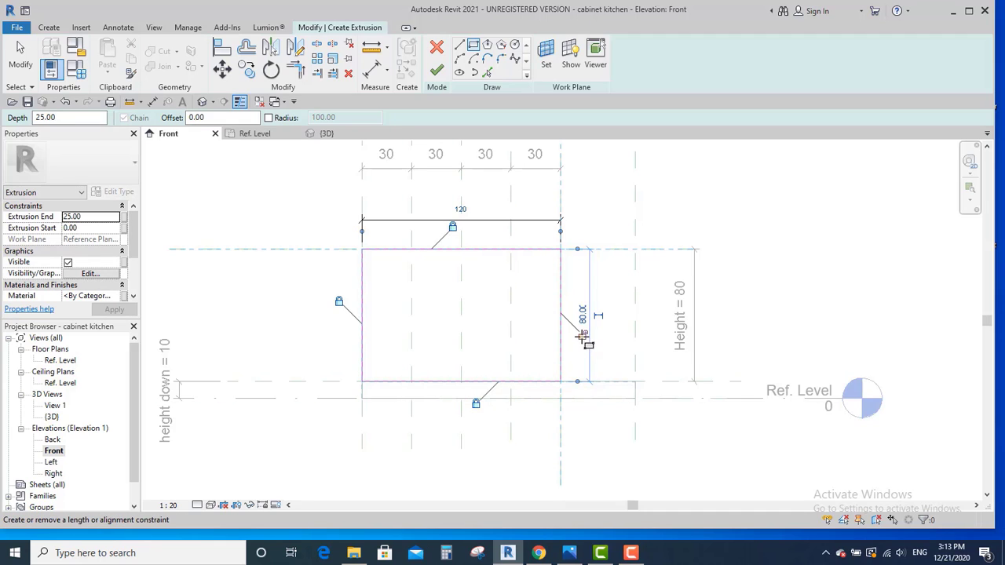
left_click(582, 335)
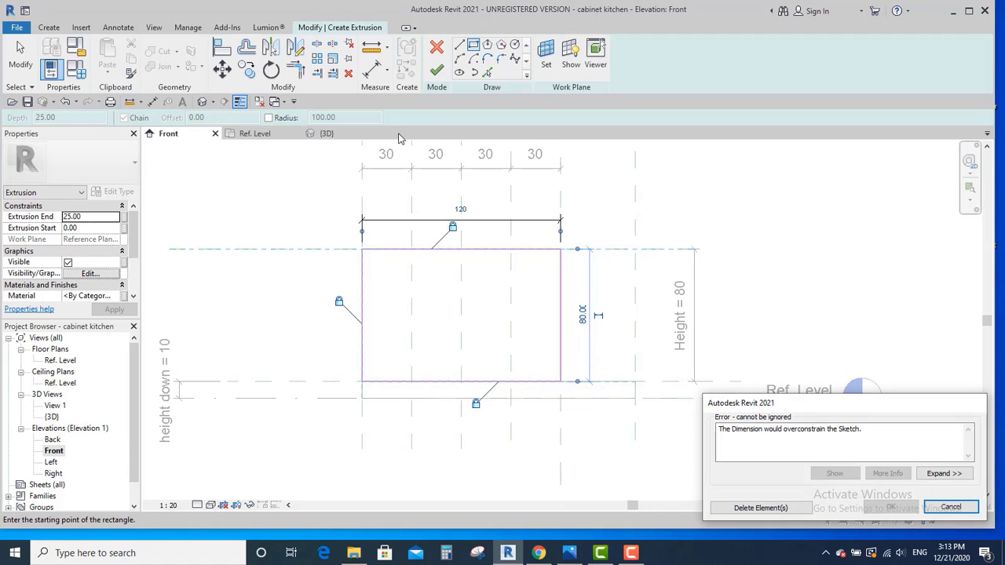
Step: Dismiss the over-constraint error and clear away the rectangle's sketch lines
left_click(951, 507)
key("Escape")
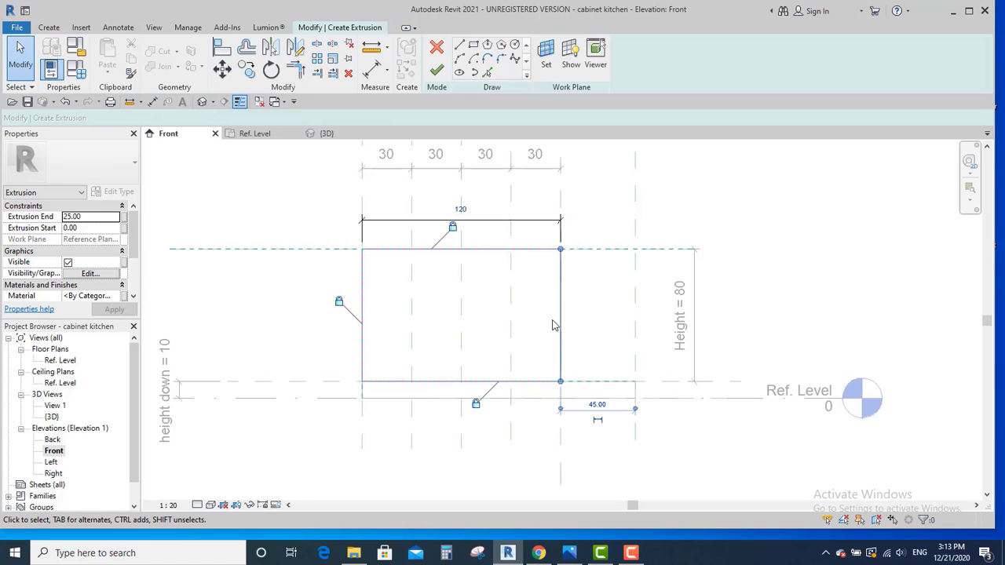
left_click(551, 325)
key("Escape")
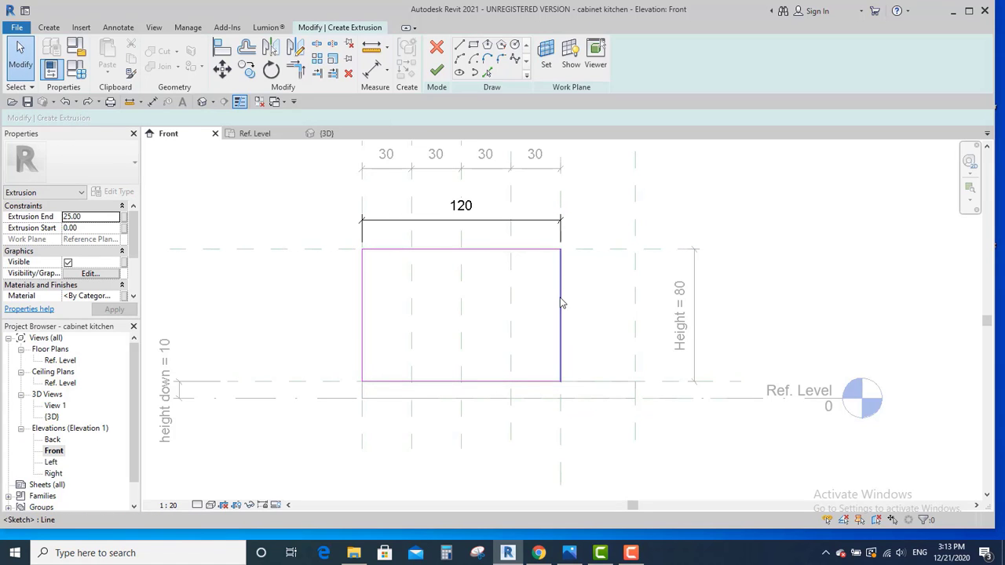
left_click(559, 304)
left_click(469, 258)
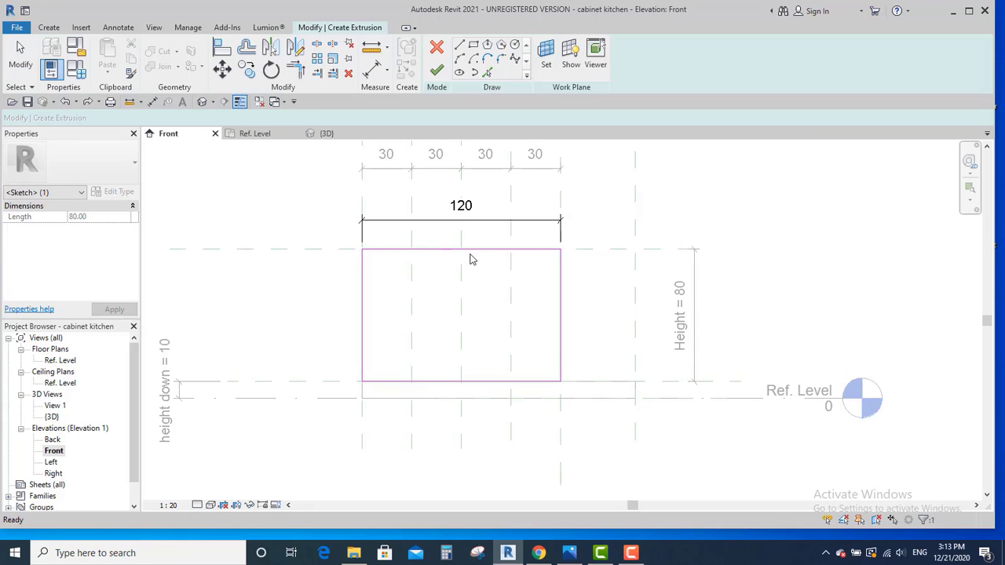
Step: Sketch an outer rectangle on the plane corners and an inset rectangle at offset 2
left_click(473, 44)
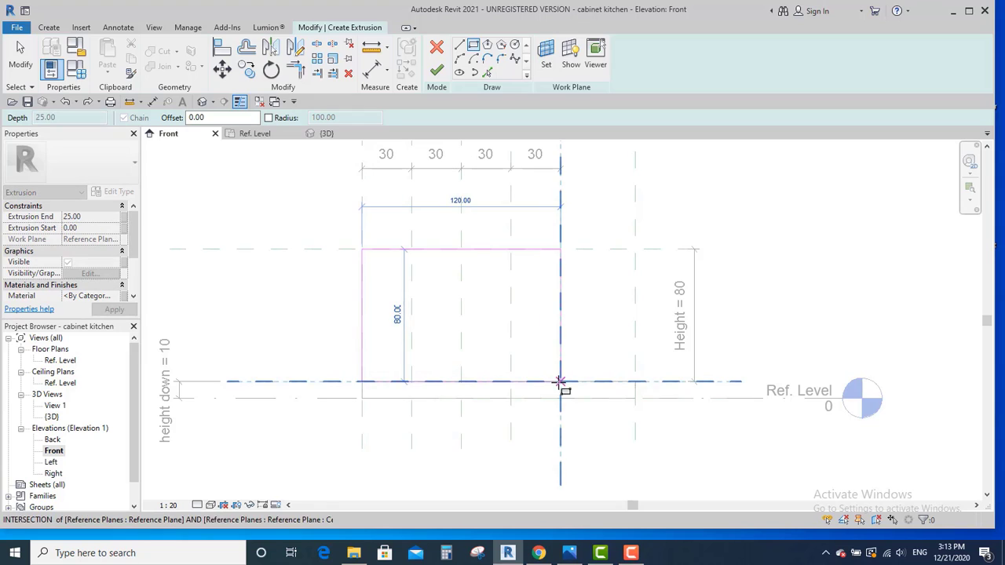
left_click(560, 381)
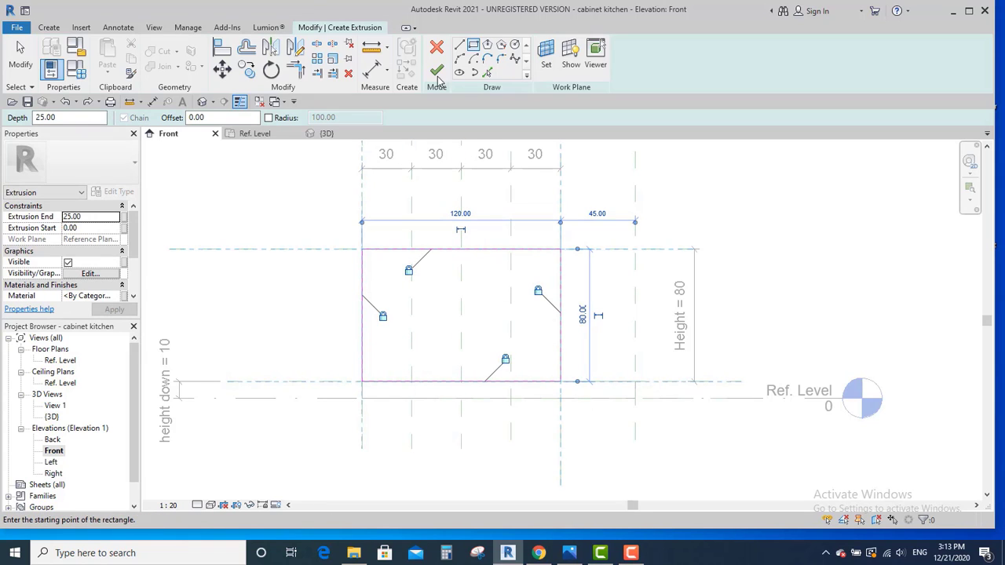
type("2")
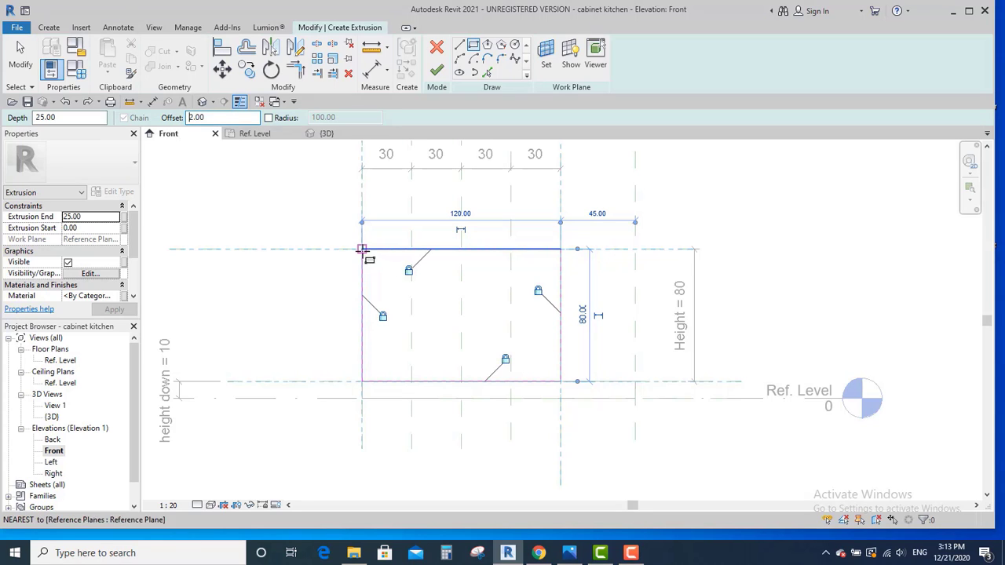
left_click(362, 250)
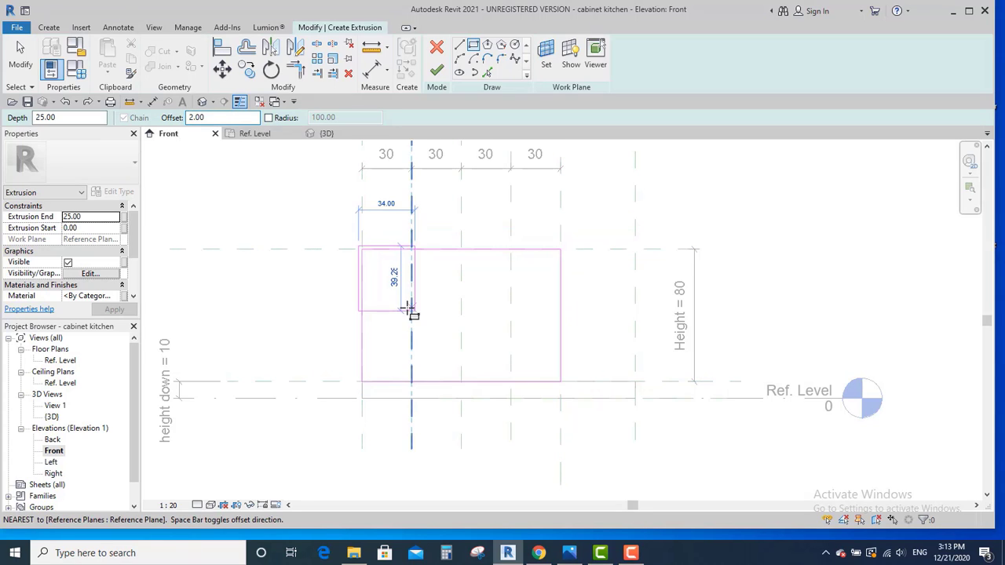
left_click(561, 382)
key("Escape")
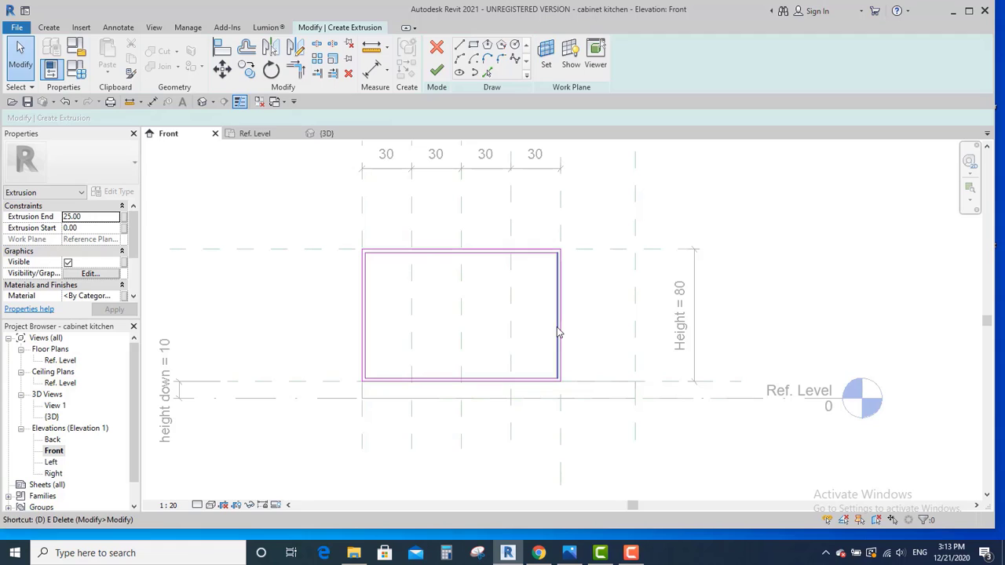
Step: Dimension the four 2-unit gaps (right, bottom, left, top) between the rectangles
key("i")
scroll(560, 334, "up", 1)
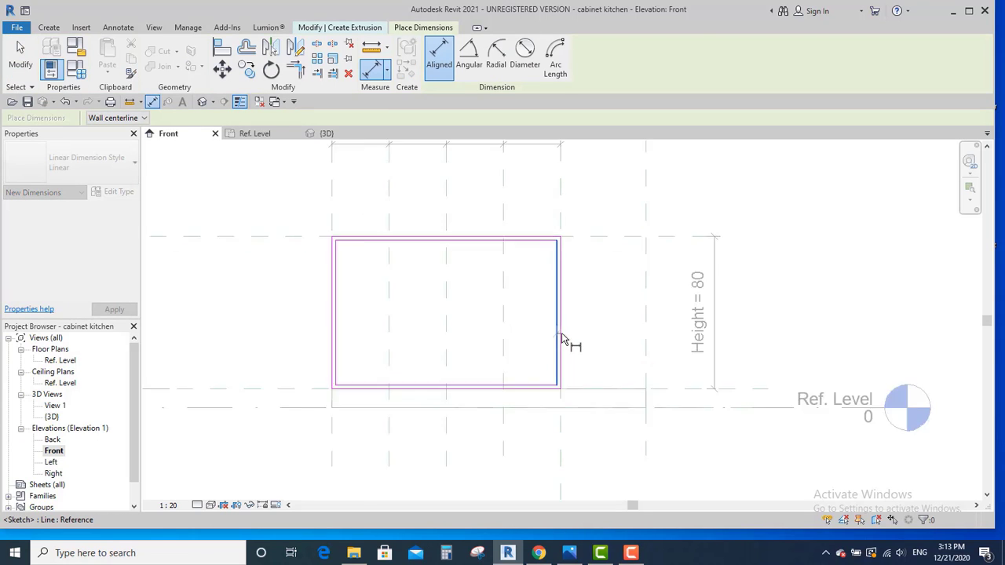
scroll(562, 339, "up", 1)
left_click(562, 334)
left_click(560, 346)
left_click(587, 454)
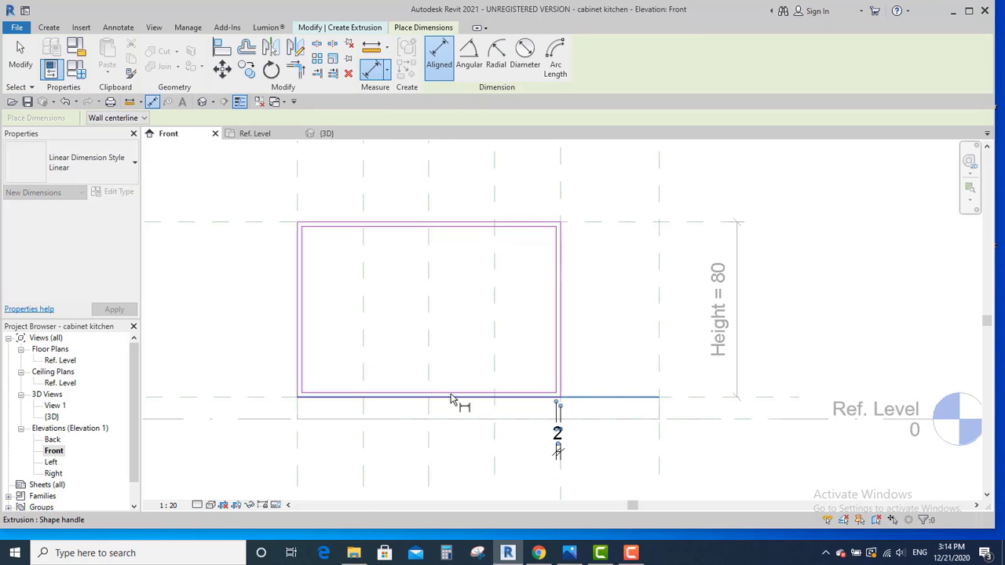
left_click(467, 396)
left_click(472, 392)
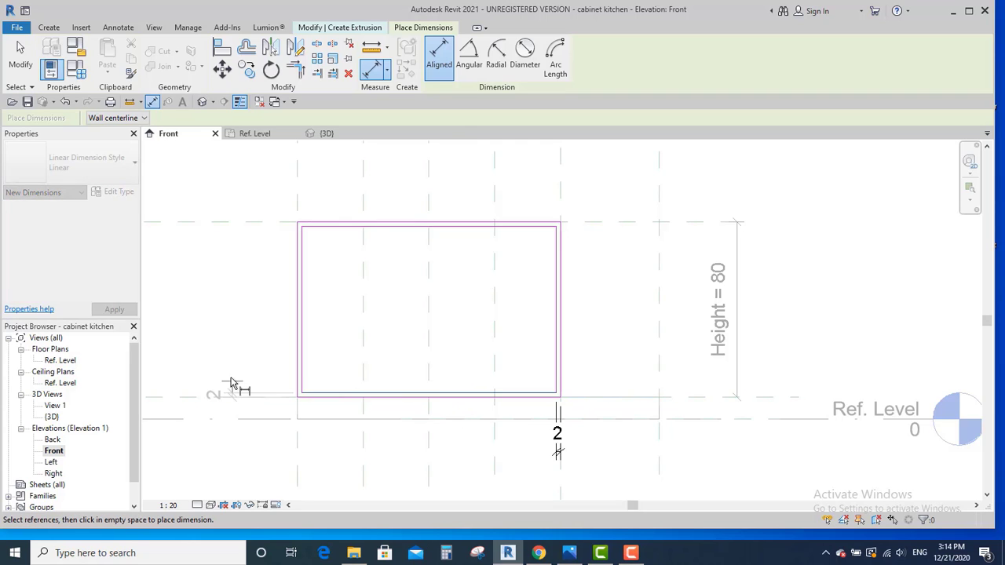
left_click(228, 386)
left_click(303, 325)
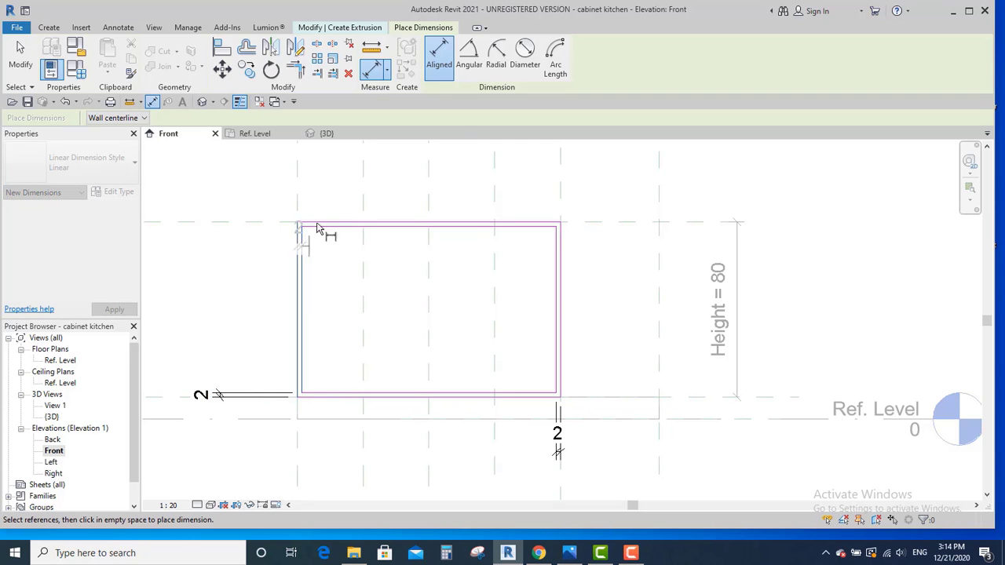
left_click(423, 224)
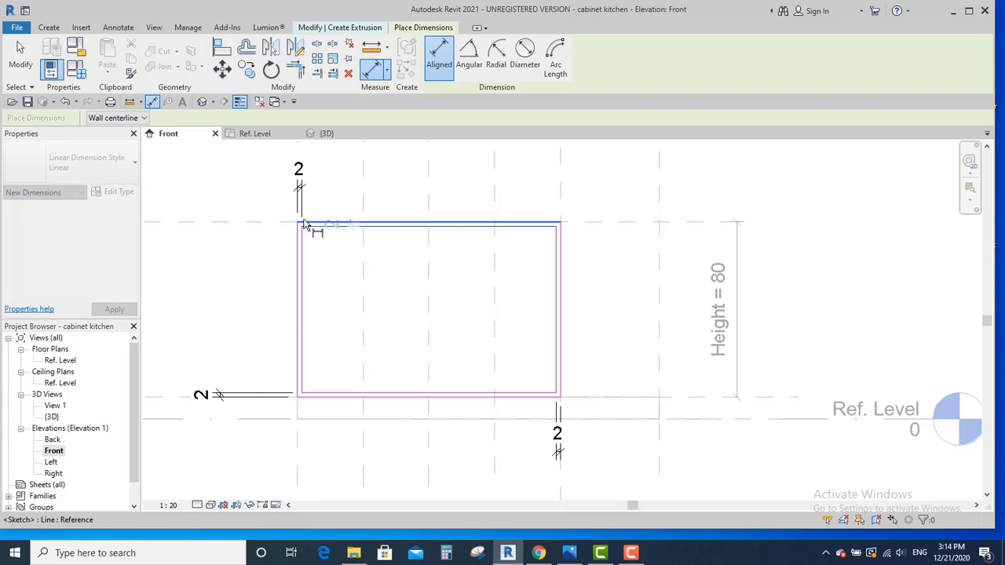
left_click(209, 197)
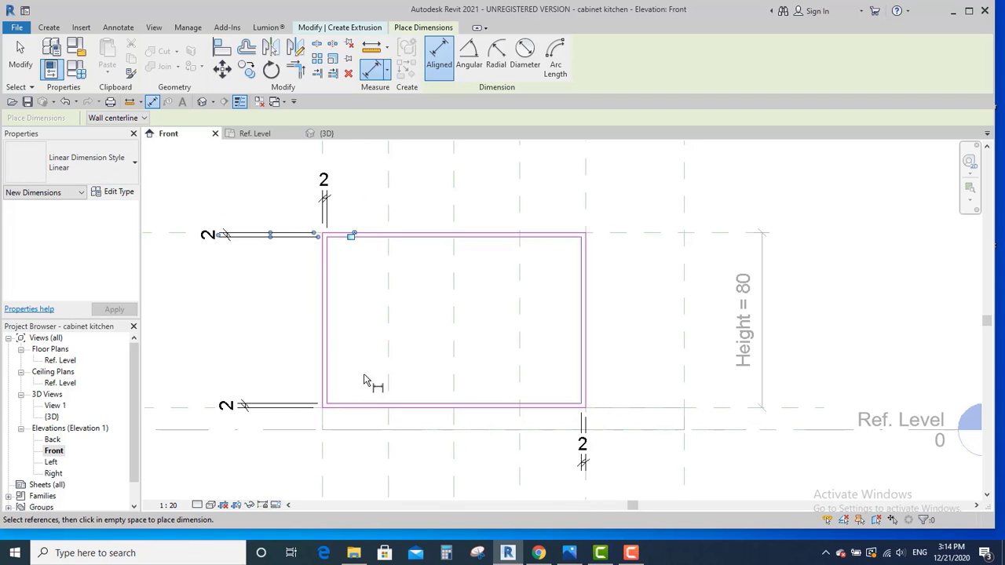
key("Escape")
Step: Label all four gap dimensions with new type parameter fram and finish the extrusion
left_click(283, 405)
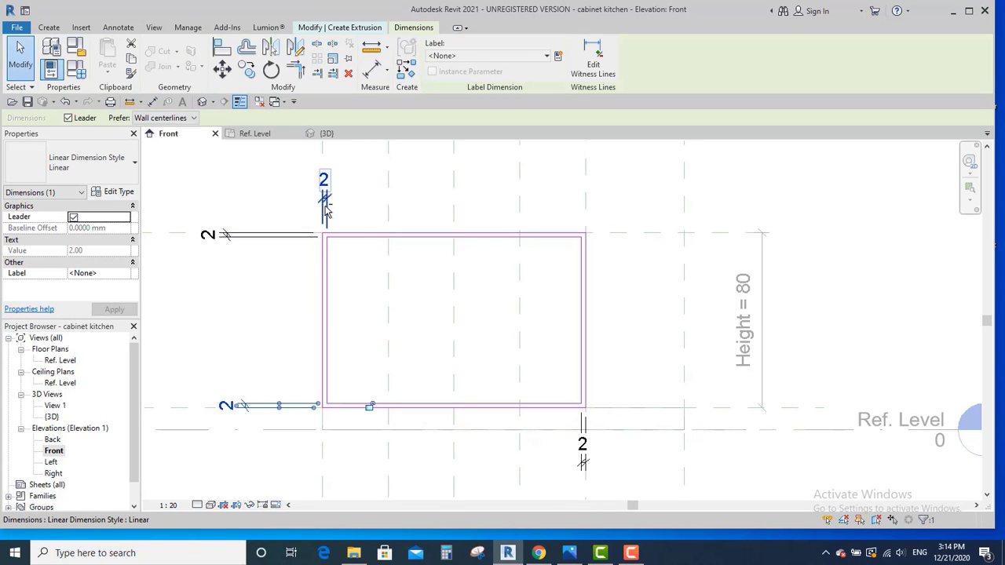
left_click(558, 55)
type("fram")
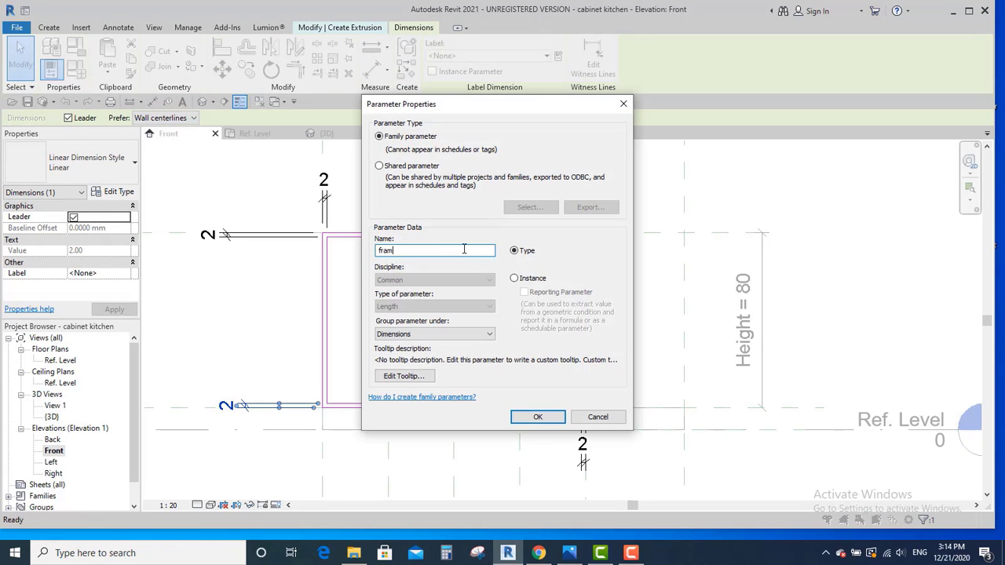
left_click(538, 417)
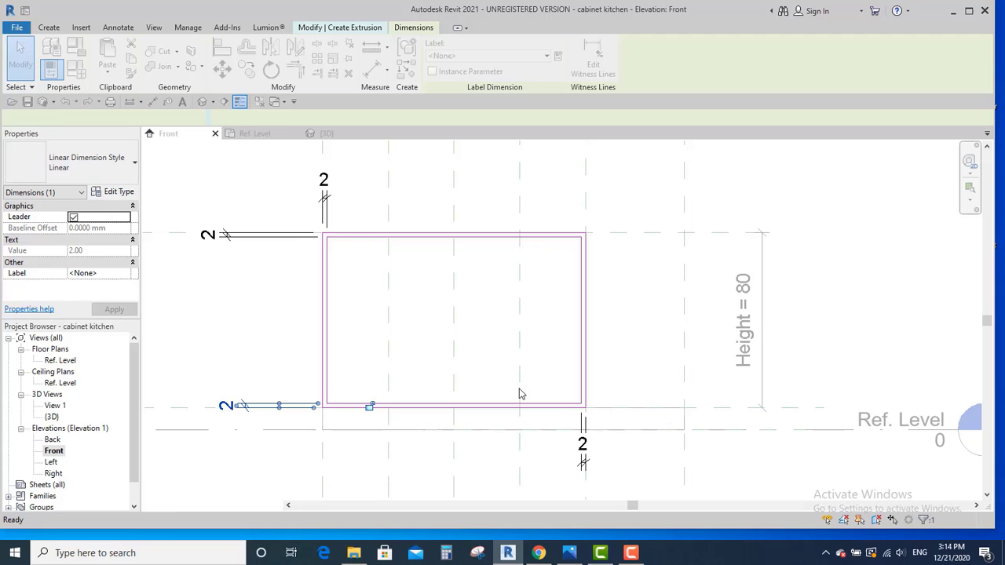
left_click(259, 235, "ctrl")
left_click(324, 208, "ctrl")
left_click(583, 430, "ctrl")
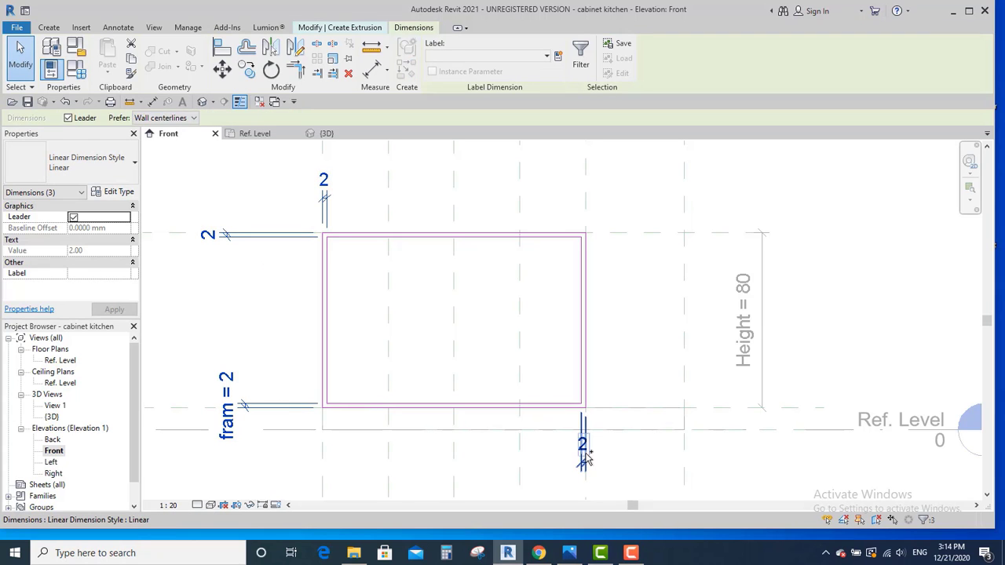
left_click(486, 56)
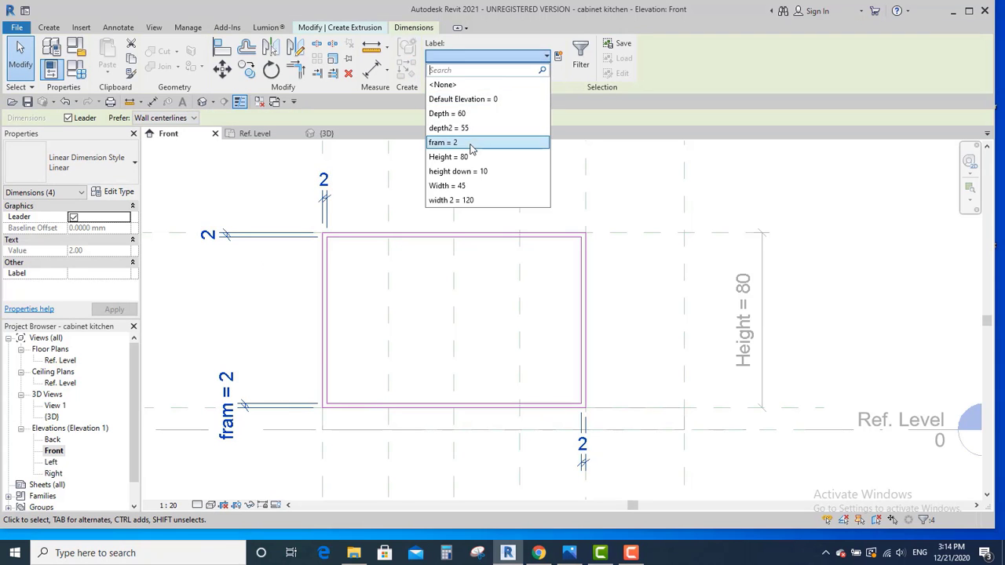
left_click(472, 141)
left_click(269, 355)
scroll(356, 377, "down", 2)
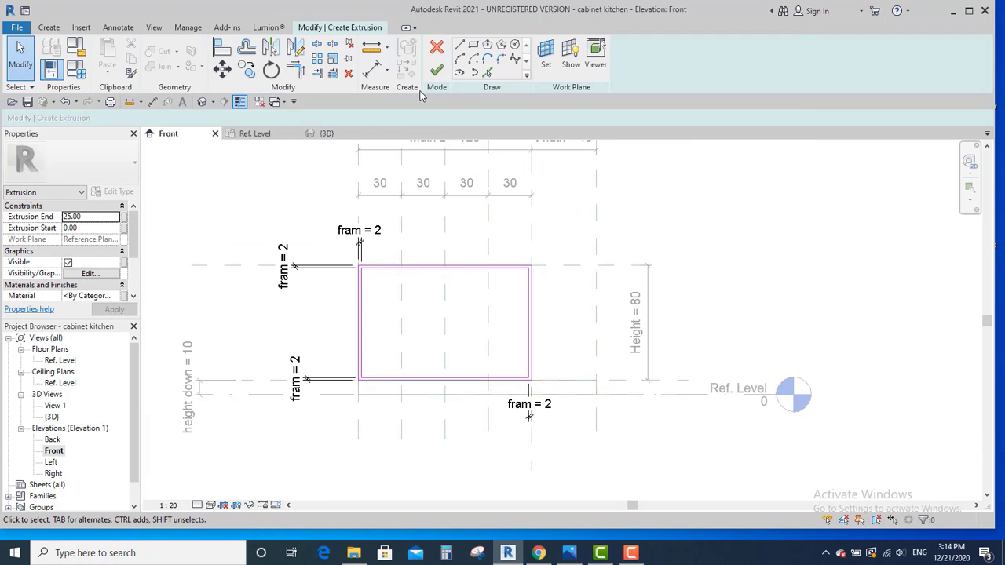
left_click(436, 69)
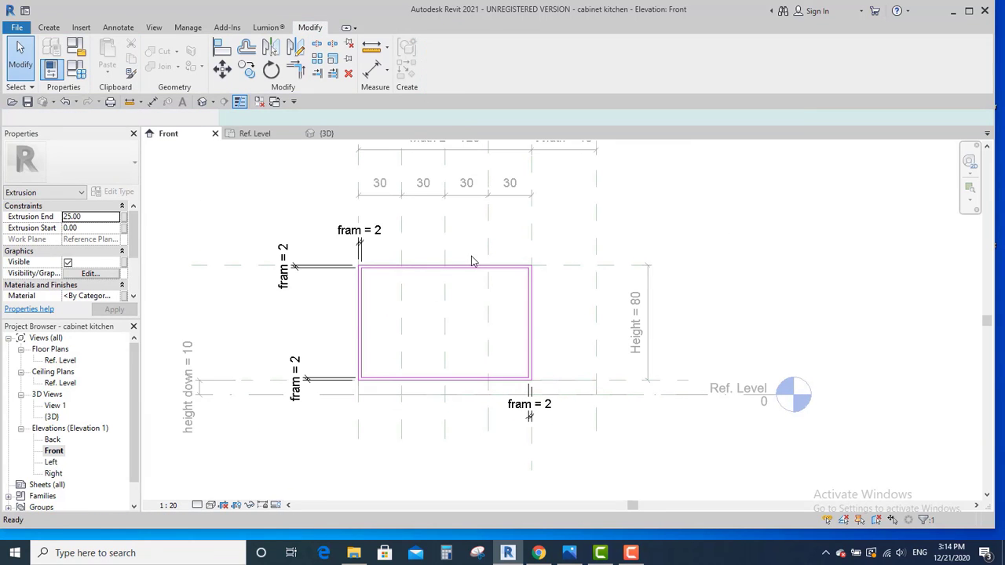
Step: In the Ref. Level plan, stretch the frame extrusion 60 deep between back and front planes and lock it
double_click(61, 360)
left_click(475, 396)
scroll(479, 397, "up", 1)
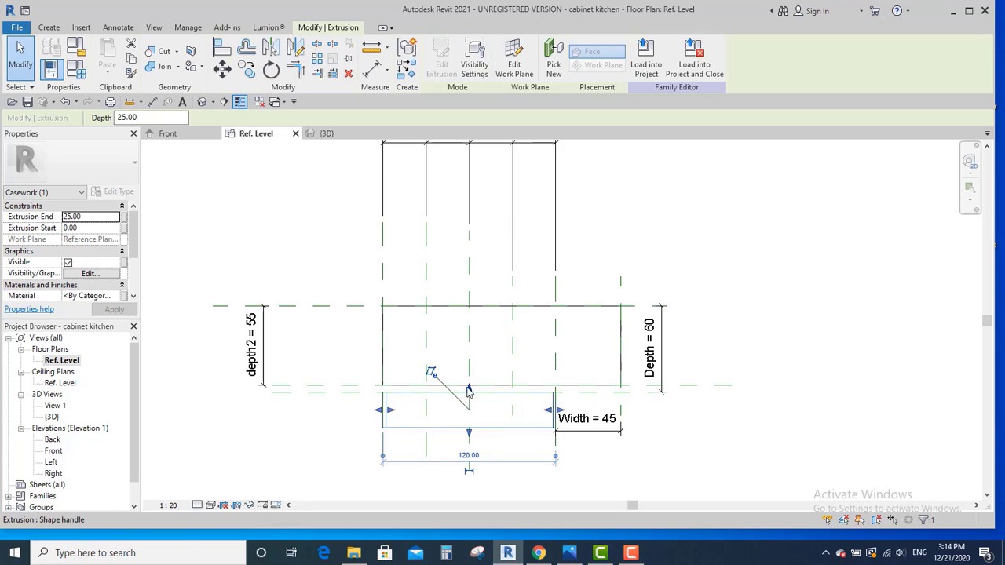
left_click_drag(470, 392, 469, 306)
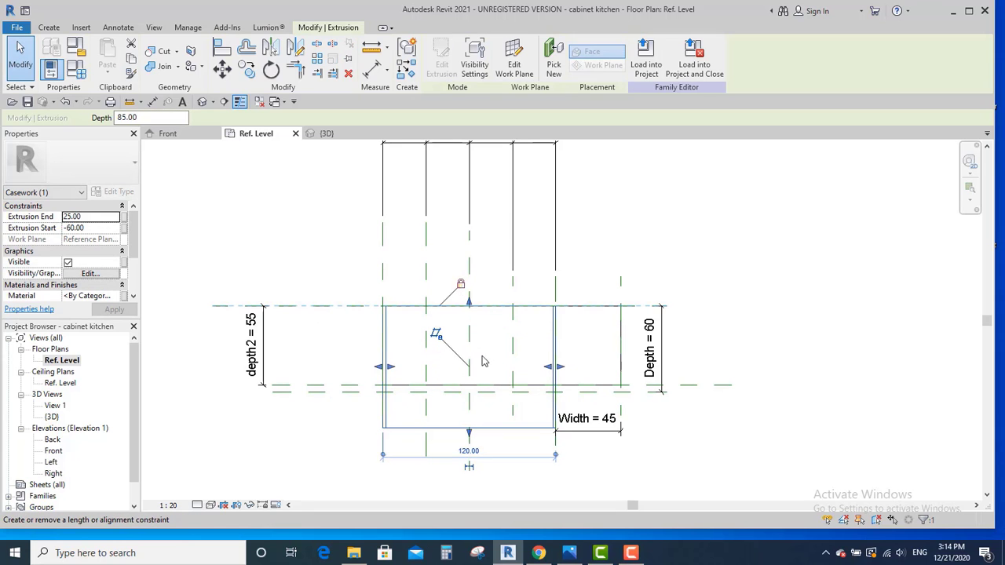
left_click_drag(470, 416, 470, 392)
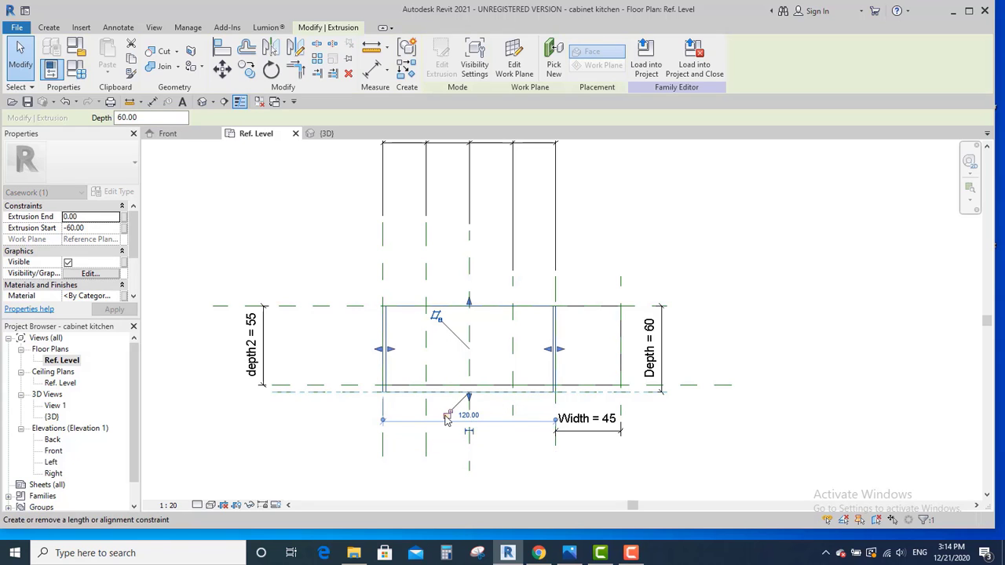
left_click(446, 414)
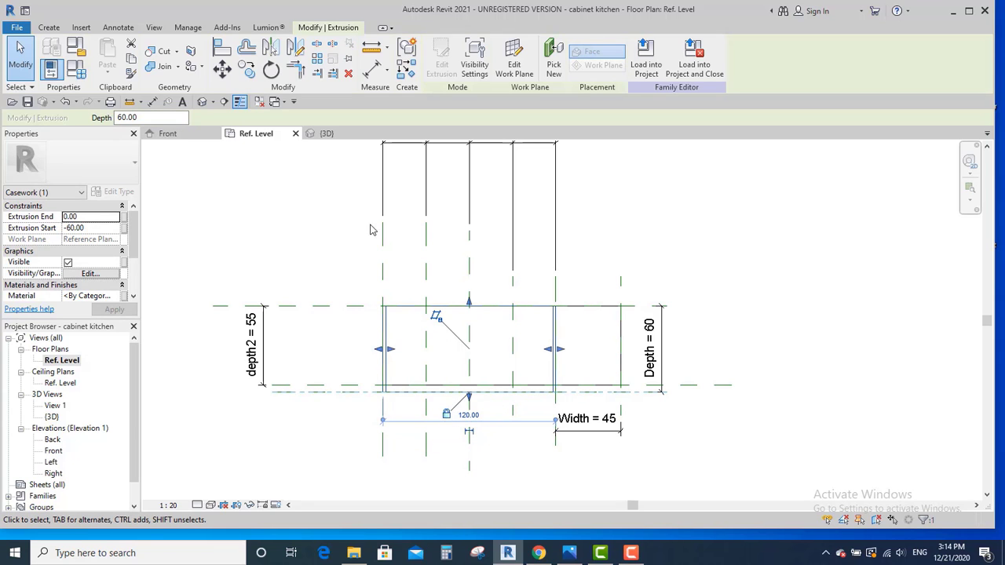
left_click(326, 134)
Step: In 3D, flex fram to 4, then 5, then back to 2 and orbit the cabinet
left_click(527, 356)
scroll(527, 356, "up", 3)
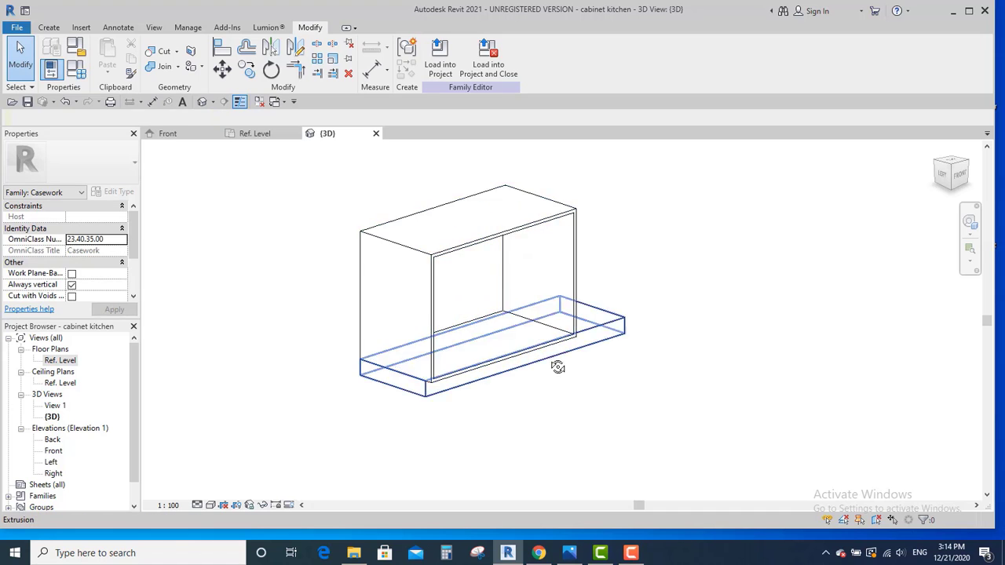
middle_click_drag(531, 412, 539, 427, "shift")
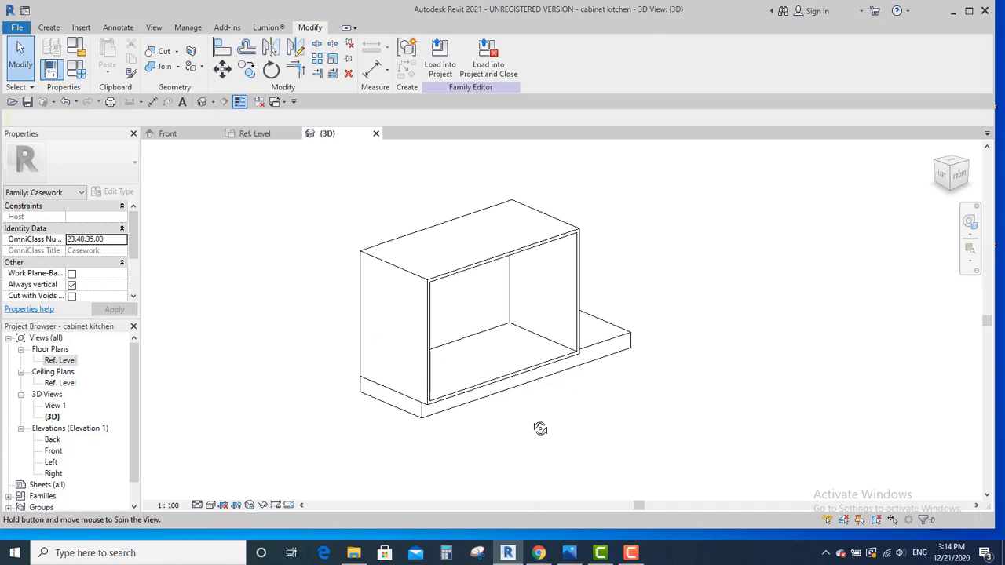
left_click(76, 69)
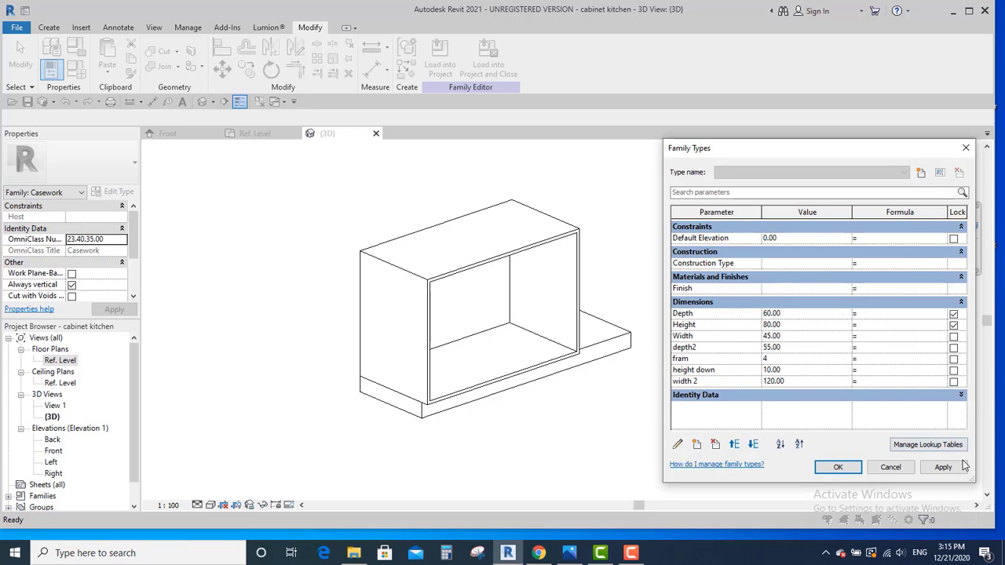
left_click(957, 470)
double_click(781, 364)
type("5")
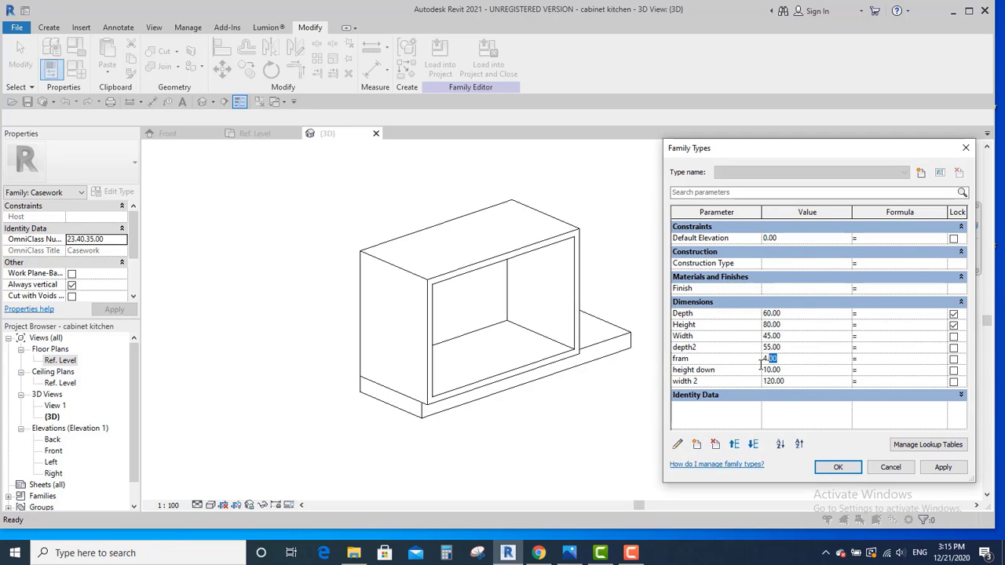
left_click(941, 469)
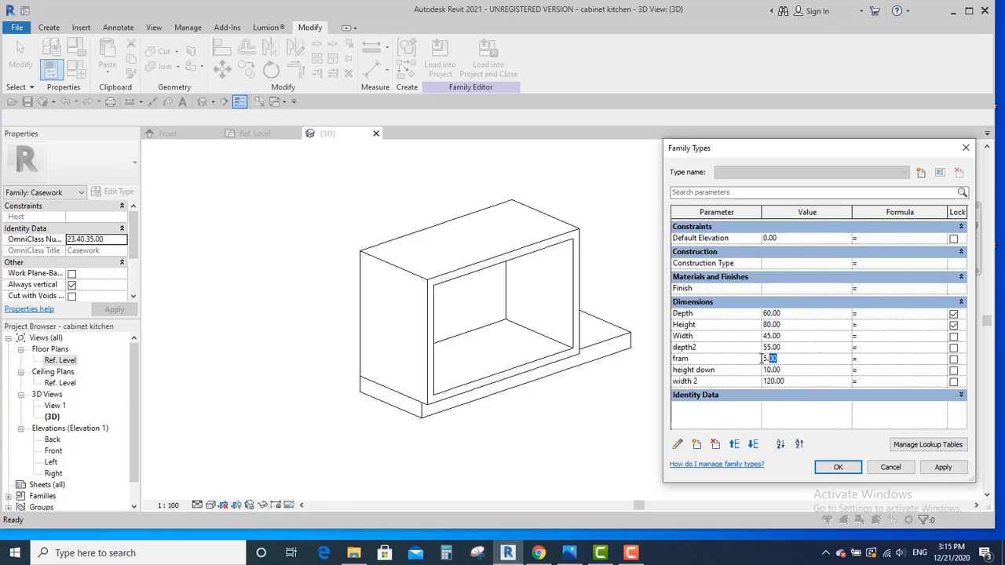
left_click(944, 468)
left_click(838, 467)
mouse_move(668, 433)
middle_mouse_down("shift")
mouse_move(625, 398)
mouse_move(559, 389)
mouse_move(594, 557)
middle_mouse_up("shift")
Step: In Front elevation, sketch a 45 × 80 rectangle in the right bay plus an inner one offset 2, and finish
double_click(54, 451)
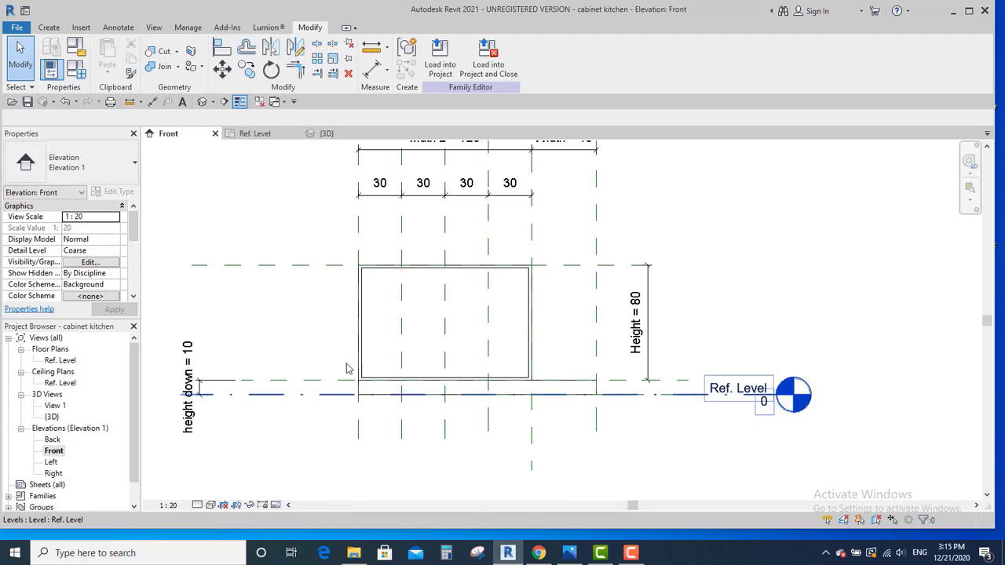
scroll(408, 337, "up", 4)
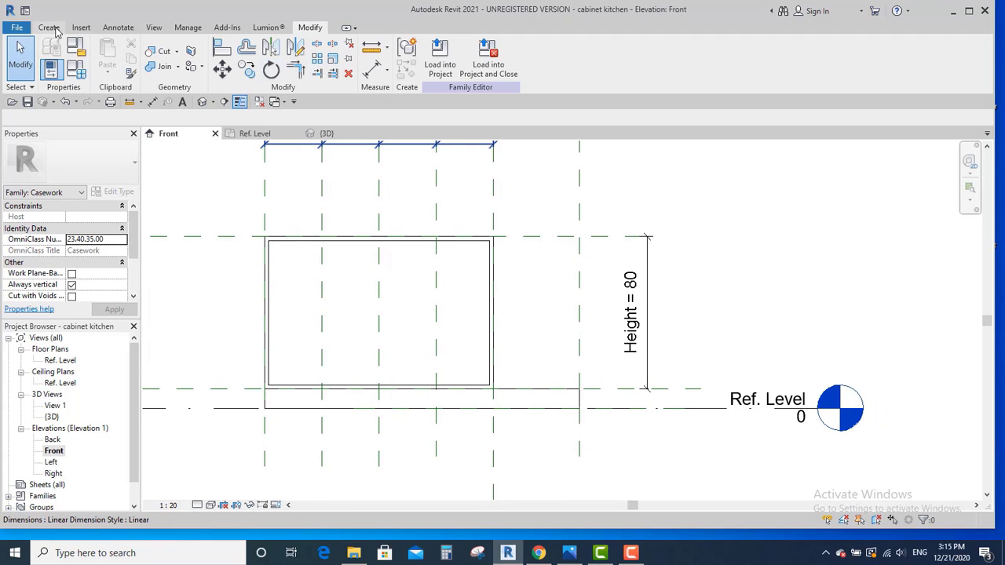
left_click(52, 28)
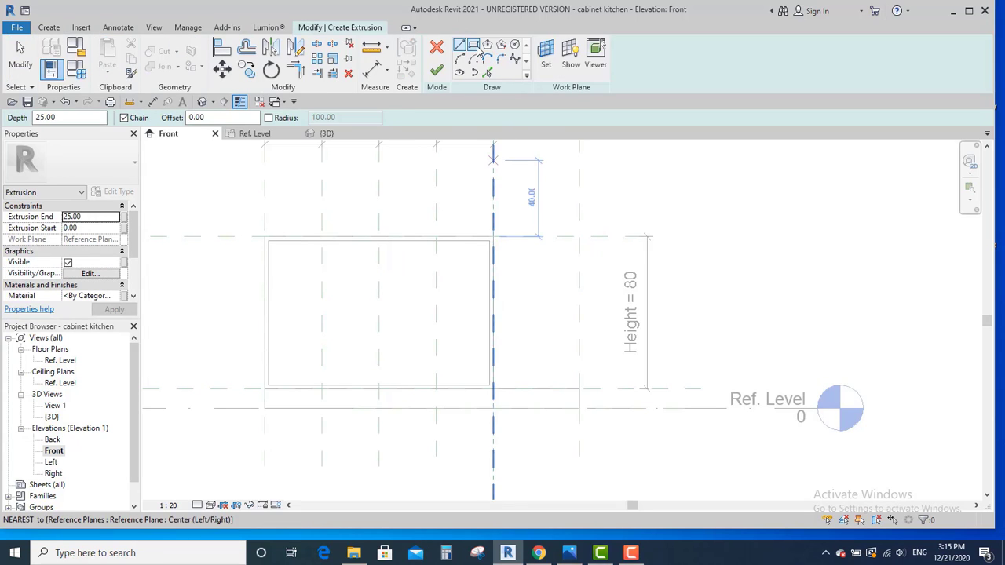
left_click(473, 45)
left_click(493, 235)
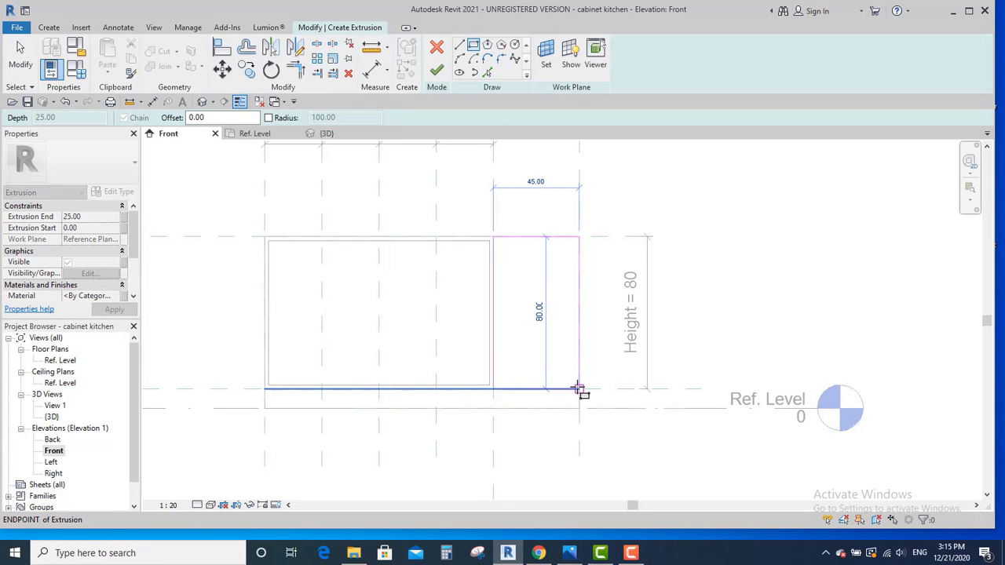
left_click(577, 388)
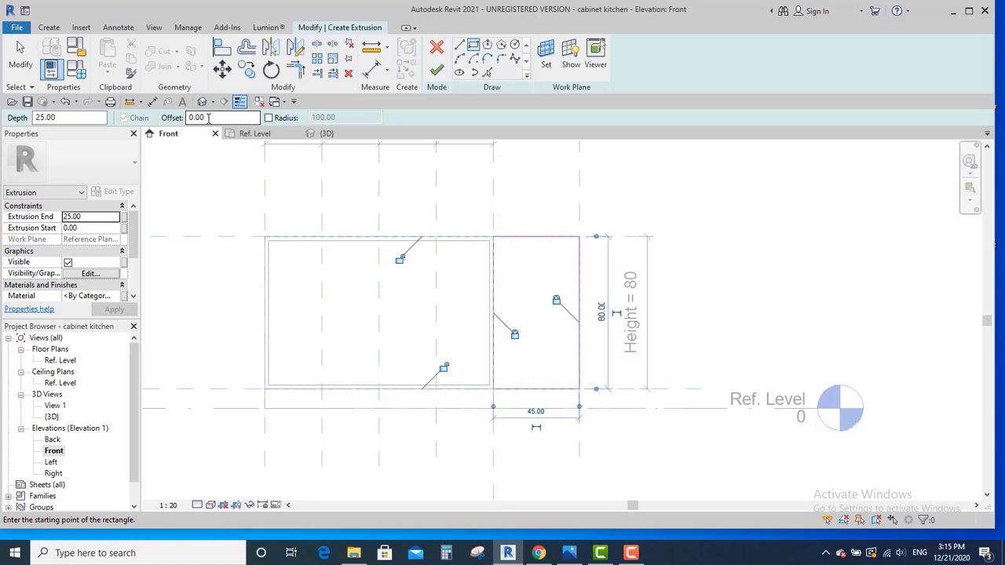
left_click(494, 237)
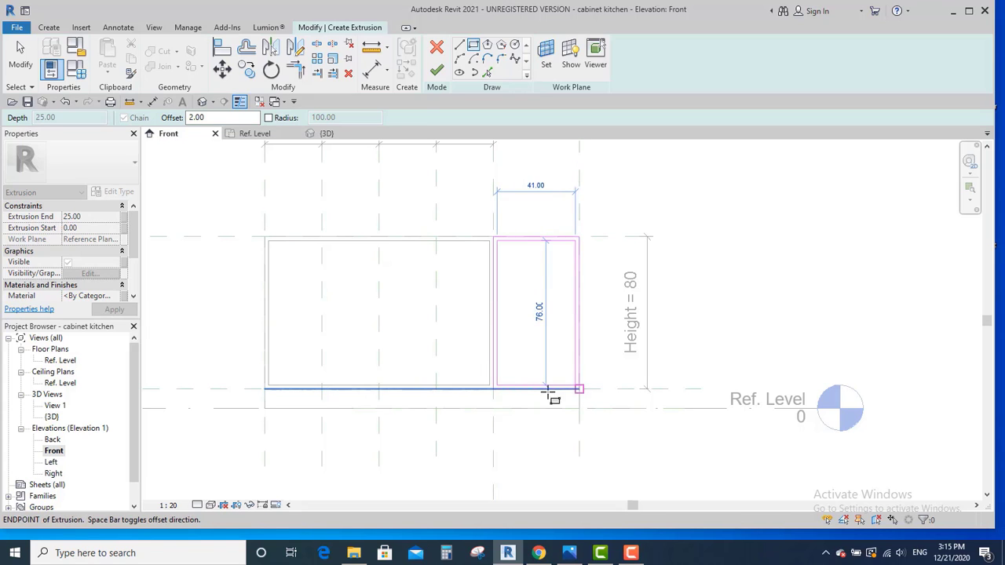
left_click(548, 393)
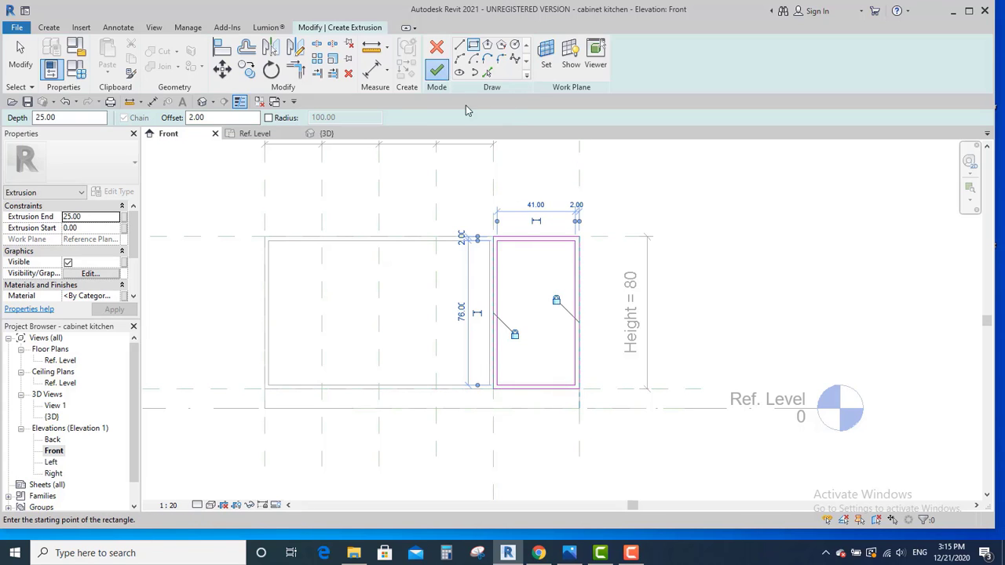
left_click(436, 70)
Step: Place aligned dimensions on the top, side and bottom 2-unit thicknesses of the right frame
key("d")
key("i")
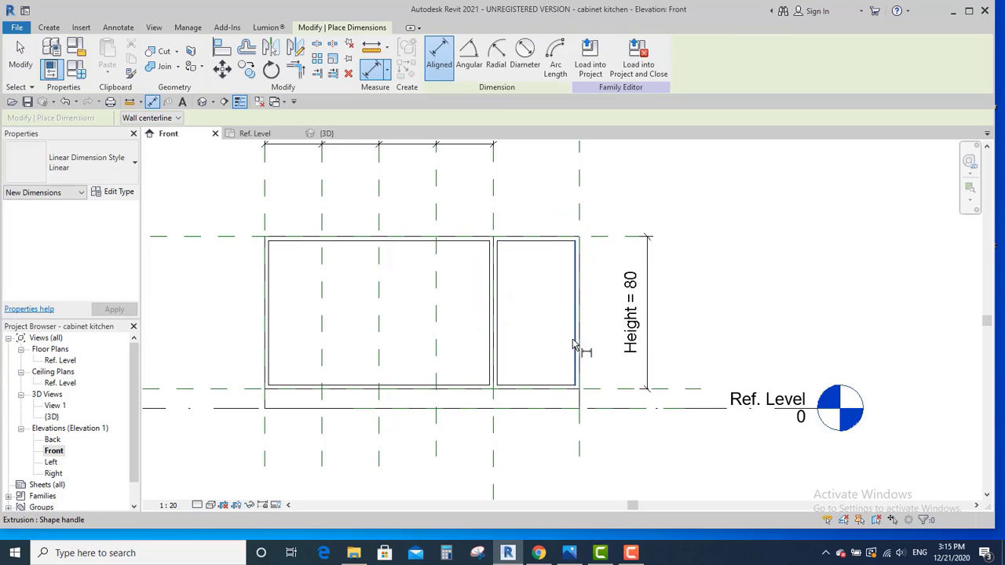
left_click(577, 346)
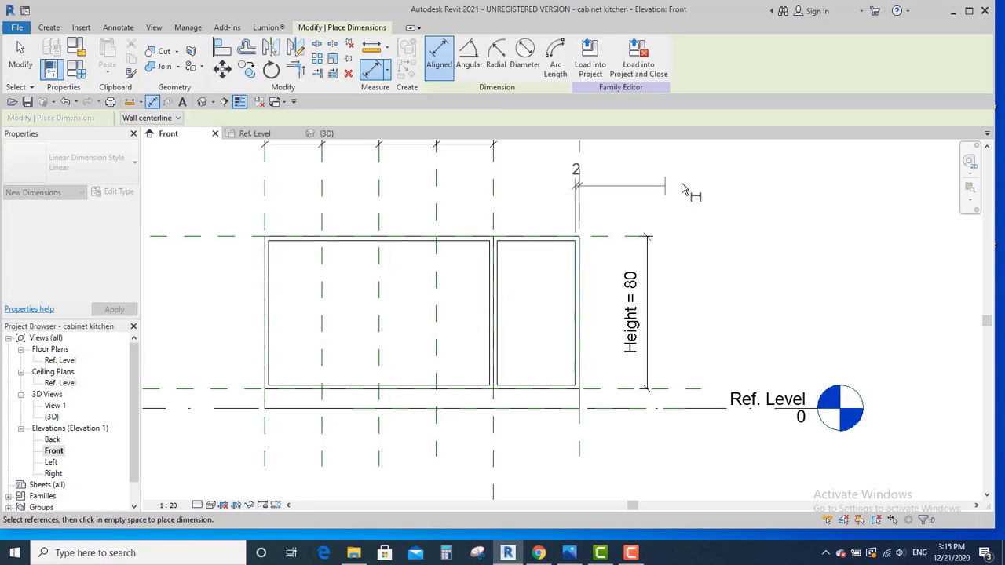
left_click(560, 235)
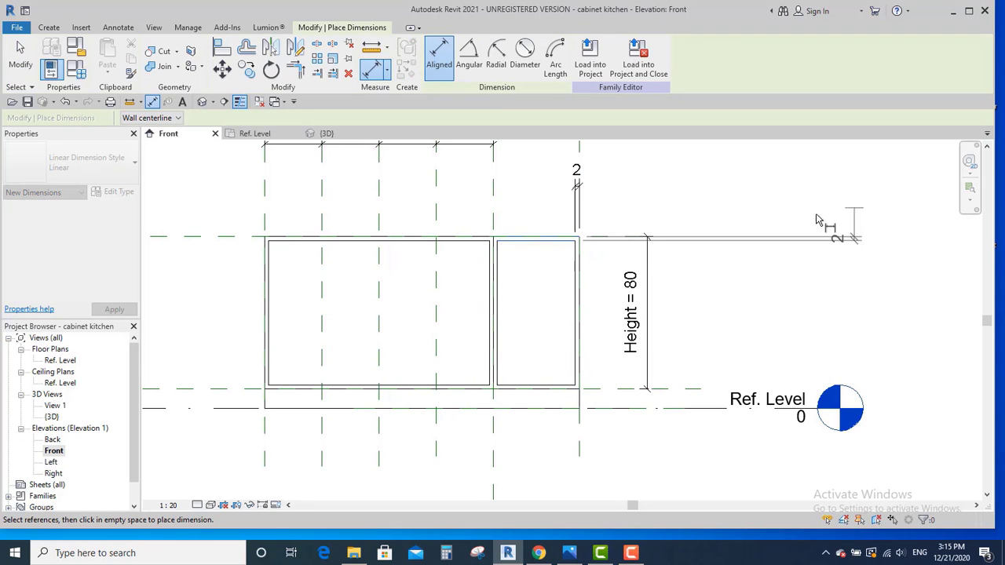
left_click(497, 303)
left_click(492, 307)
left_click(514, 179)
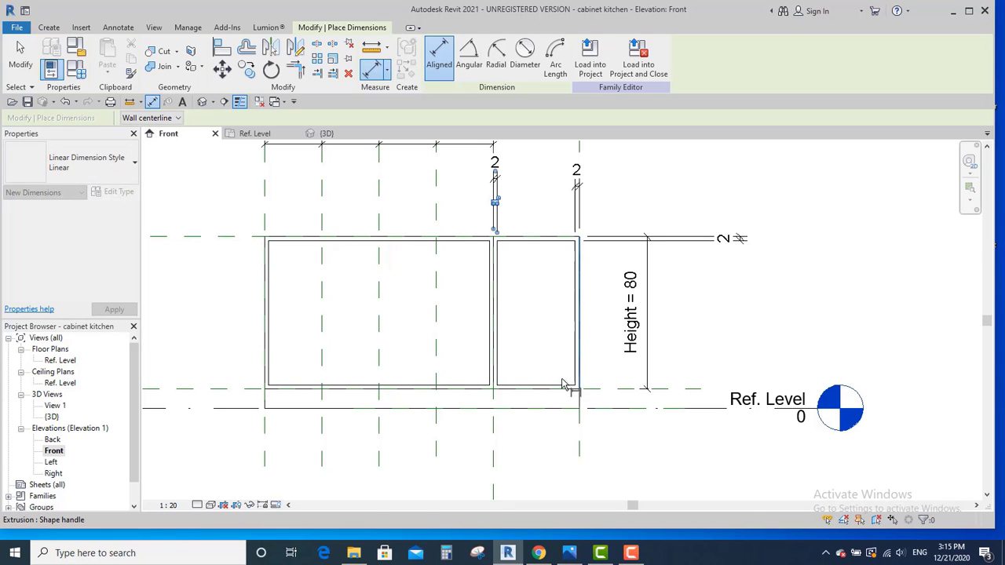
left_click(540, 389)
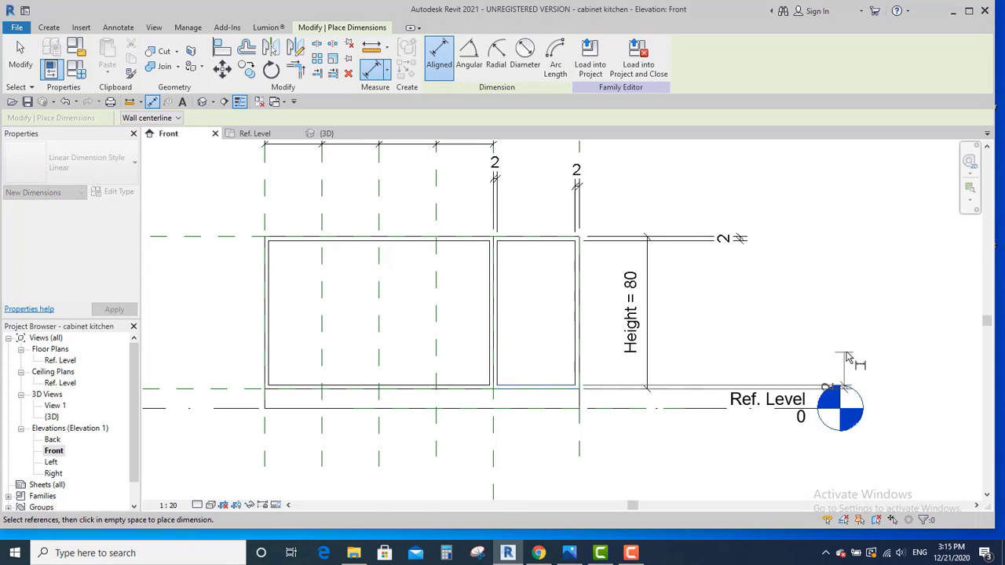
left_click(846, 361)
key("Escape")
Step: Label the four 2-unit frame thickness dimensions with the fram parameter
left_click(706, 238, "ctrl")
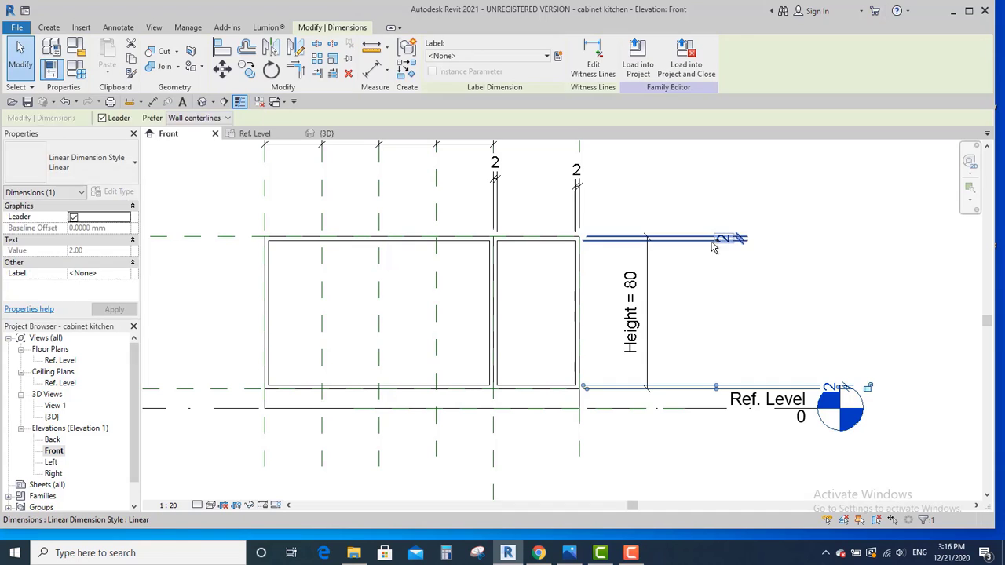
left_click(576, 170, "ctrl")
left_click(494, 168, "ctrl")
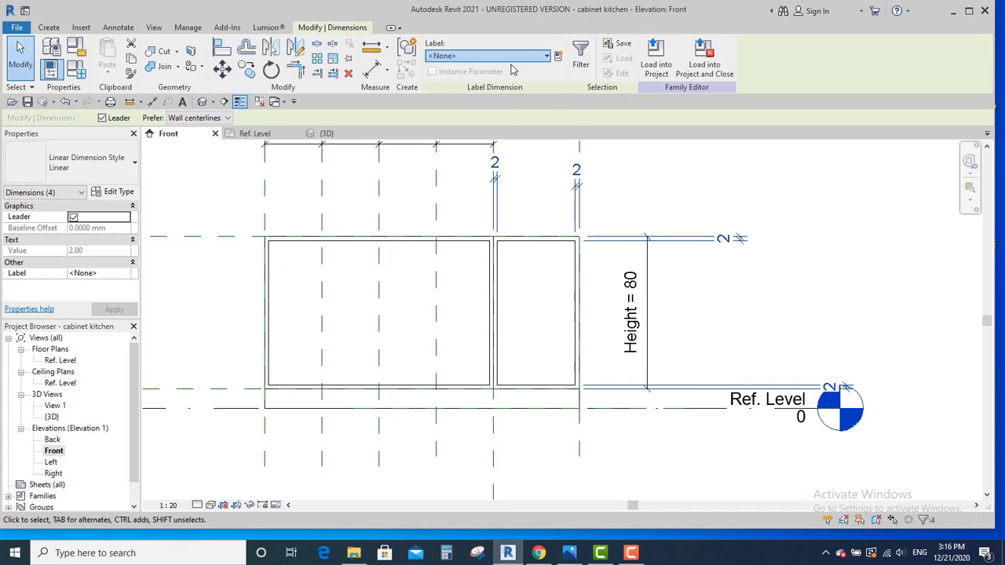
left_click(487, 56)
left_click(451, 142)
left_click(704, 336)
scroll(703, 337, "down", 3)
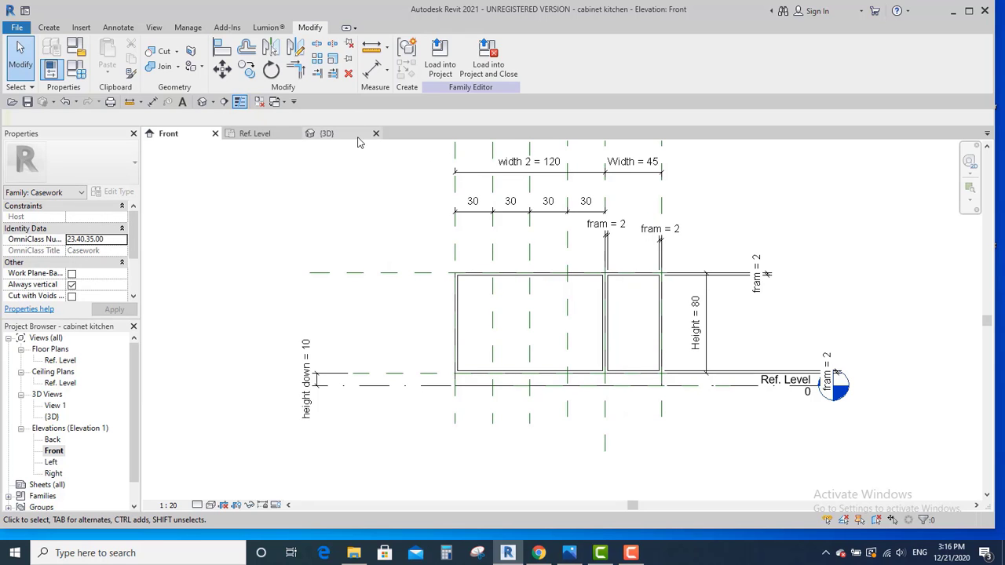
Step: In the Ref. Level plan, stretch the right frame extrusion through the full 60 depth, -60 to 0
double_click(61, 360)
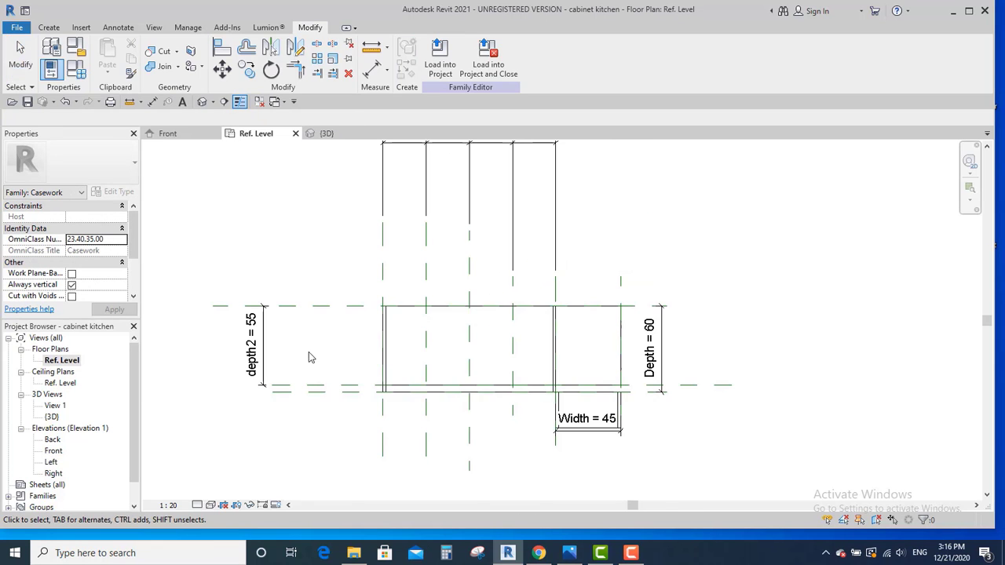
left_click(595, 399)
left_click_drag(587, 391, 595, 306)
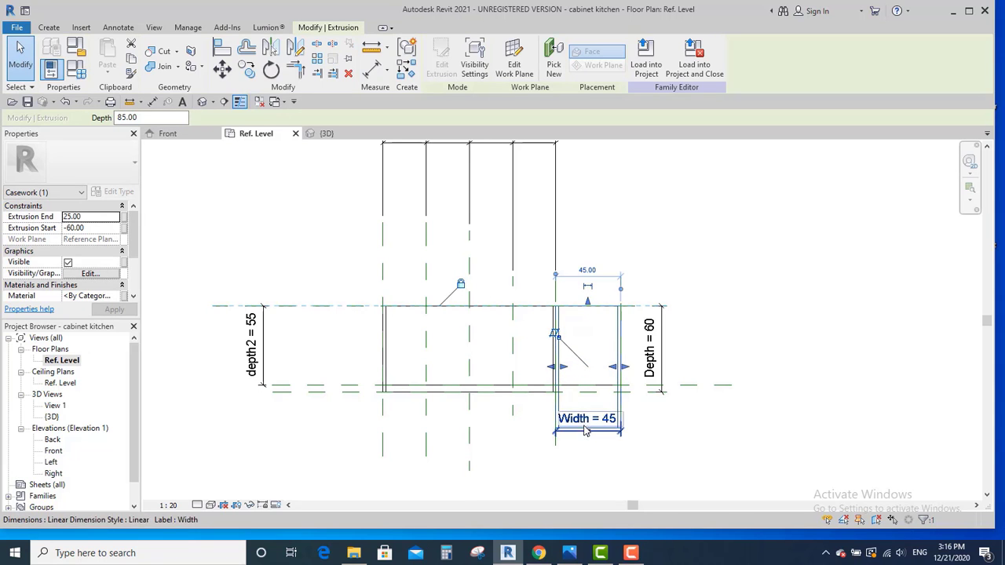
scroll(604, 420, "up", 2)
key("ctrl+z")
left_click(589, 381)
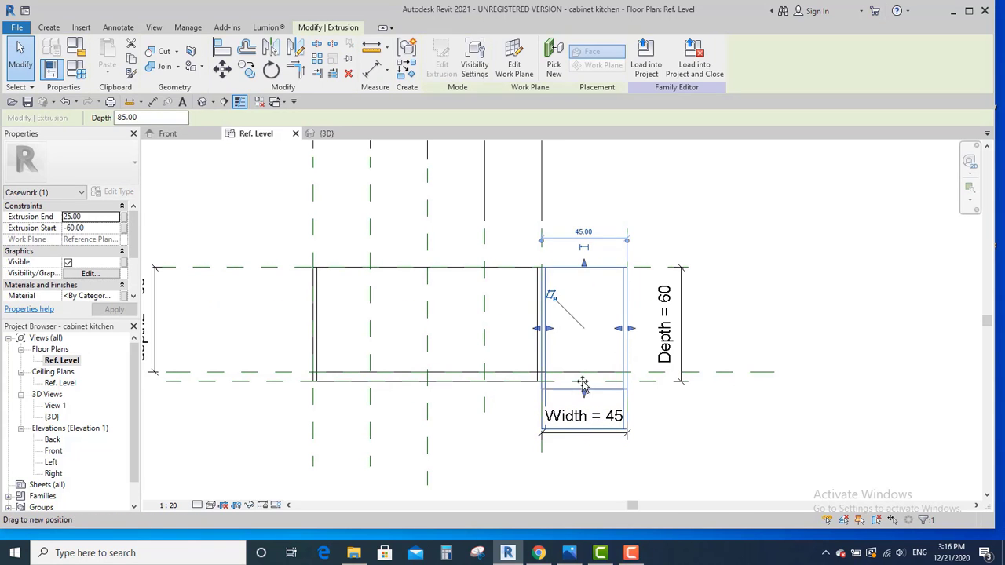
left_click(464, 308)
scroll(464, 309, "down", 2)
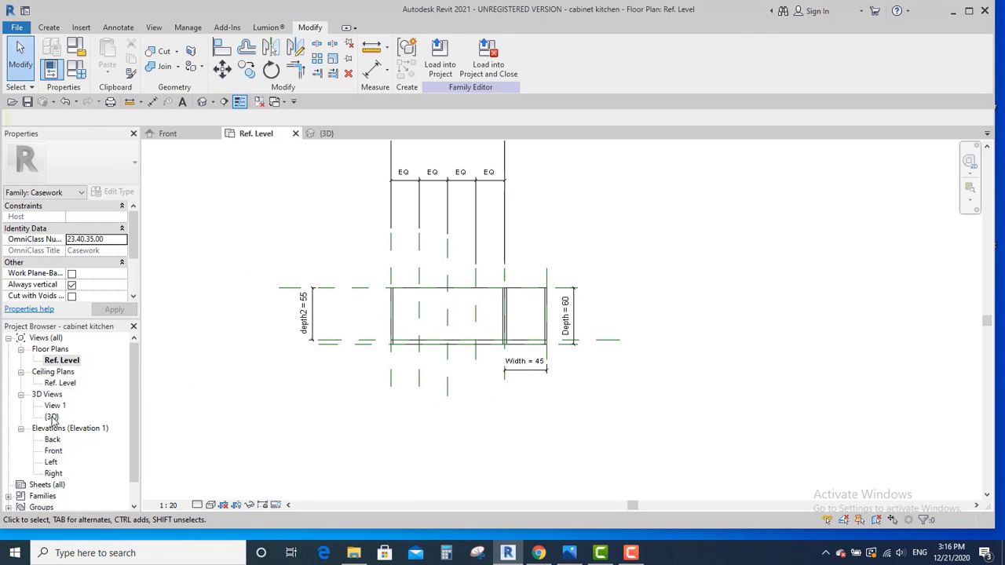
Step: Return to the Front elevation and zoom in on the cabinet
double_click(50, 452)
scroll(516, 347, "up", 1)
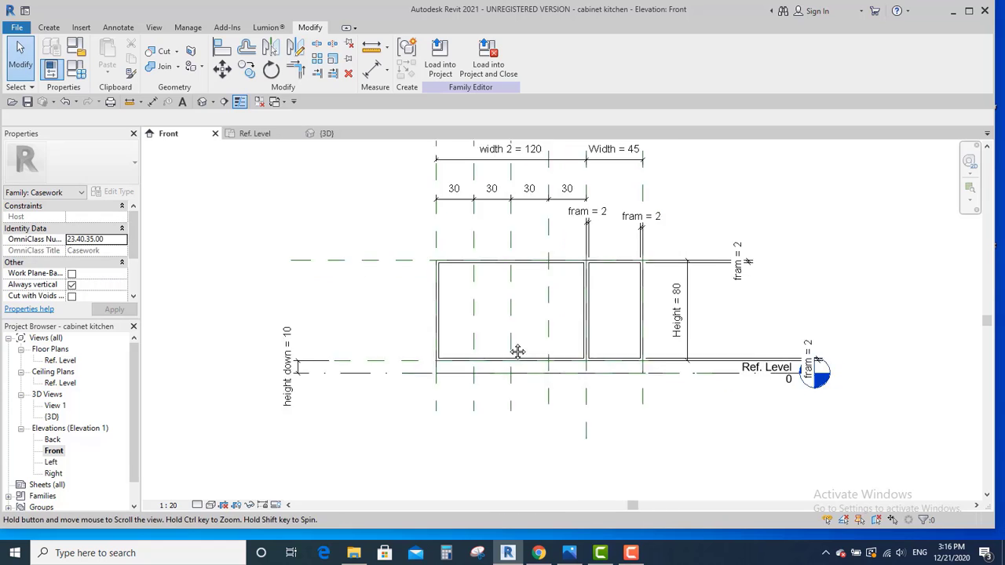
scroll(539, 332, "up", 2)
scroll(544, 303, "up", 1)
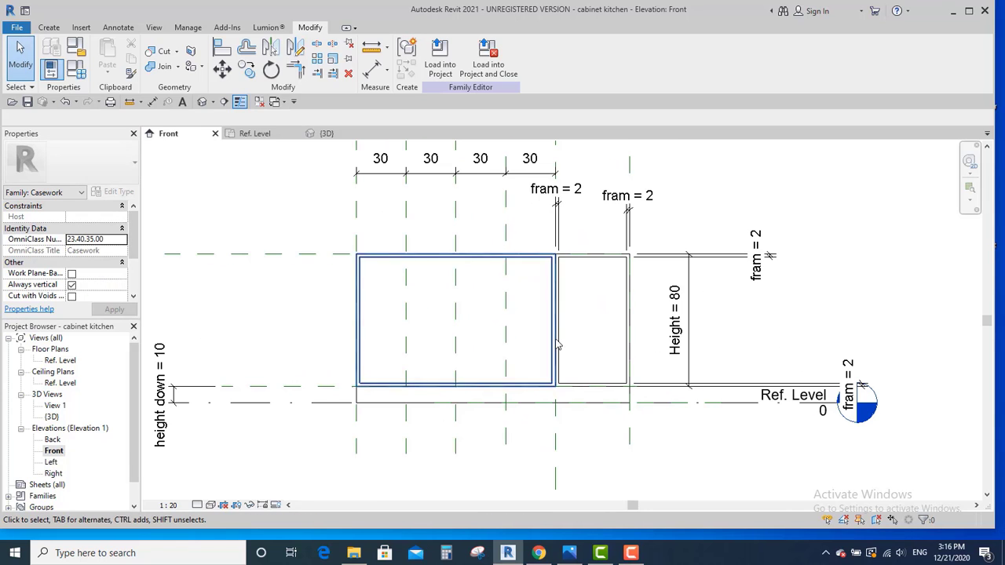
Step: Sketch a rectangular extrusion over the 120-wide left bay, then stretch its depth in plan
left_click(49, 28)
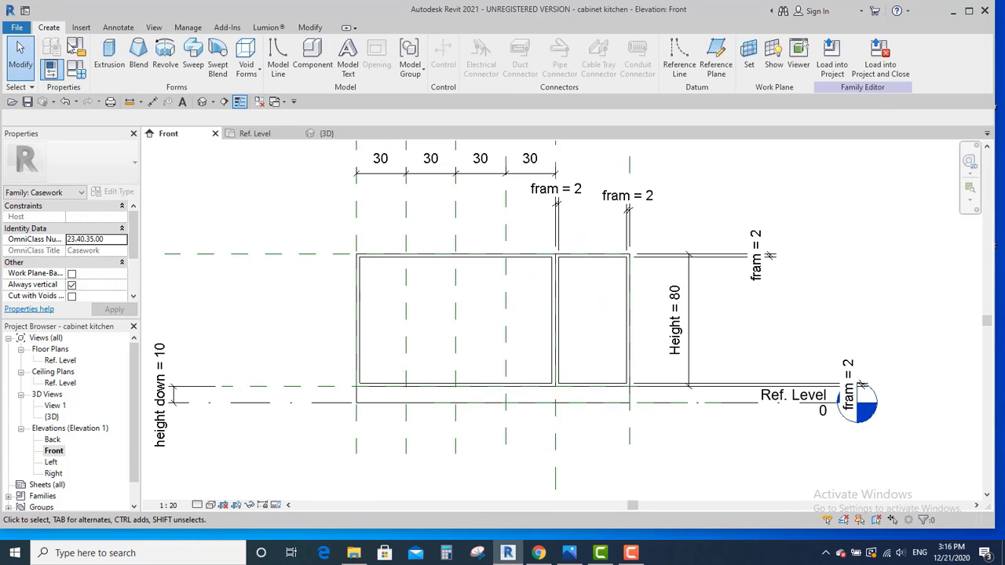
left_click(108, 55)
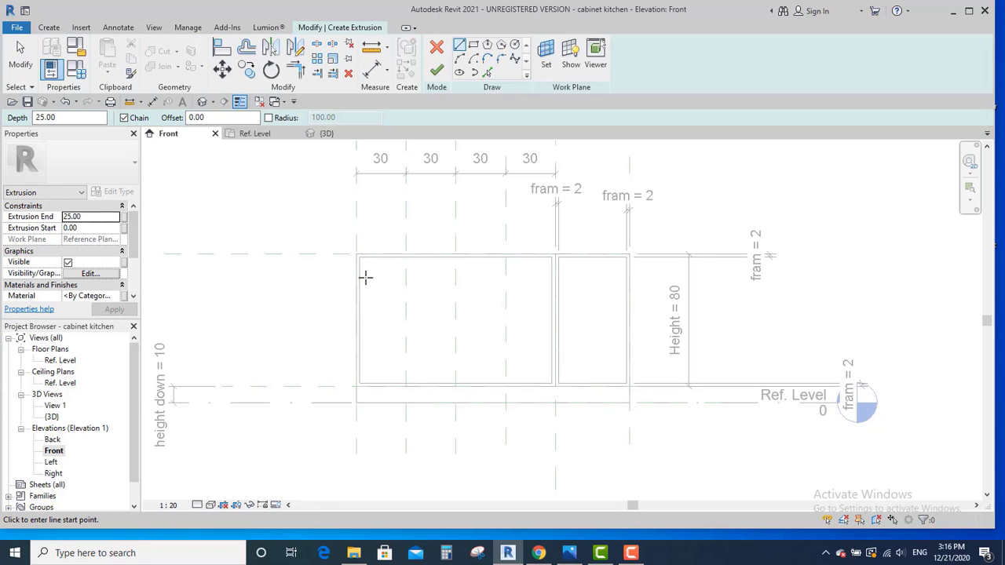
left_click(473, 46)
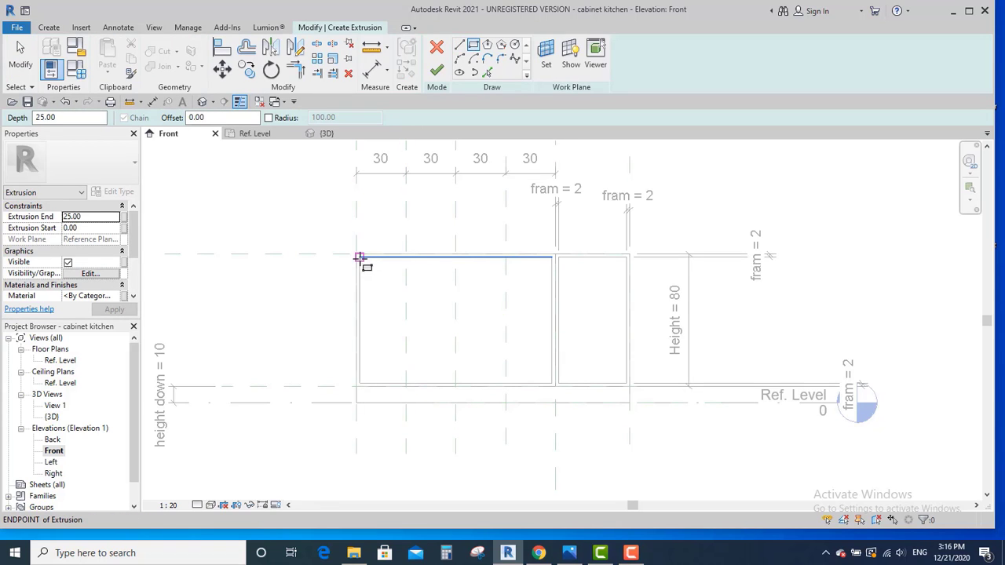
left_click(359, 257)
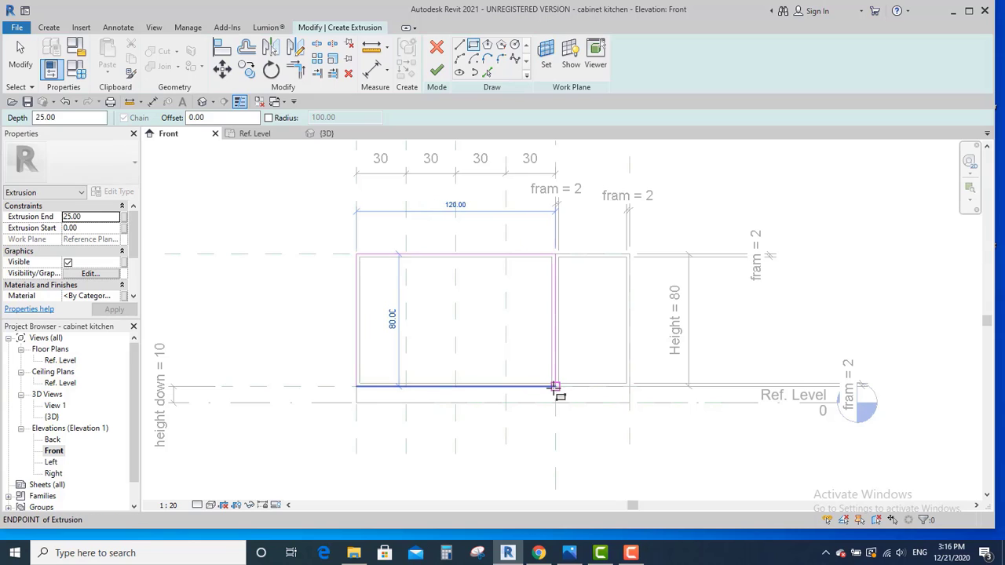
left_click(554, 386)
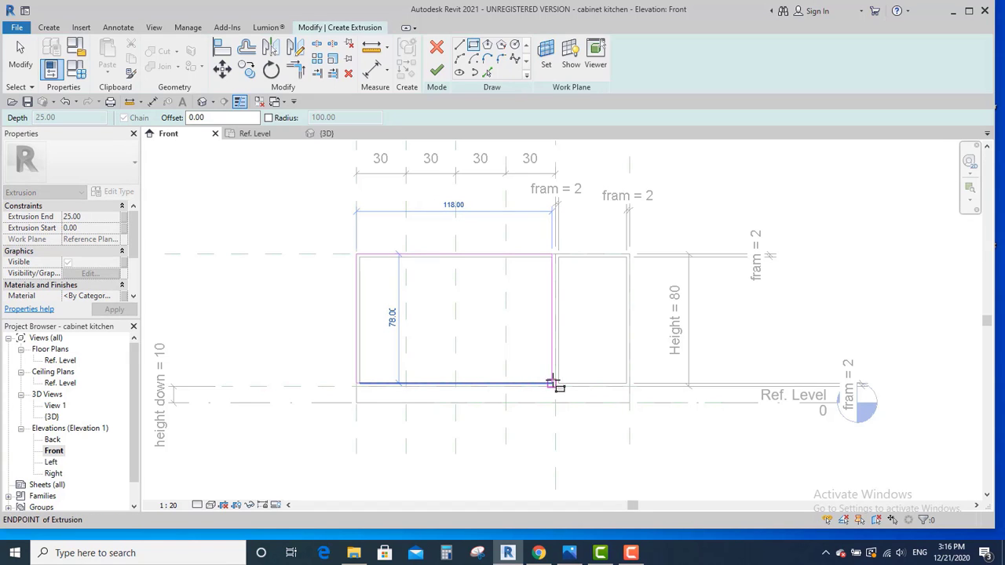
scroll(552, 384, "up", 1)
scroll(554, 386, "up", 1)
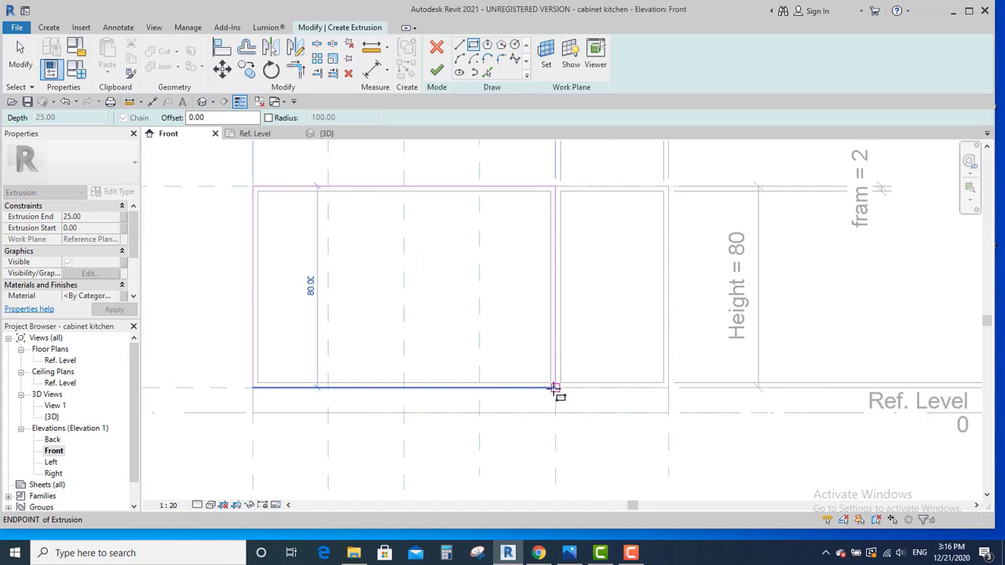
left_click(554, 386)
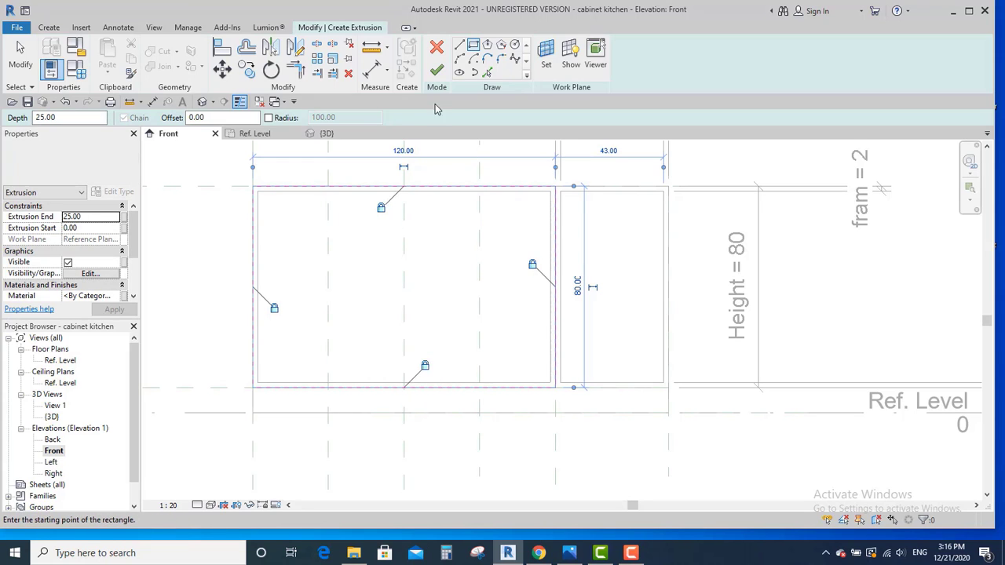
left_click(437, 71)
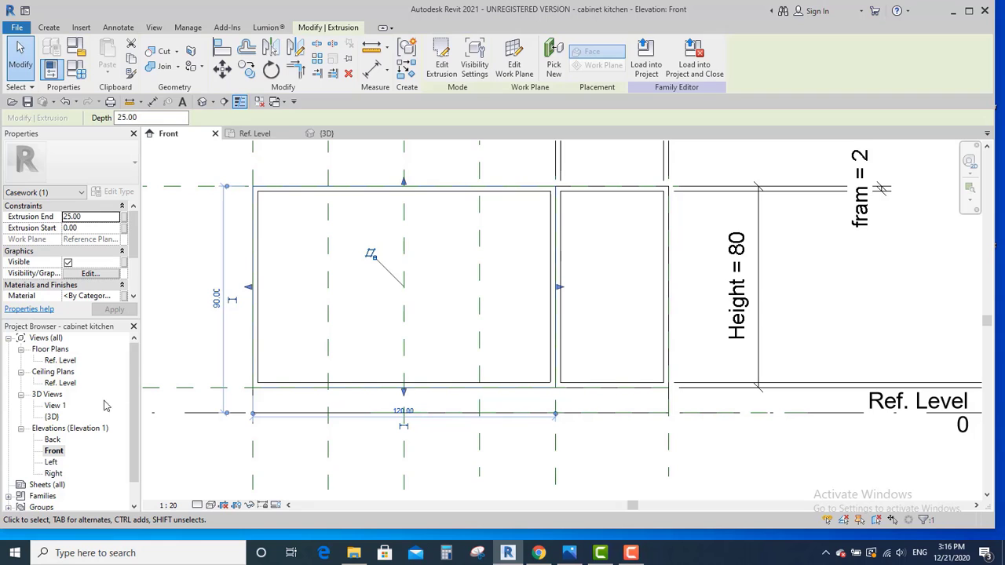
double_click(60, 360)
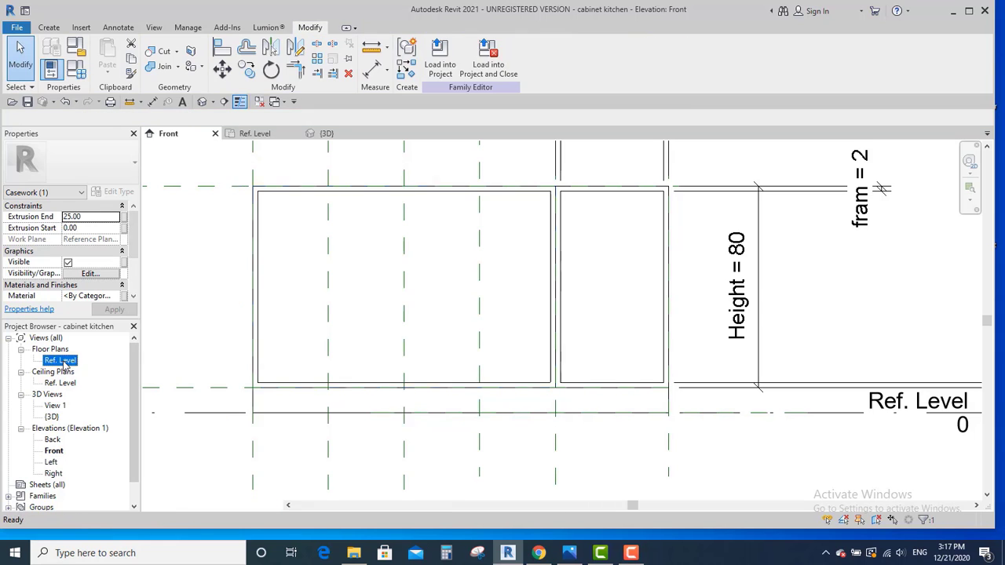
left_click_drag(448, 344, 448, 293)
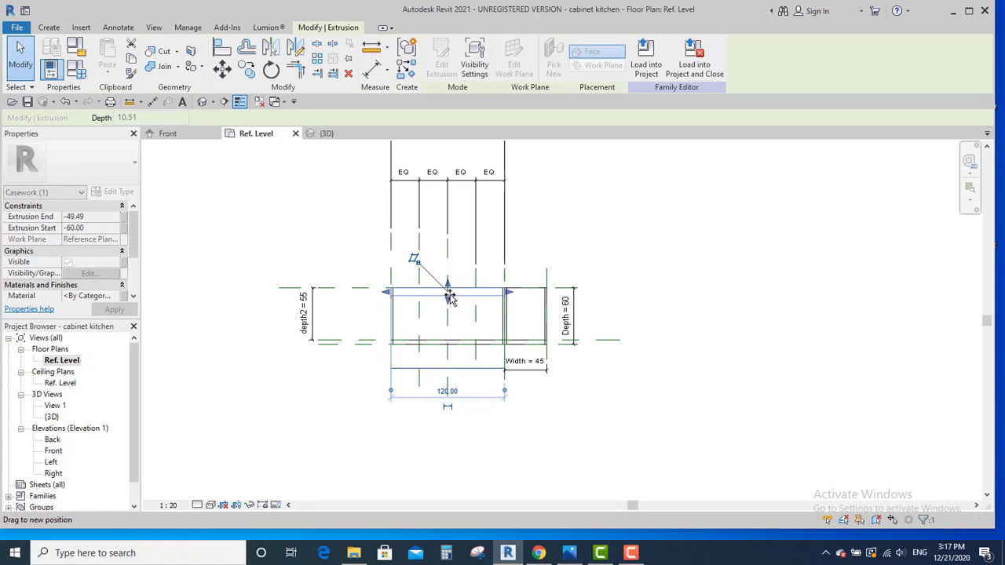
Step: Drag the extrusion's end handle toward its start to thin the panel
scroll(450, 292, "up", 3)
scroll(462, 297, "up", 1)
middle_click_drag(462, 296, 470, 352)
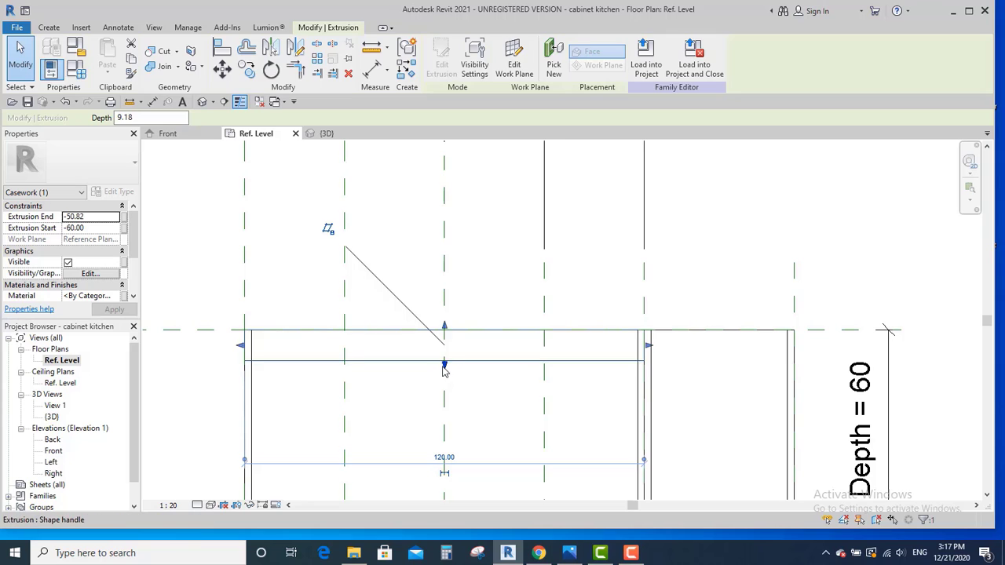
left_click_drag(444, 365, 445, 336)
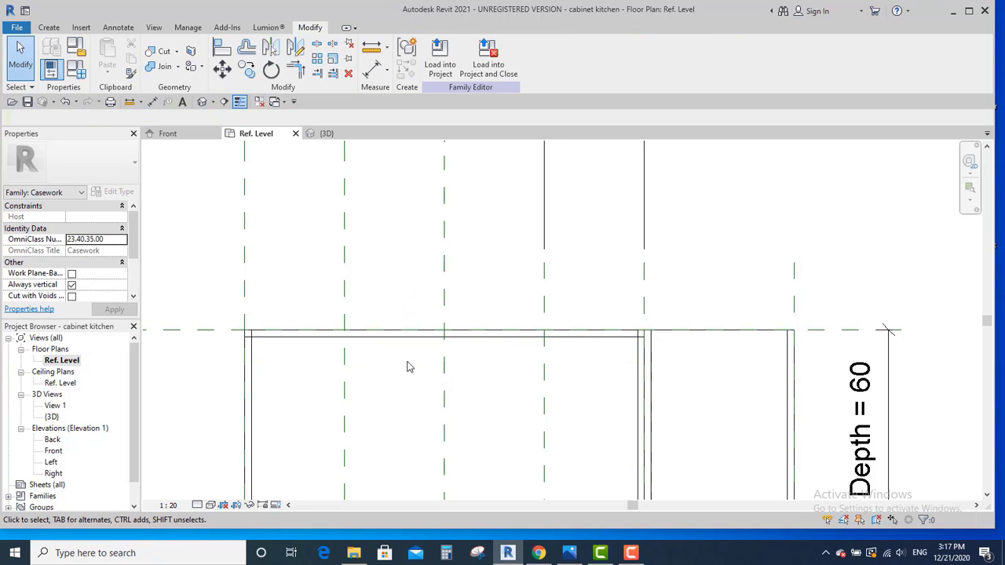
Step: Set Extrusion End to -58 so the panel is 2 deep, spanning -60 to -58
left_click(428, 336)
left_click(90, 217)
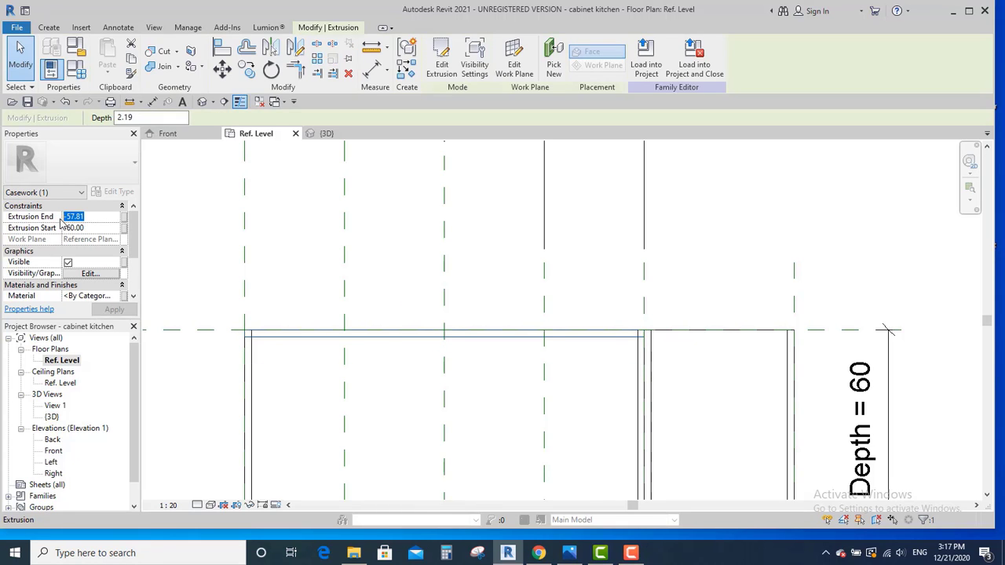
left_click(194, 294)
scroll(376, 342, "down", 2)
left_click(400, 344)
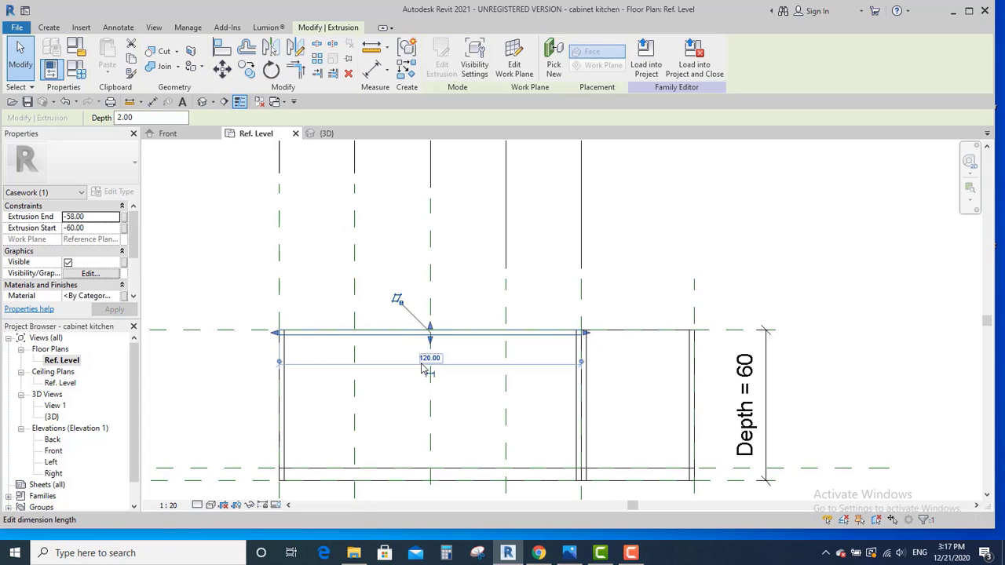
left_click(365, 301)
left_click(436, 339)
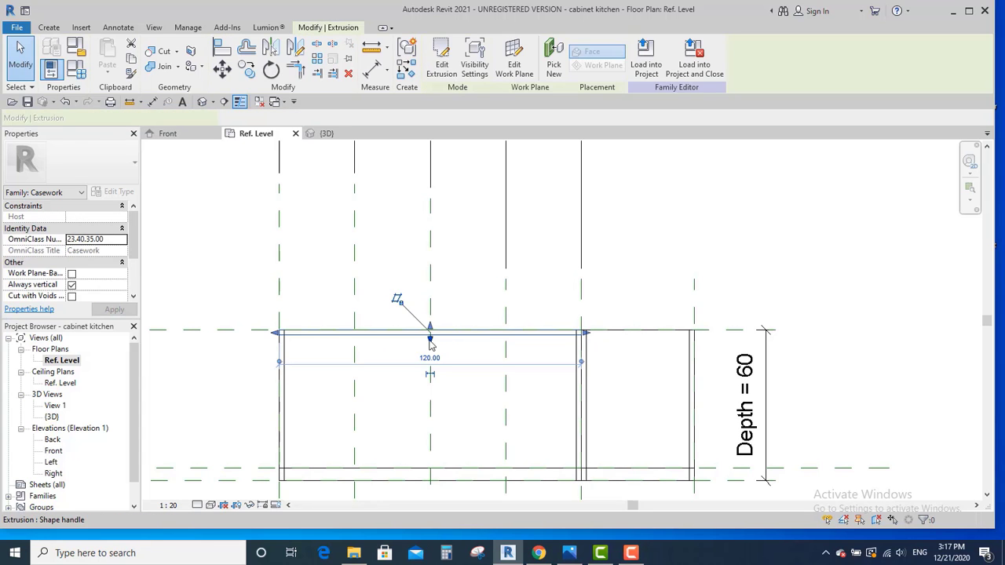
scroll(398, 334, "down", 2)
middle_click_drag(398, 370, 398, 334)
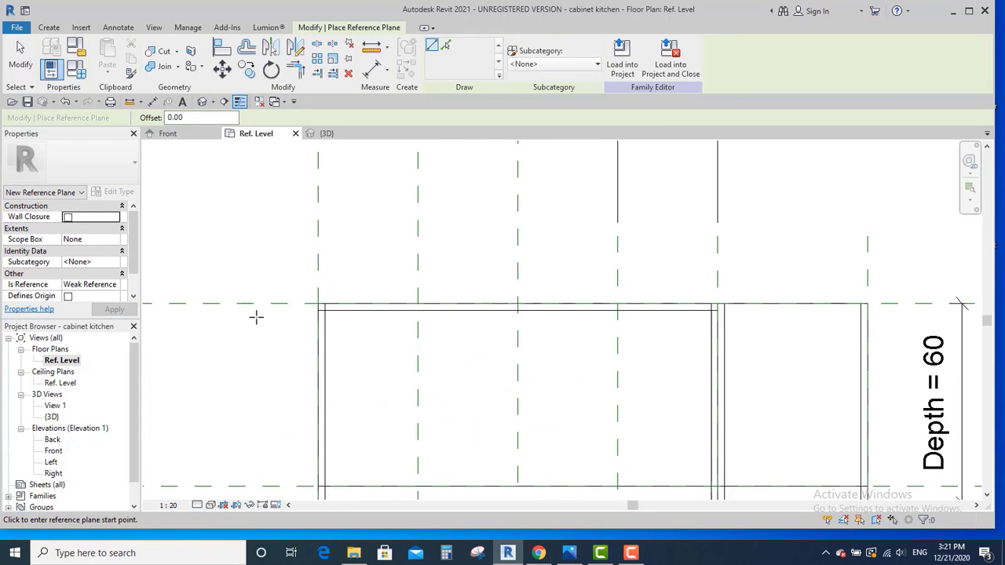
Step: Draw a new reference plane across the cabinet near its edge
left_click(256, 317)
left_click(792, 317)
key("Escape")
key("Escape")
scroll(471, 338, "up", 1)
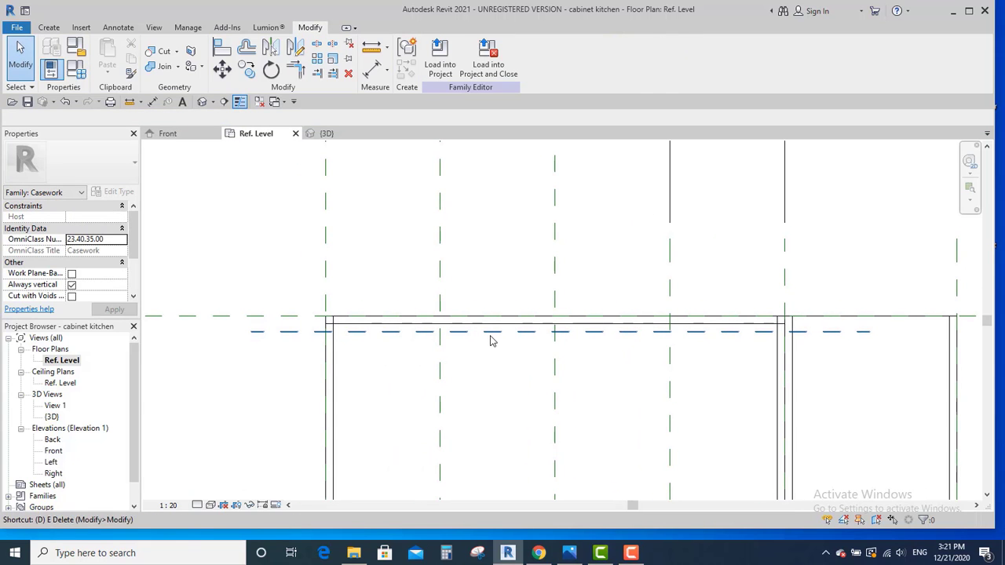
Step: Dimension the new reference plane from the outer plane and set its offset to 2
key("i")
left_click(498, 317)
scroll(498, 317, "down", 1)
left_click(399, 327)
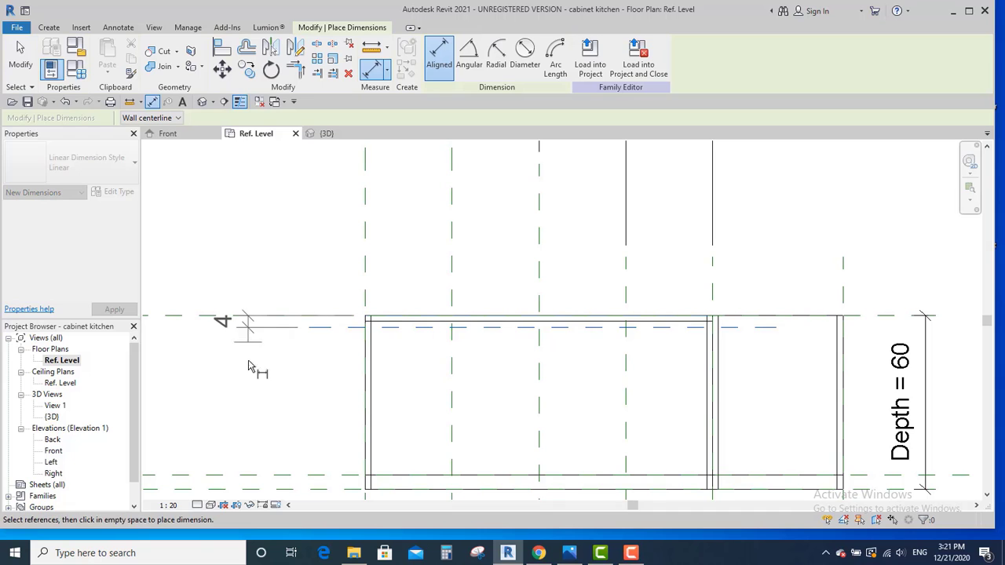
key("Escape")
key("Escape")
left_click(340, 327)
left_click(228, 322)
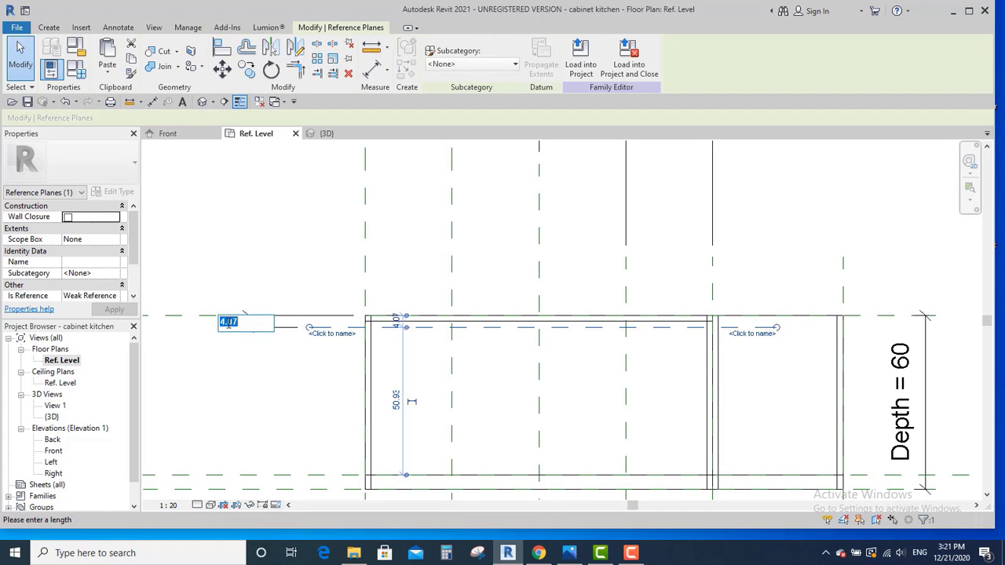
type("2")
key("Return")
key("Escape")
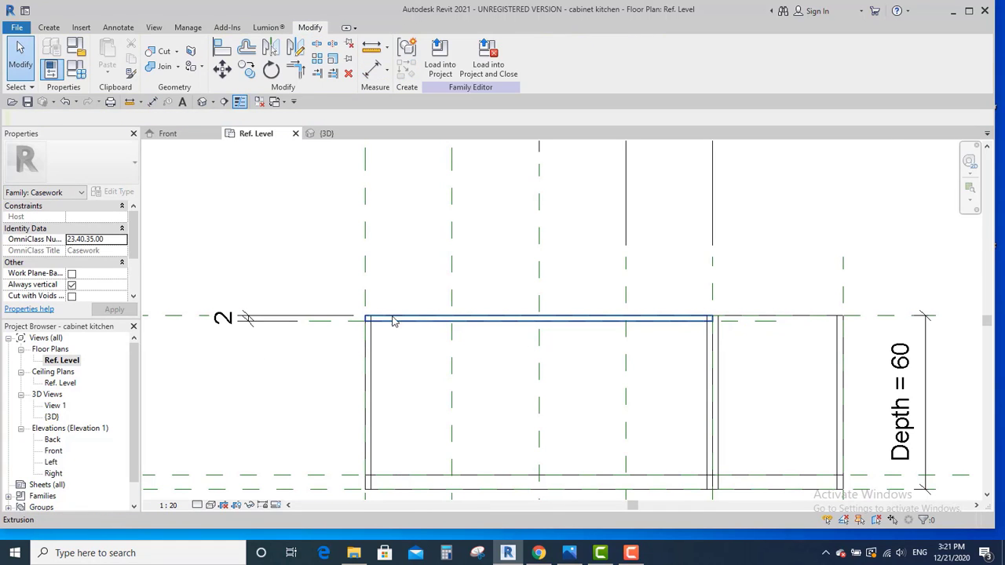
scroll(377, 319, "up", 2)
Step: Align and lock the thin panel's face to the new plane, then view the cabinet in 3D
left_click(626, 321)
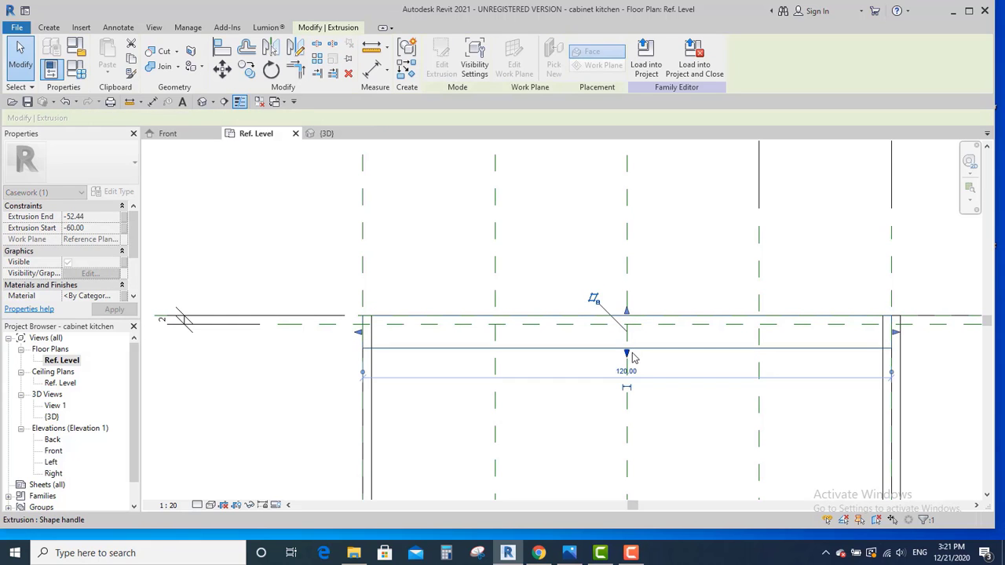
left_click_drag(629, 335, 626, 325)
left_click(608, 349)
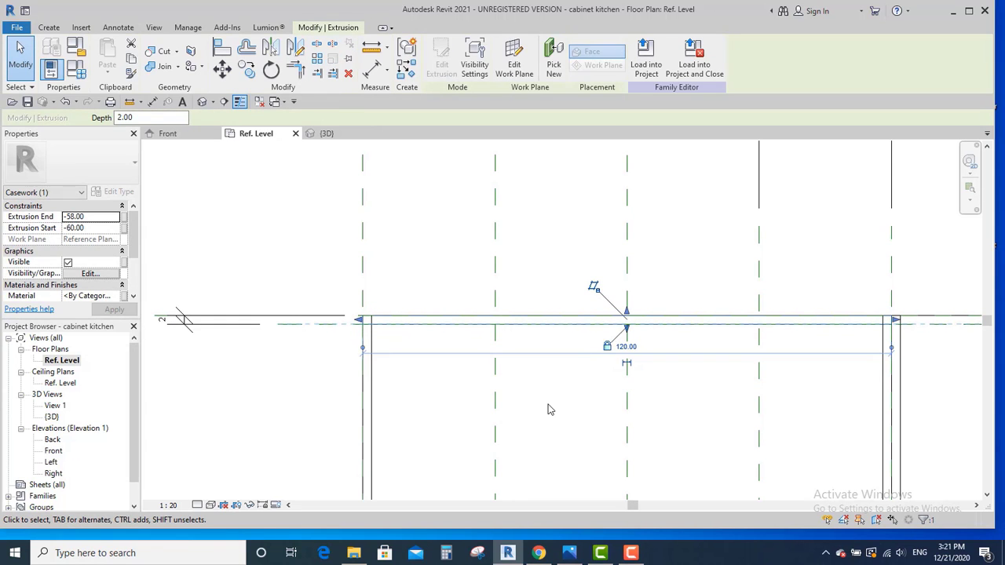
key("Escape")
scroll(538, 366, "down", 3)
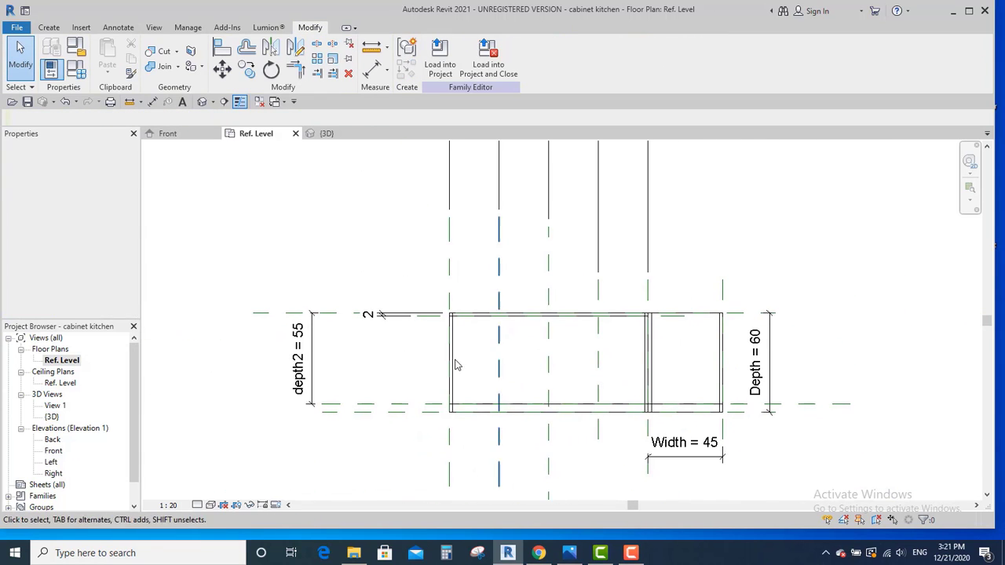
left_click(326, 135)
mouse_move(544, 374)
middle_mouse_down("shift")
mouse_move(588, 334)
mouse_move(514, 373)
mouse_move(511, 399)
mouse_move(579, 375)
middle_mouse_up("shift")
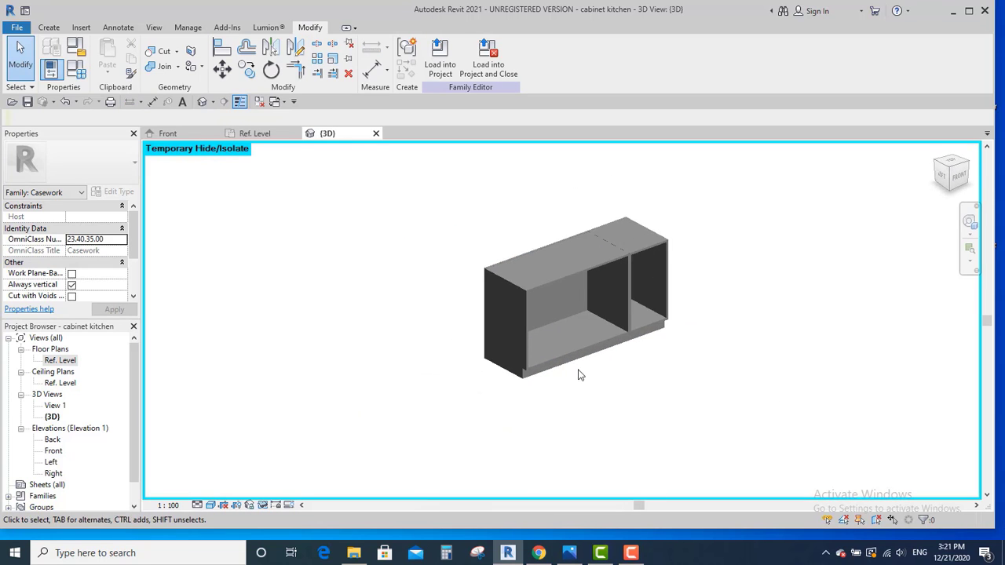
Step: Flex the cabinet in Family Types, testing depth2 at 40, ending with Depth 60 and depth2 50
left_click(76, 70)
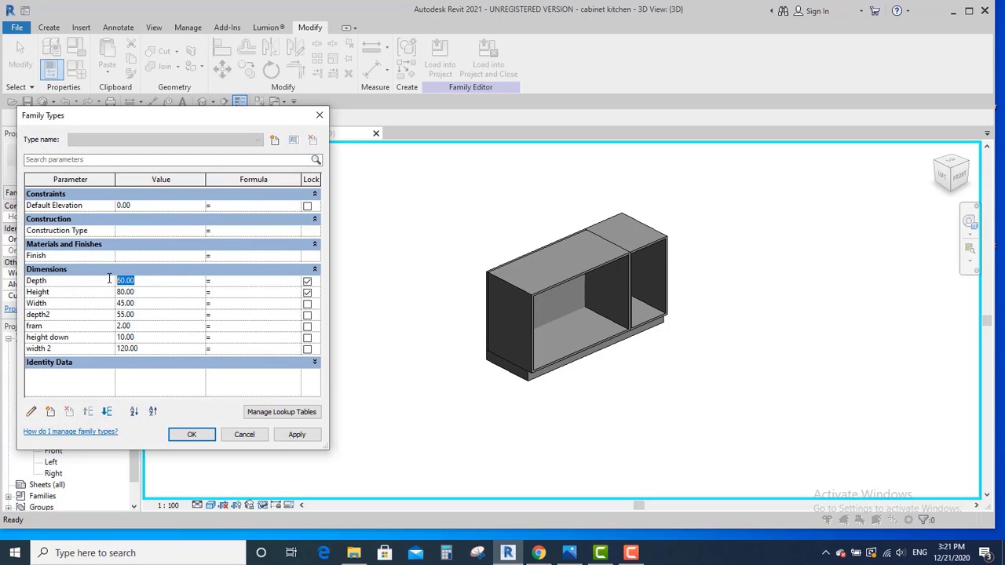
type("55")
left_click(299, 437)
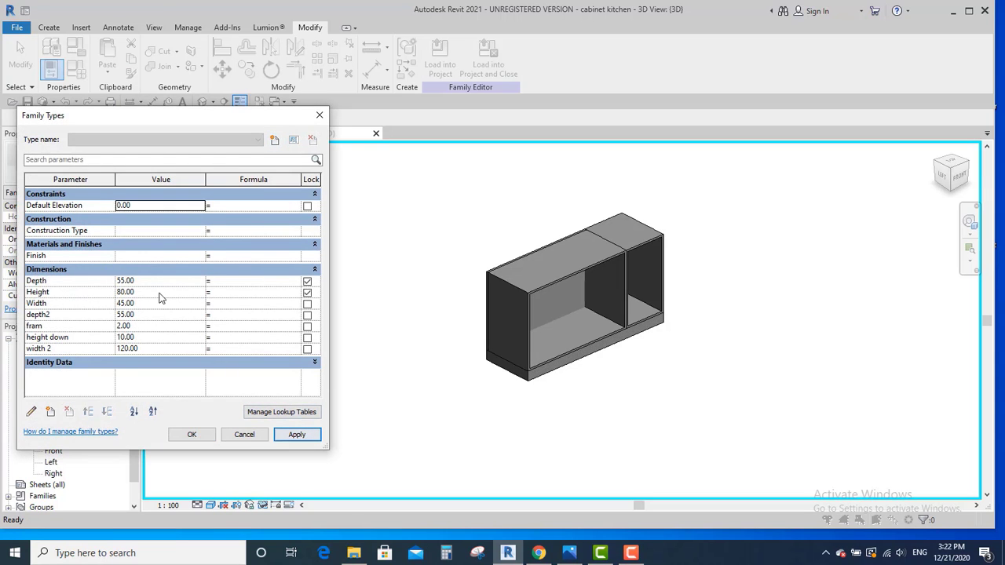
left_click(145, 280)
type("50")
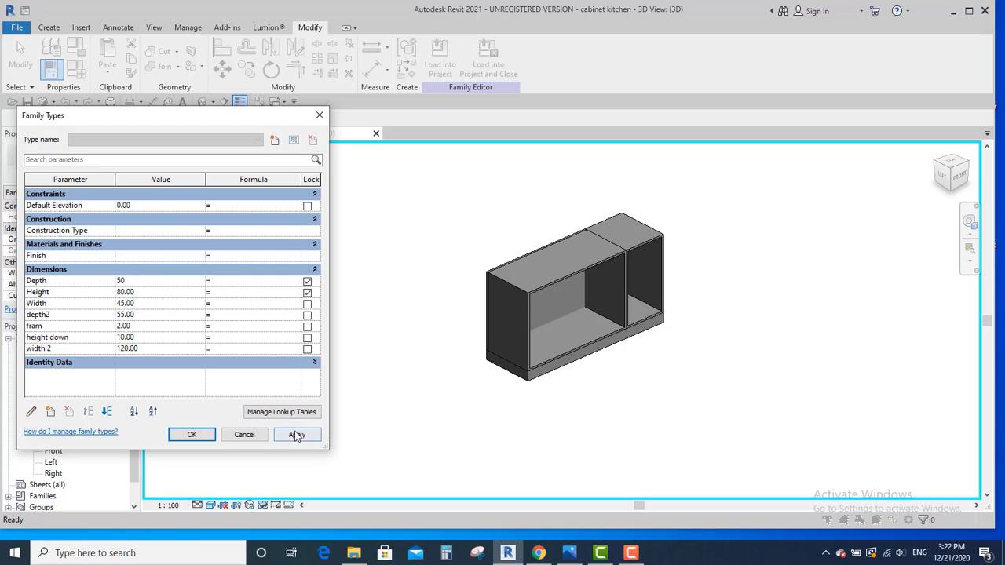
left_click(296, 437)
type("50")
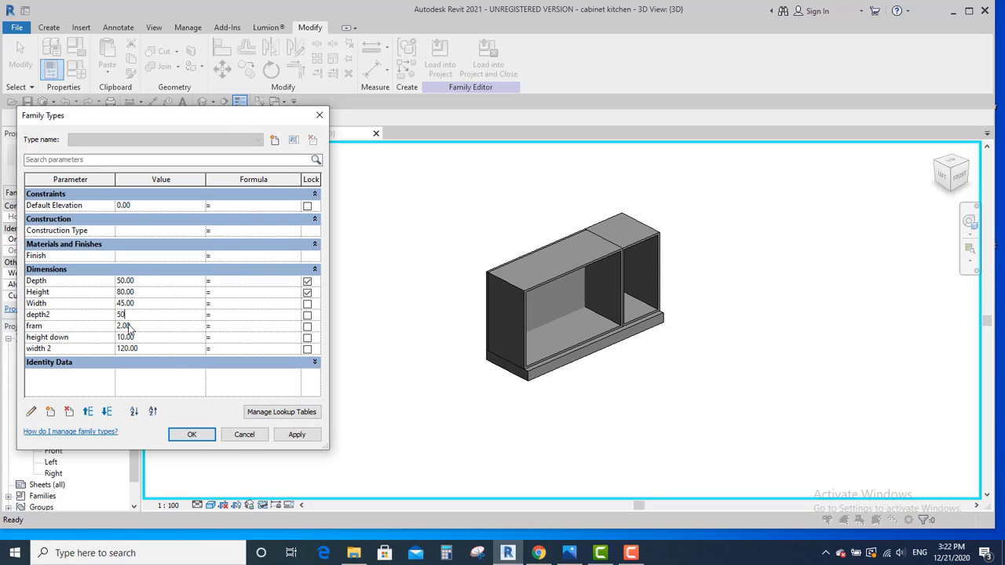
left_click(302, 438)
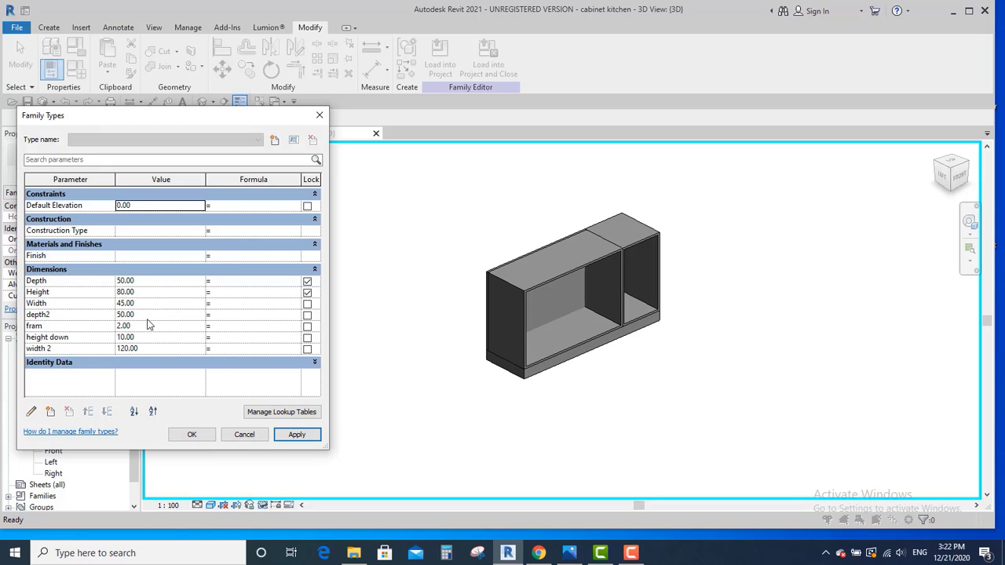
left_click(116, 316)
type("40")
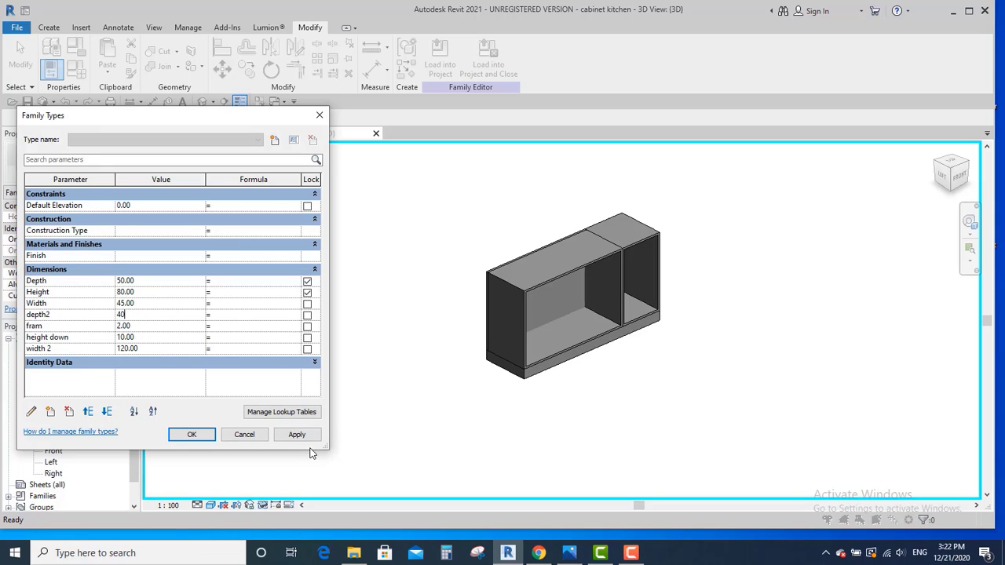
left_click(306, 438)
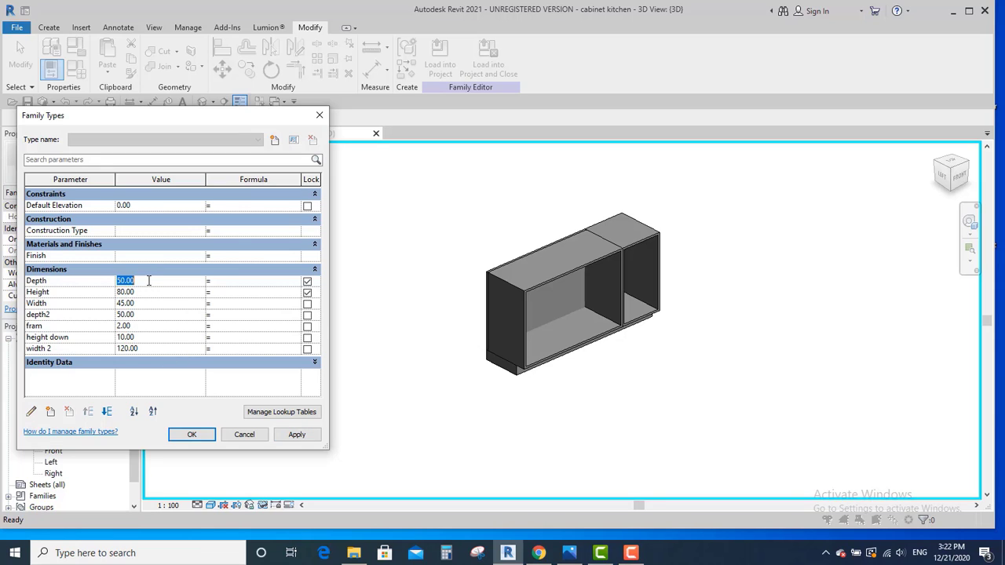
left_click(160, 281)
type("60")
left_click(297, 437)
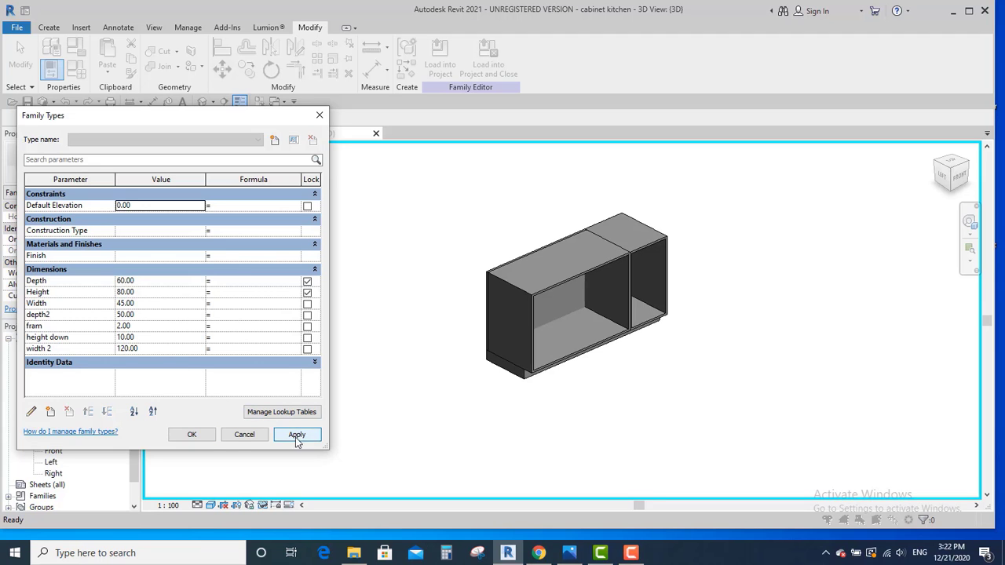
left_click(194, 437)
mouse_move(412, 396)
middle_mouse_down("shift")
mouse_move(566, 355)
mouse_move(494, 503)
middle_mouse_up("shift")
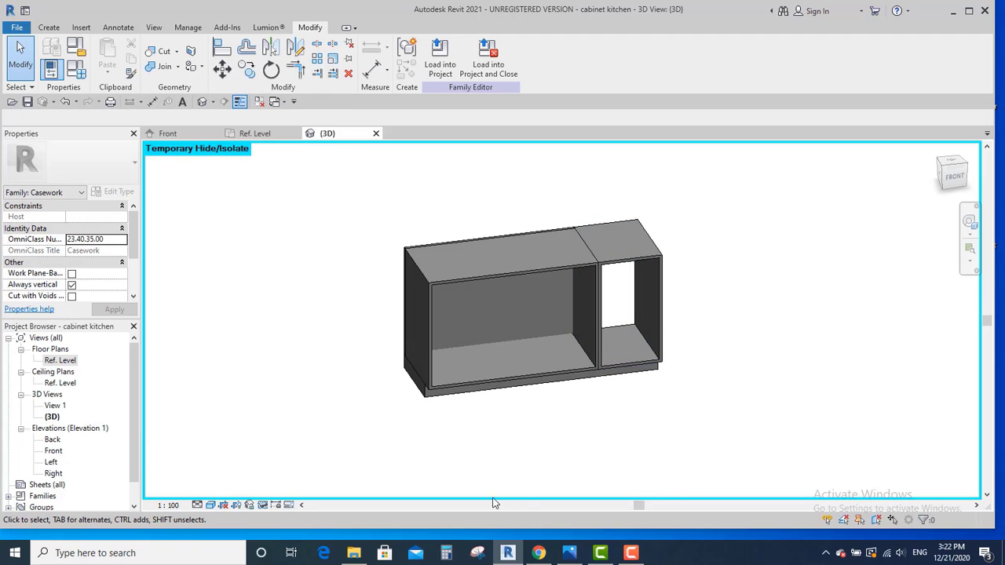
Step: In the Front elevation, sketch a rectangular extrusion filling the right compartment
double_click(53, 451)
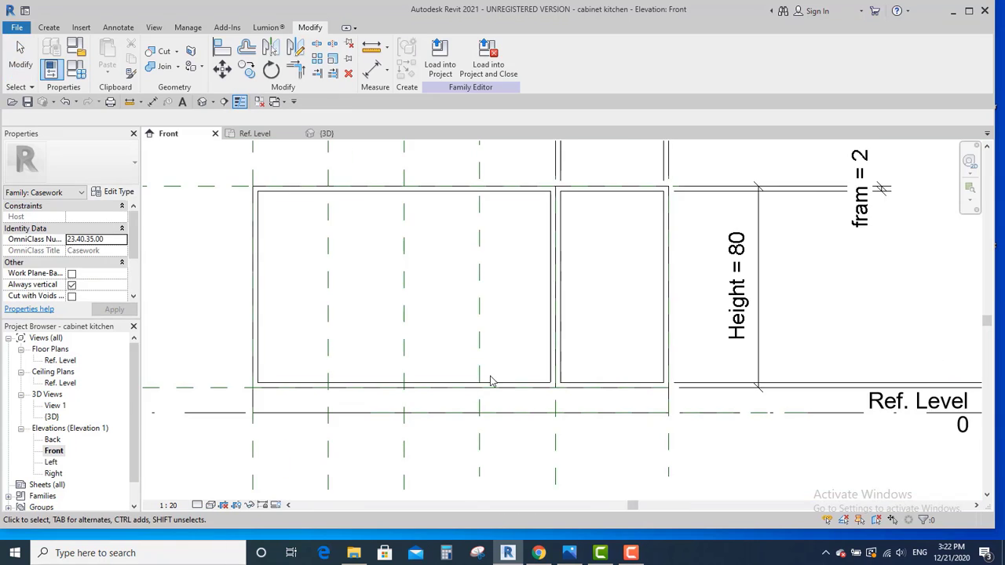
left_click(50, 31)
left_click(108, 55)
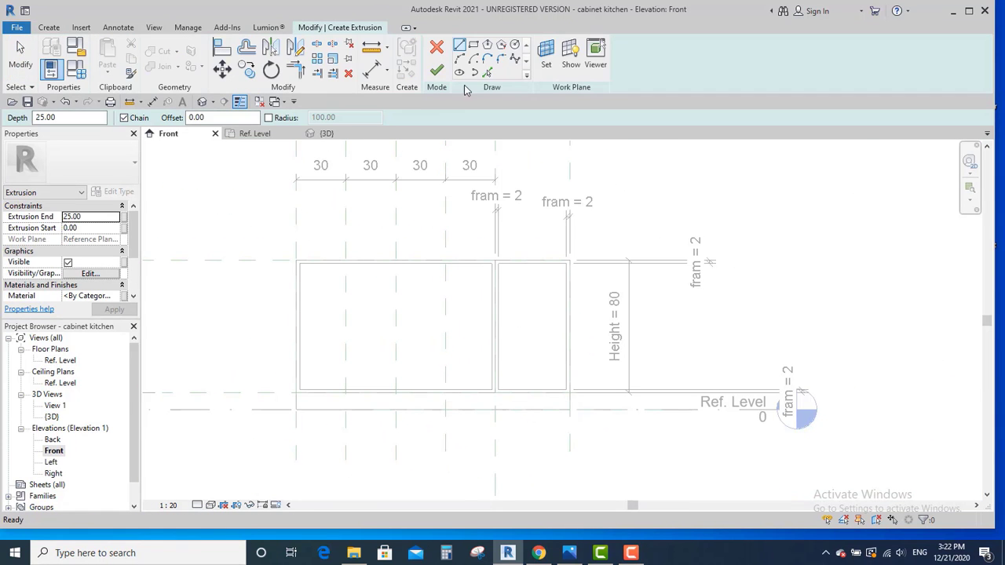
left_click(474, 45)
scroll(510, 292, "up", 2)
scroll(471, 224, "up", 1)
left_click(468, 202)
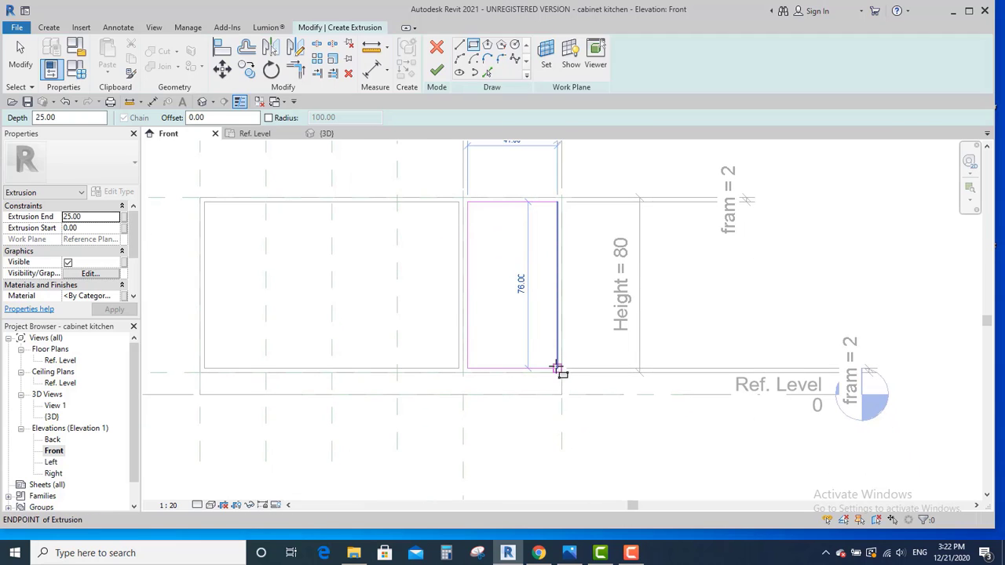
left_click(558, 368)
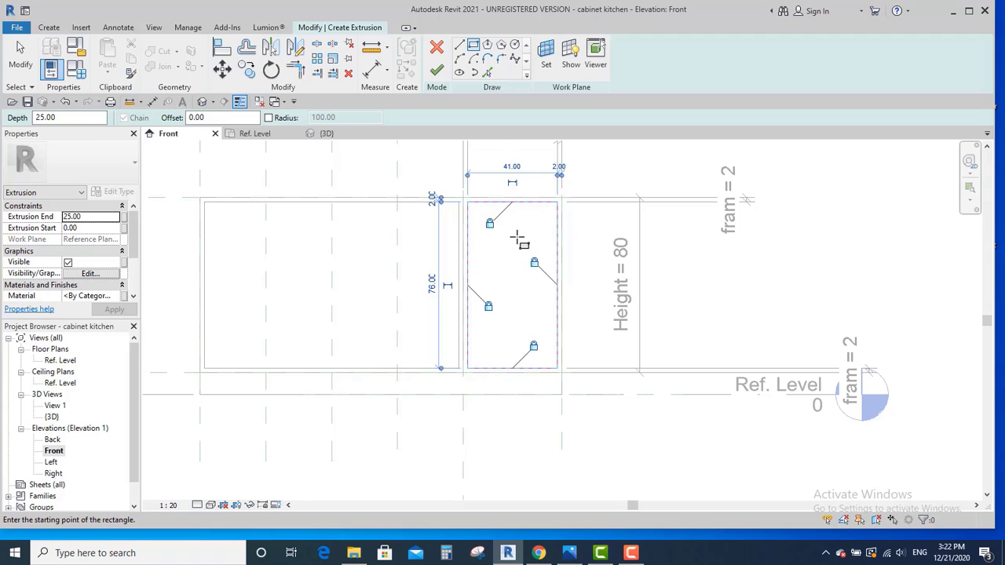
left_click(438, 73)
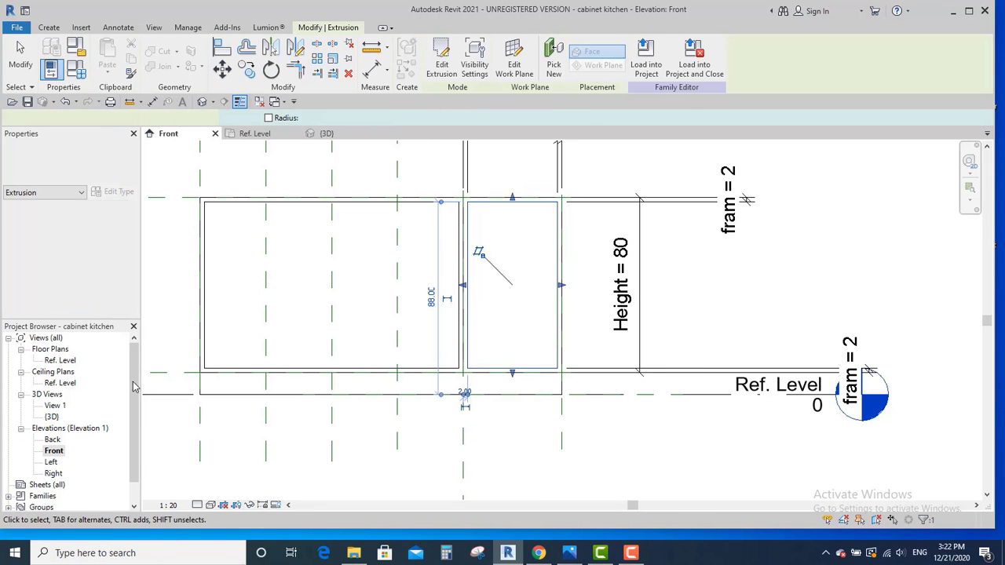
Step: In the Ref. Level plan, trim the extrusion to a 2-deep back panel from -60 to -58
double_click(62, 361)
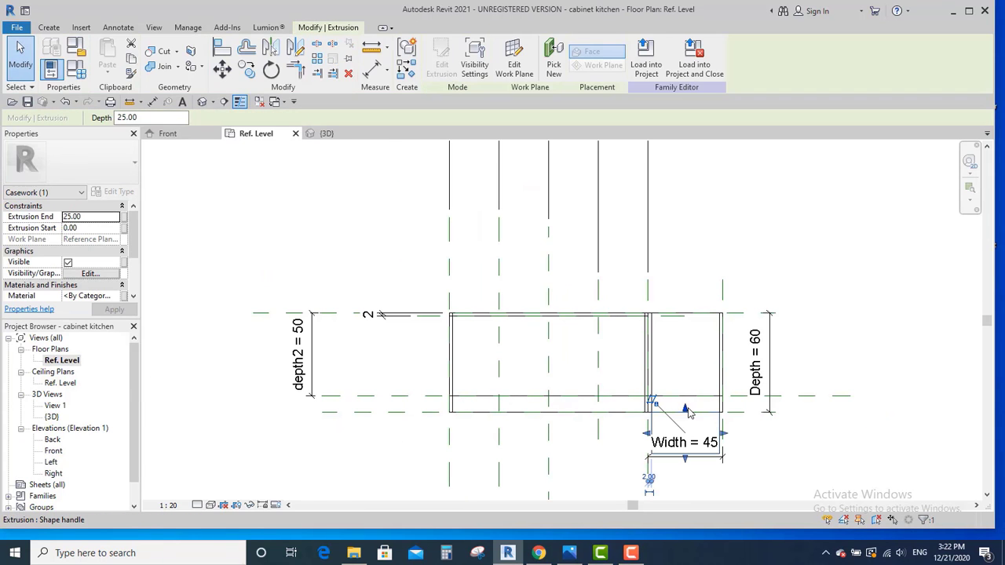
left_click_drag(686, 337, 684, 312)
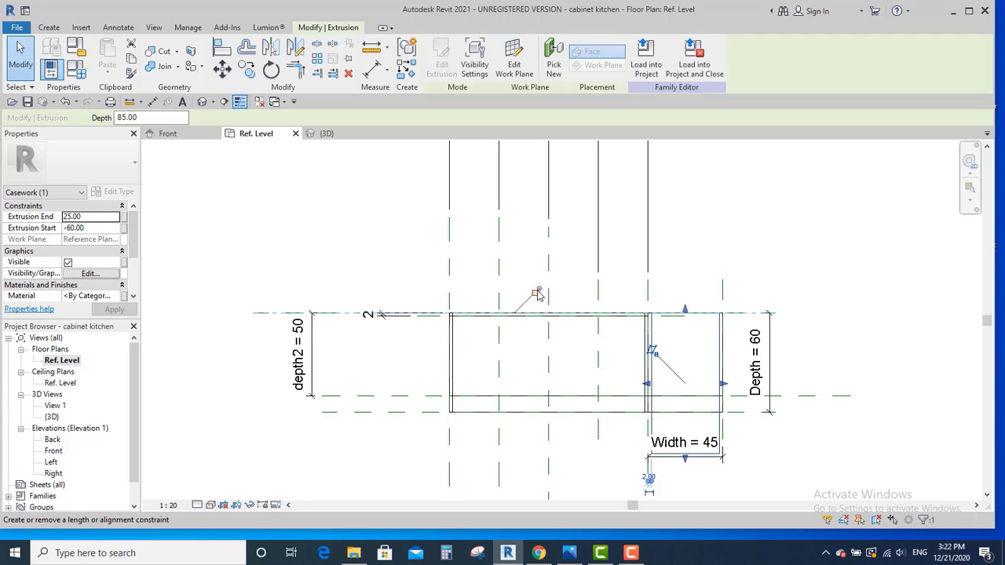
scroll(687, 448, "up", 2)
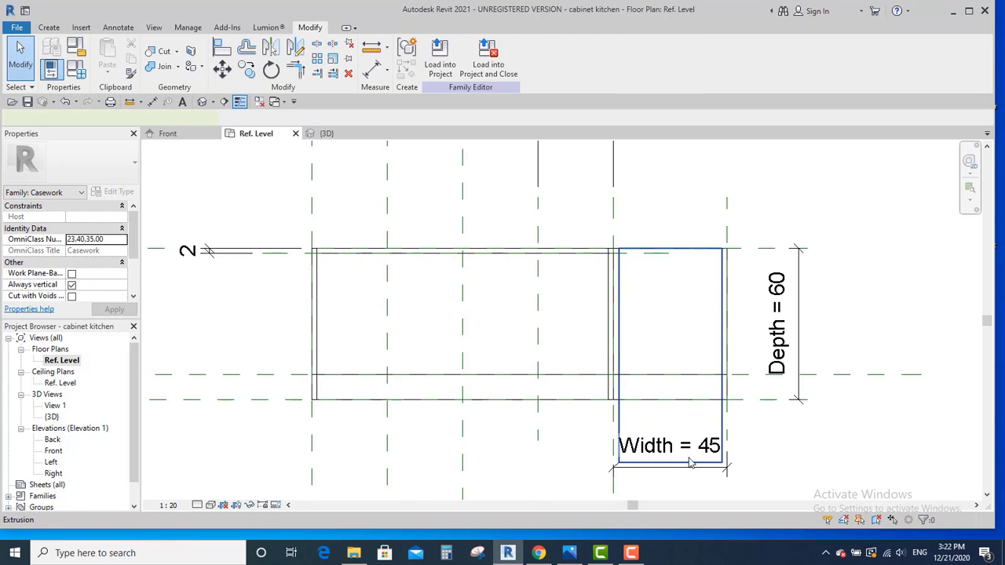
left_click(665, 427)
left_click_drag(665, 427, 650, 257)
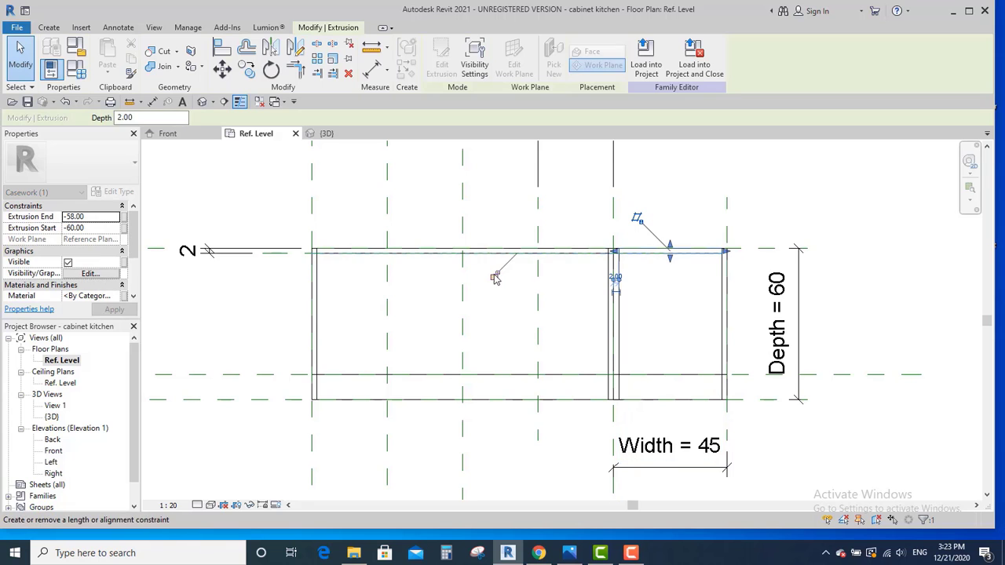
left_click(552, 339)
scroll(566, 338, "down", 2)
scroll(542, 330, "down", 1)
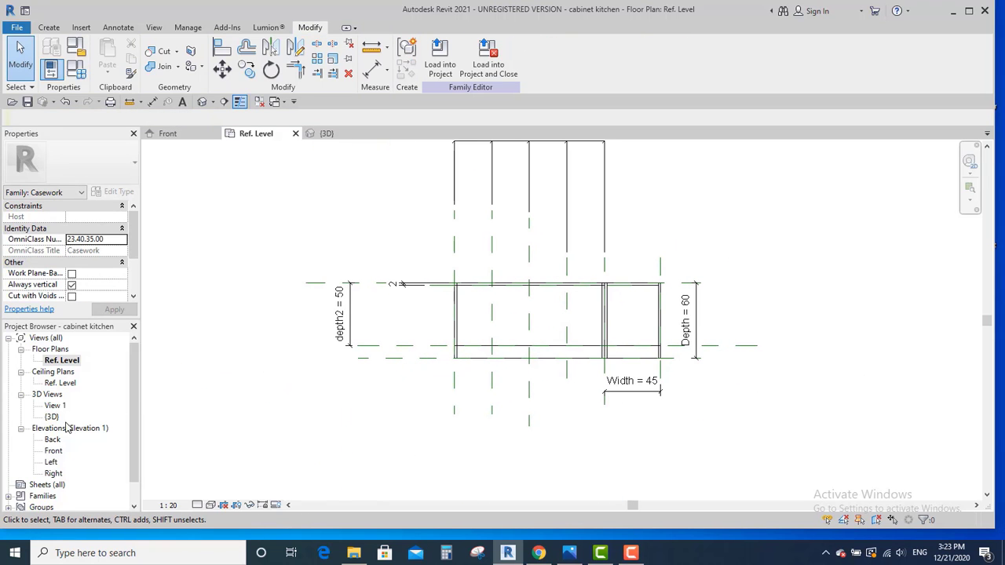
Step: In the Front elevation, add reference planes offset 1.00 beside the left bay's three partition planes
double_click(53, 451)
scroll(440, 334, "down", 2)
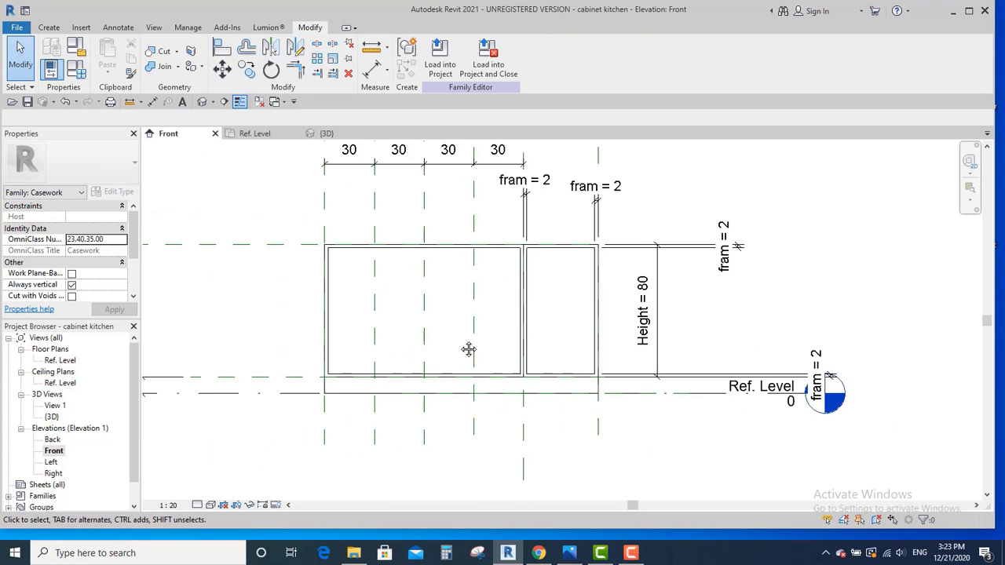
mouse_move(421, 325)
middle_mouse_down()
mouse_move(523, 320)
mouse_move(505, 312)
middle_mouse_up()
scroll(522, 321, "up", 1)
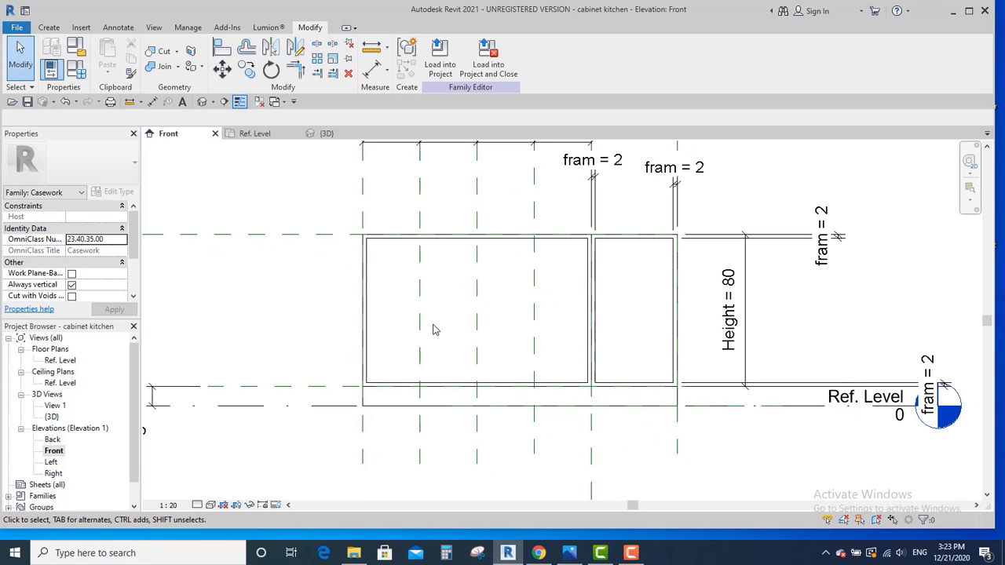
scroll(434, 334, "up", 1)
scroll(431, 336, "up", 1)
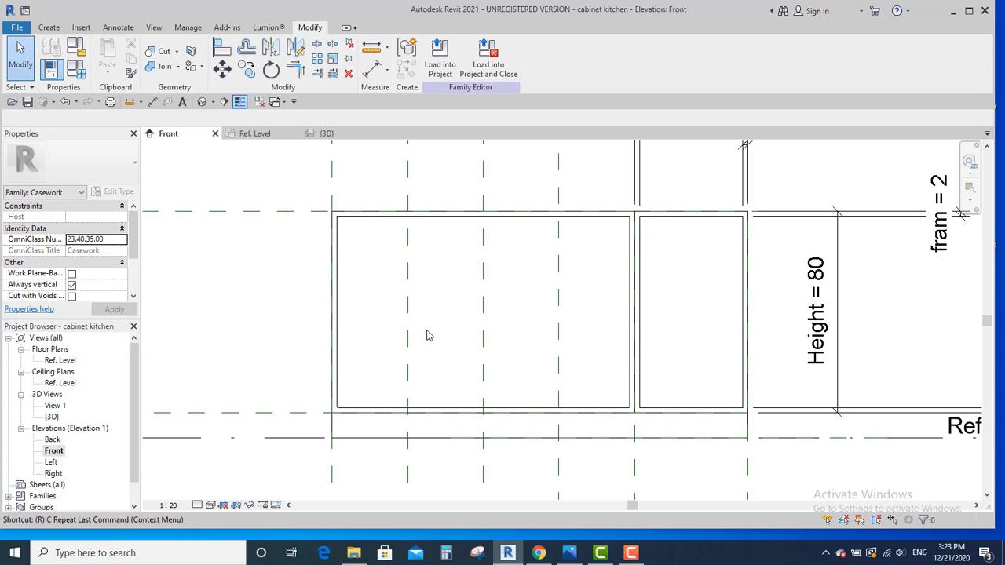
key("p")
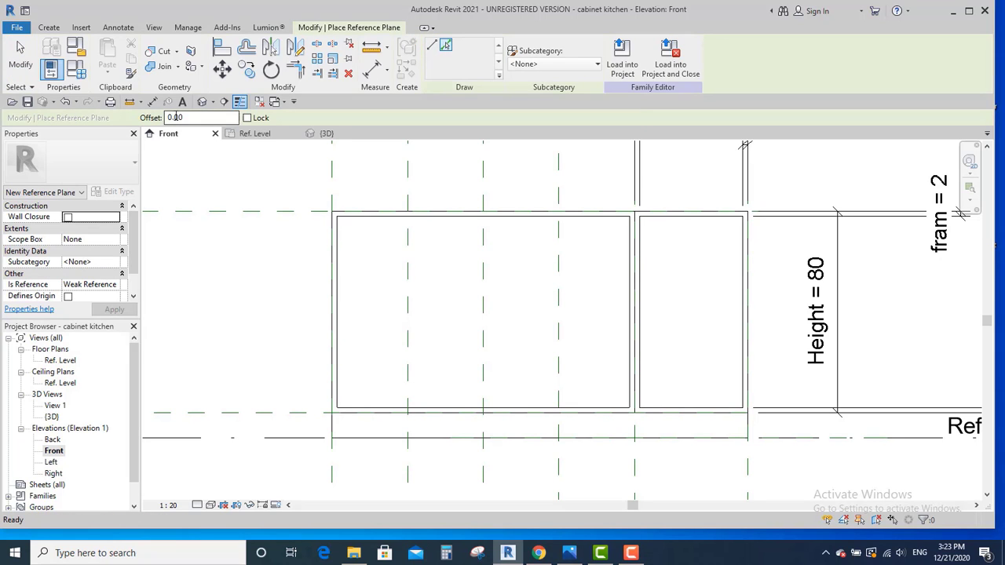
scroll(408, 360, "up", 1)
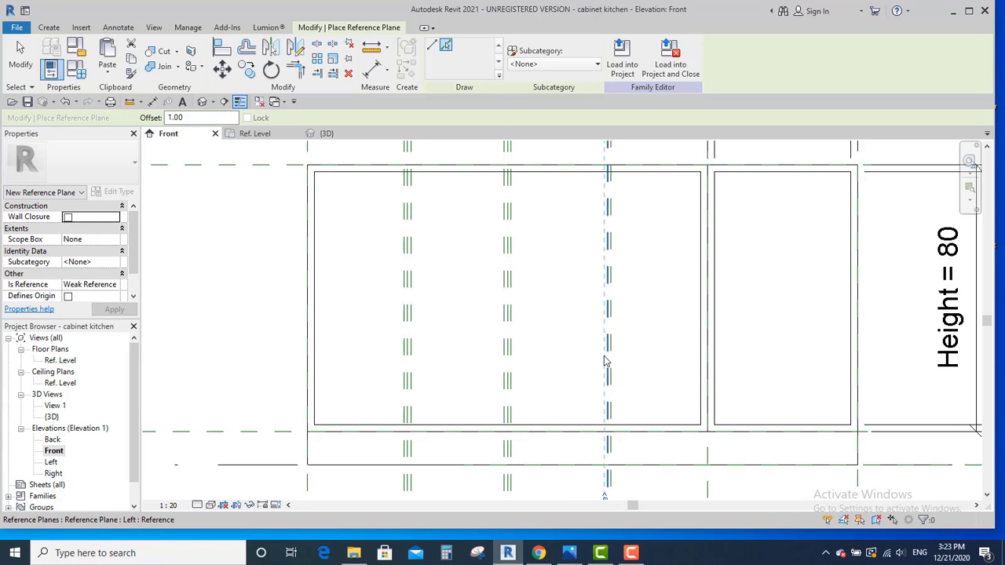
scroll(573, 363, "down", 1)
scroll(541, 365, "down", 1)
key("Escape")
key("Escape")
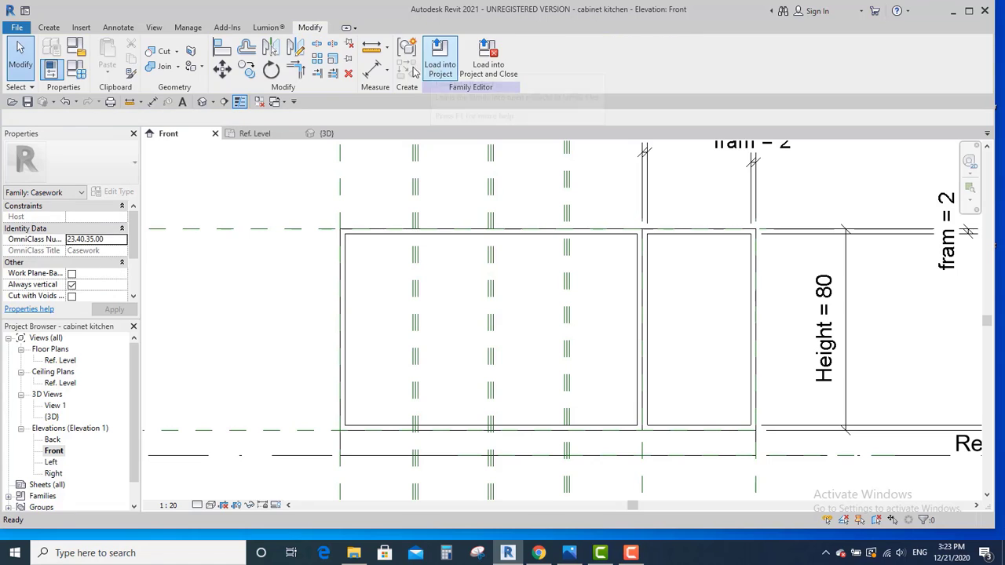
left_click(49, 27)
Step: Start a new extrusion and sketch the first 2-wide, 76-high partition rectangle between reference planes
left_click(109, 51)
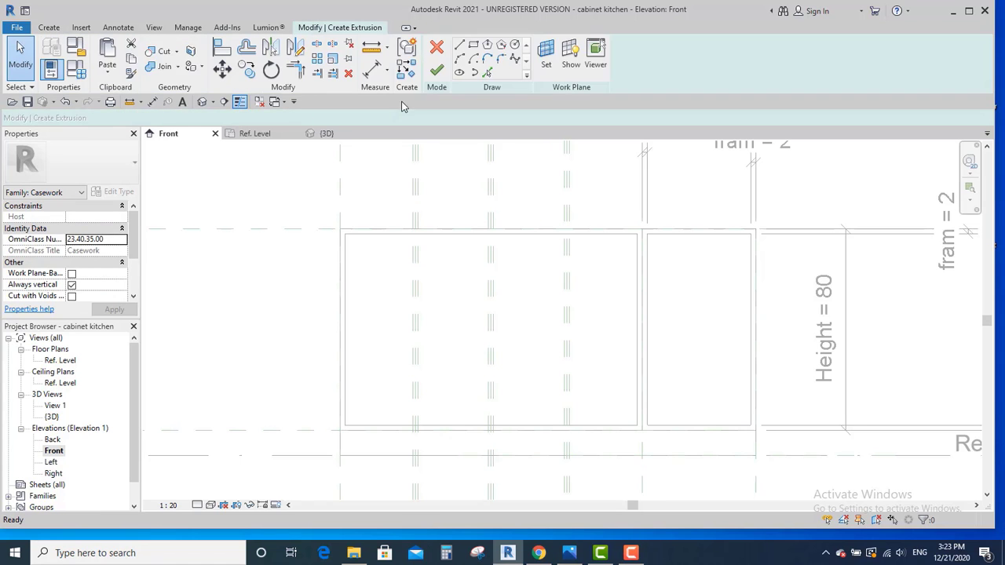
left_click(474, 48)
scroll(397, 217, "up", 3)
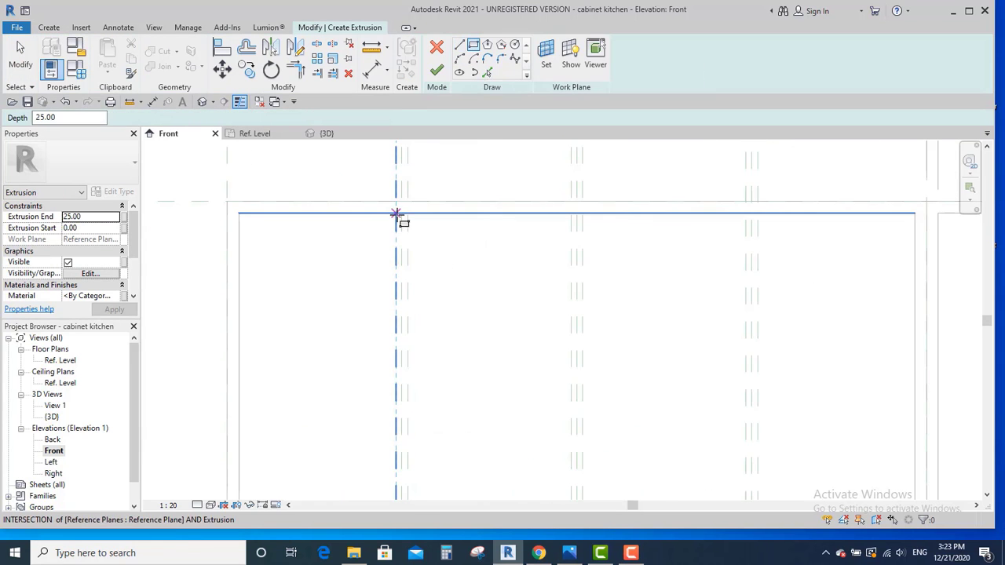
middle_click_drag(400, 227, 402, 240)
scroll(385, 319, "up", 2)
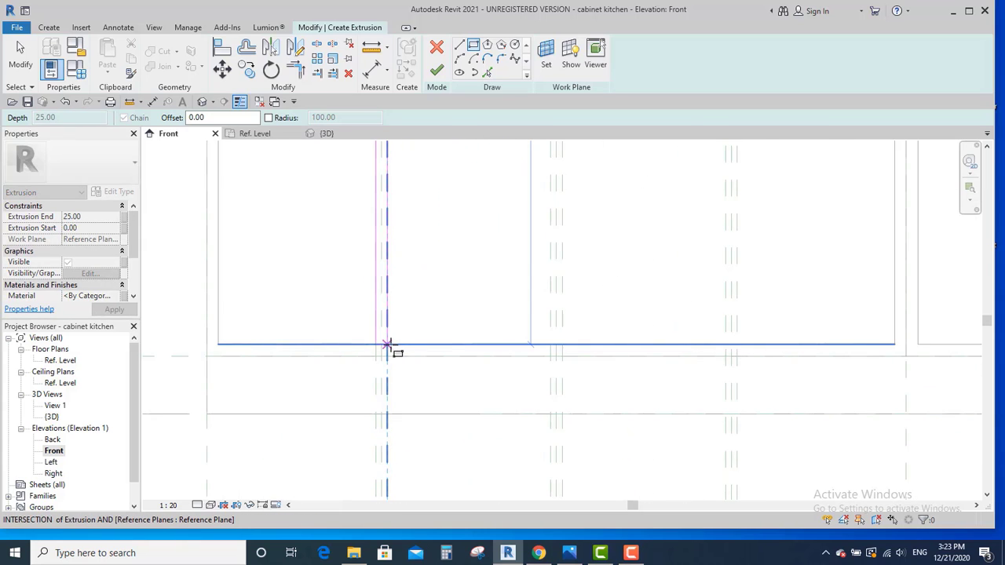
left_click(386, 344)
scroll(389, 347, "down", 1)
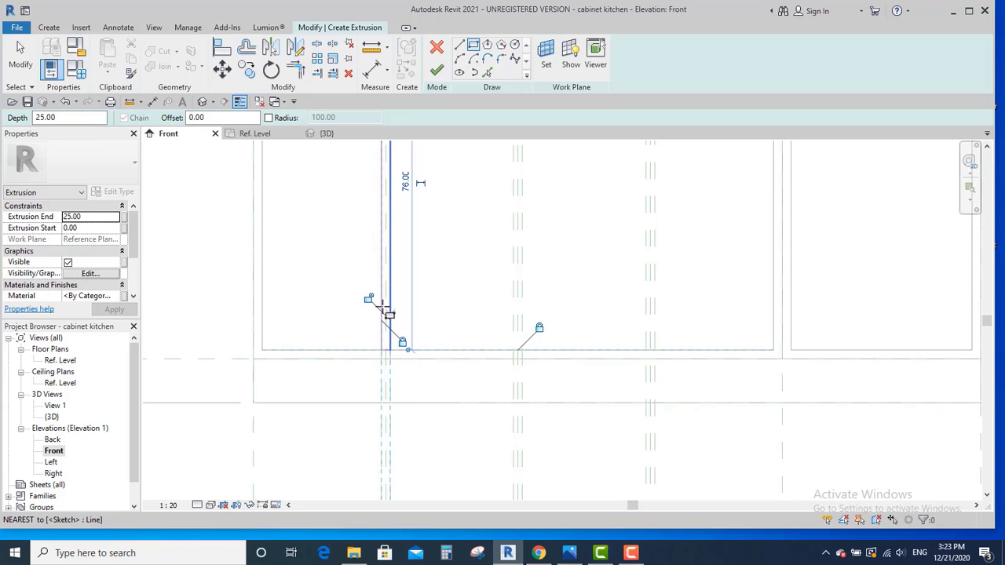
scroll(455, 336, "down", 1)
scroll(430, 310, "down", 2)
scroll(441, 251, "up", 2)
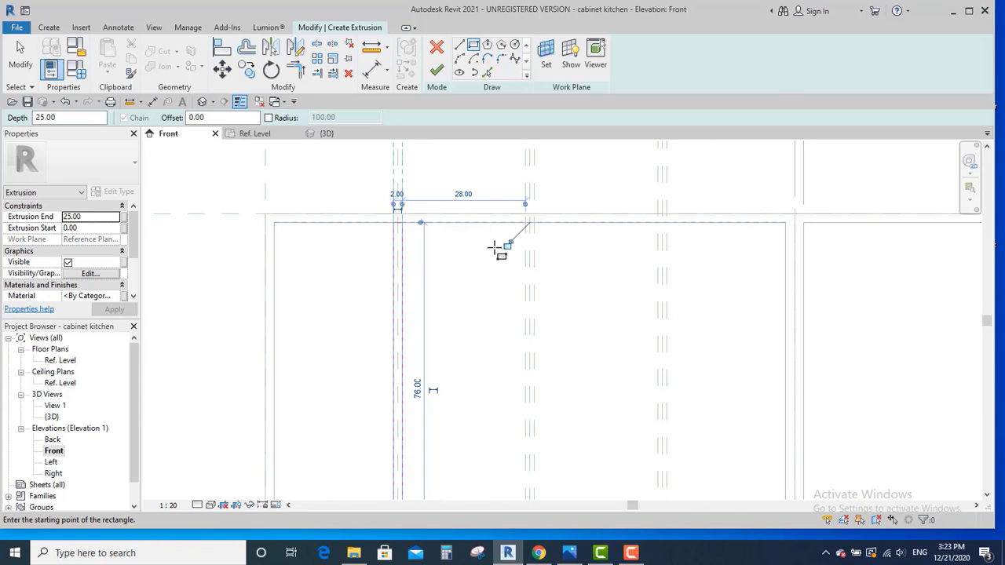
Step: Sketch the second partition rectangle between the next pair of reference planes
middle_click_drag(494, 307, 472, 289)
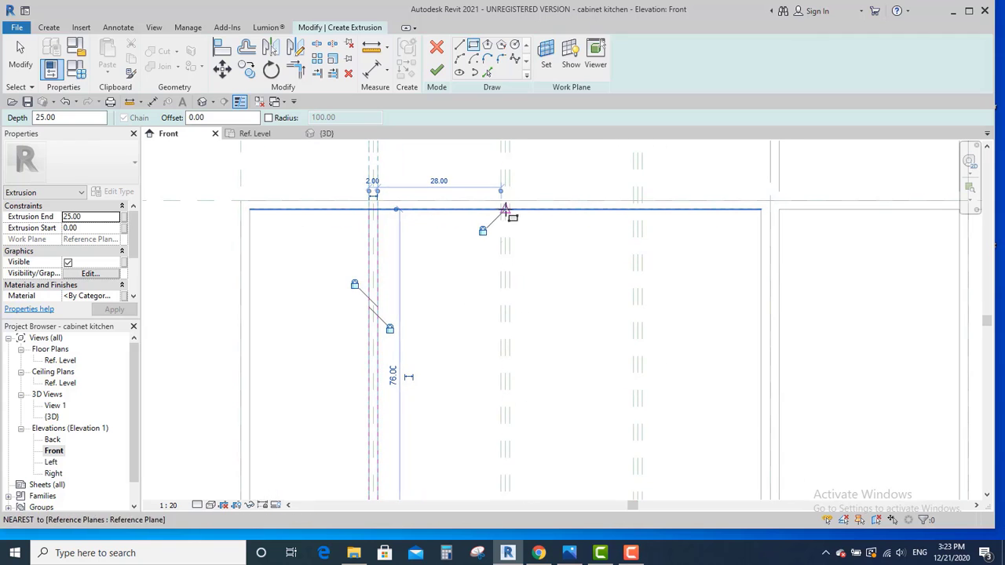
scroll(502, 209, "up", 2)
left_click(500, 210)
scroll(549, 385, "down", 2)
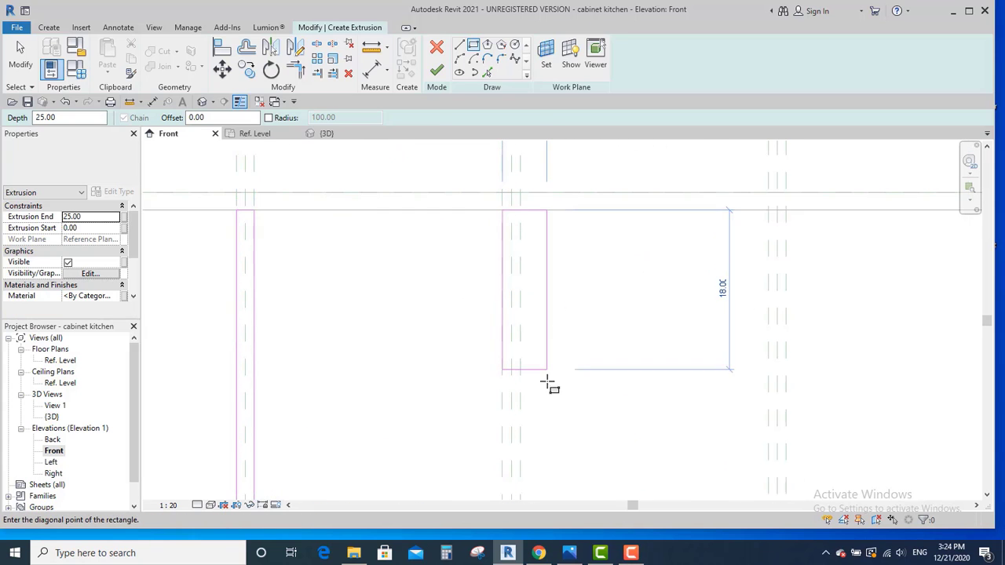
scroll(491, 260, "down", 1)
scroll(496, 365, "up", 1)
scroll(489, 431, "up", 2)
scroll(483, 426, "up", 1)
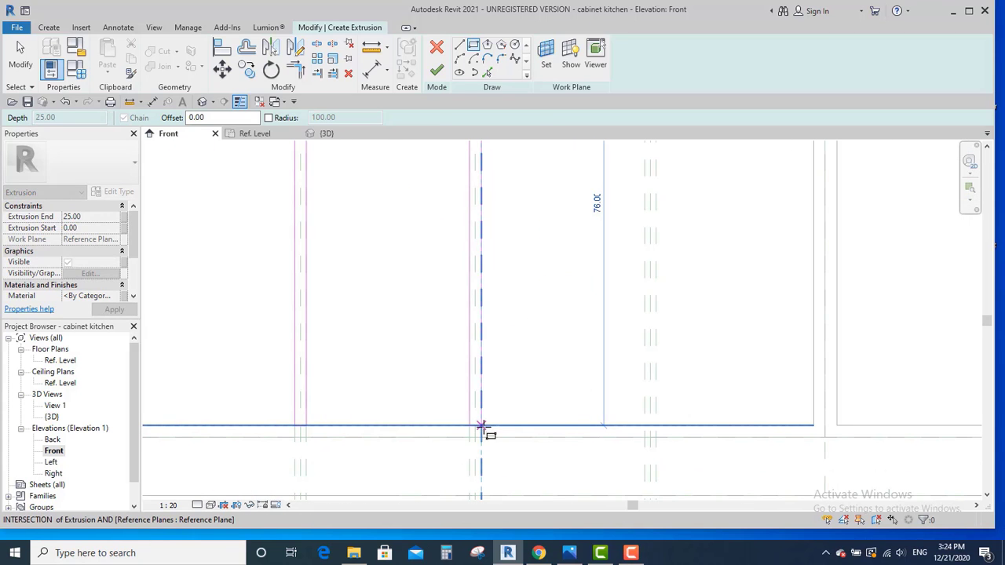
left_click(480, 426)
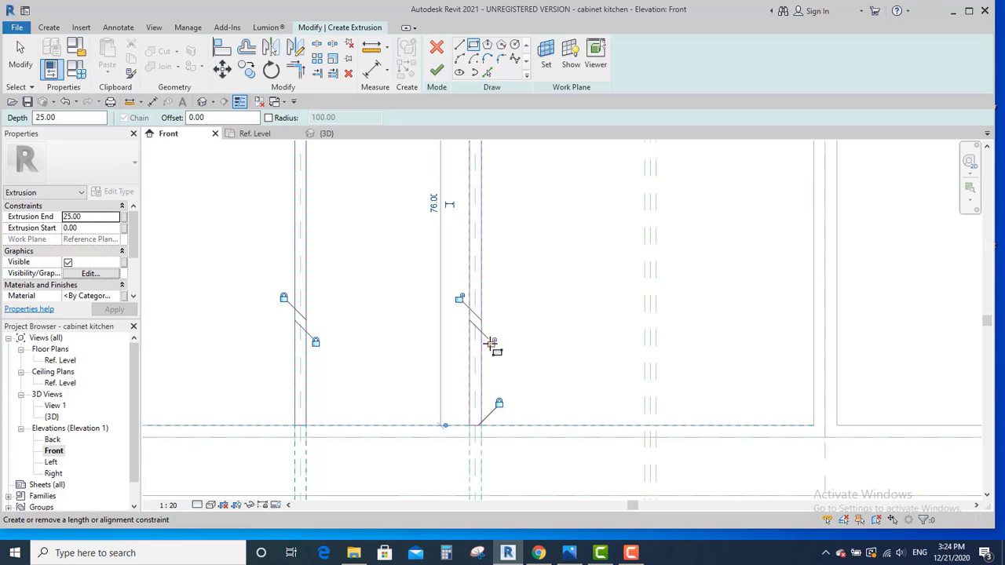
scroll(500, 321, "down", 2)
scroll(505, 370, "down", 1)
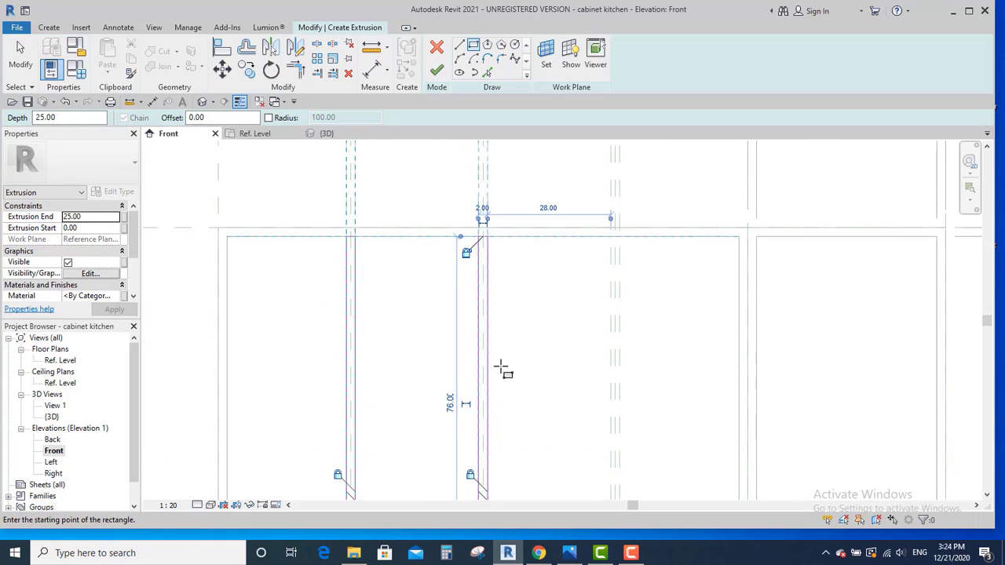
scroll(476, 264, "up", 2)
scroll(477, 267, "up", 1)
scroll(523, 305, "down", 3)
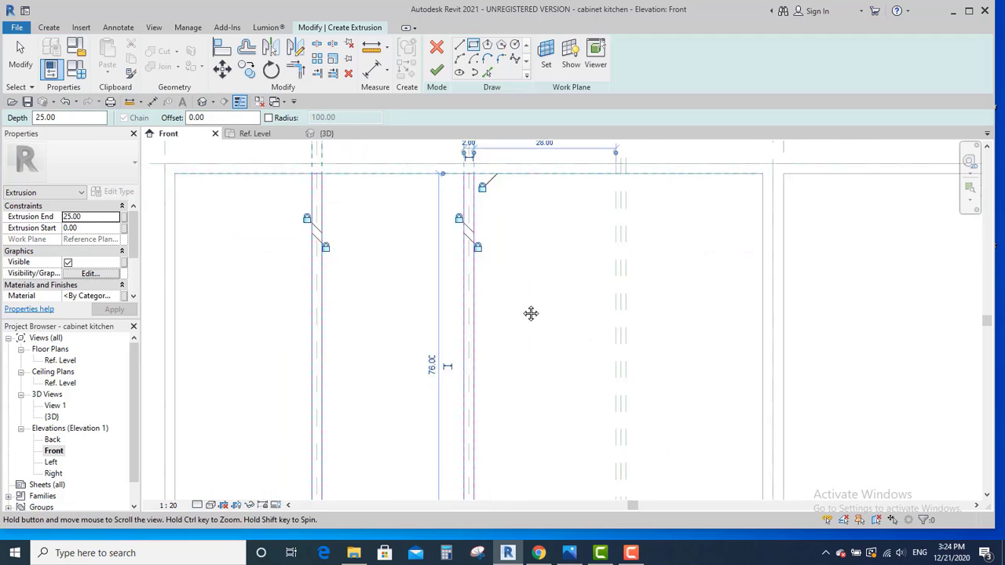
scroll(526, 306, "up", 1)
scroll(502, 330, "up", 1)
scroll(499, 298, "up", 1)
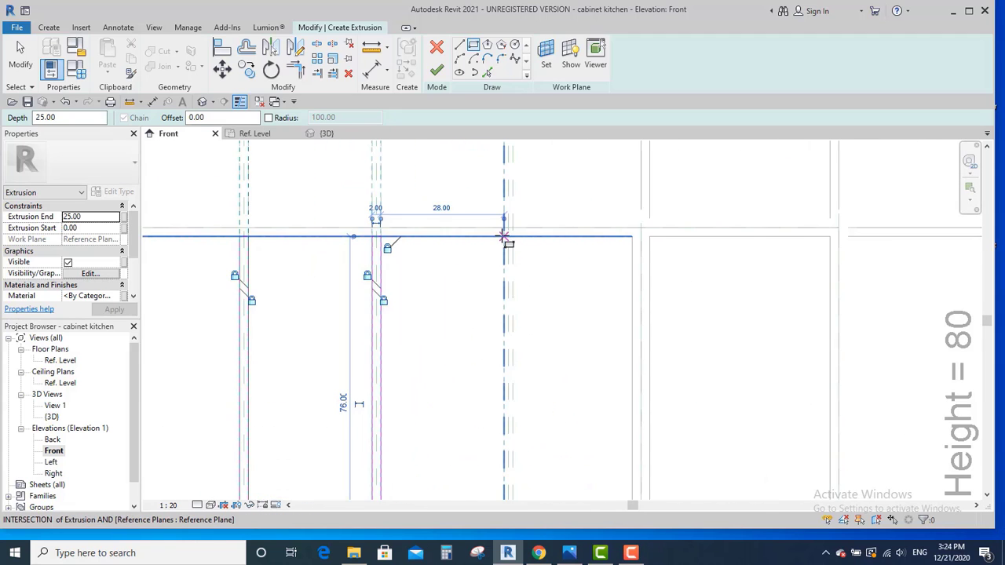
scroll(501, 259, "up", 3)
Step: Sketch the third partition rectangle and view all three across the left bay
middle_click_drag(498, 301, 468, 337)
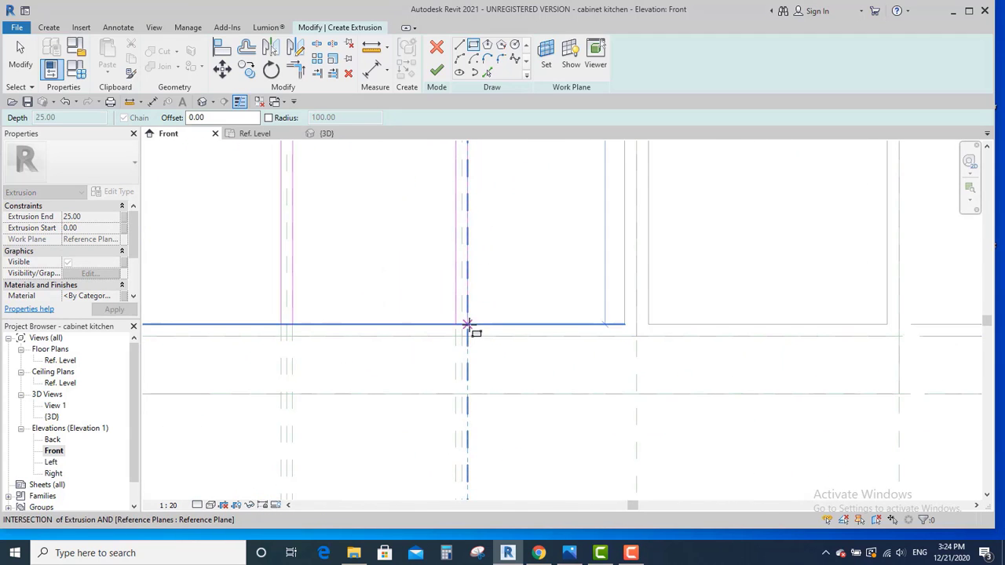
left_click(469, 336)
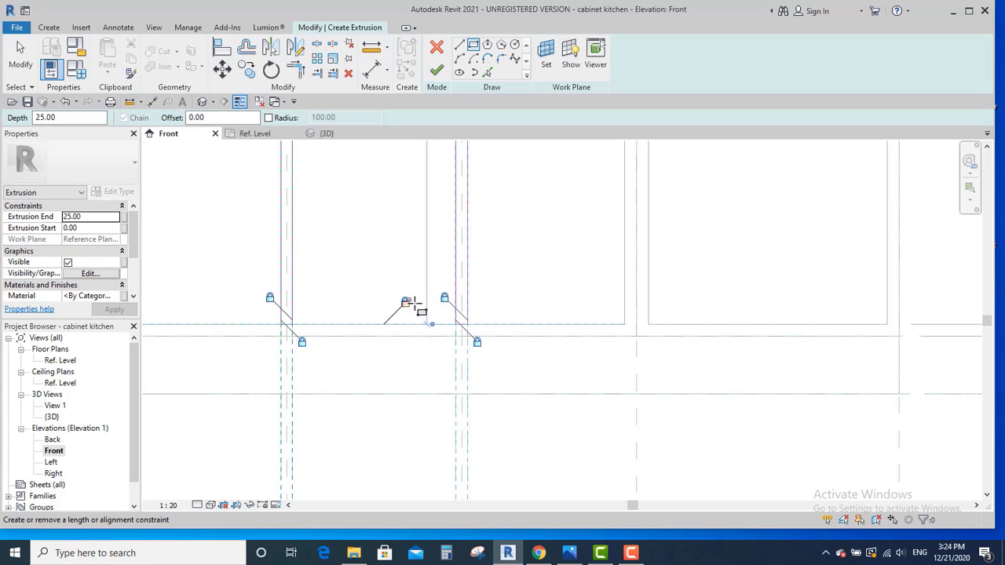
scroll(425, 317, "up", 2)
scroll(447, 329, "down", 2)
mouse_move(476, 422)
middle_mouse_down()
mouse_move(437, 303)
mouse_move(333, 317)
middle_mouse_up()
scroll(456, 346, "down", 3)
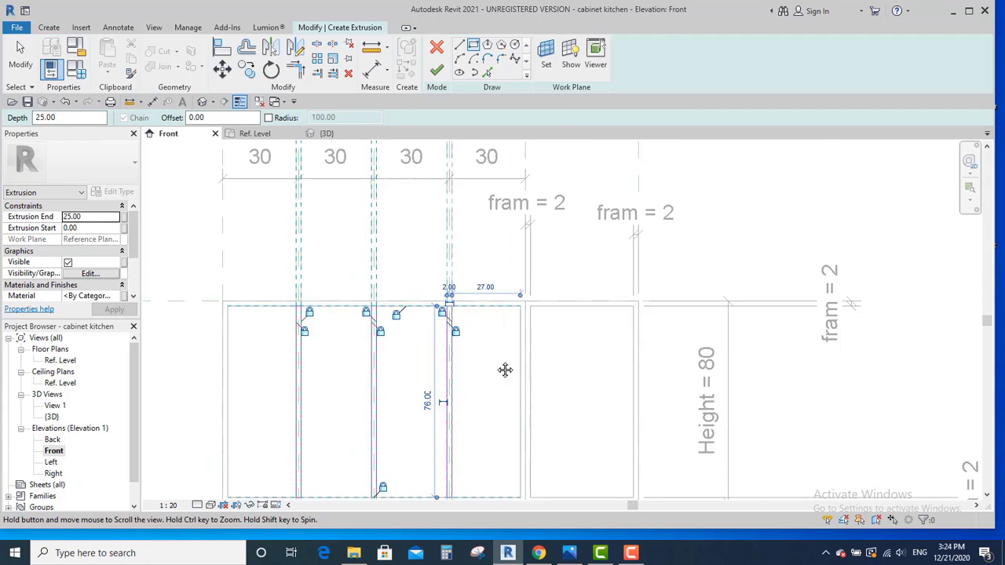
middle_click_drag(504, 370, 528, 305)
scroll(527, 305, "down", 2)
scroll(409, 321, "up", 2)
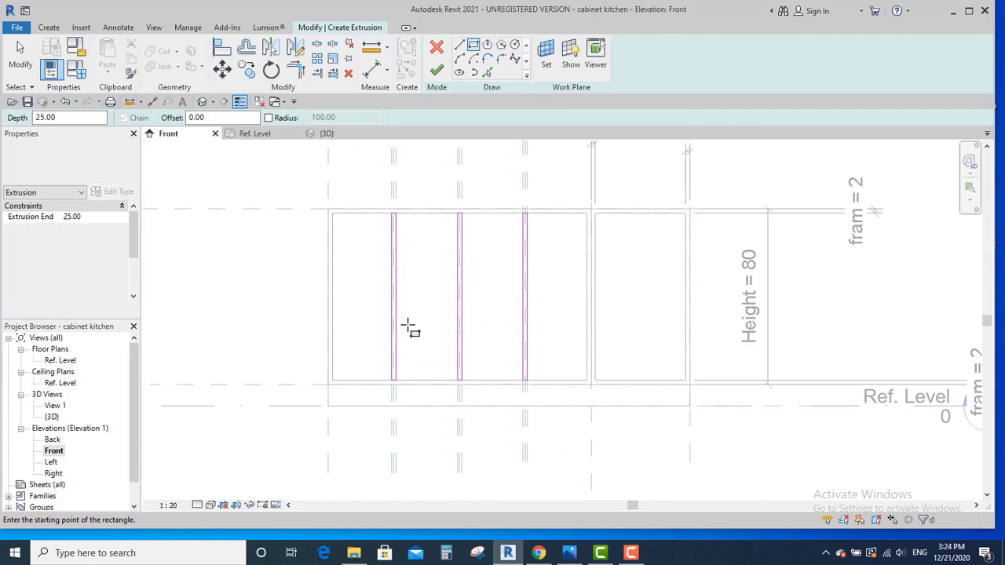
Step: Dimension the middle partition's thickness with DI and toggle the dimension to EQ
key("d")
key("i")
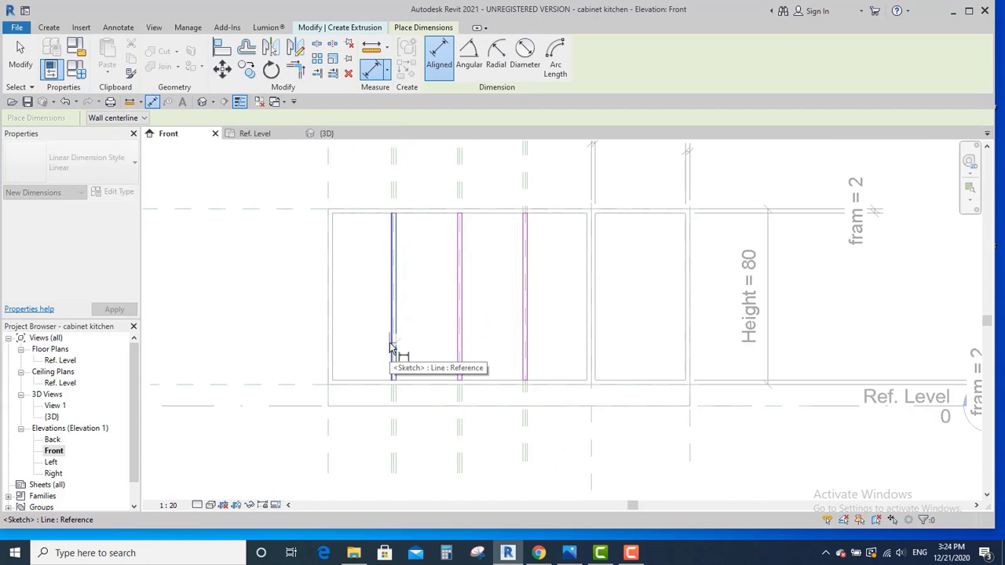
key("Escape")
key("Escape")
scroll(395, 271, "up", 2)
key("d")
key("i")
scroll(395, 270, "up", 1)
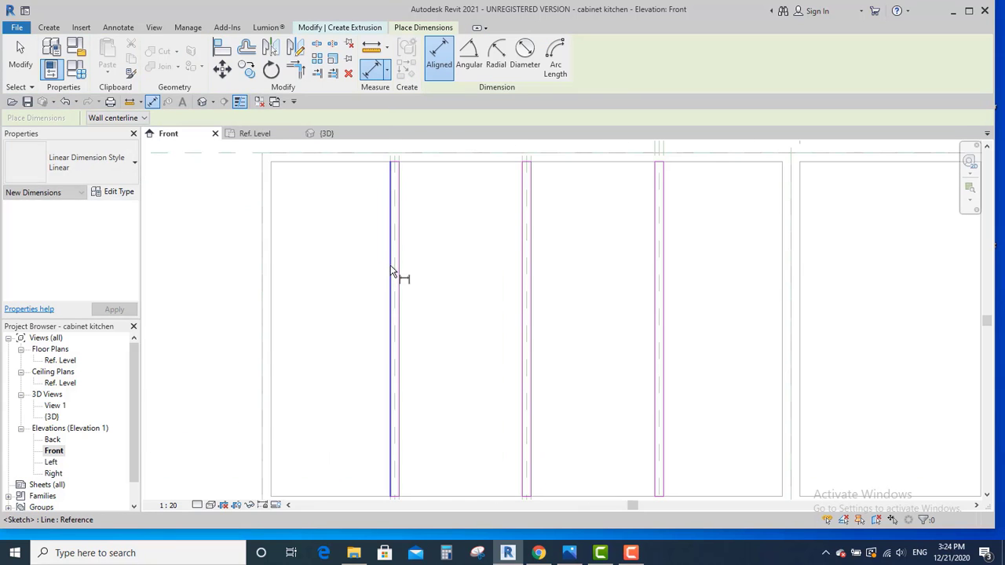
scroll(396, 272, "up", 2)
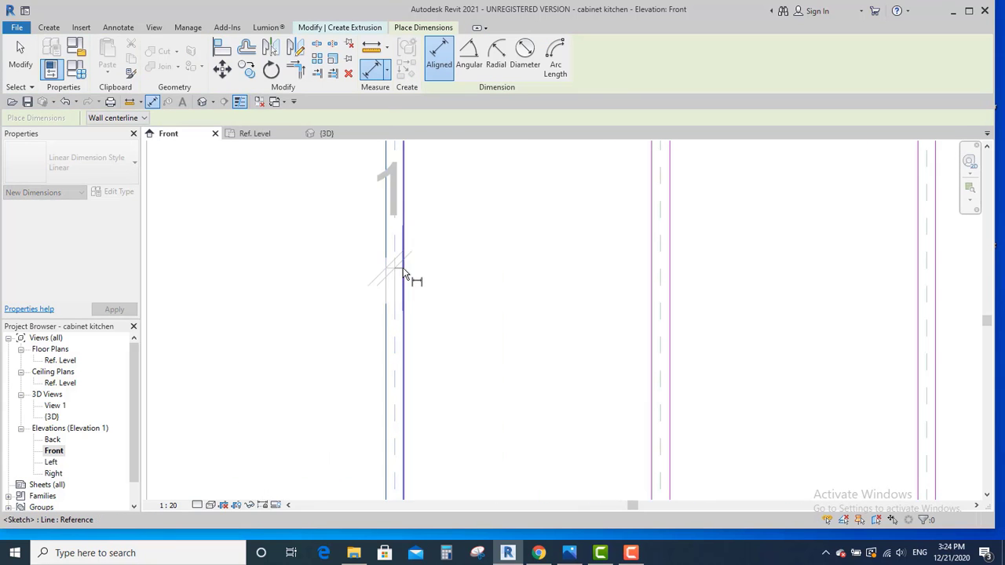
scroll(417, 364, "down", 1)
scroll(426, 227, "down", 2)
scroll(406, 216, "up", 1)
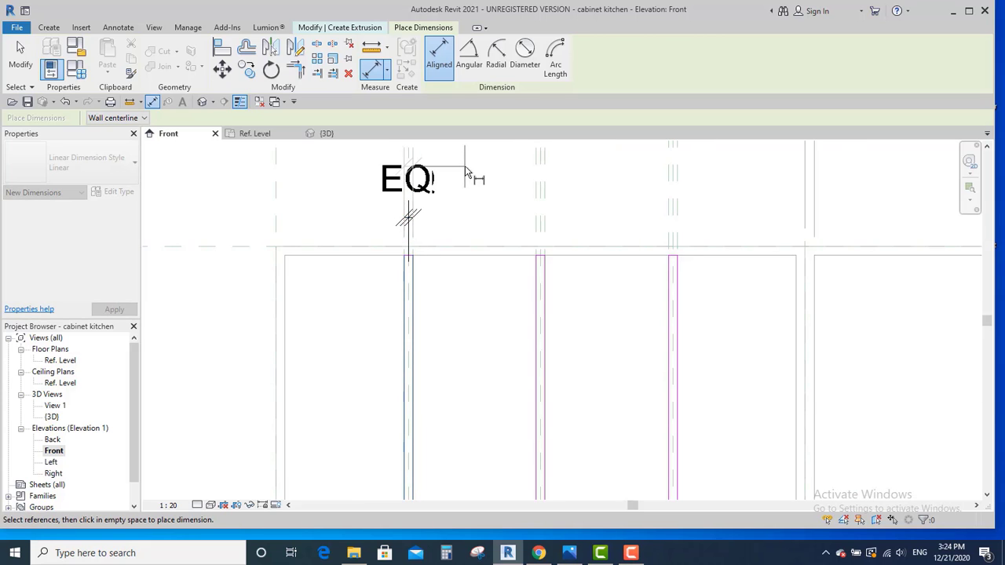
left_click(540, 339)
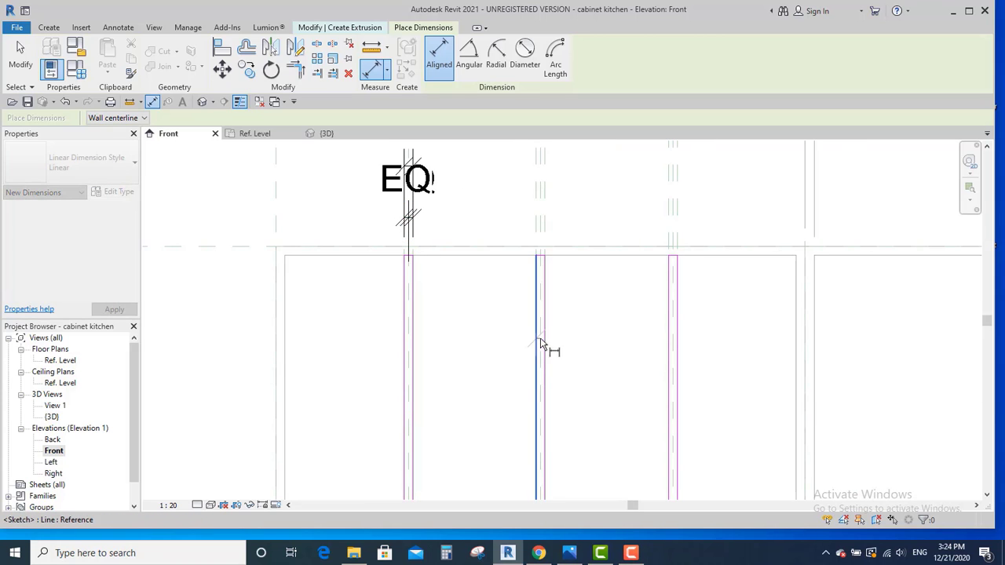
scroll(542, 340, "up", 2)
scroll(550, 345, "down", 2)
scroll(550, 346, "down", 1)
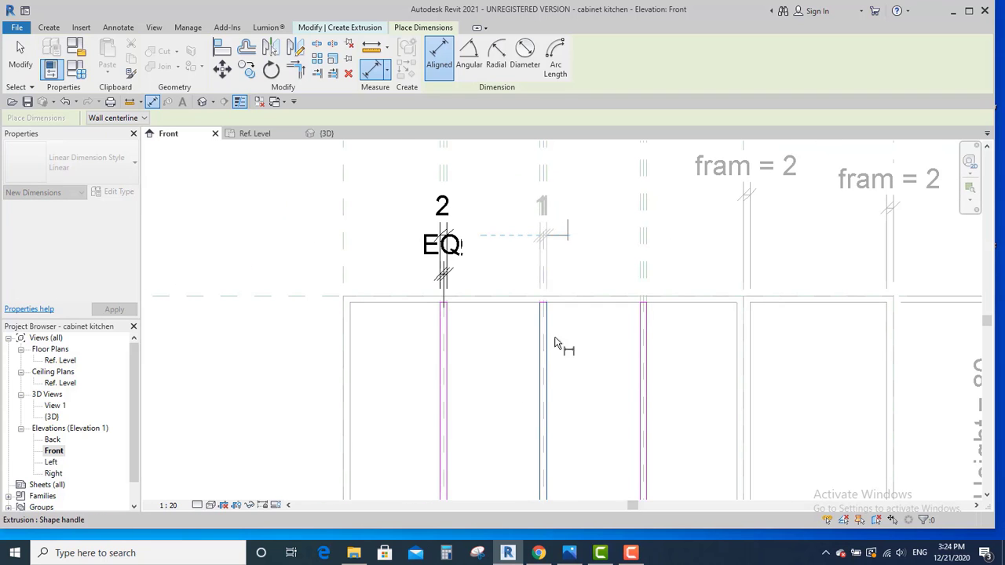
left_click(547, 353)
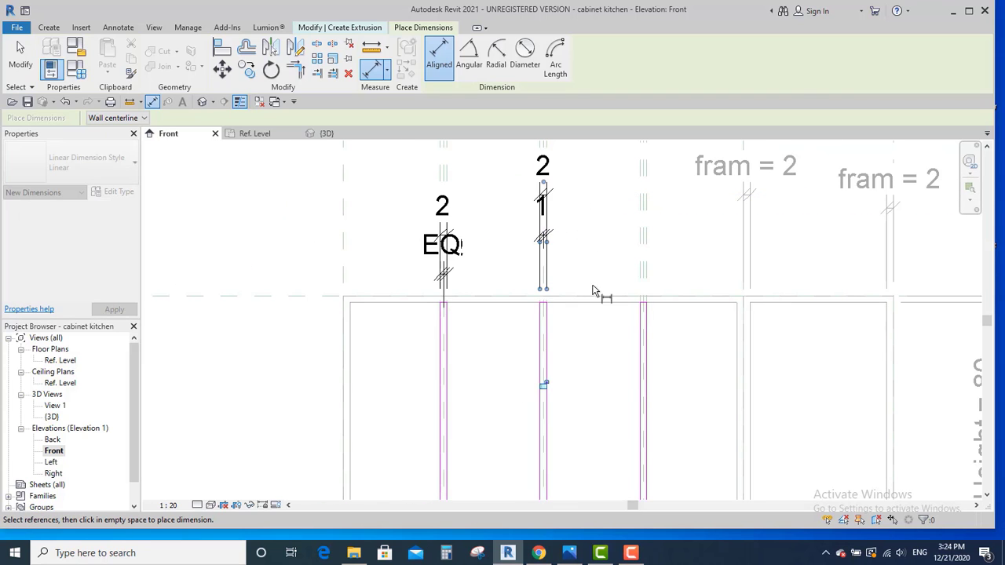
scroll(553, 252, "up", 1)
scroll(553, 253, "up", 2)
key("Escape")
key("Escape")
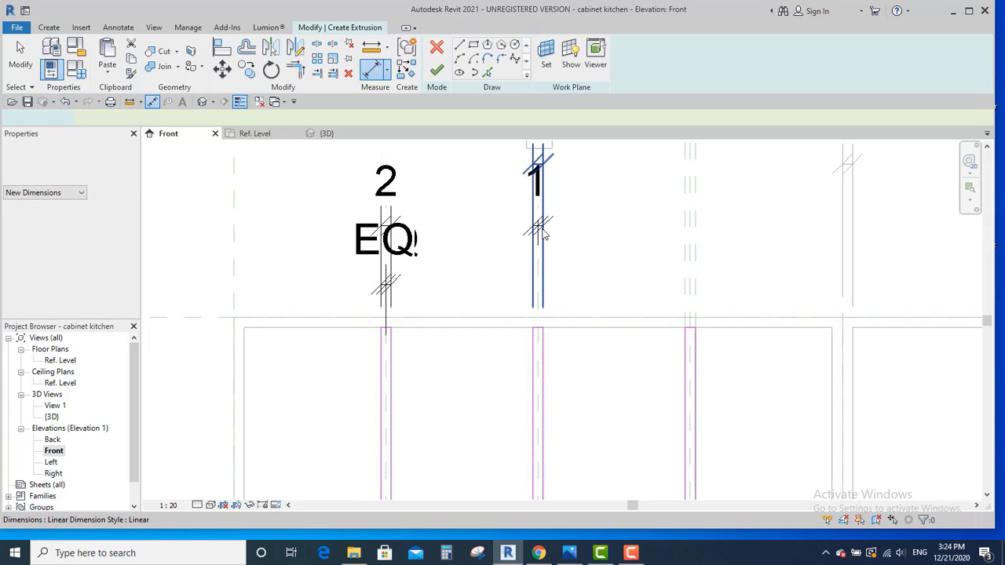
scroll(544, 234, "up", 2)
key("Escape")
left_click(554, 264)
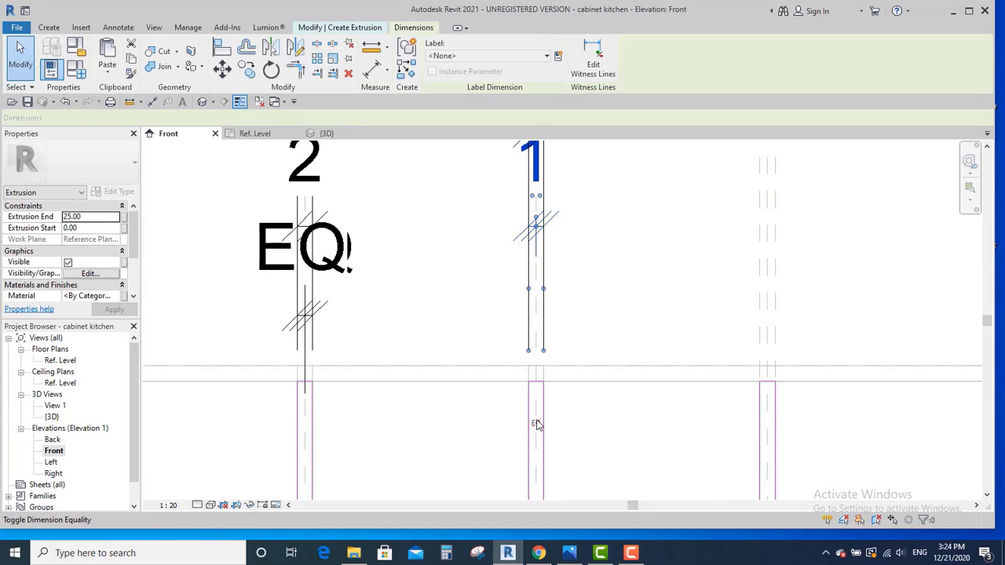
left_click(536, 422)
Step: Add an EQ thickness dimension across the third partition
scroll(581, 392, "down", 2)
middle_click_drag(581, 391, 550, 384)
key("Escape")
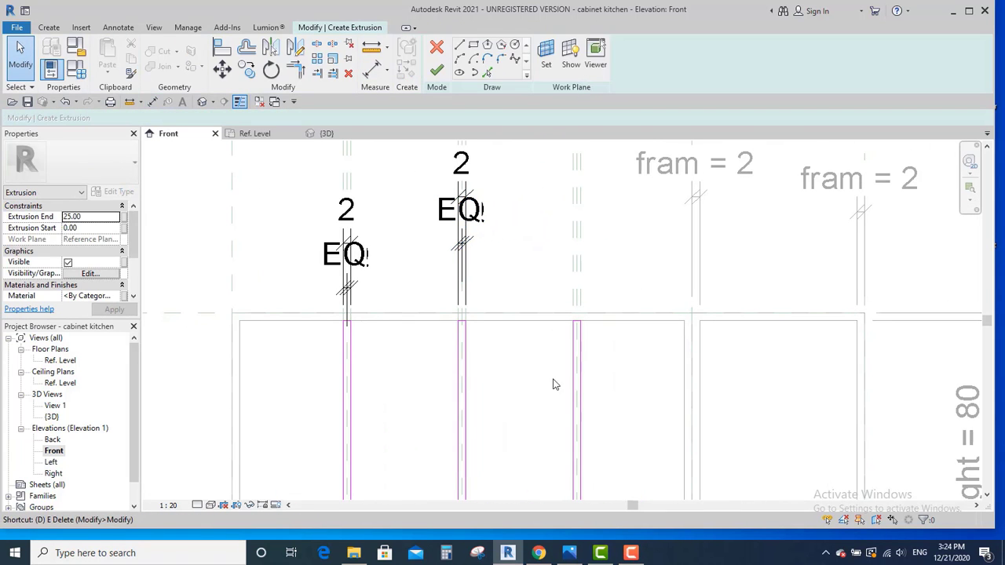
key("d")
key("i")
scroll(575, 373, "up", 1)
left_click(585, 356)
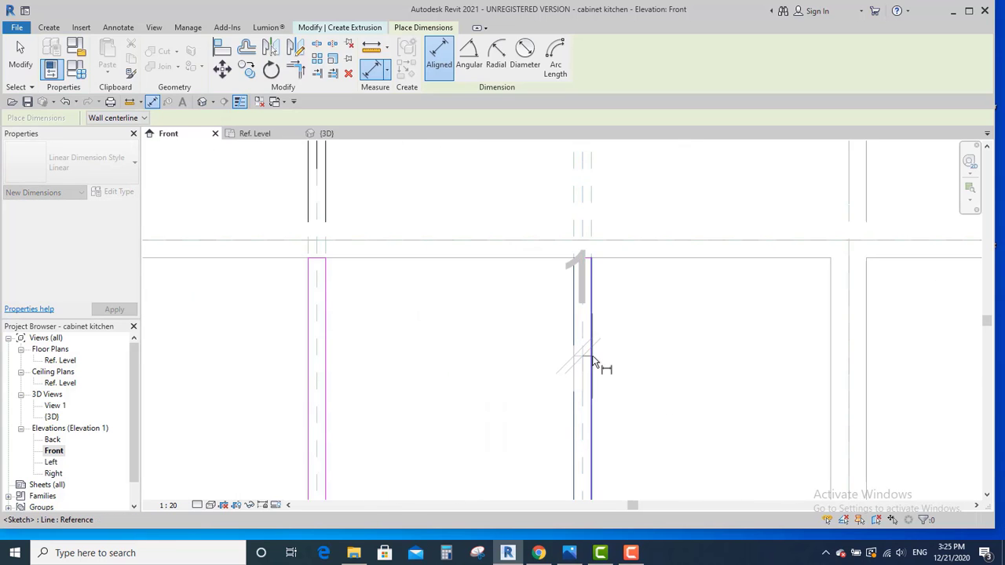
left_click(645, 282)
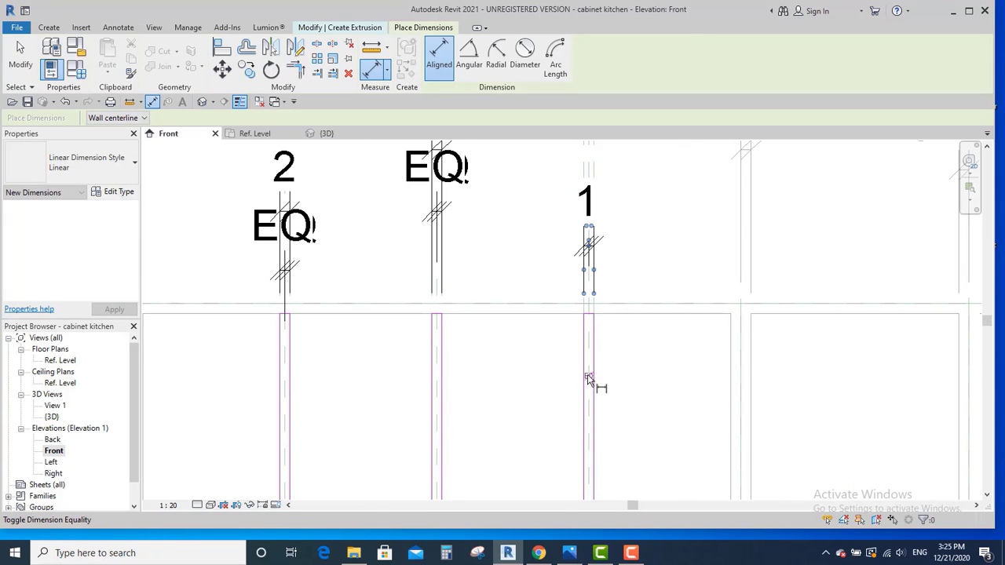
left_click(589, 382)
scroll(594, 418, "down", 1)
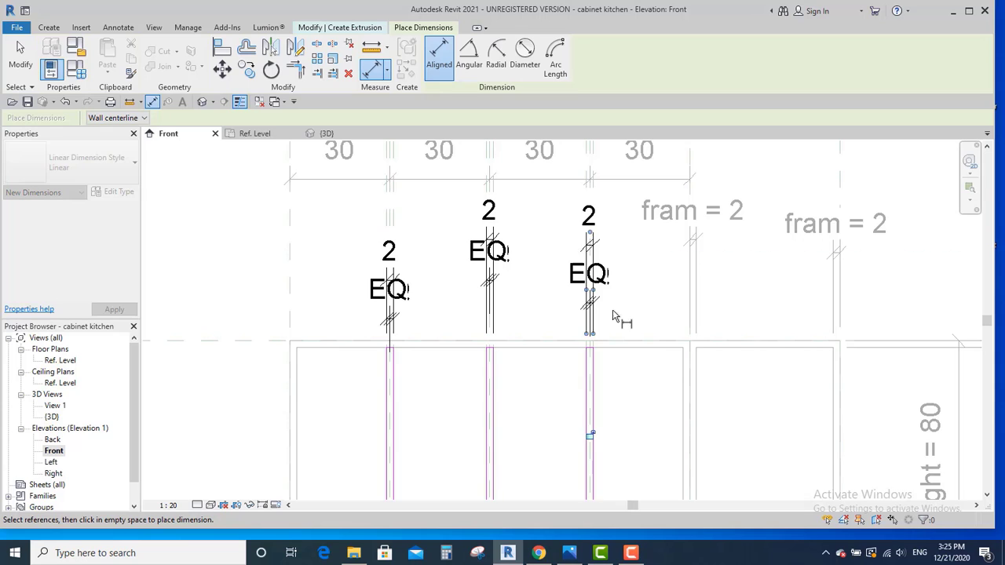
key("Escape")
Step: Label all three partition thickness dimensions with the parameter fram = 2
left_click(589, 216)
left_click(489, 210)
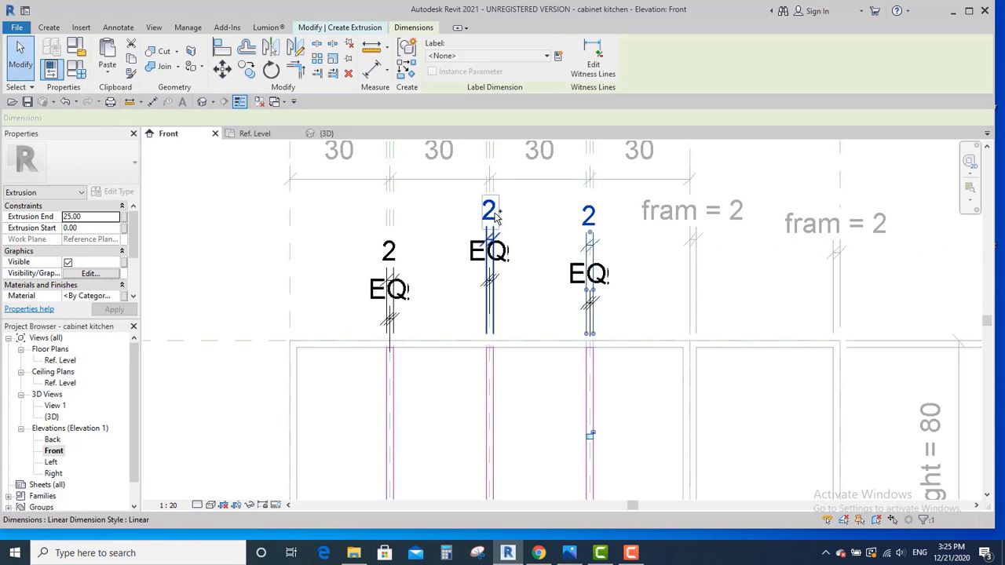
left_click(389, 251, "ctrl")
left_click(487, 56)
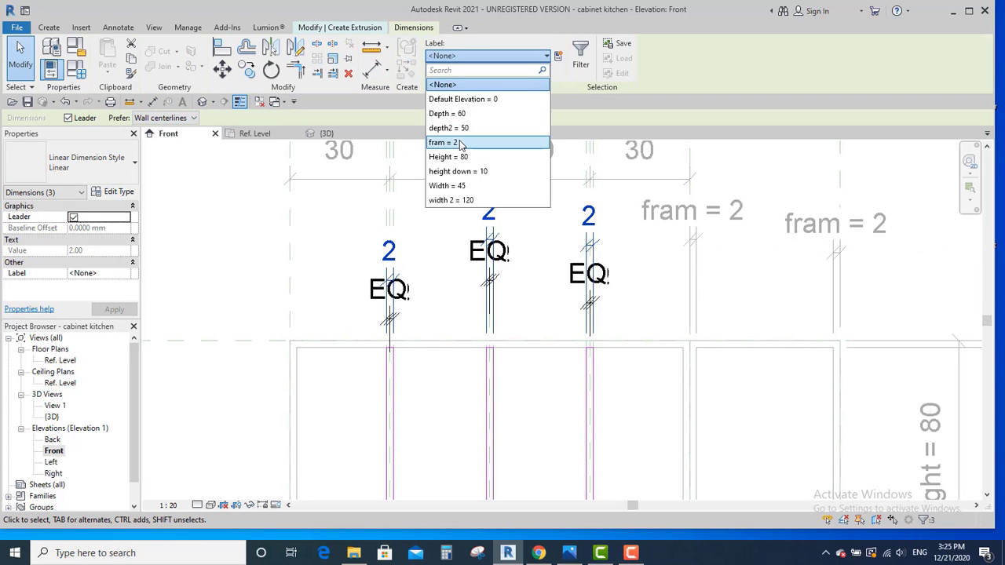
key("Return")
left_click(285, 292)
scroll(285, 291, "down", 3)
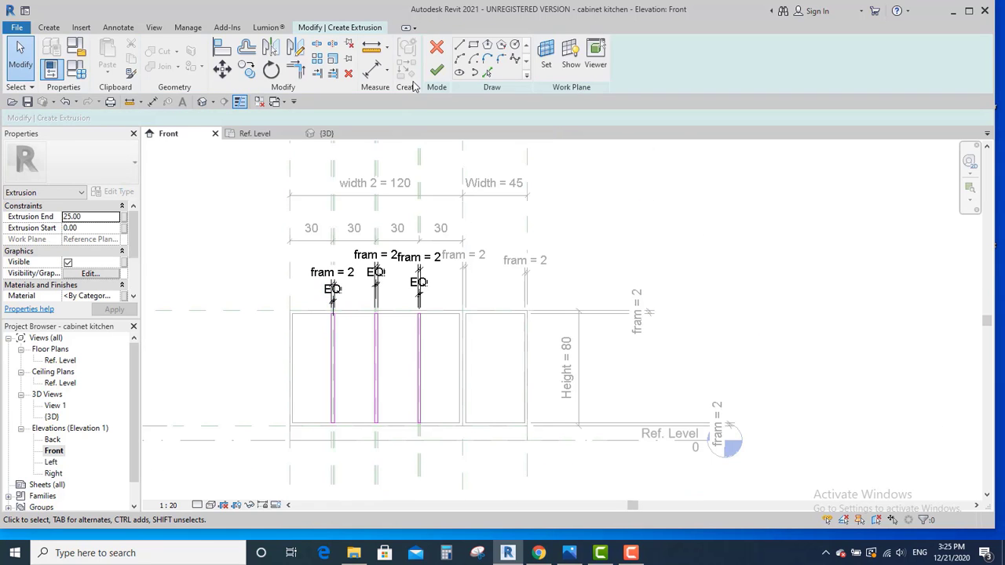
Step: In the Ref. Level plan, stretch the partition extrusion to the rear and front reference planes
left_click(460, 359)
scroll(255, 240, "down", 1)
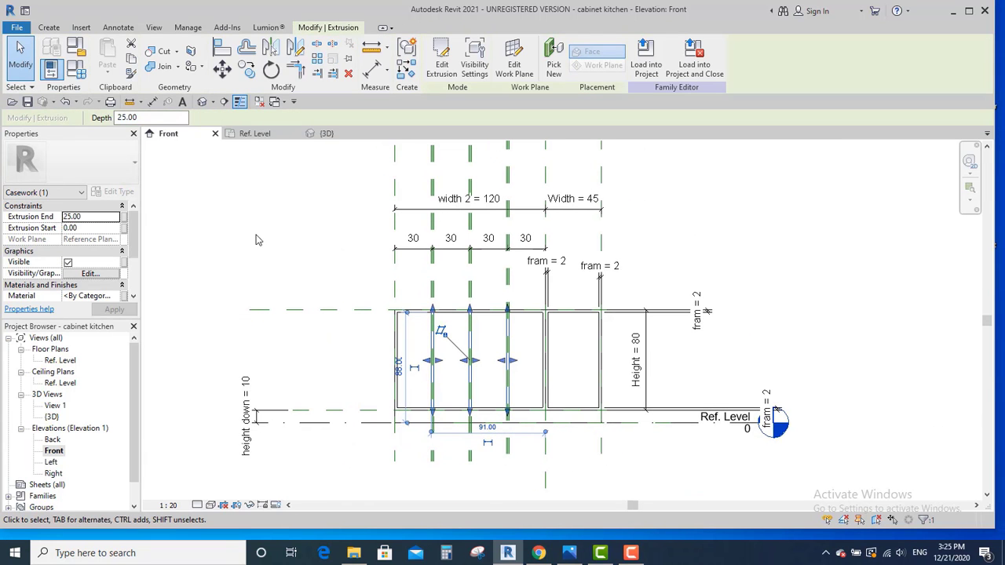
double_click(60, 360)
scroll(471, 321, "up", 2)
scroll(456, 311, "up", 2)
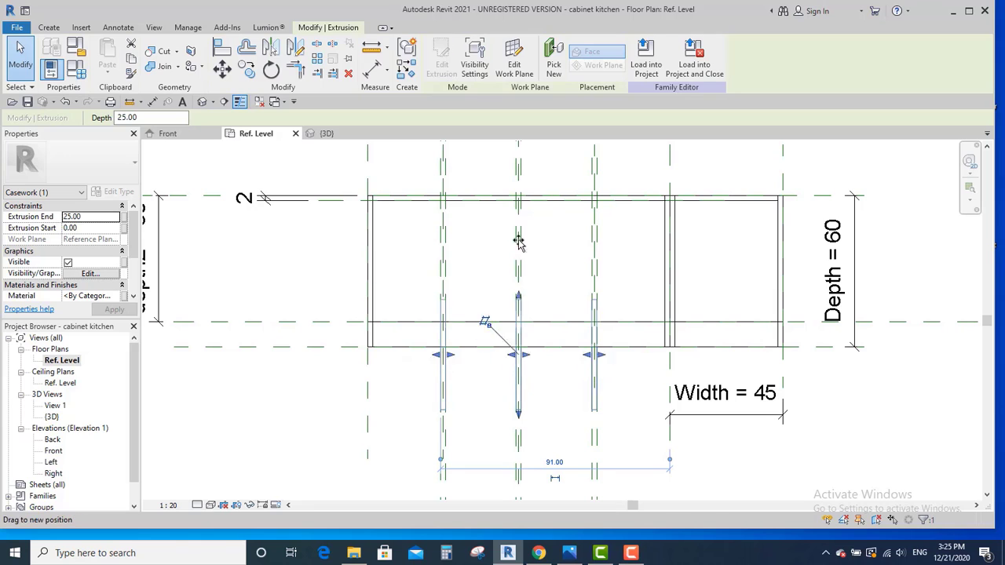
left_click_drag(518, 242, 518, 198)
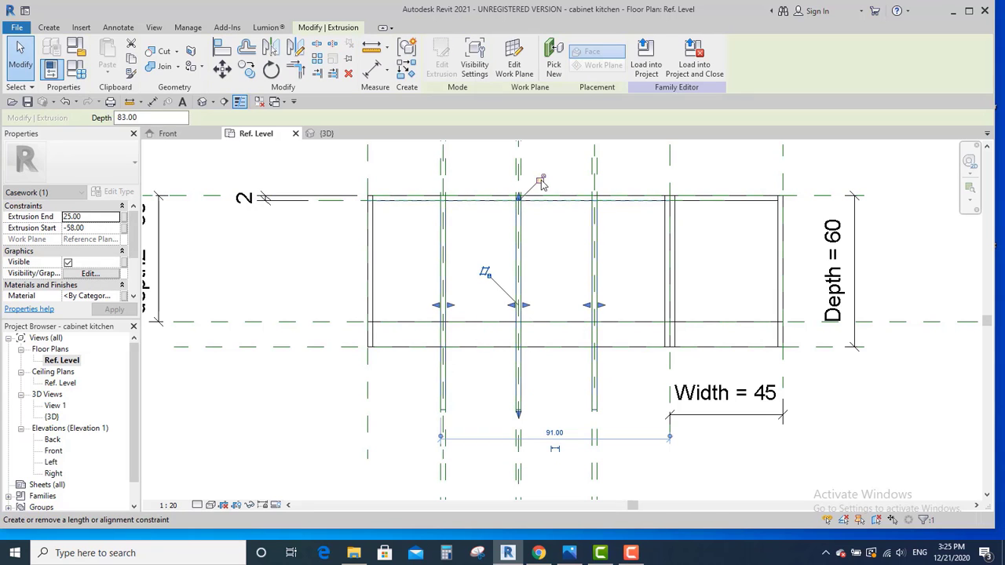
left_click_drag(519, 414, 520, 348)
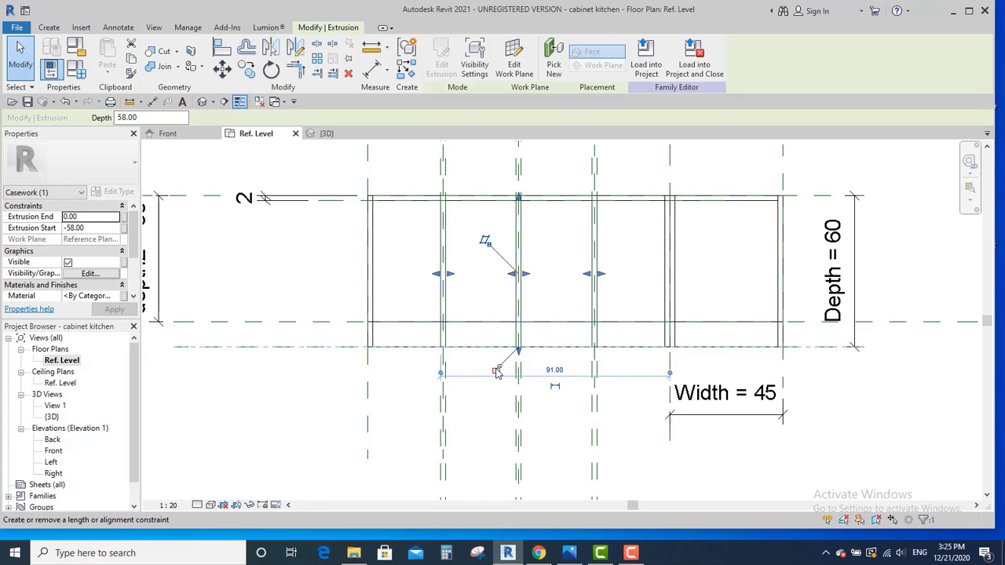
middle_click_drag(497, 370, 508, 389)
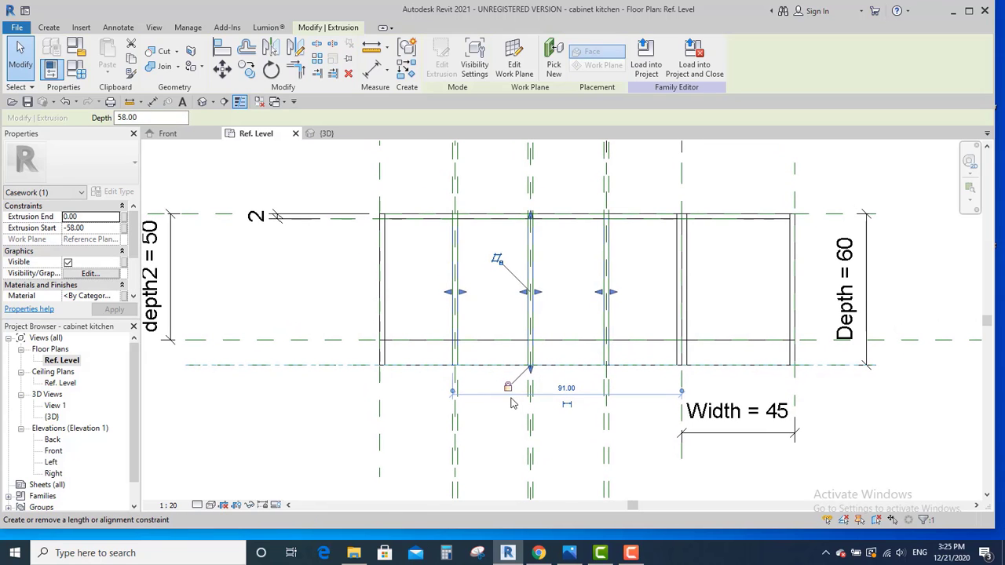
Step: Inspect the four-compartment cabinet in the {3D} view from a new angle
left_click(339, 139)
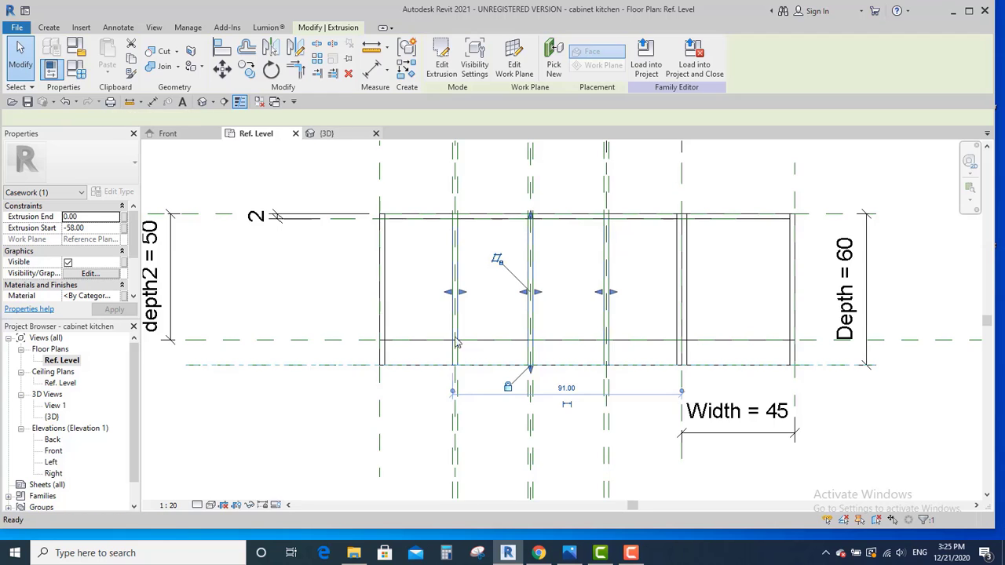
left_click(527, 381)
mouse_move(527, 382)
middle_mouse_down("shift")
mouse_move(550, 321)
mouse_move(542, 432)
mouse_move(557, 362)
mouse_move(485, 404)
mouse_move(534, 406)
mouse_move(507, 424)
mouse_move(524, 417)
mouse_move(604, 469)
middle_mouse_up("shift")
Step: In Family Types, apply Depth 60, depth2 55, Height 85 and height down 8, then OK
key("f")
key("t")
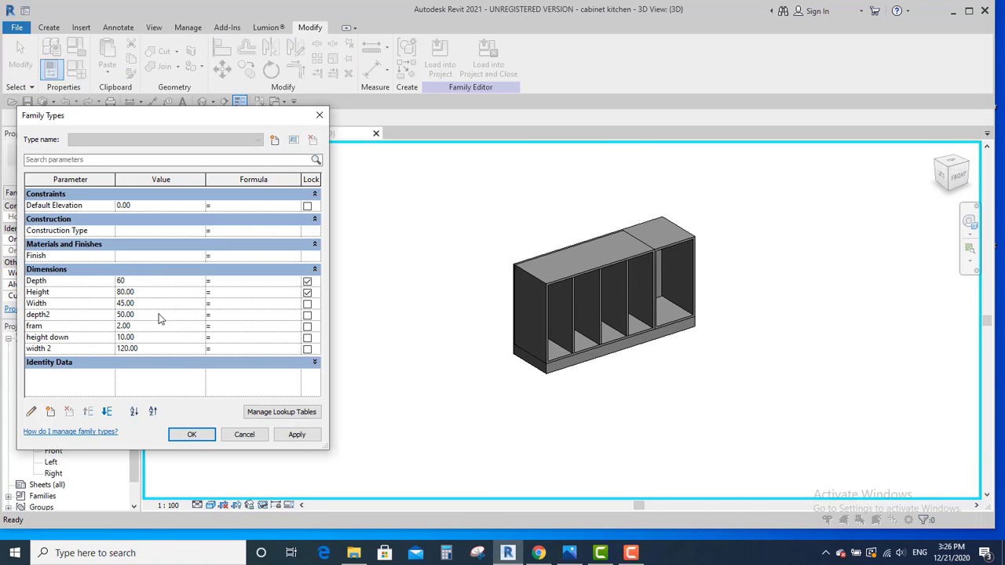
left_click(296, 435)
type("55")
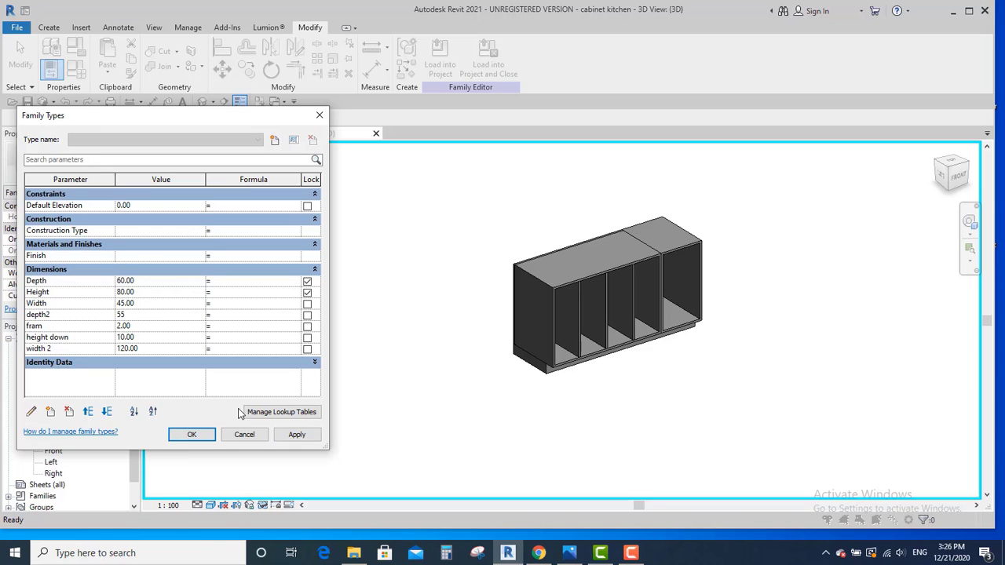
left_click(309, 437)
type("85")
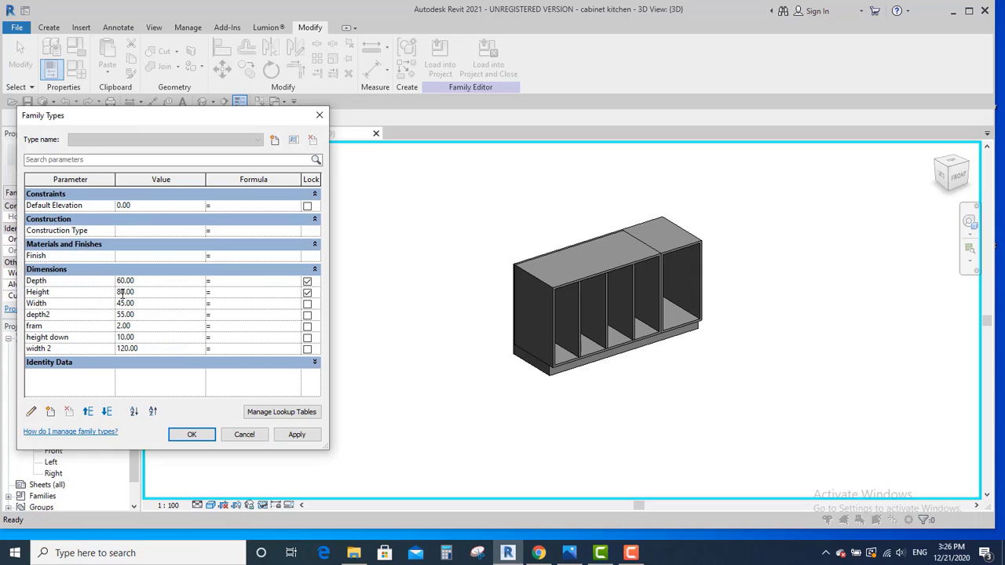
left_click(310, 438)
left_click(140, 339)
type("8")
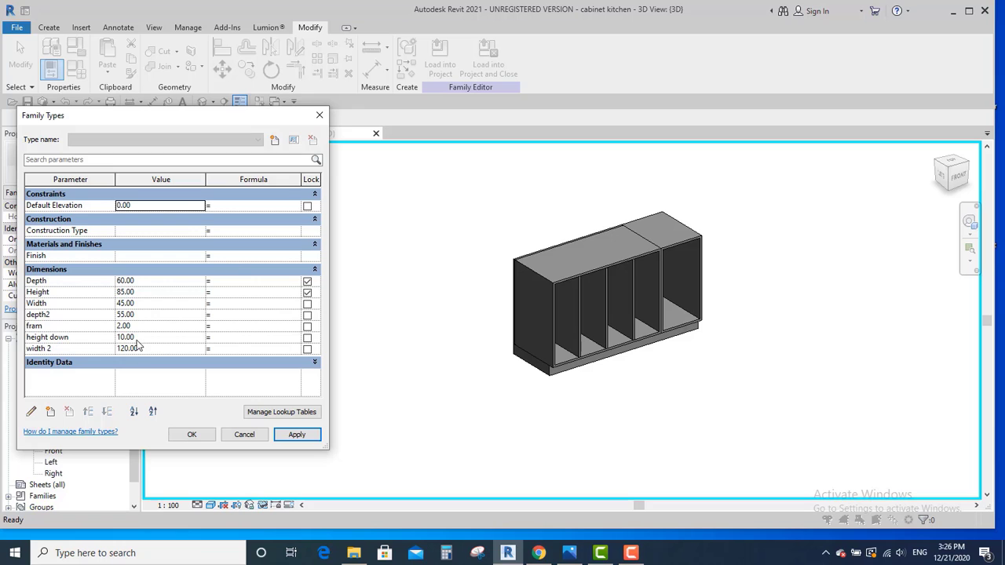
left_click(290, 437)
left_click(190, 434)
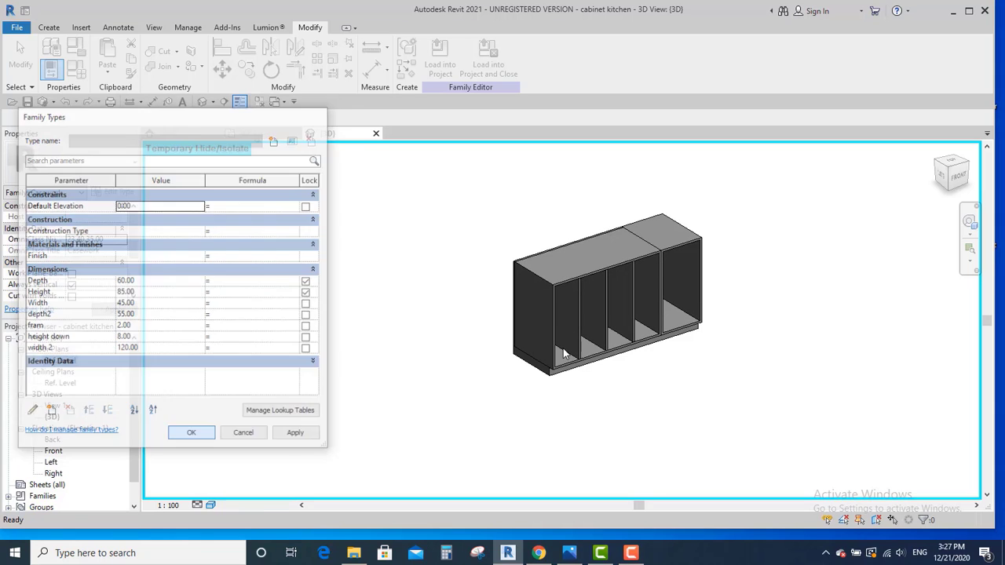
mouse_move(563, 348)
middle_mouse_down("shift")
mouse_move(571, 337)
mouse_move(330, 326)
middle_mouse_up("shift")
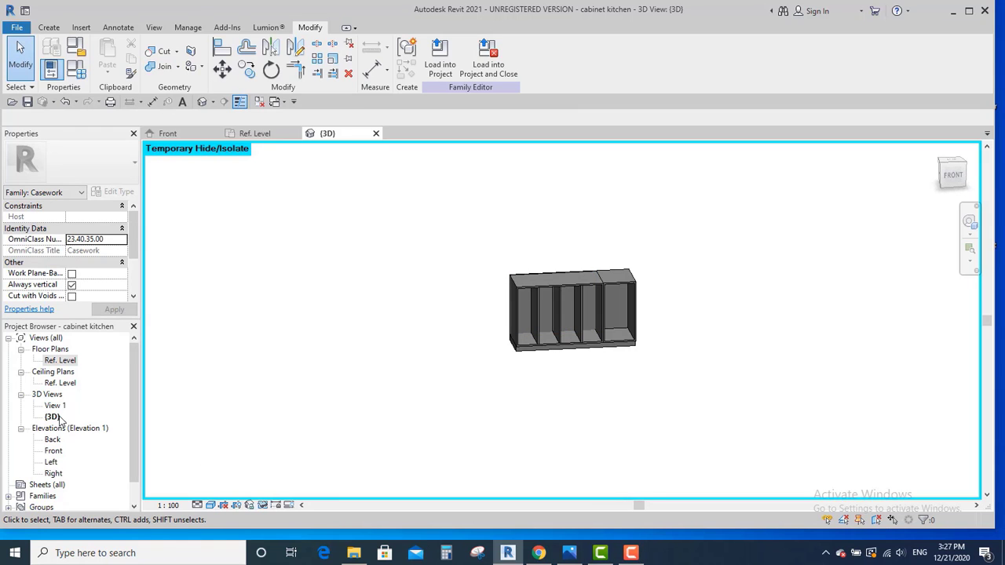
Step: In the Front elevation, start a new extrusion with a 27 × 81 rectangle over the leftmost compartment
double_click(54, 452)
scroll(503, 369, "up", 2)
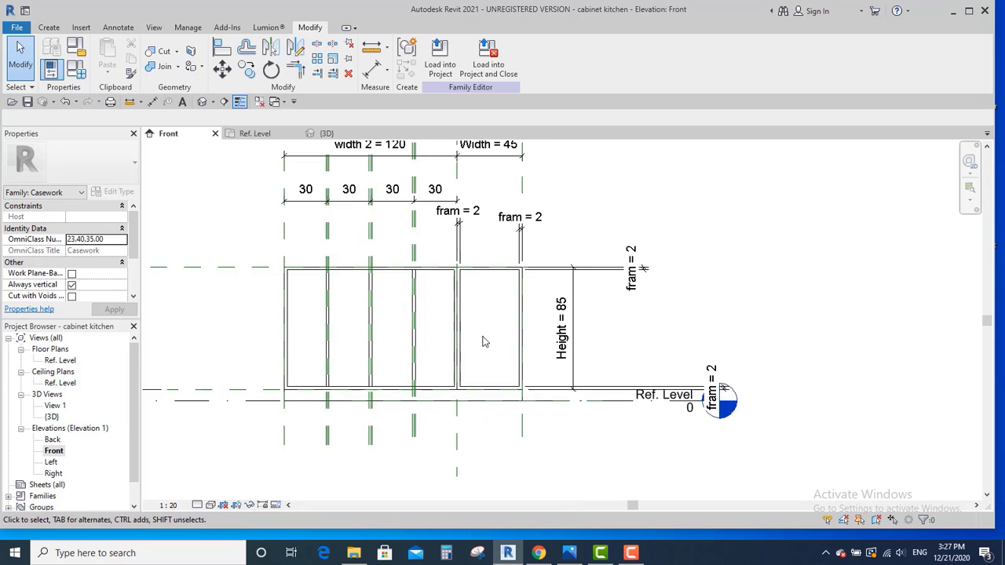
scroll(495, 326, "up", 2)
scroll(514, 307, "up", 1)
left_click(48, 28)
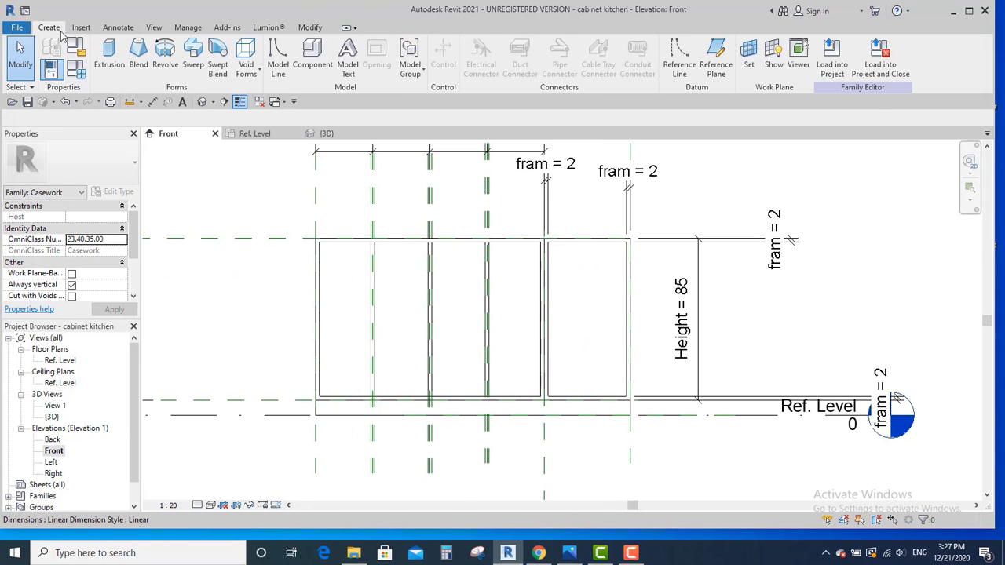
left_click(105, 57)
left_click(473, 45)
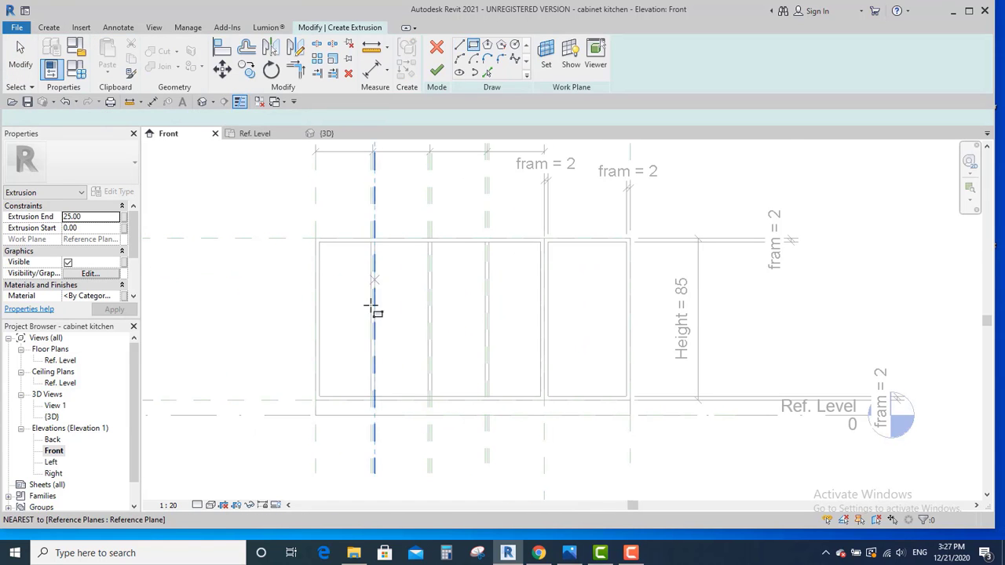
scroll(369, 299, "up", 1)
left_click(306, 224)
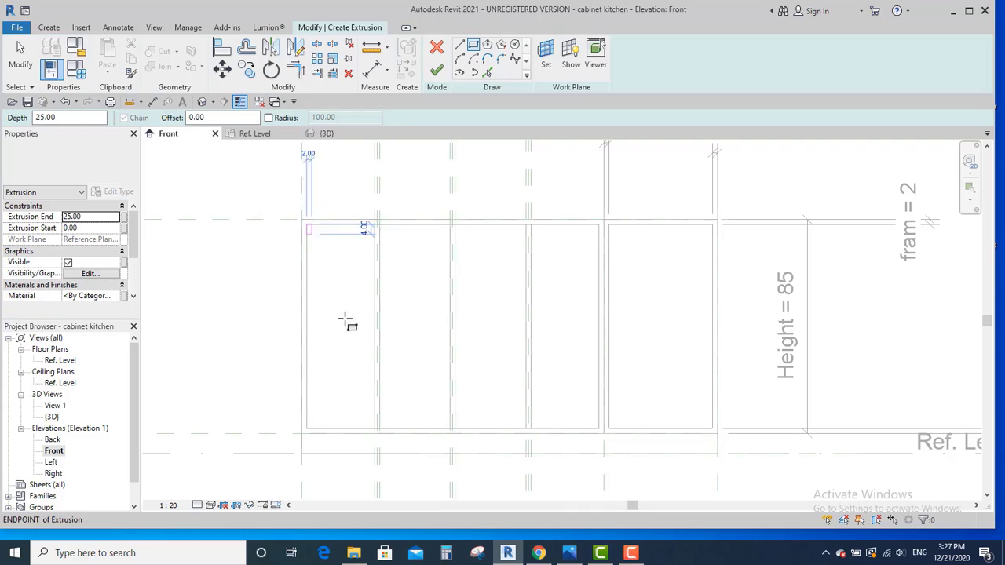
left_click(375, 429)
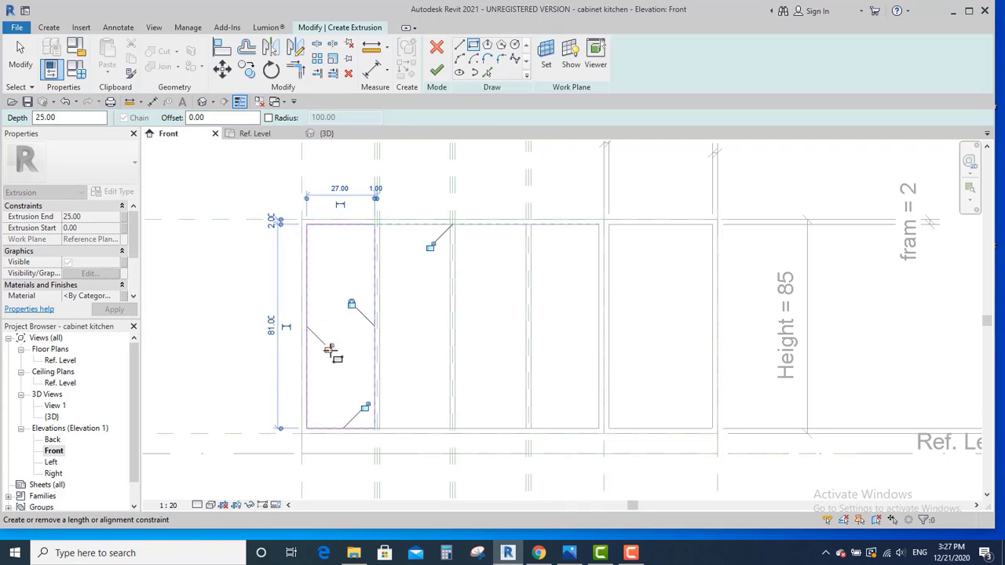
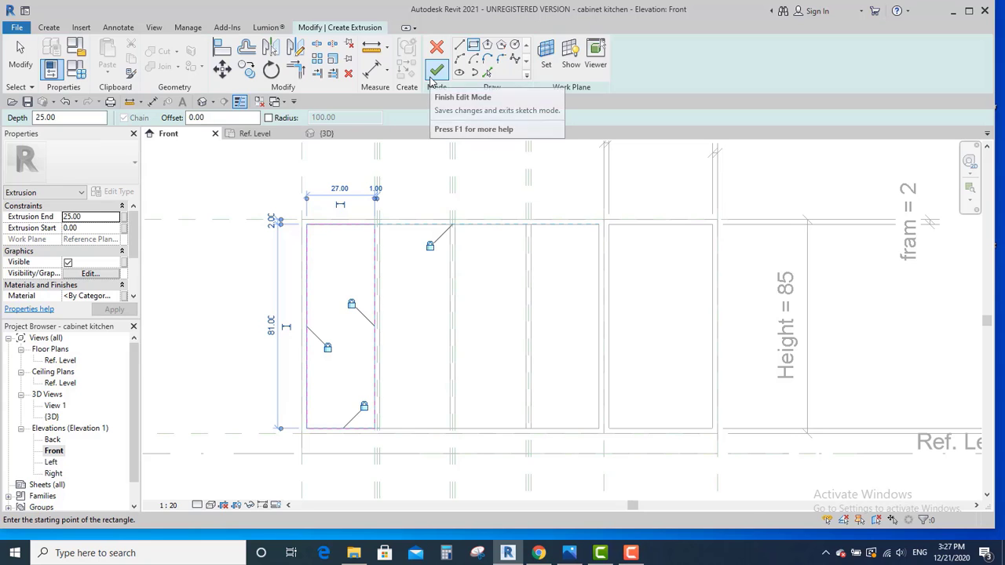
Step: Finish the left-panel sketch and start a new rectangle-based extrusion sketch
left_click(432, 76)
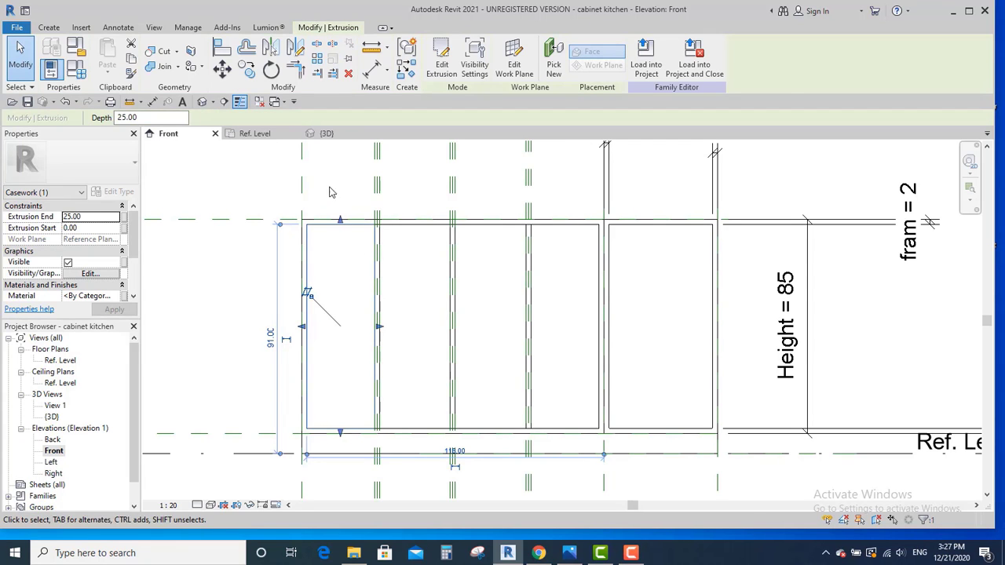
left_click(49, 27)
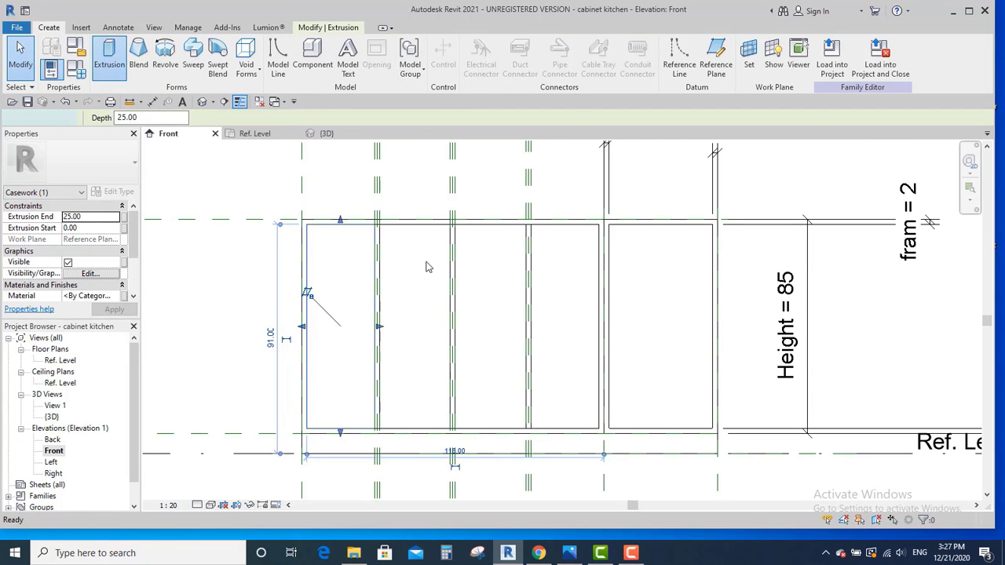
left_click(380, 225)
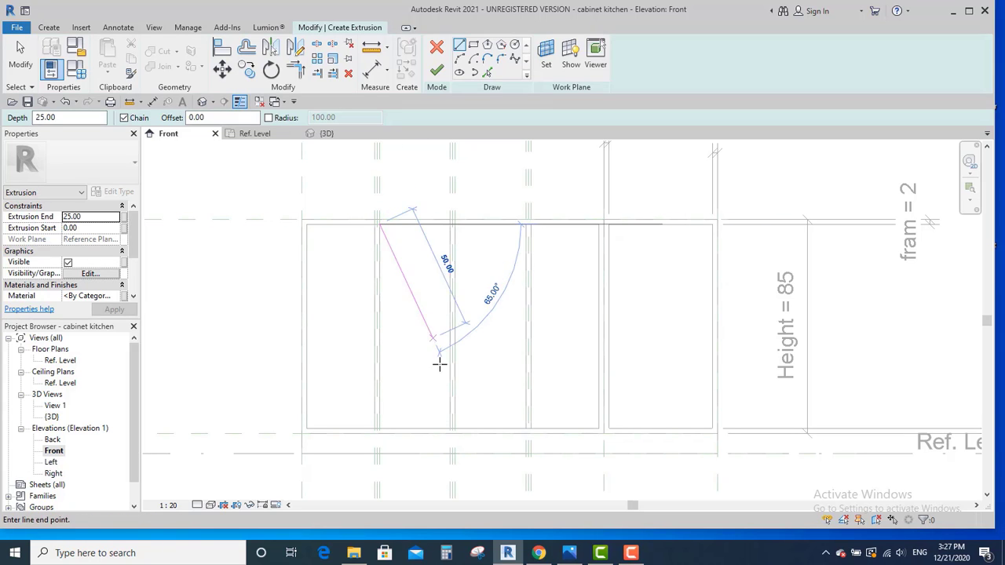
key("Escape")
left_click(474, 45)
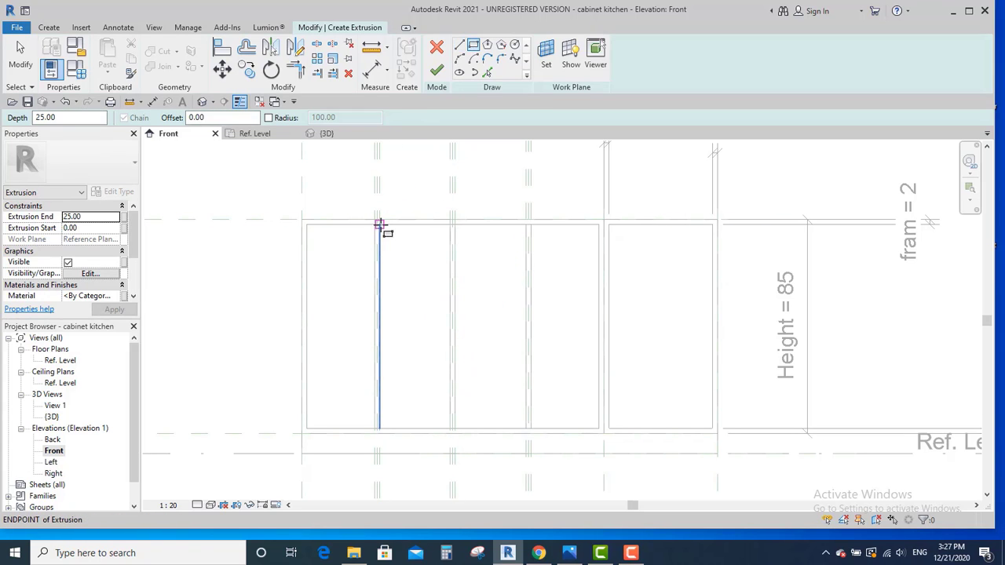
scroll(381, 224, "up", 2)
scroll(376, 224, "up", 2)
scroll(374, 222, "up", 1)
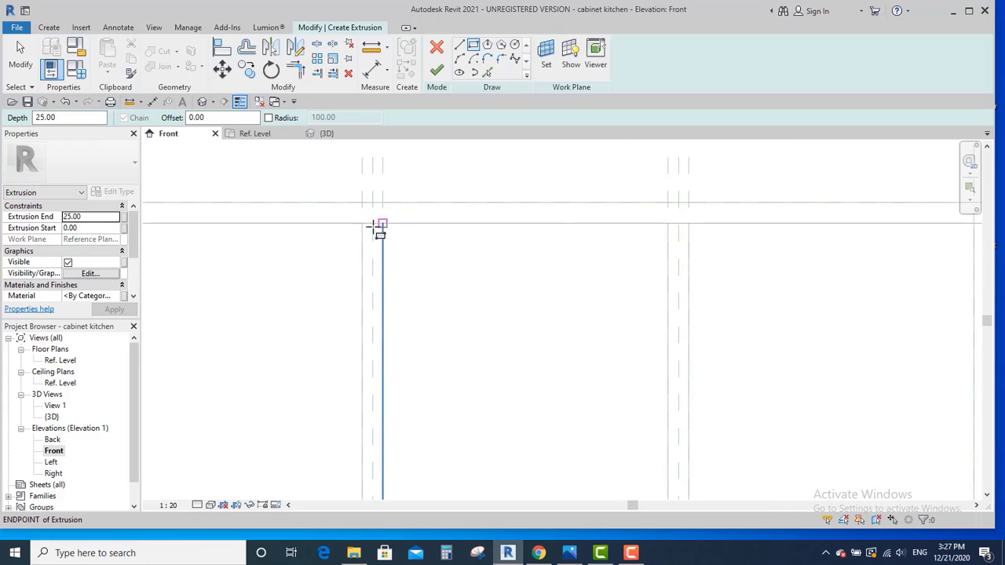
scroll(372, 226, "up", 1)
key("Escape")
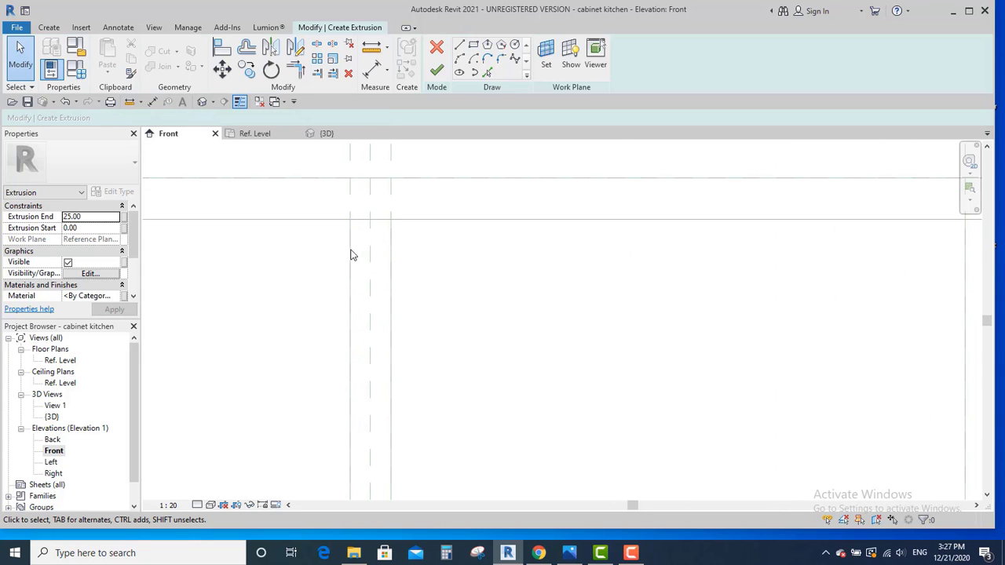
Step: Finish, undo, then cancel the extrusion sketch and confirm discarding it
scroll(353, 235, "down", 2)
scroll(353, 236, "down", 2)
scroll(332, 280, "down", 1)
left_click(434, 69)
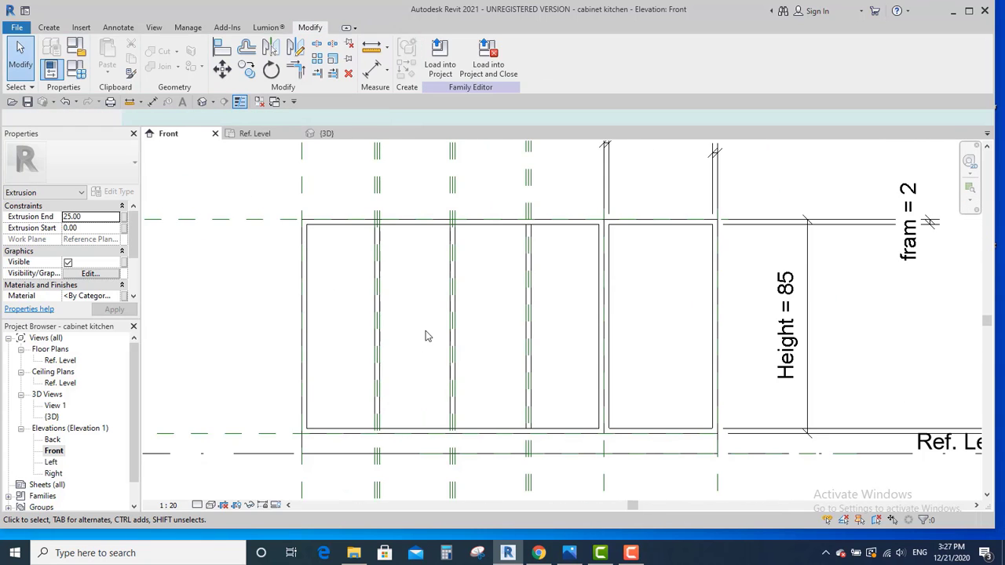
key("ctrl+z")
left_click(375, 258)
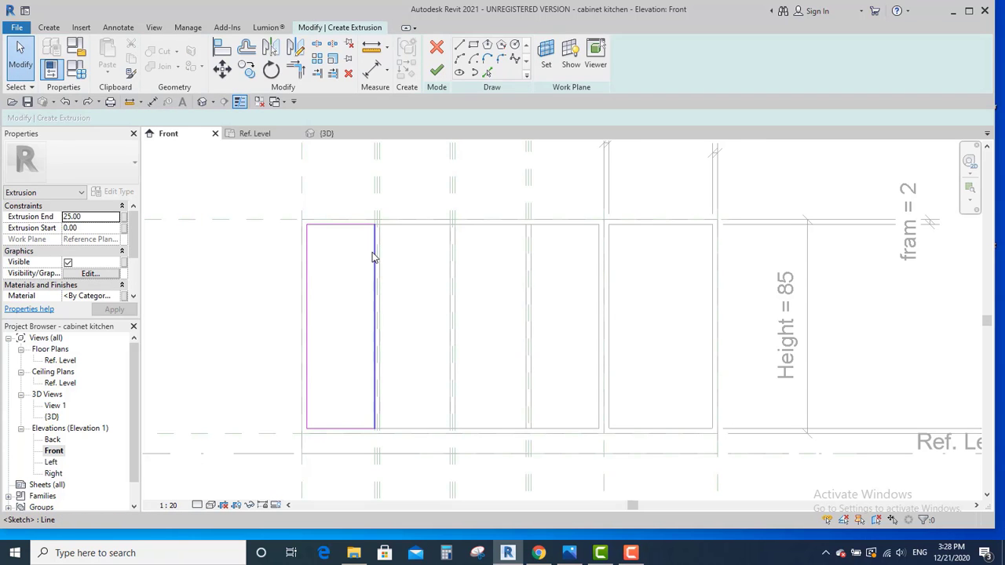
scroll(375, 300, "up", 2)
scroll(379, 343, "up", 1)
scroll(366, 346, "down", 1)
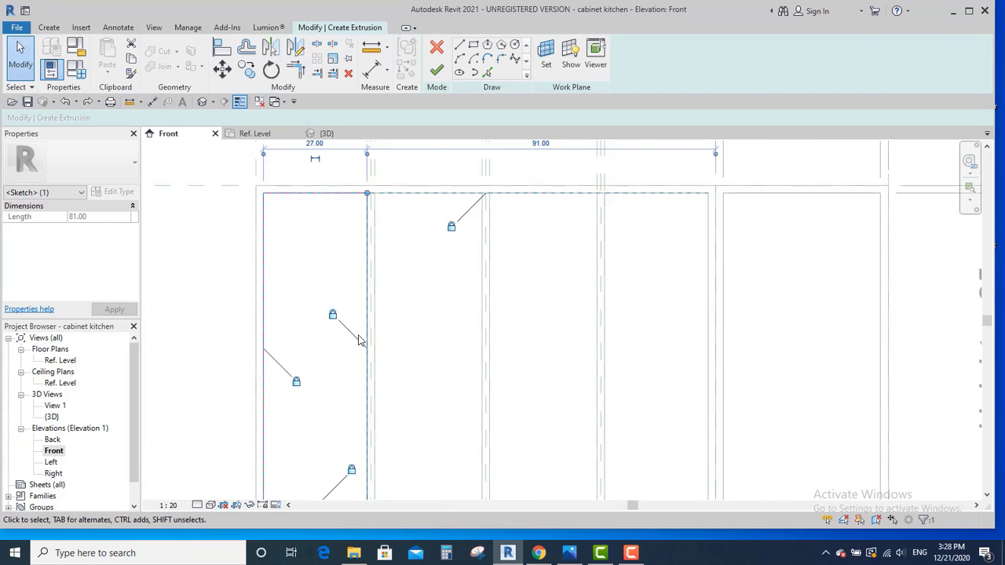
scroll(365, 340, "down", 1)
key("Escape")
key("Escape")
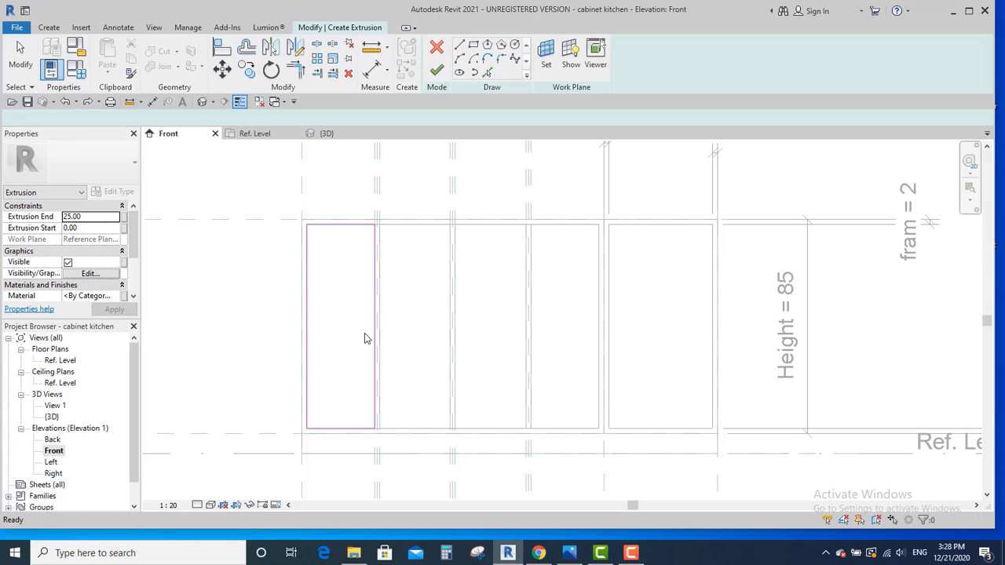
left_click(437, 48)
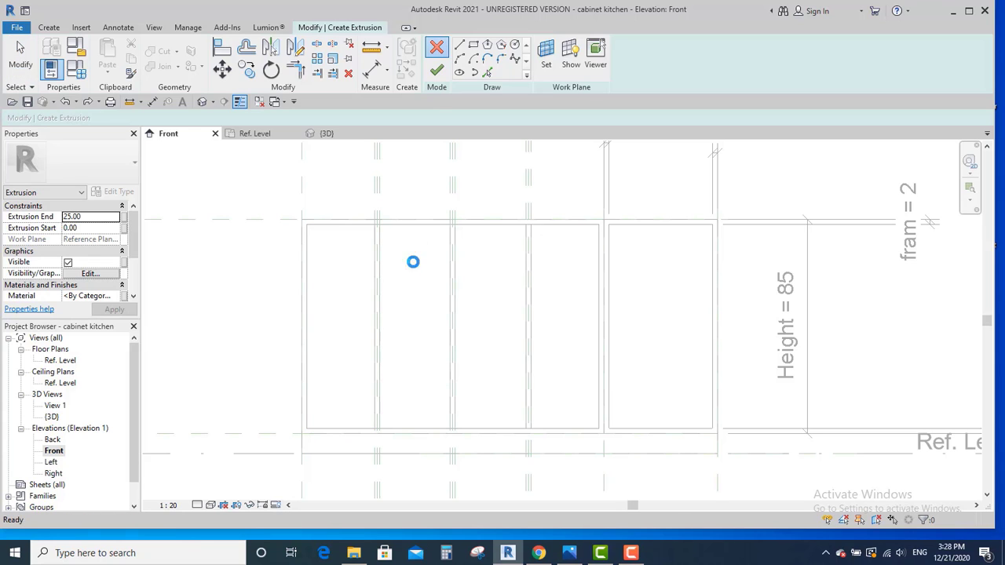
key("Return")
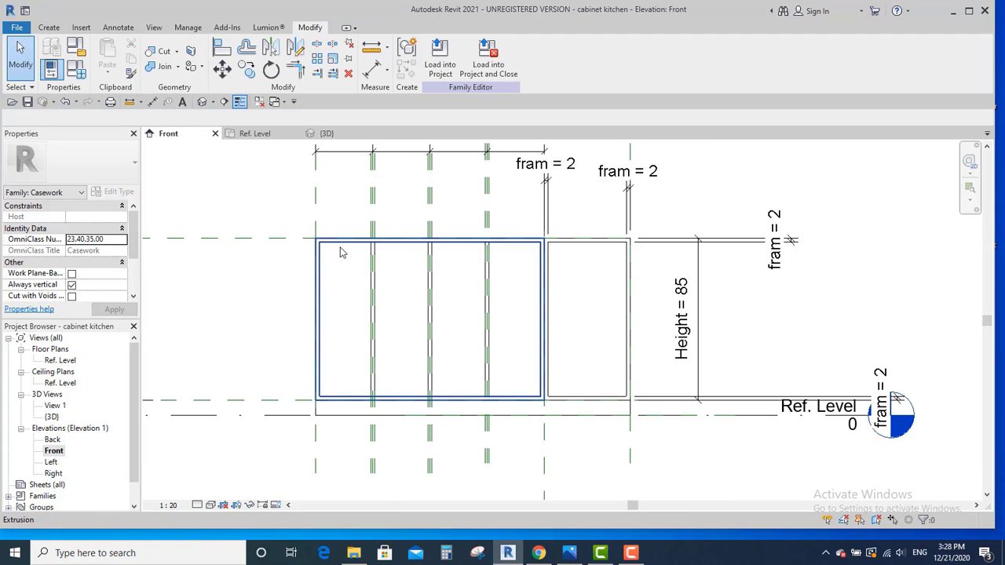
Step: Sketch an extrusion rectangle snapped to the leftmost opening's reference planes
left_click(47, 28)
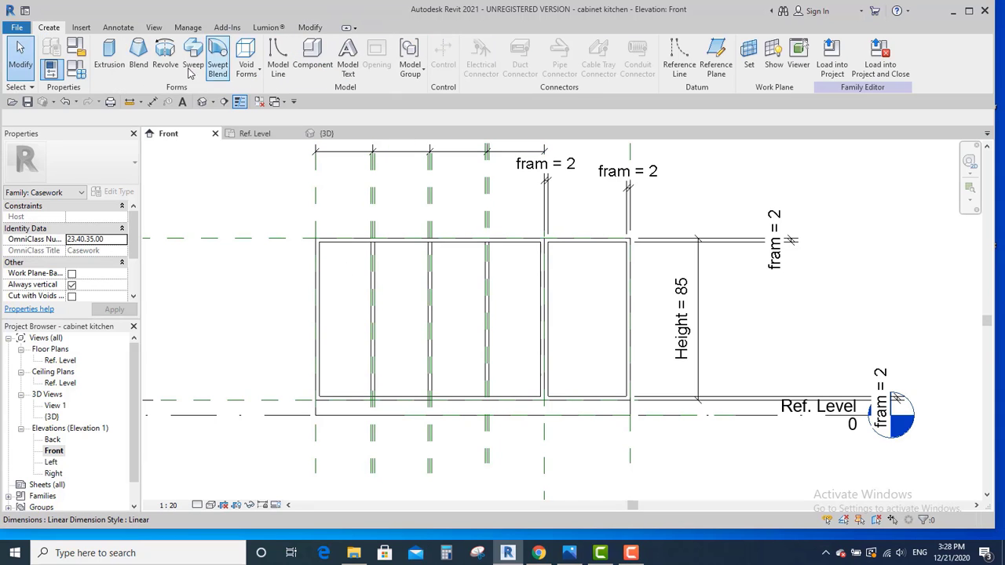
left_click(105, 58)
left_click(471, 47)
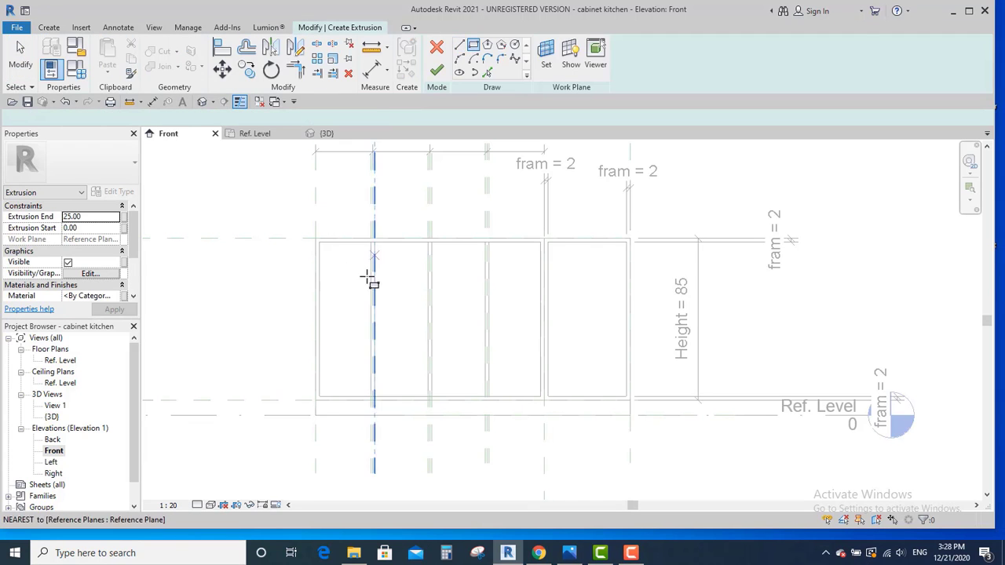
left_click(321, 240)
scroll(373, 377, "up", 3)
scroll(374, 401, "up", 3)
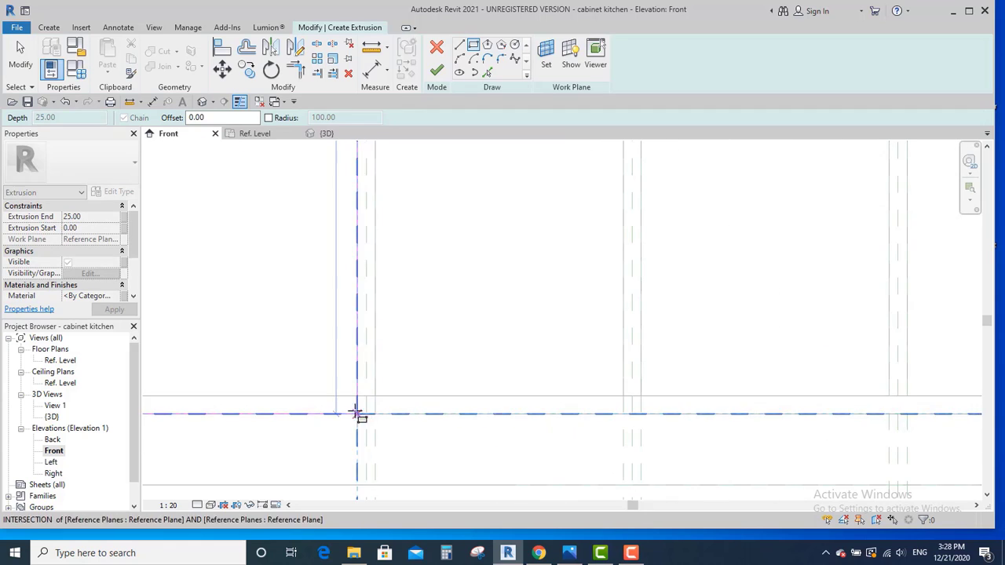
left_click(391, 396)
Step: Finish the sketch as the 25-deep, 81-high left door panel
scroll(392, 400, "down", 3)
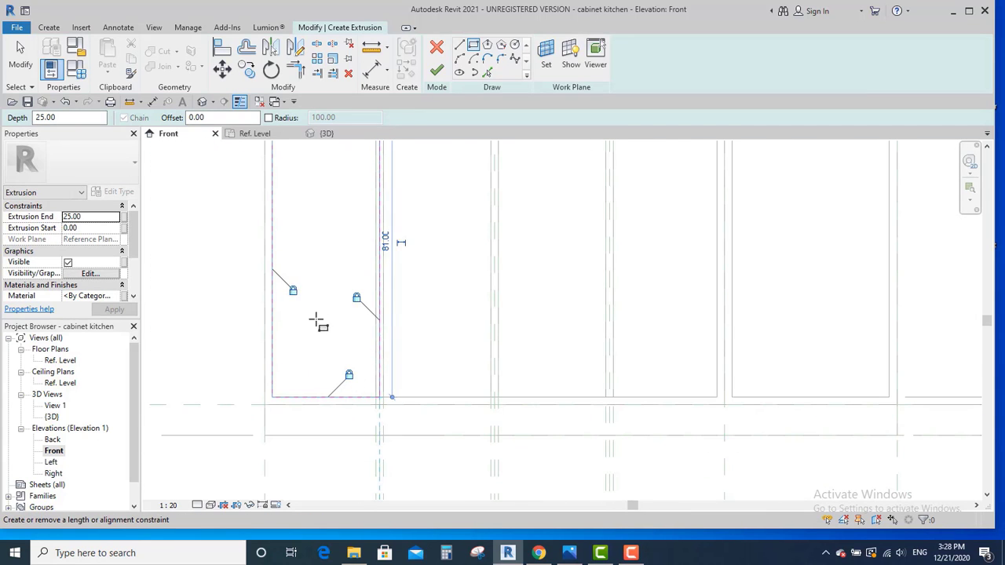
scroll(314, 322, "down", 2)
scroll(384, 261, "up", 2)
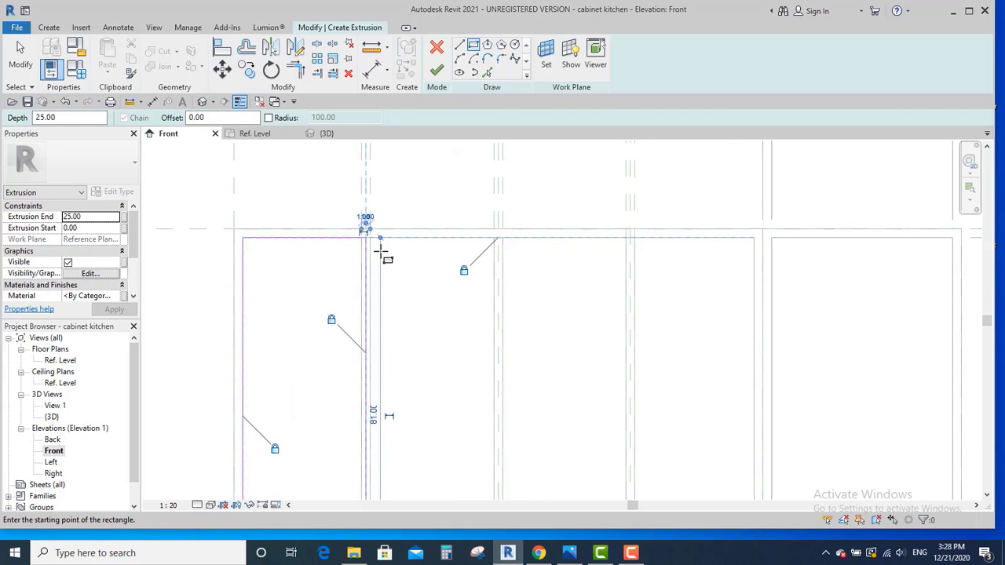
scroll(385, 260, "up", 2)
scroll(385, 261, "up", 1)
left_click(438, 72)
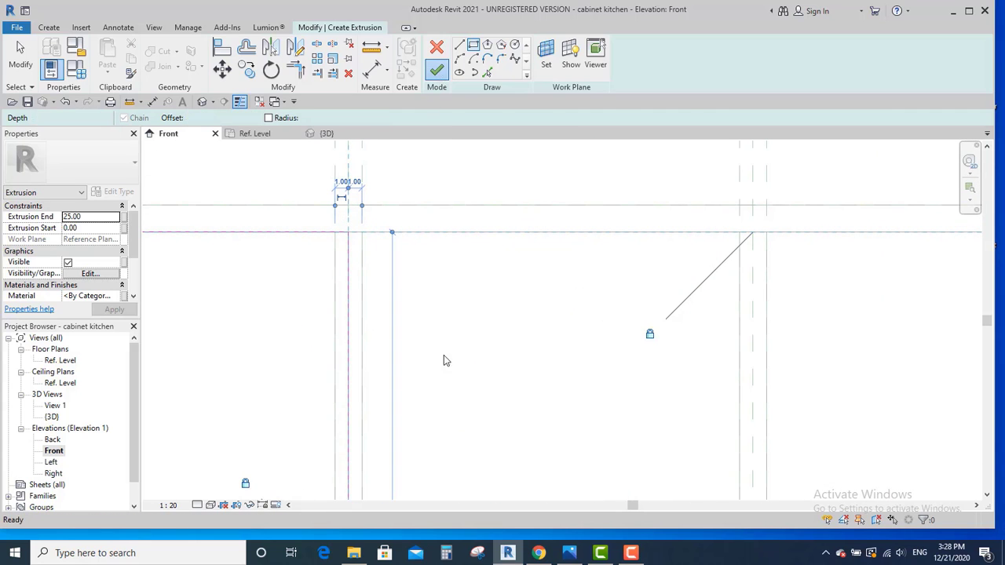
middle_click_drag(443, 355, 438, 335)
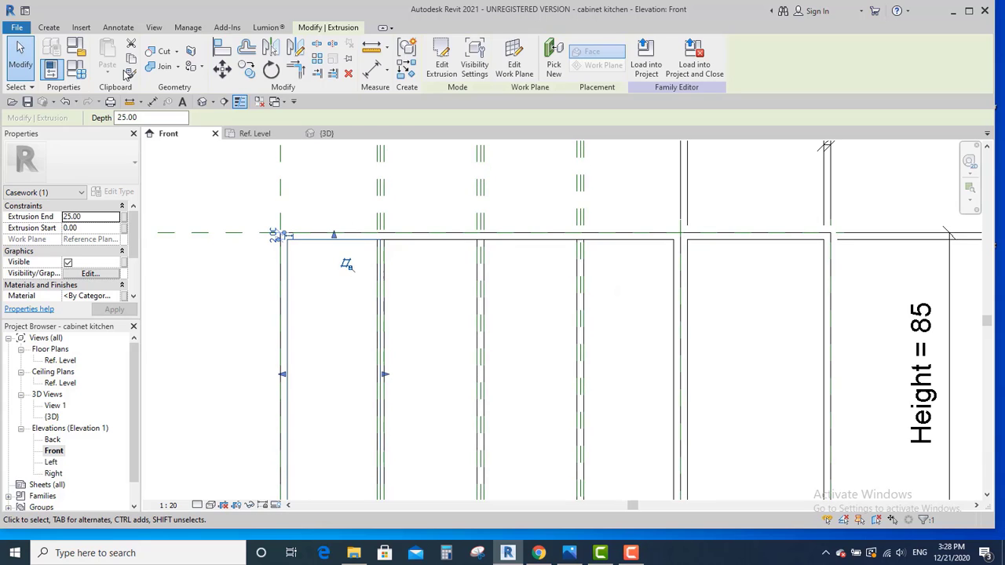
Step: Sketch an extrusion rectangle between the second door opening's reference planes
left_click(50, 28)
left_click(108, 54)
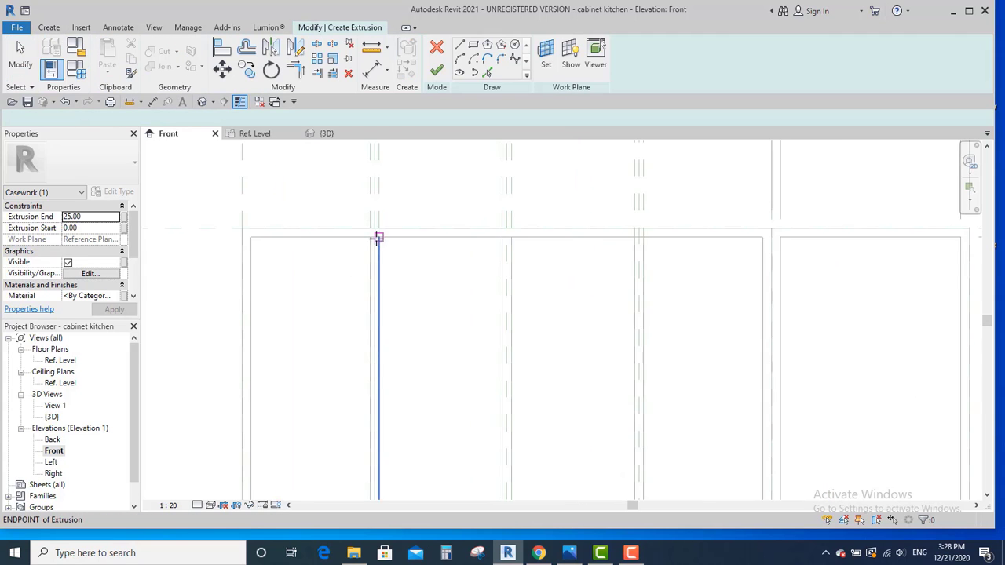
left_click(473, 44)
left_click(374, 236)
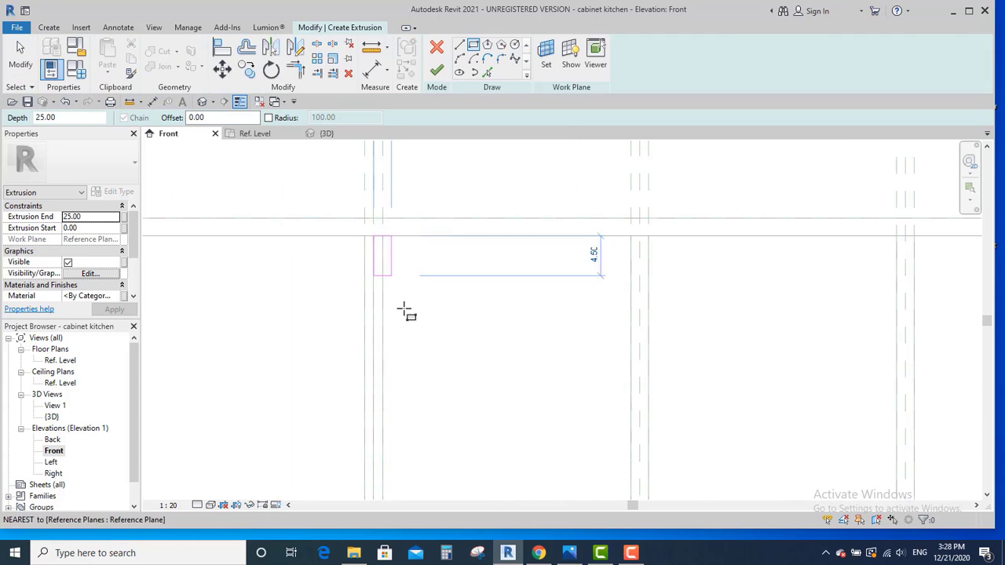
left_click(445, 386)
scroll(428, 298, "down", 2)
left_click(393, 207)
scroll(475, 431, "up", 2)
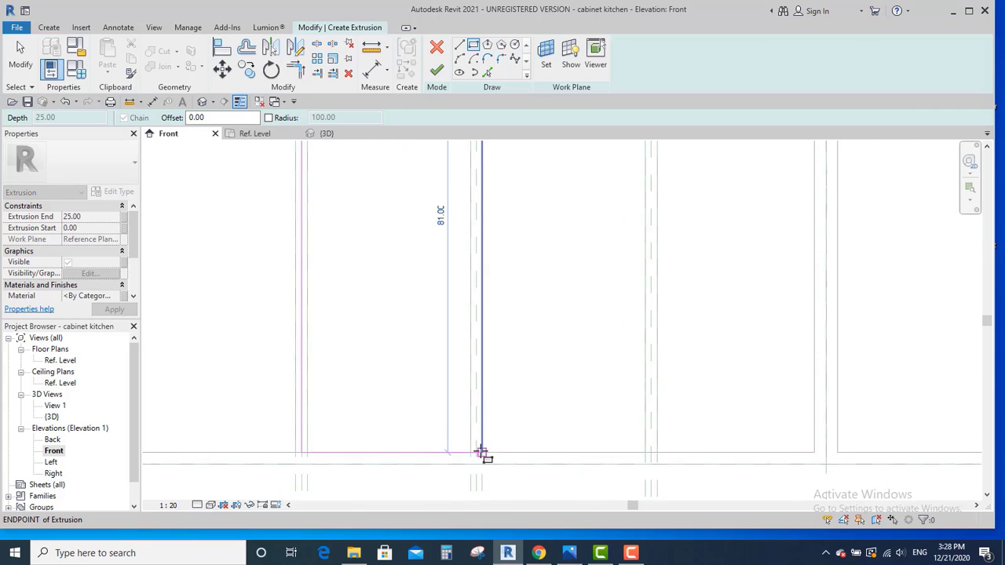
scroll(475, 454, "up", 2)
left_click(474, 453)
Step: Finish the sketch as a 25-deep panel, 30 wide and 81 high
scroll(429, 370, "down", 2)
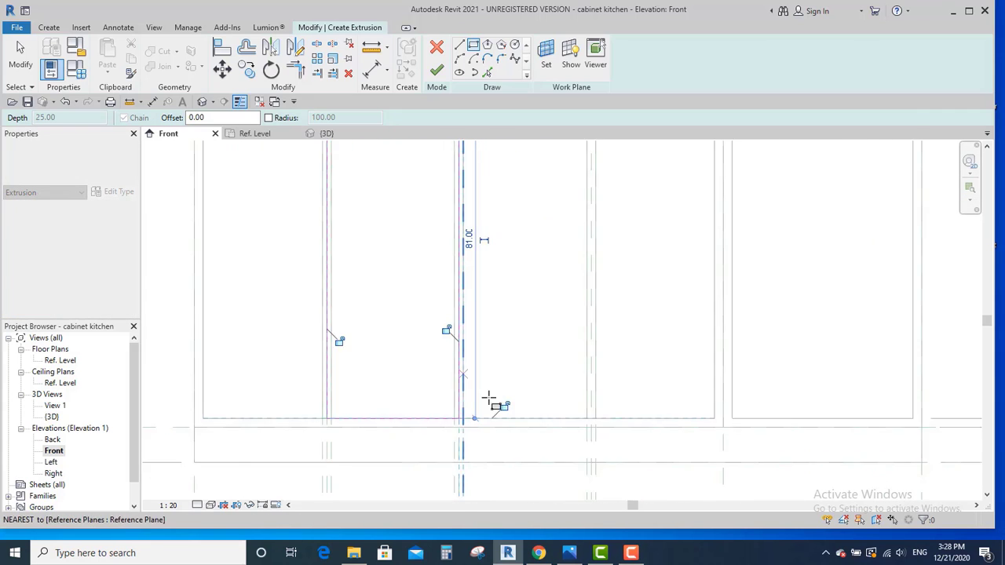
scroll(489, 403, "up", 2)
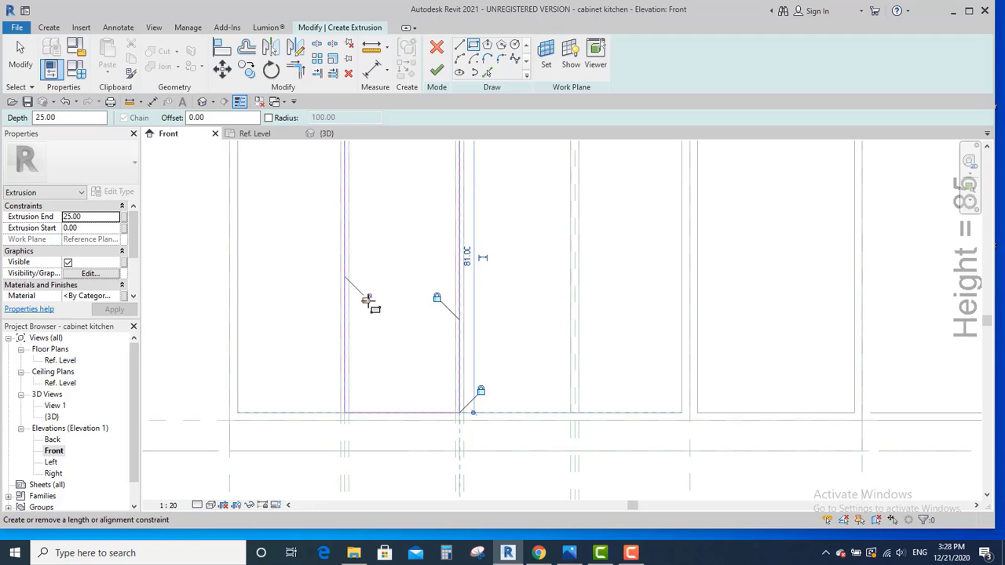
scroll(368, 301, "down", 3)
scroll(354, 236, "down", 1)
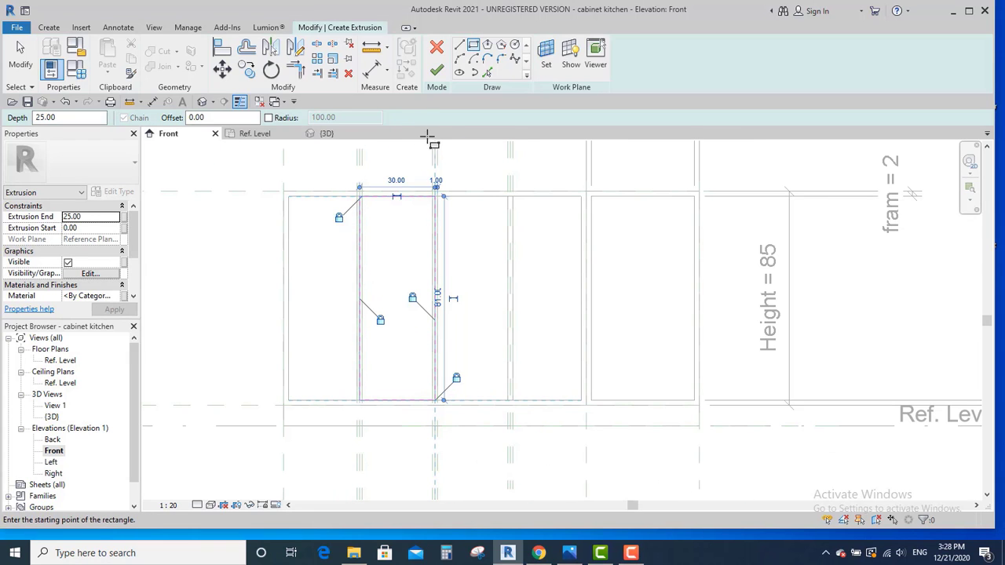
left_click(437, 70)
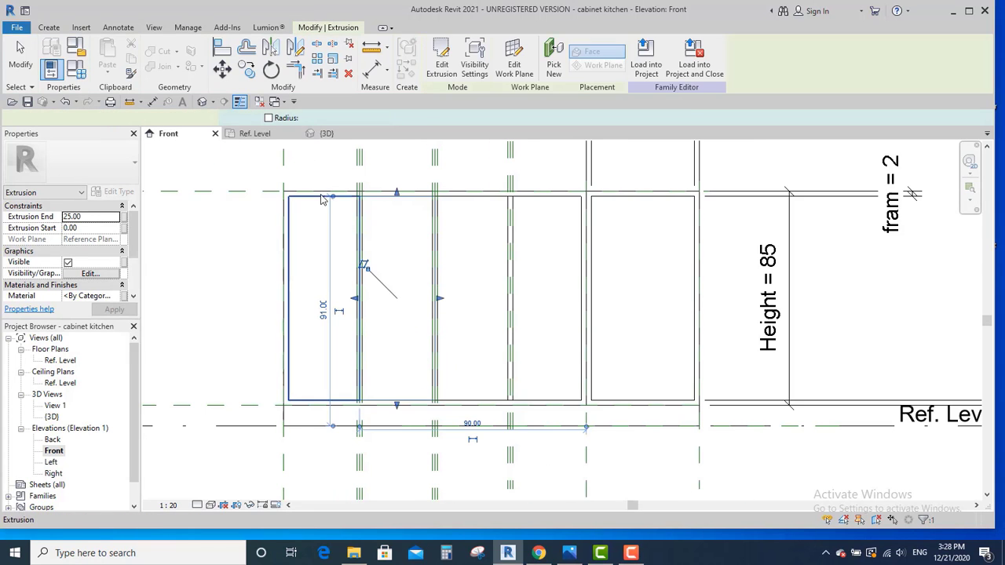
left_click(52, 28)
Step: Draw a rectangle across the third door opening and finish it as a 25-deep 30×81 panel
left_click(109, 58)
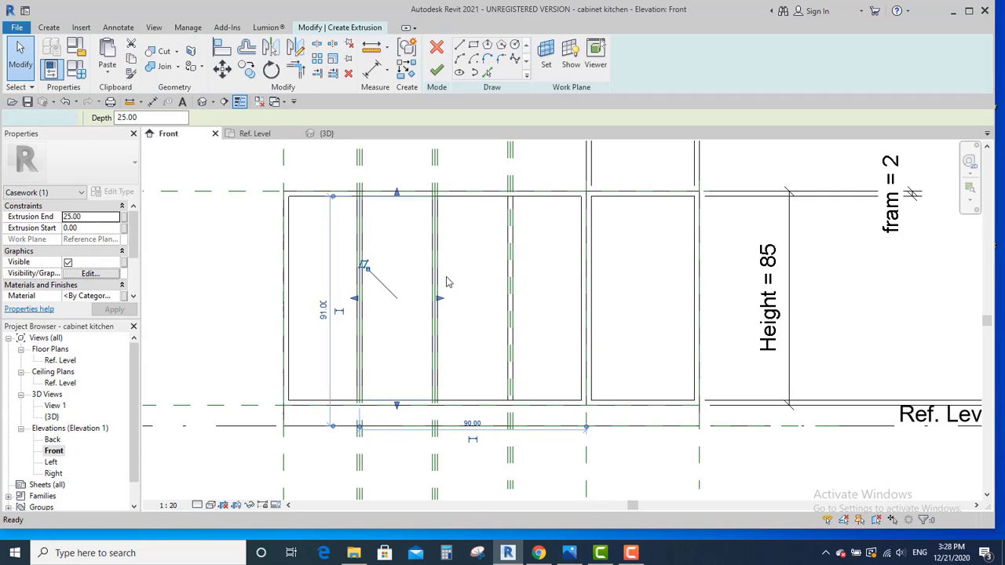
left_click(473, 44)
scroll(459, 206, "up", 2)
left_click(413, 191)
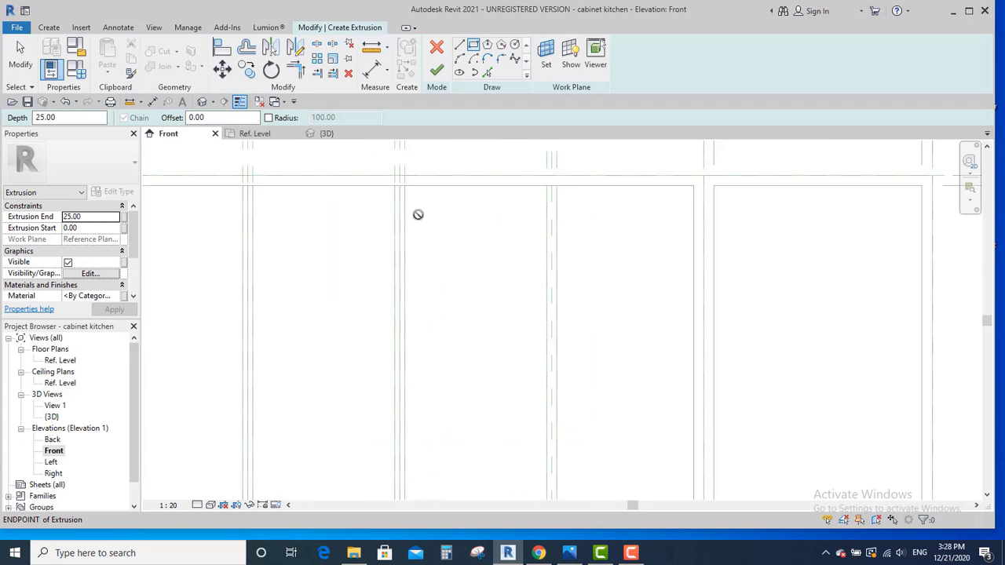
scroll(453, 244, "down", 1)
scroll(534, 418, "up", 2)
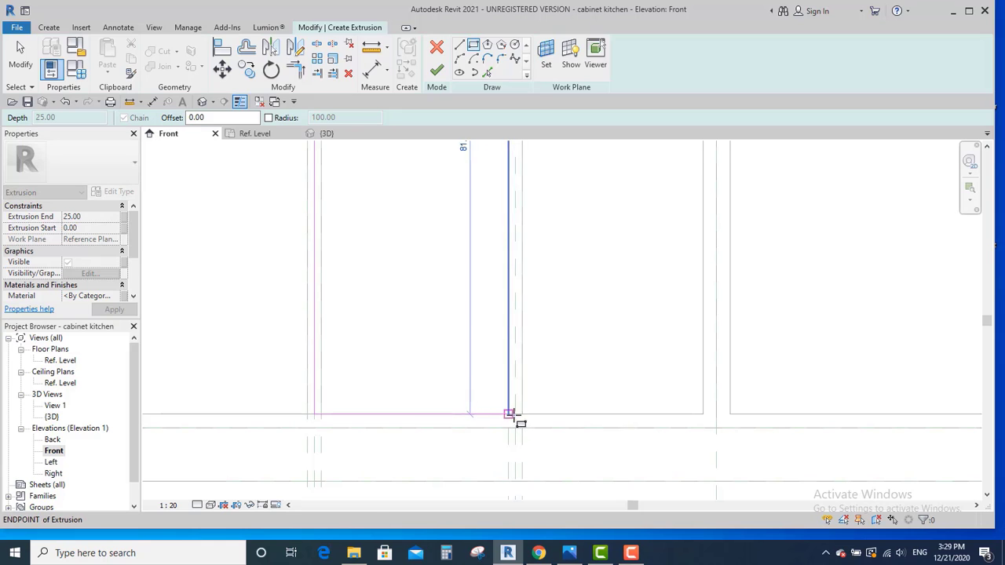
left_click(515, 414)
scroll(466, 437, "down", 1)
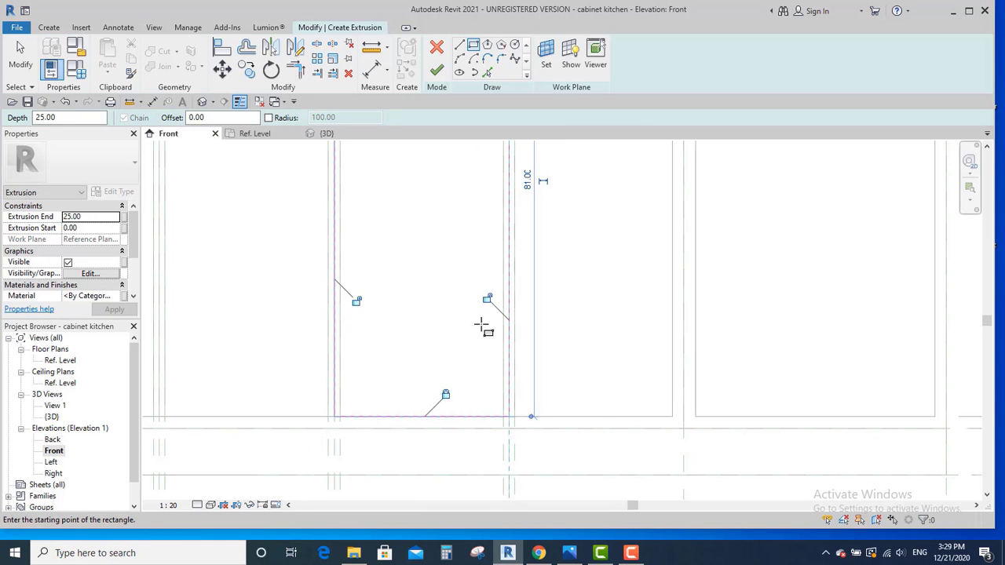
scroll(401, 361, "down", 1)
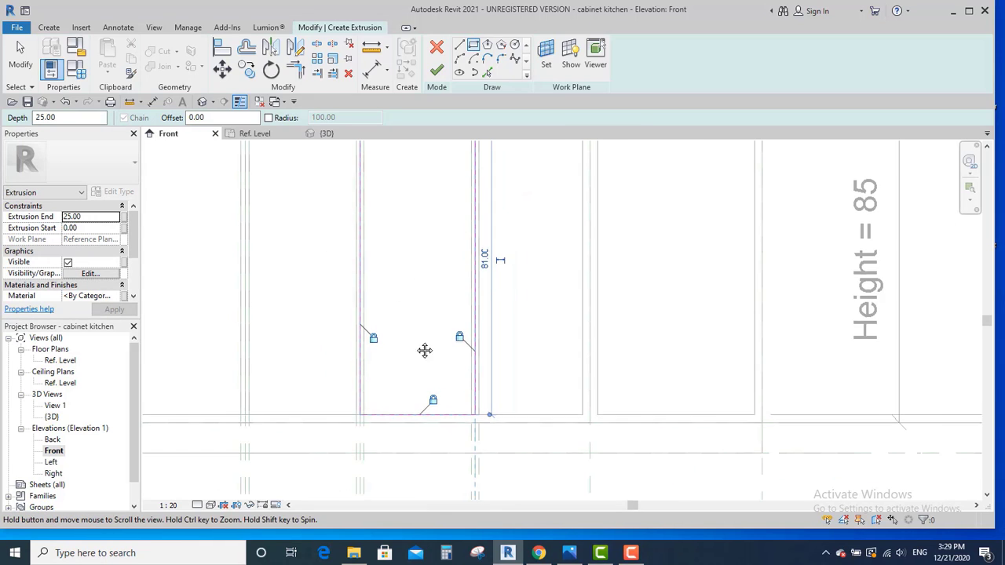
middle_click_drag(424, 350, 352, 269)
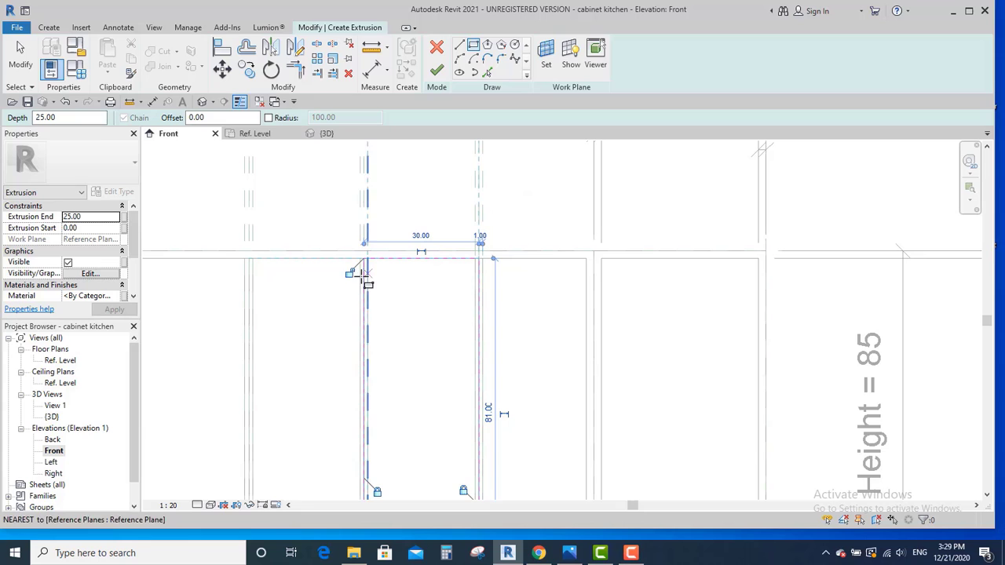
left_click(436, 73)
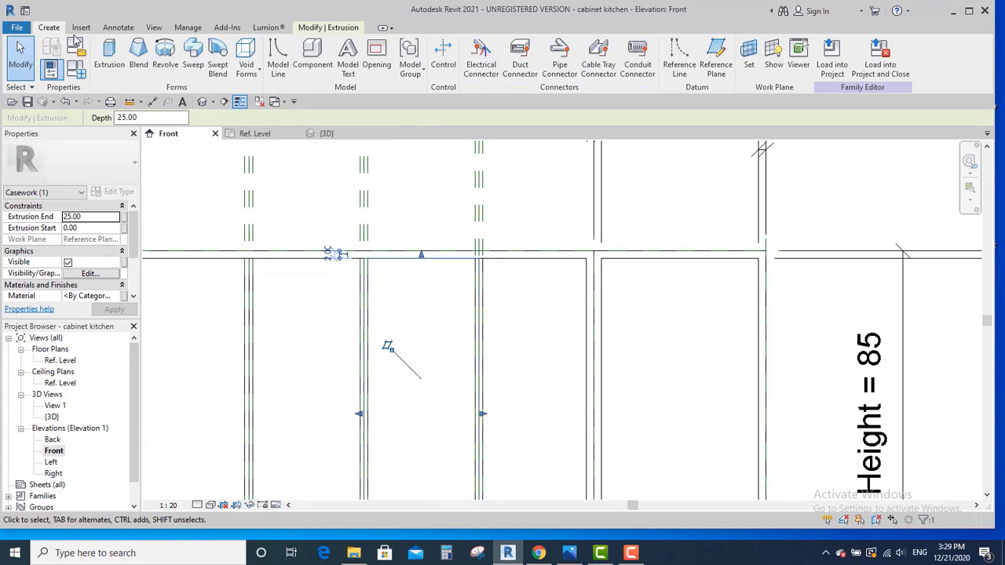
Step: Sketch a rectangle extrusion for the fourth door panel from the cabinet's top edge
left_click(109, 58)
scroll(483, 261, "up", 1)
scroll(471, 255, "up", 2)
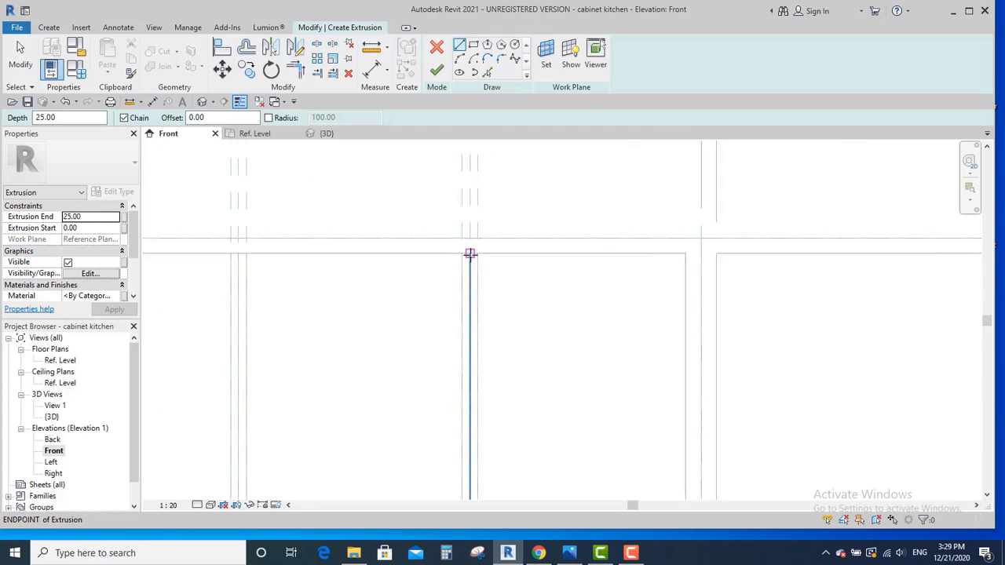
left_click(470, 254)
key("Escape")
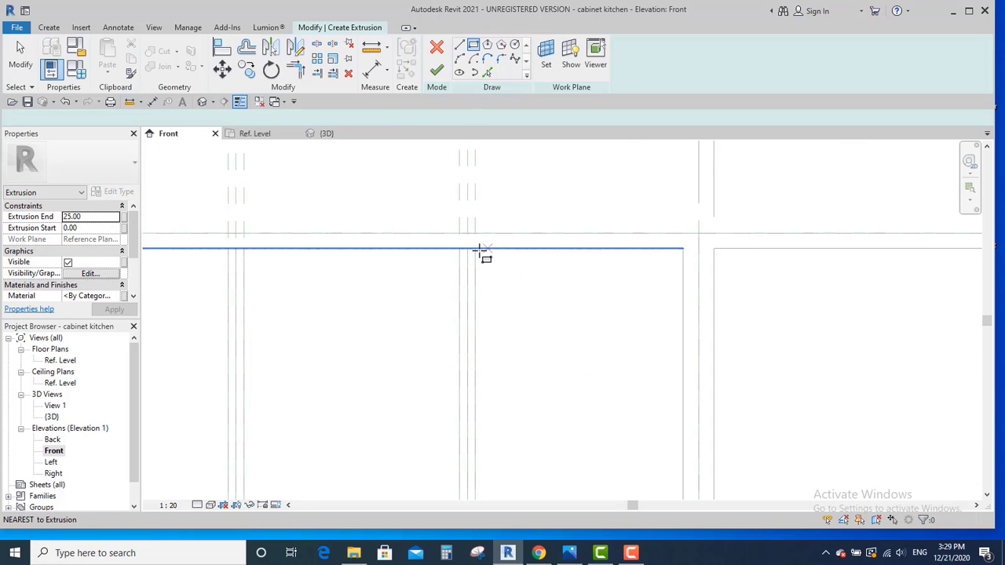
left_click(466, 252)
scroll(560, 421, "down", 1)
scroll(557, 404, "down", 1)
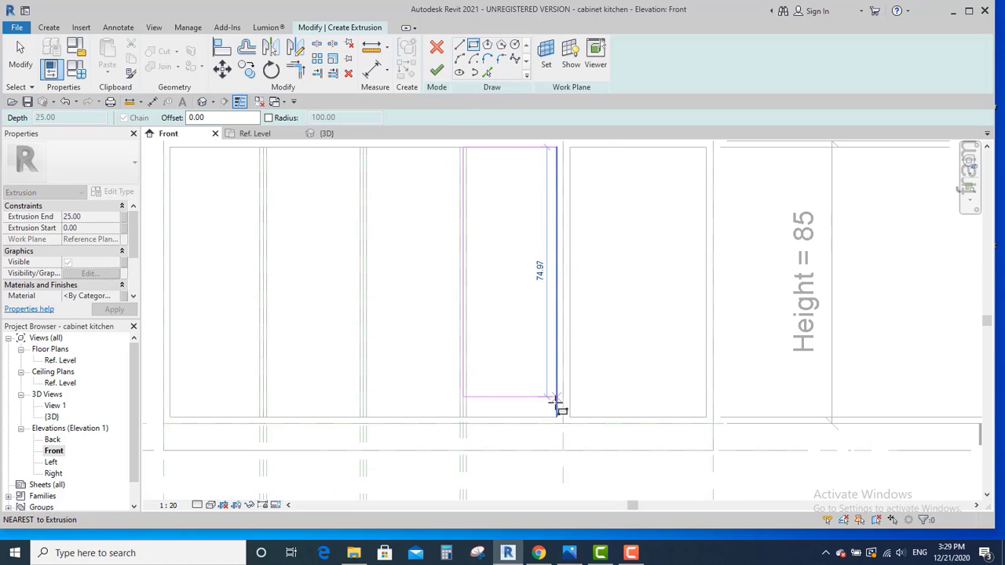
scroll(557, 401, "up", 2)
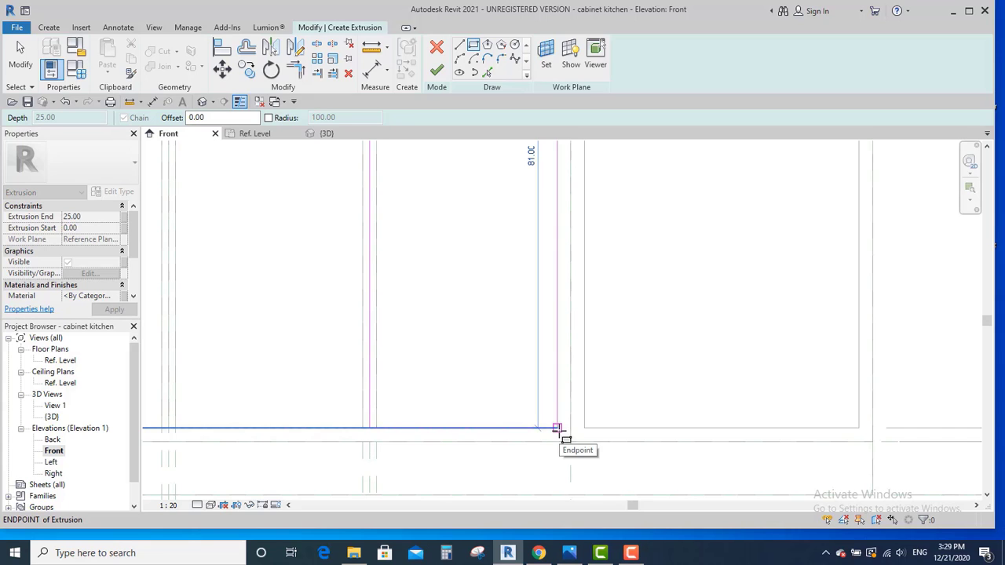
left_click(557, 428)
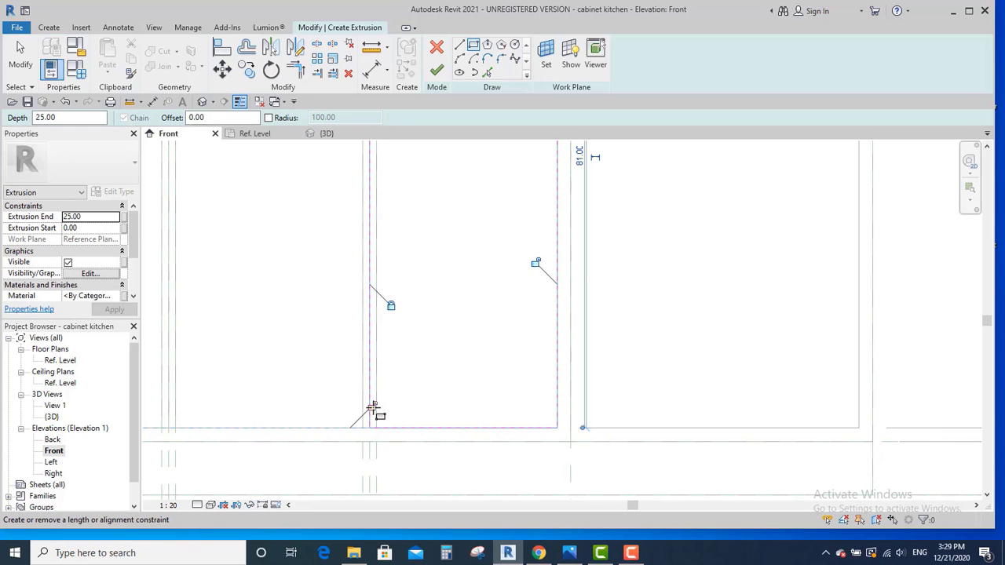
Step: Finish it as a 25-deep, 28-wide, 81-high panel and switch to the Ref. Level plan
scroll(488, 369, "down", 2)
middle_click_drag(494, 231, 428, 322)
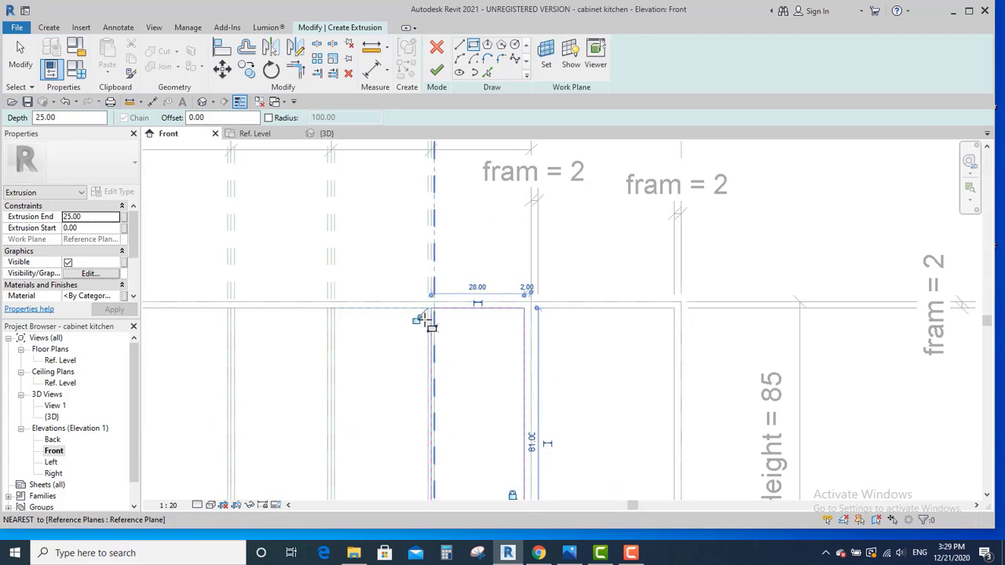
scroll(453, 321, "down", 3)
middle_click_drag(471, 376, 471, 338)
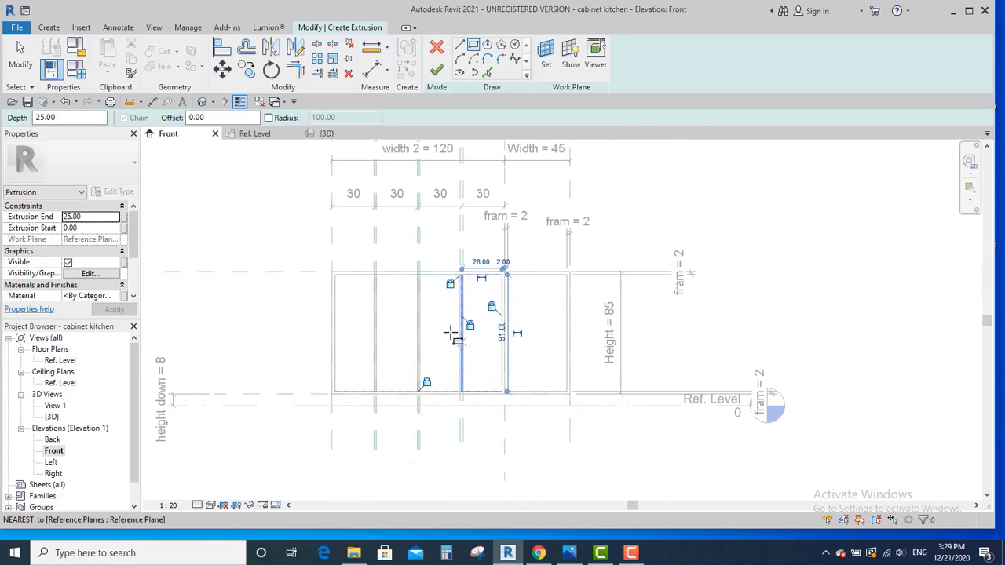
left_click(436, 70)
key("ctrl+Tab")
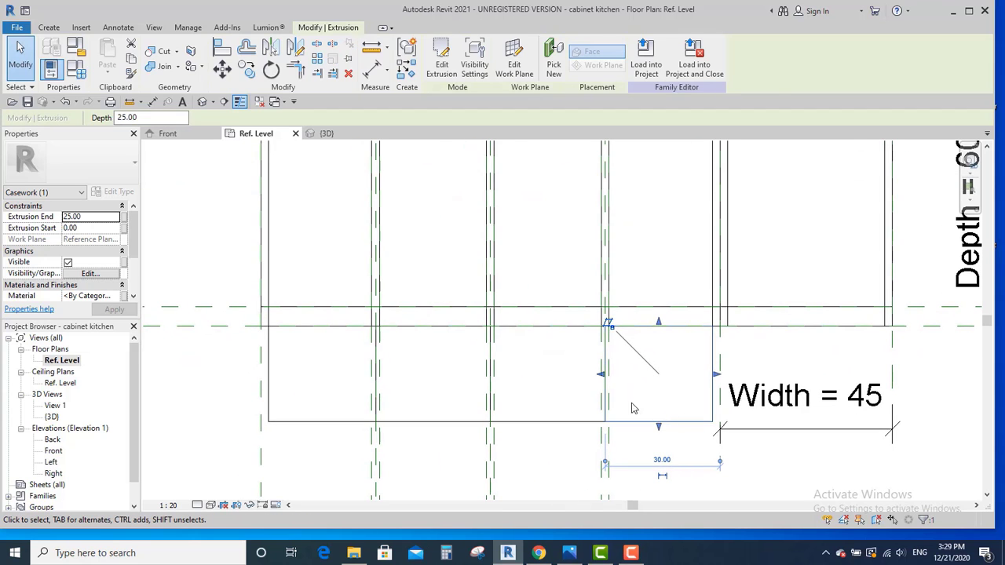
Step: Draw a reference plane across the cabinet in the Ref. Level plan using RP
middle_click_drag(634, 406, 489, 392)
middle_click_drag(357, 393, 417, 384)
key("Escape")
key("r")
key("p")
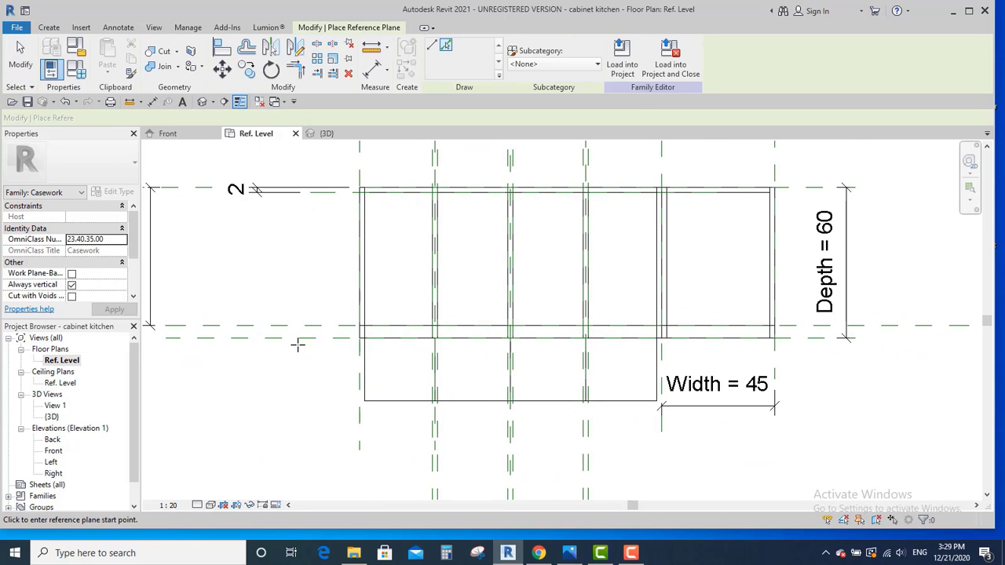
left_click(417, 346)
left_click(875, 352)
key("Escape")
key("Escape")
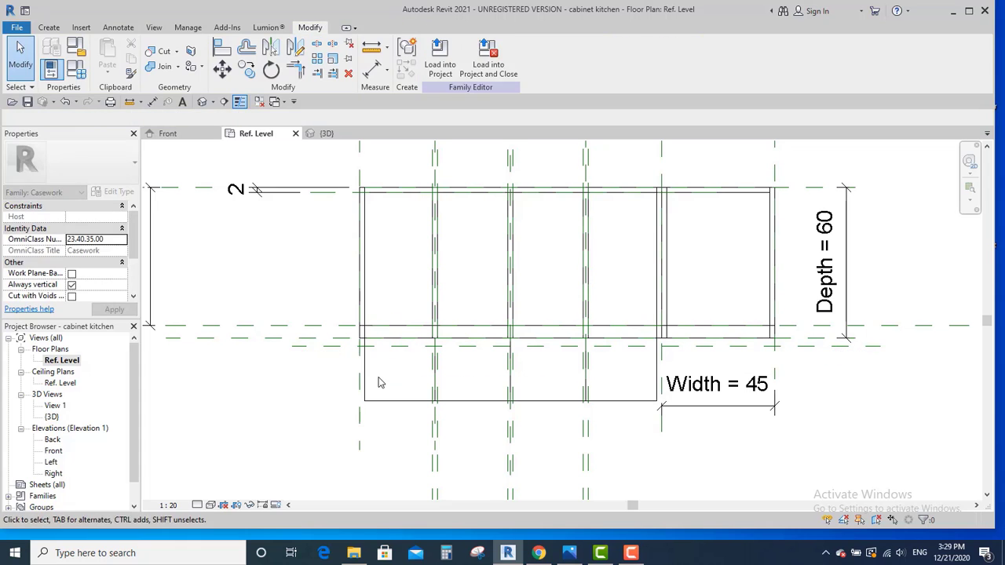
Step: In the 3D view, flex Depth to 80 and back to 60 in Family Types
key("d")
key("i")
left_click(167, 133)
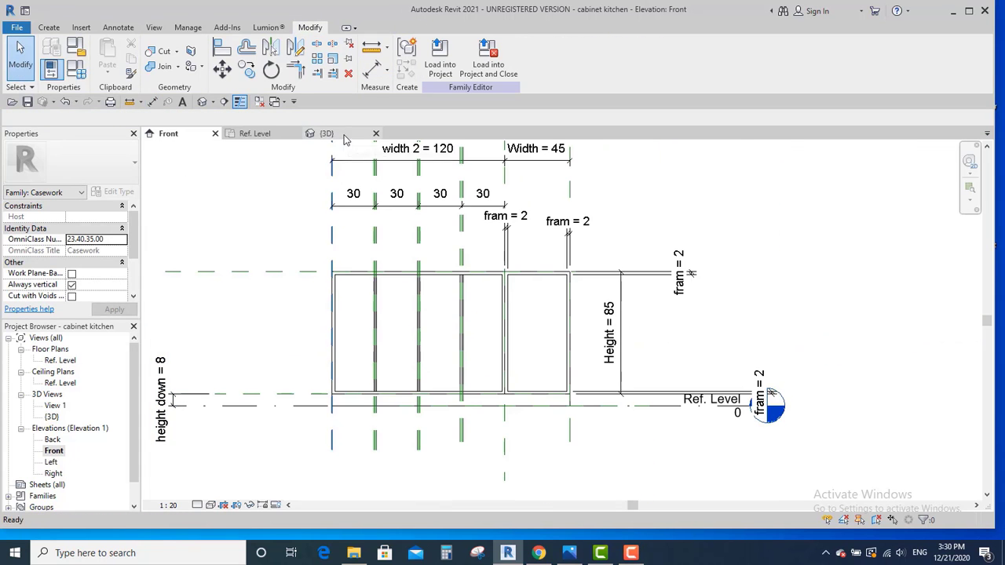
left_click(326, 133)
left_click(76, 70)
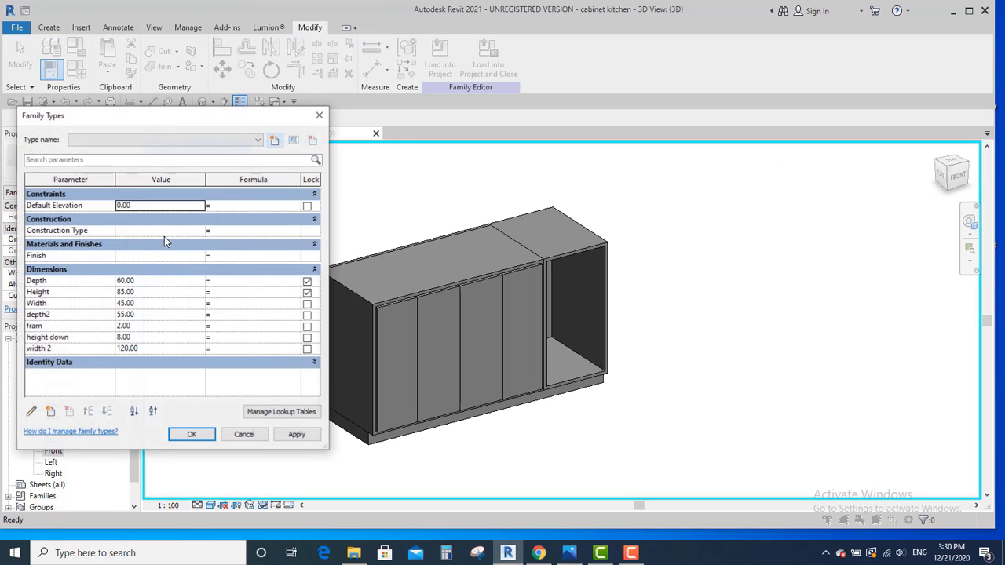
left_click(138, 280)
type("80")
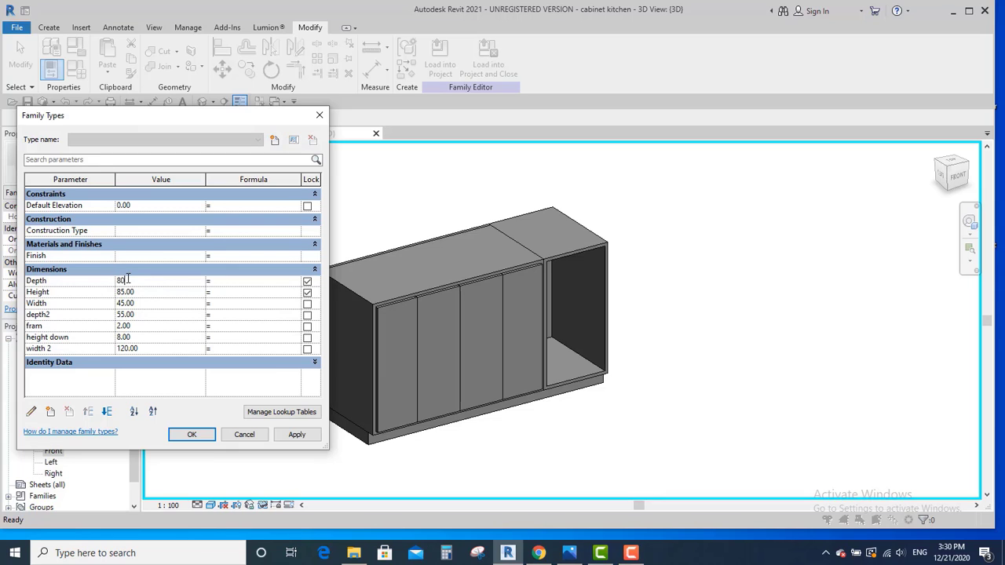
left_click(305, 437)
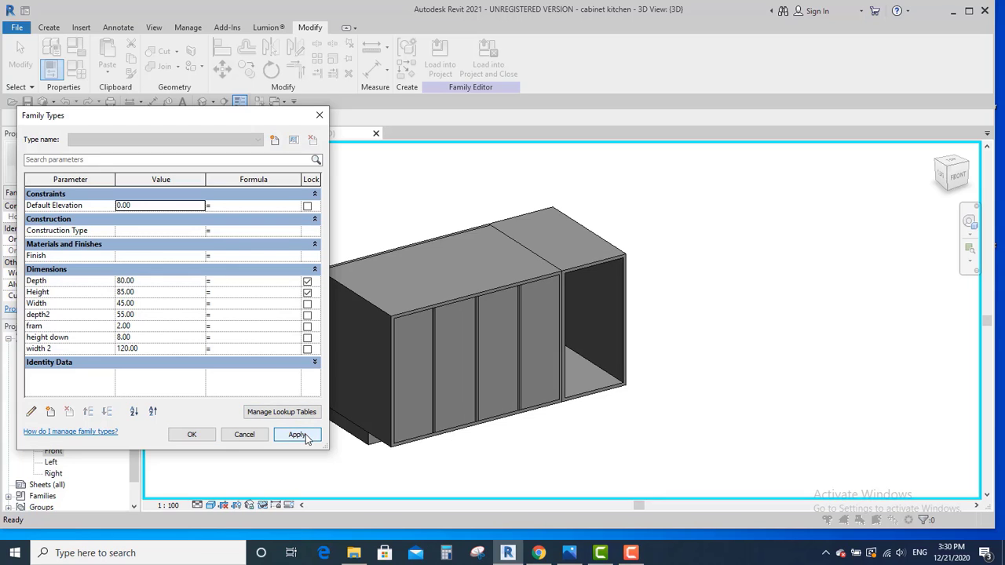
double_click(131, 282)
type("60")
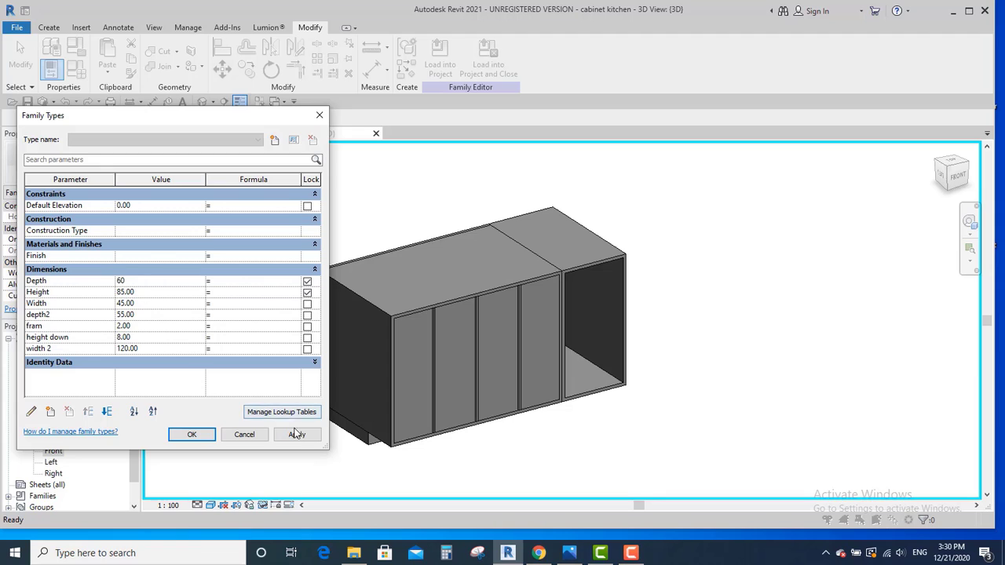
left_click(298, 436)
type("80")
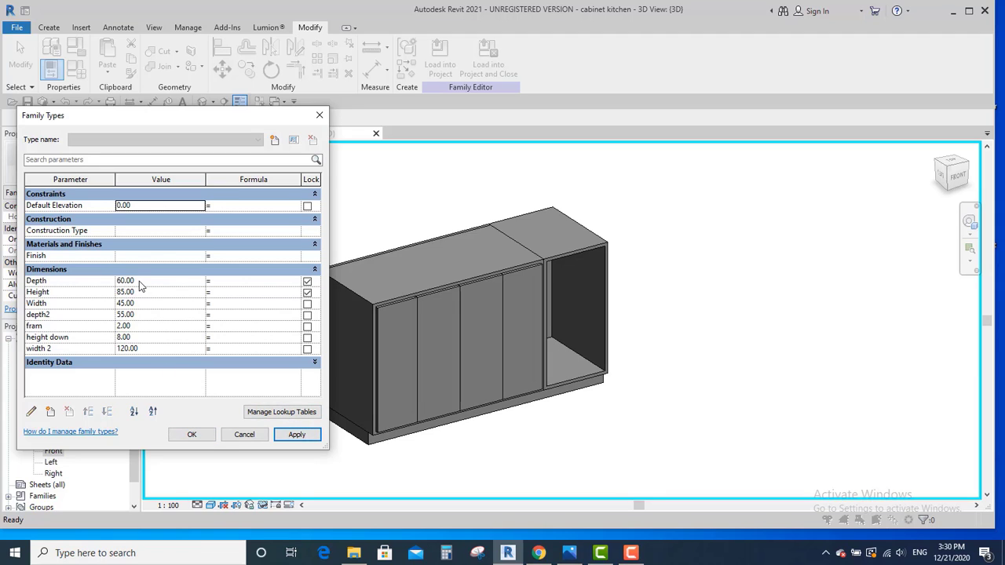
left_click(303, 437)
type("60")
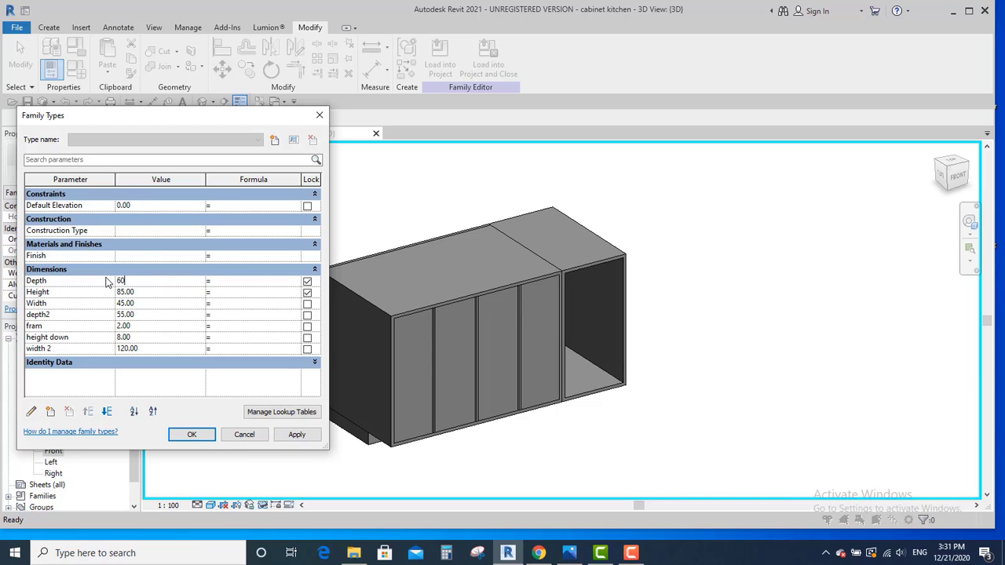
left_click(299, 437)
left_click(195, 437)
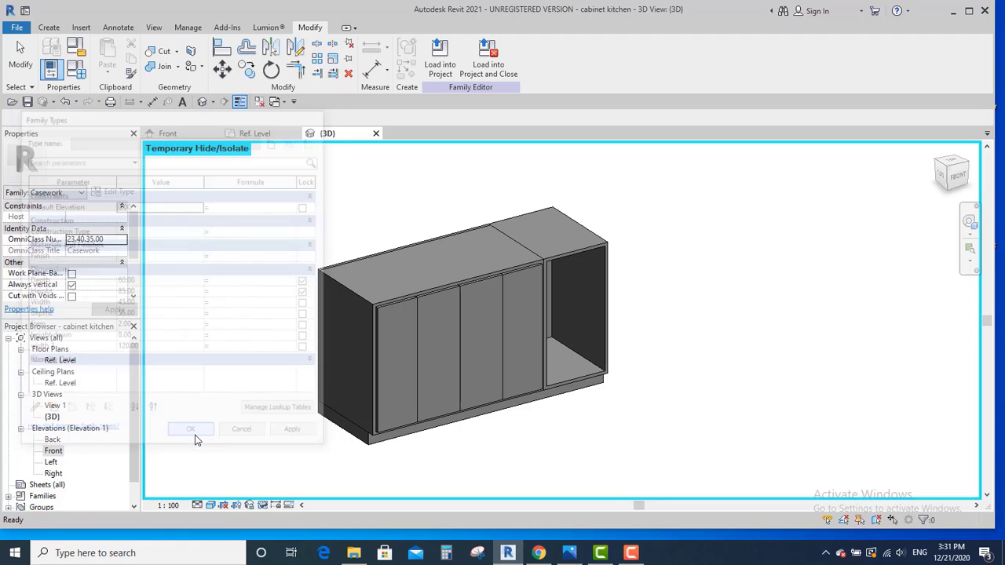
Step: Reopen Family Types and flex Depth to 80 and back to 60 once more
scroll(397, 305, "up", 2)
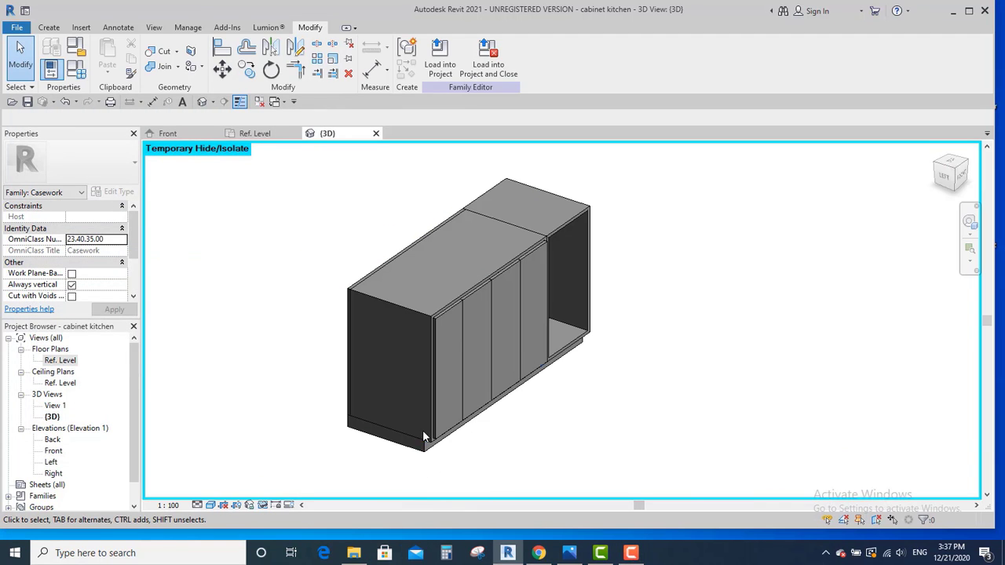
mouse_move(508, 553)
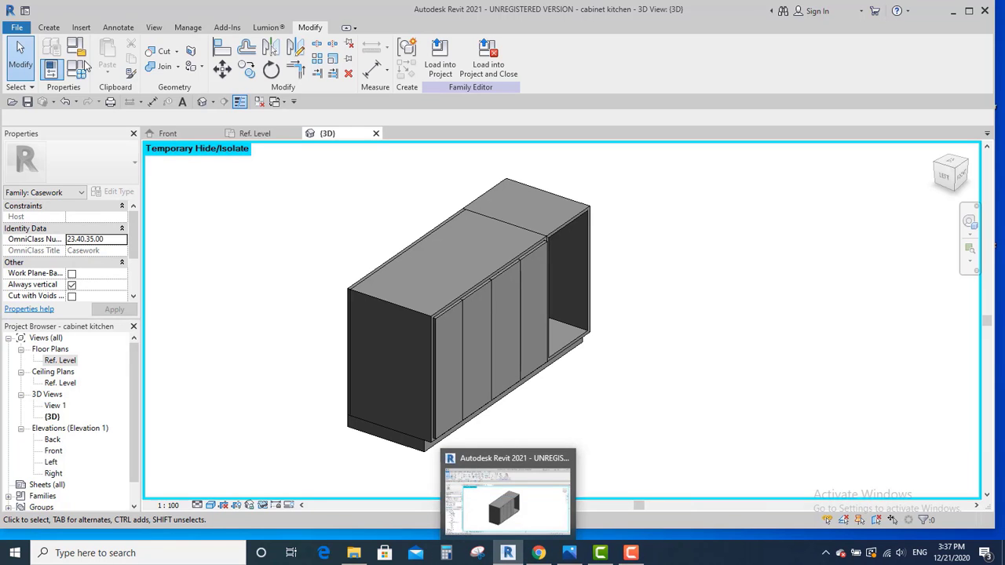
left_click(77, 68)
type("80")
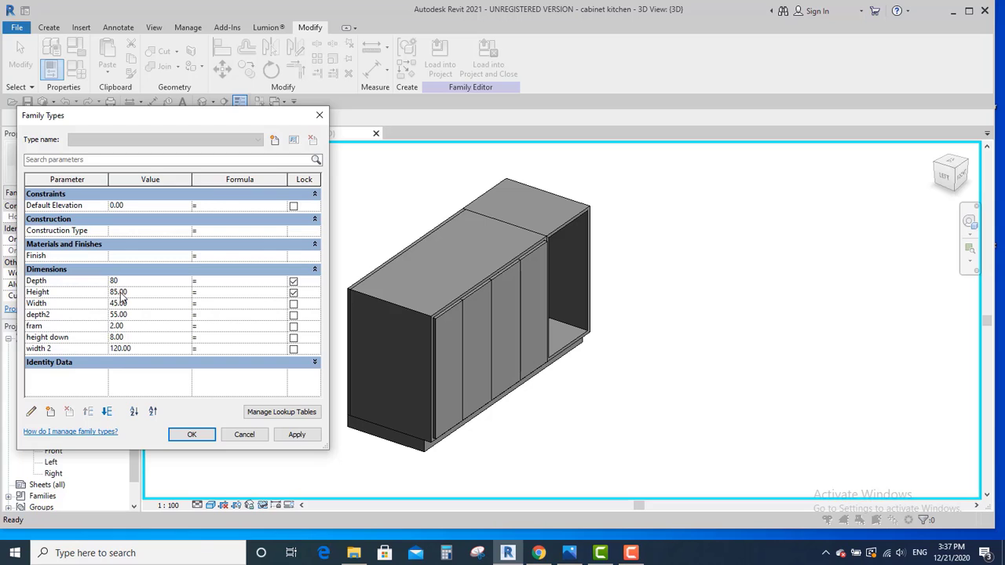
left_click(304, 438)
type("60")
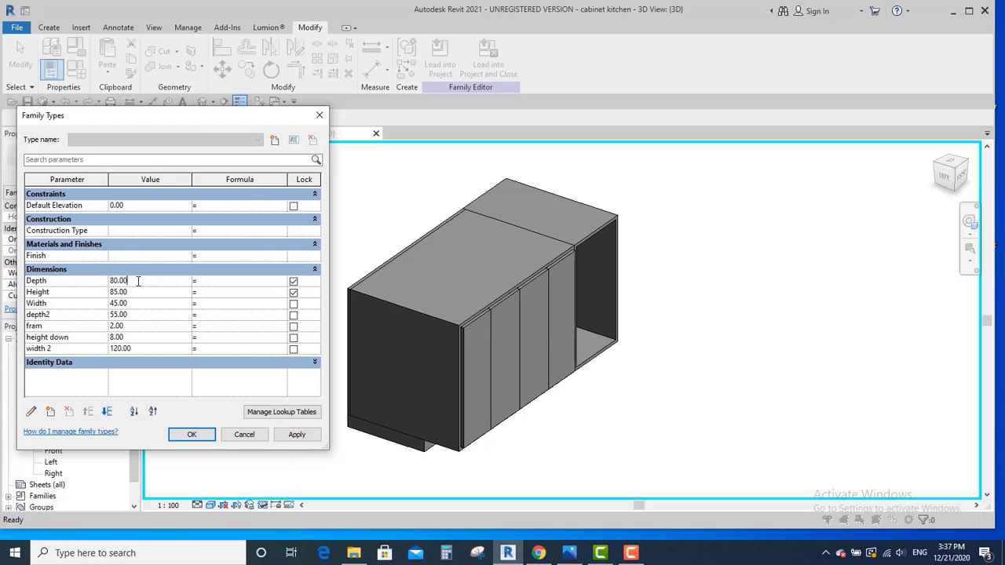
left_click(298, 435)
left_click(192, 435)
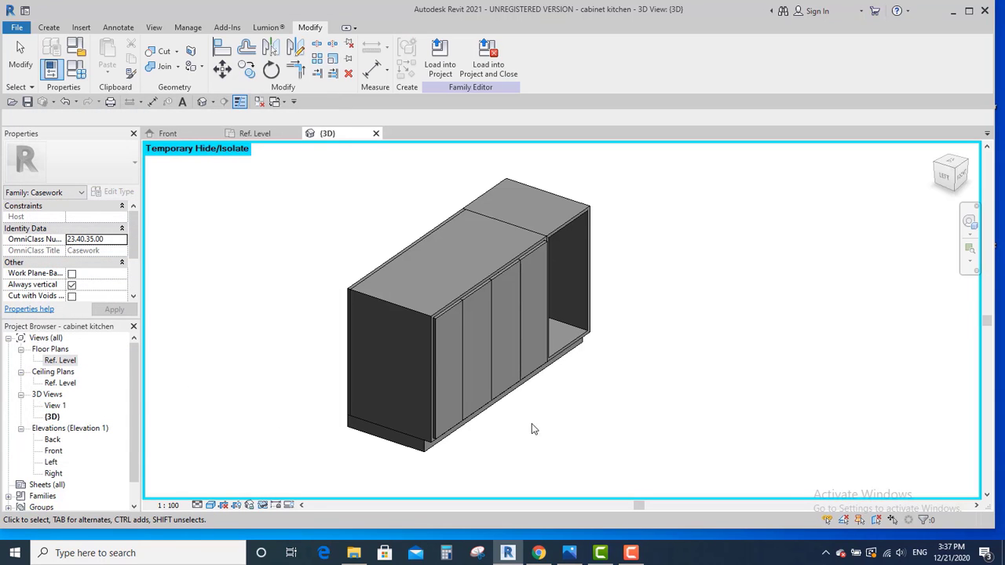
Step: In the Front elevation, draw two horizontal shelf reference planes across the cabinet
double_click(53, 451)
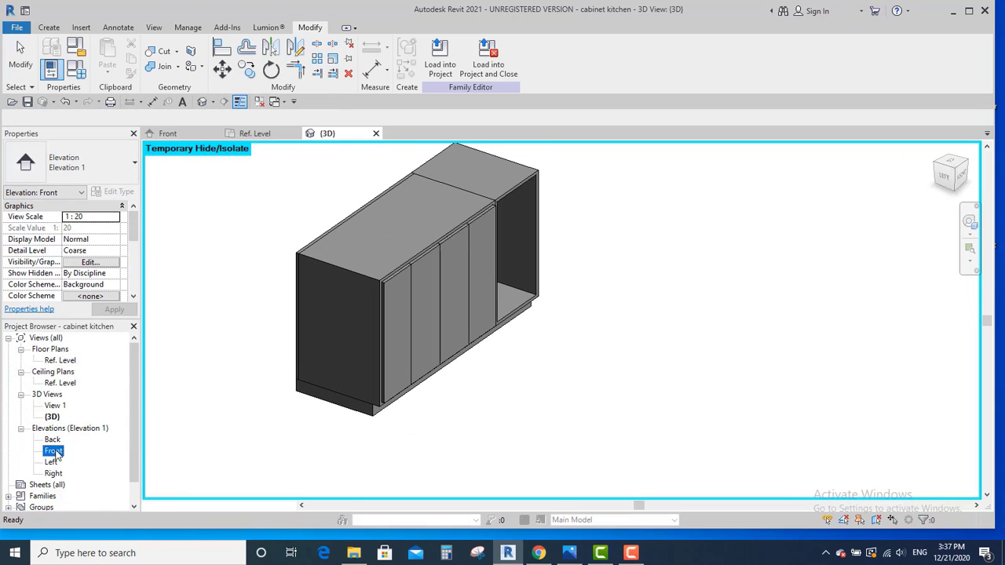
scroll(507, 322, "up", 3)
scroll(492, 331, "up", 2)
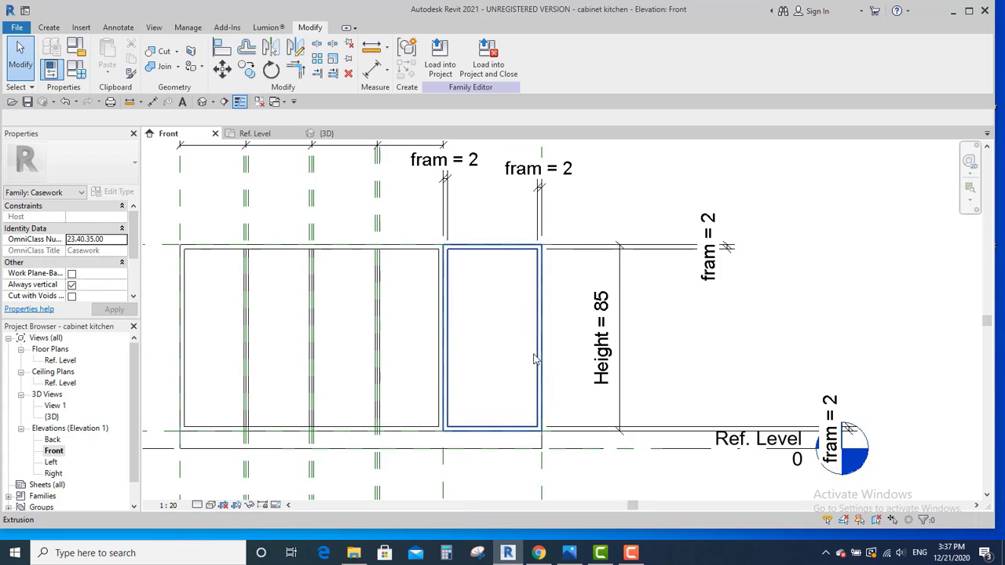
middle_click_drag(522, 361, 539, 358)
key("r")
key("p")
scroll(539, 358, "down", 1)
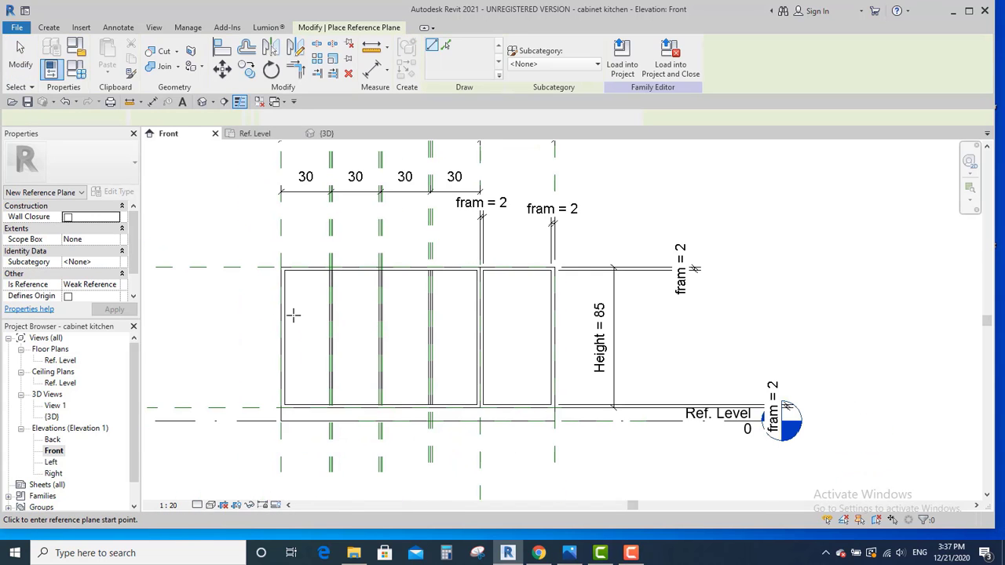
left_click(291, 300)
left_click(720, 300)
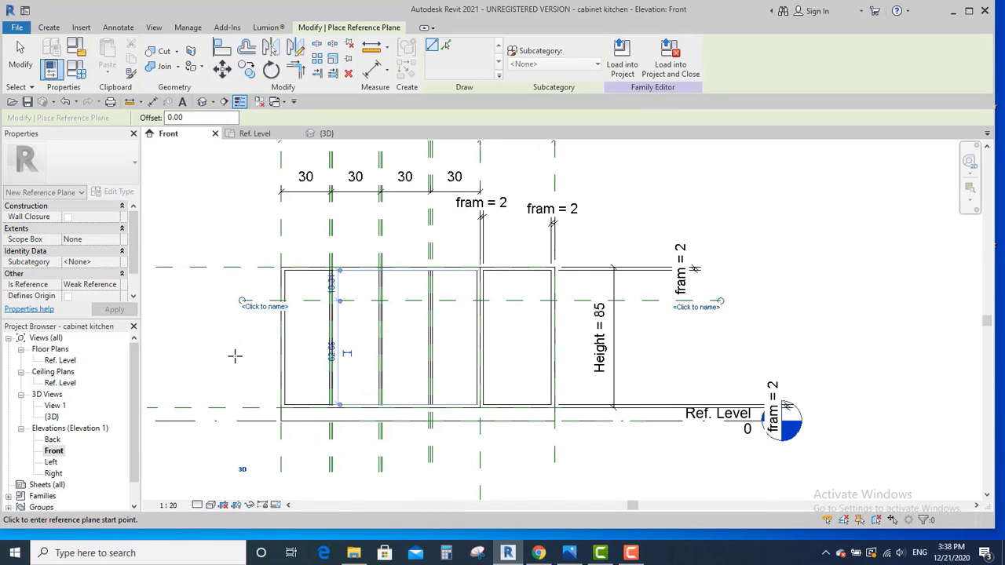
left_click(233, 351)
left_click(770, 350)
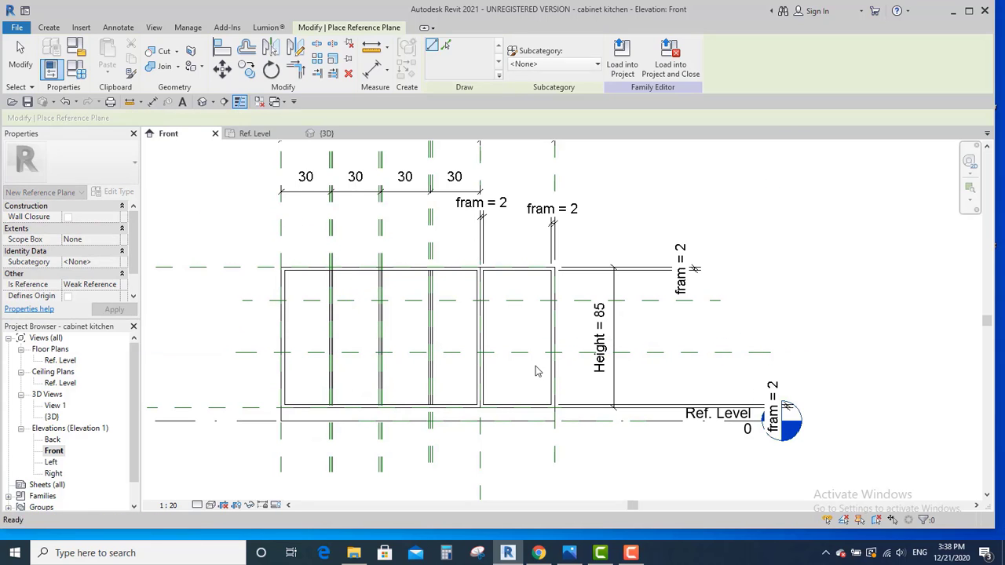
key("Escape")
key("Escape")
Step: Dimension bottom edge, both shelf planes and top edge, then set the string to EQ
key("d")
key("i")
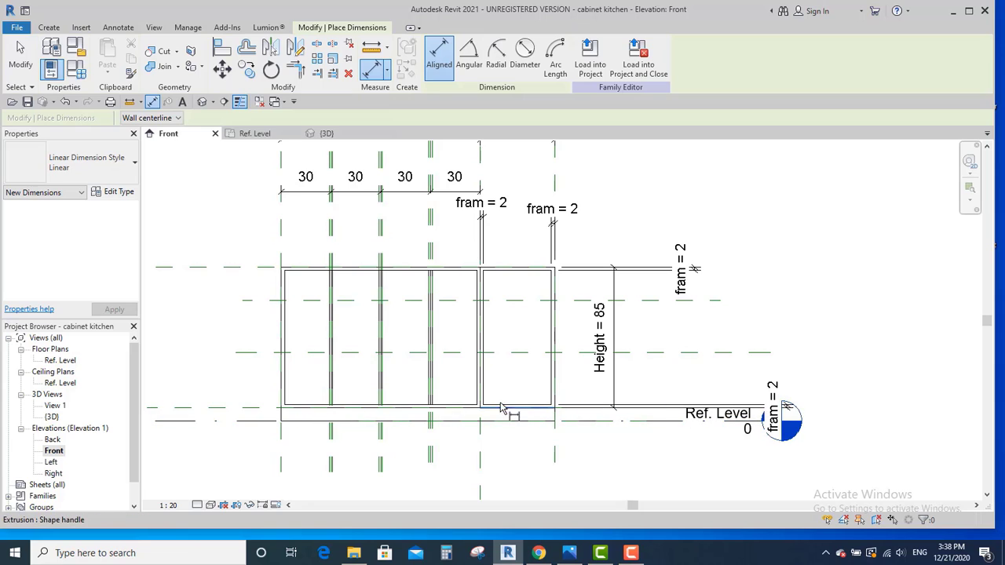
left_click(524, 409)
left_click(520, 353)
left_click(522, 301)
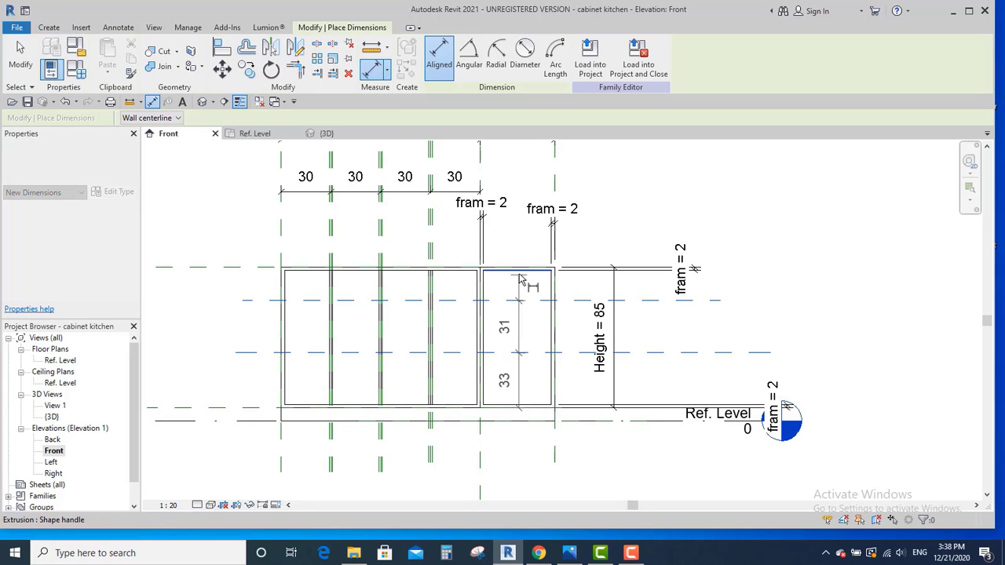
left_click(519, 271)
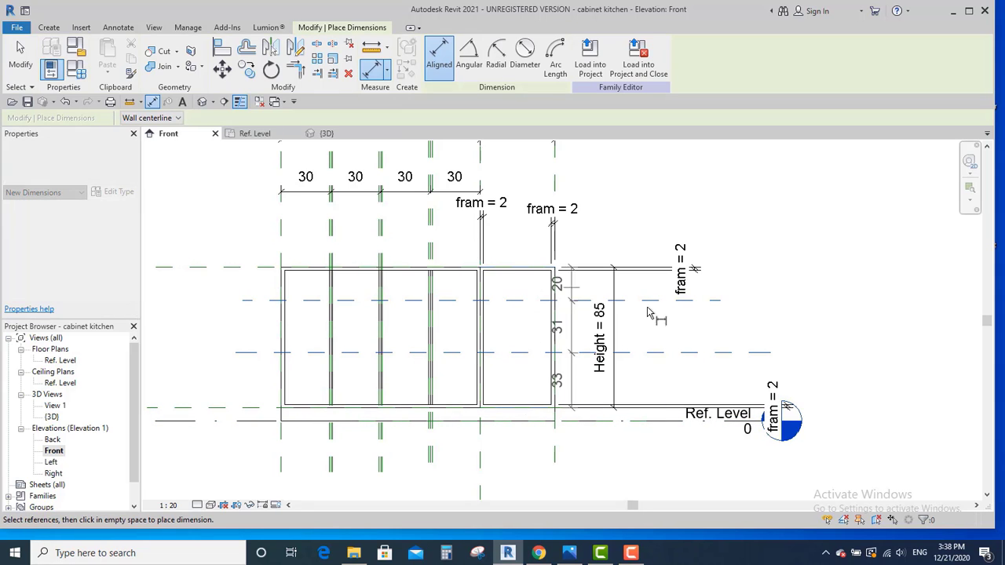
left_click(813, 346)
left_click(853, 341)
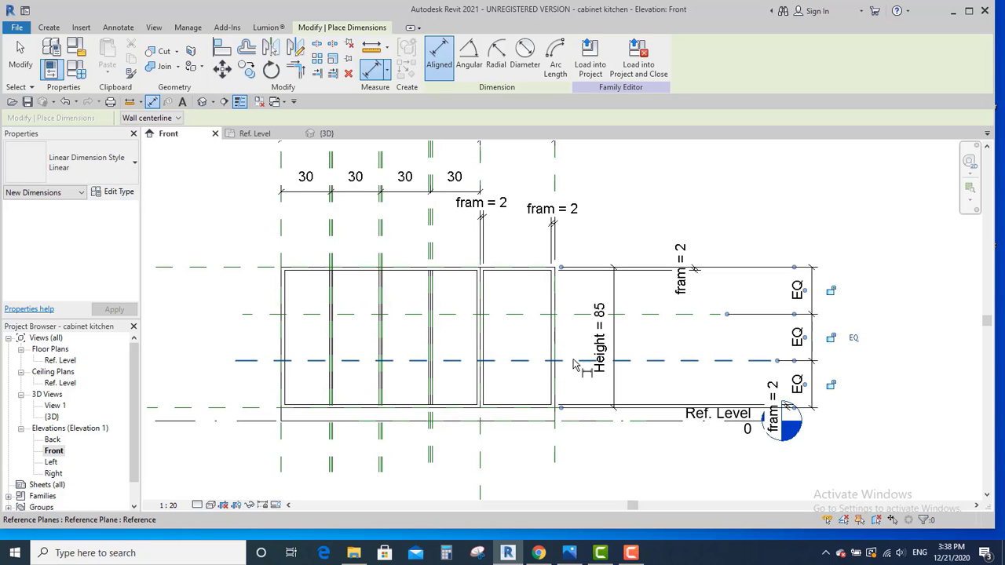
Step: Add the overall 85 height dimension from bottom to top edge beside the string
left_click(651, 413)
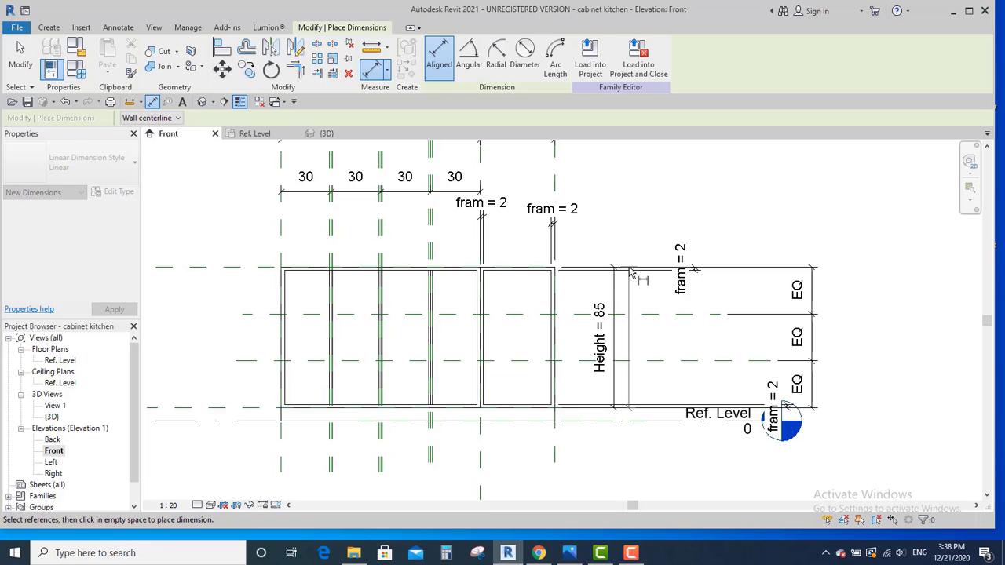
key("Escape")
left_click(537, 407)
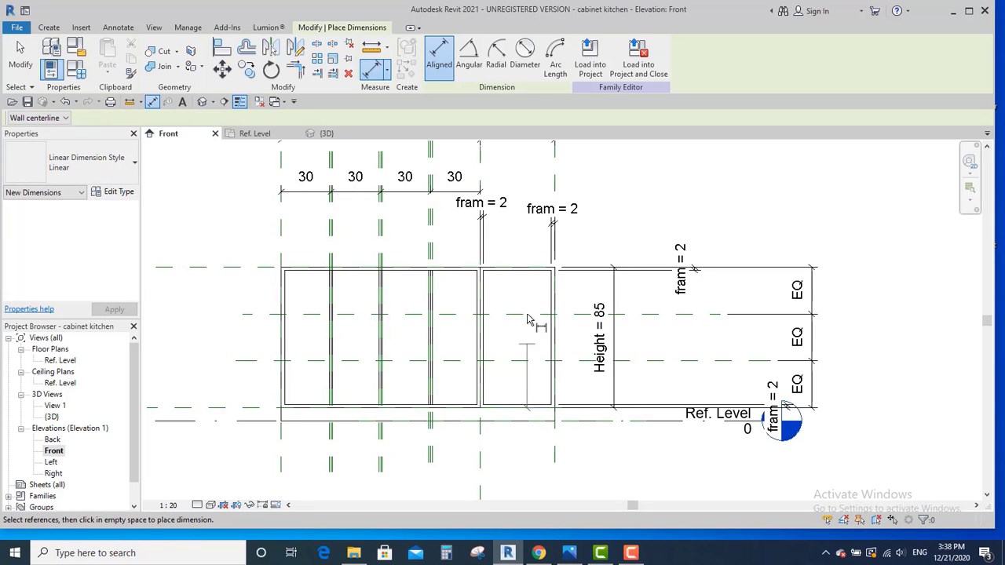
left_click(521, 268)
left_click(875, 365)
key("Escape")
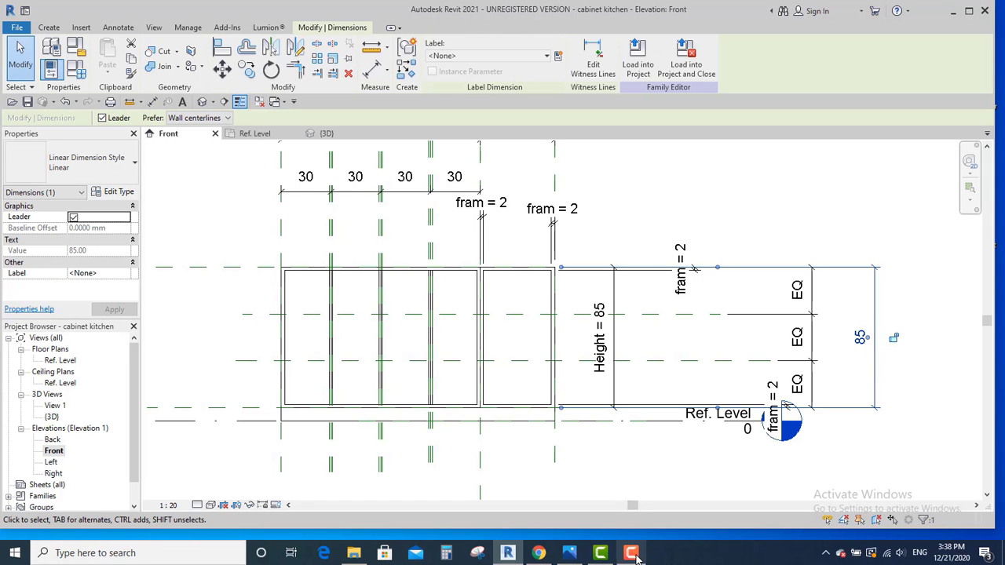
Step: Label the overall 85 dimension with a new type parameter named shelves
left_click(633, 553)
left_click(945, 493)
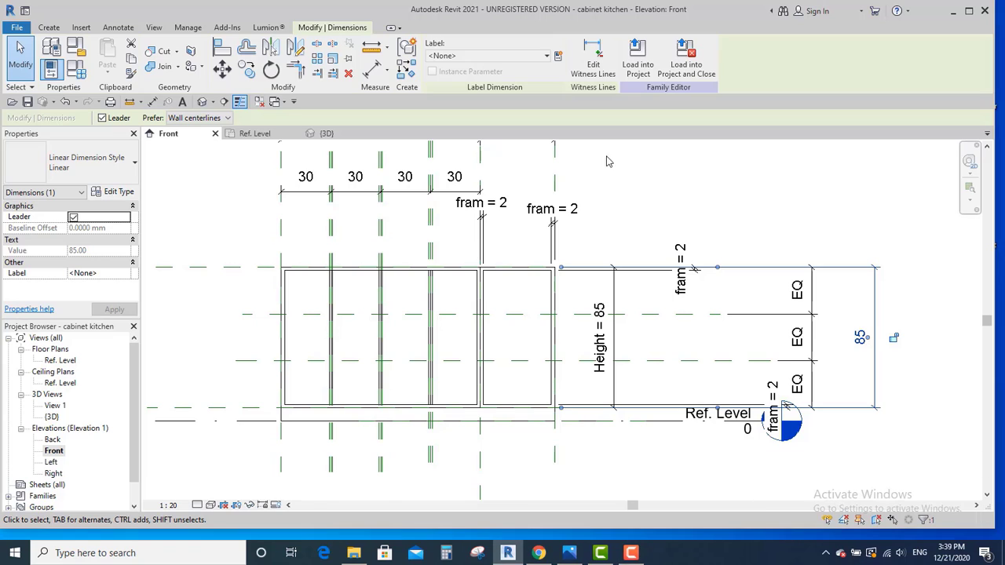
left_click(557, 57)
type("shelves")
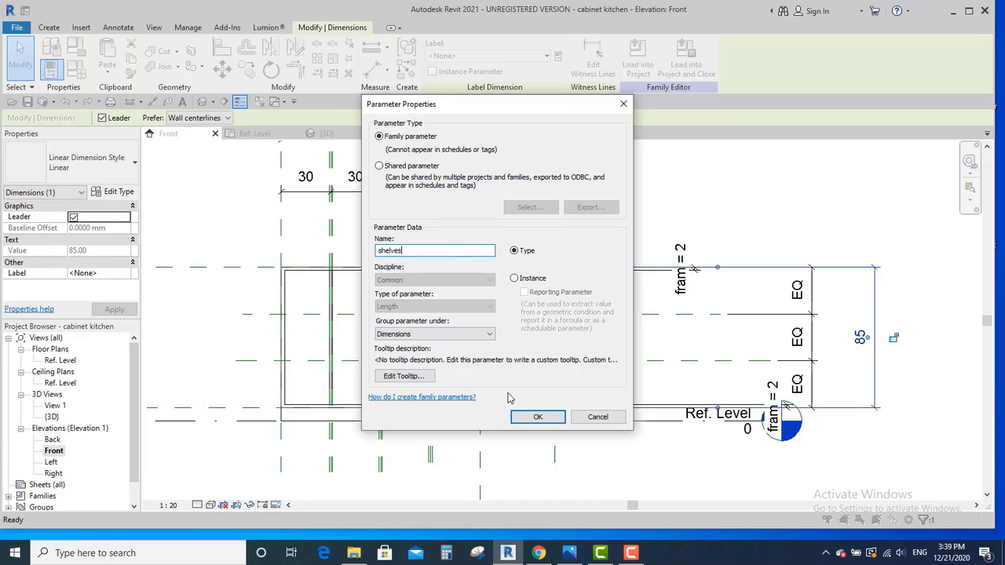
left_click(540, 418)
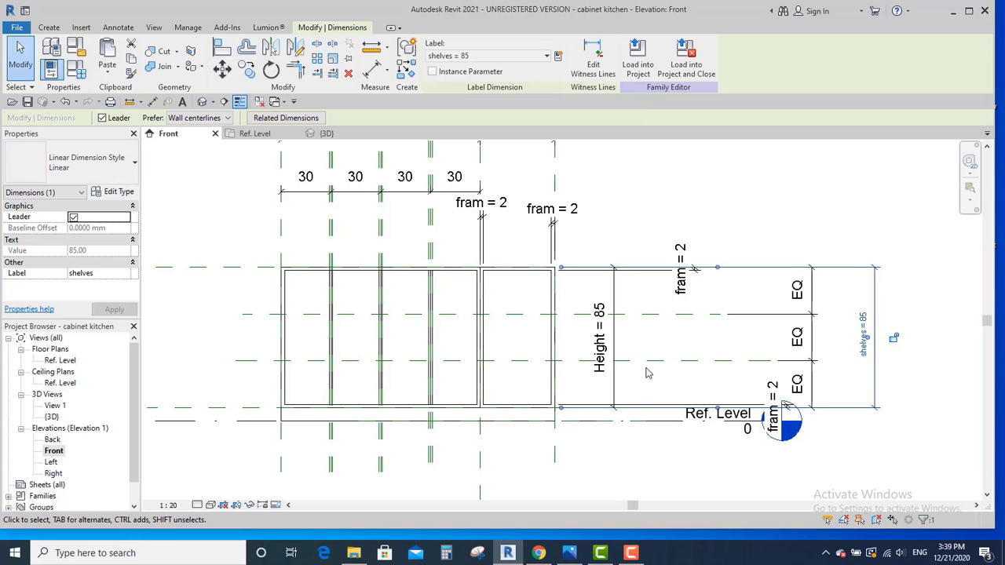
Step: Inspect the cabinet in the {3D} view, then return to the Front elevation
scroll(542, 366, "up", 2)
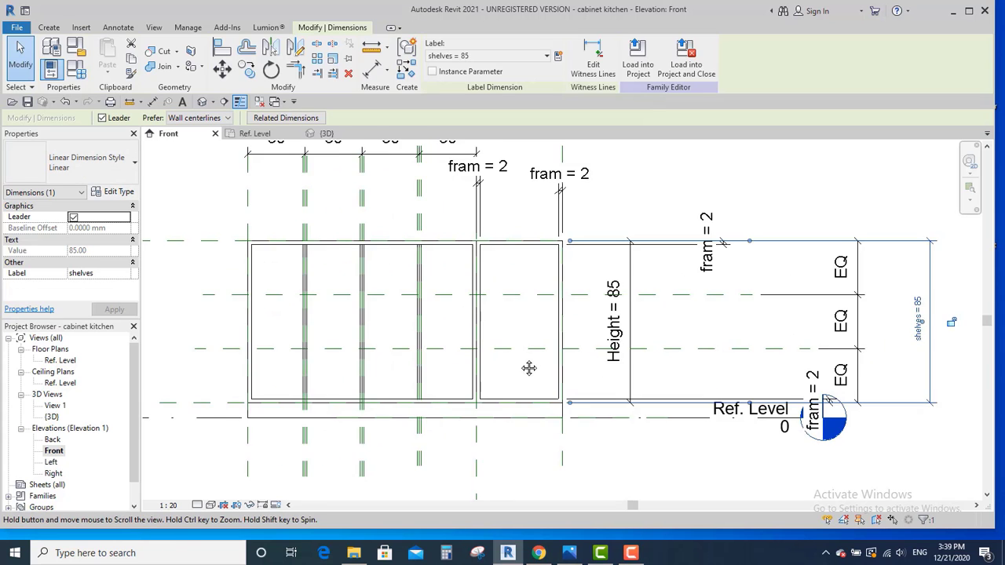
scroll(492, 308, "up", 1)
scroll(507, 314, "up", 1)
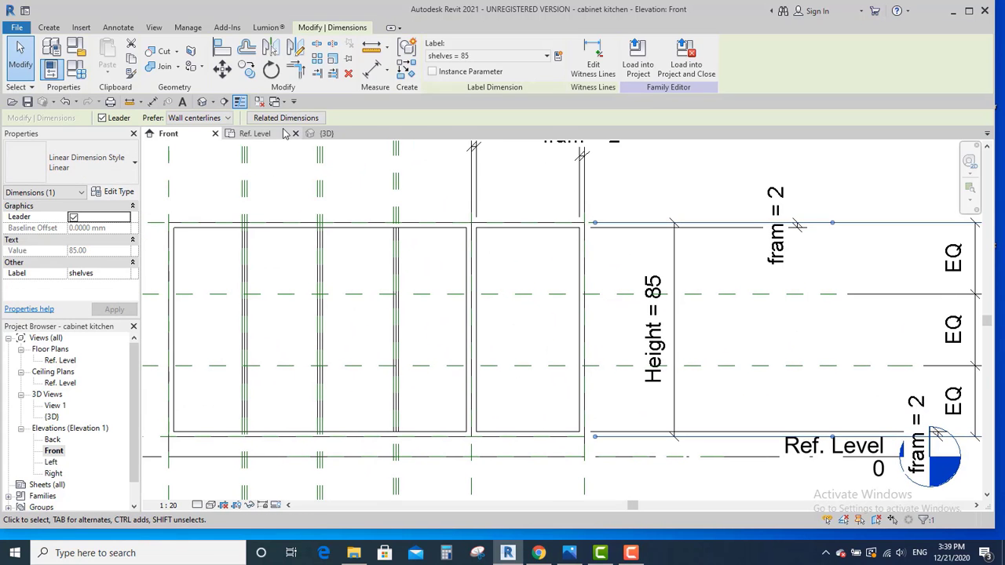
left_click(327, 133)
mouse_move(467, 321)
middle_mouse_down("shift")
mouse_move(411, 309)
mouse_move(448, 291)
mouse_move(464, 314)
middle_mouse_up("shift")
left_click(53, 451)
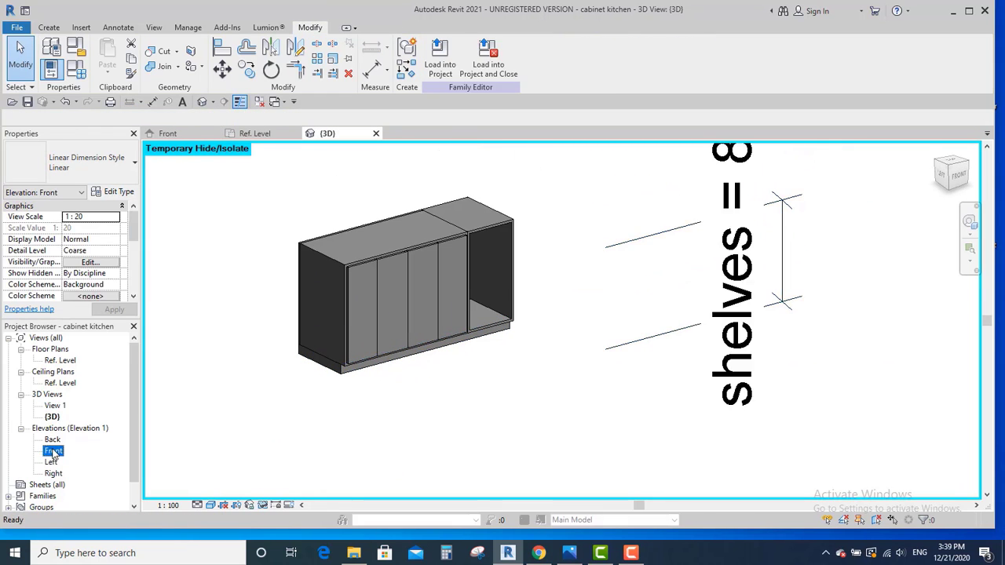
double_click(54, 451)
scroll(549, 364, "down", 2)
scroll(554, 352, "up", 1)
scroll(517, 333, "up", 1)
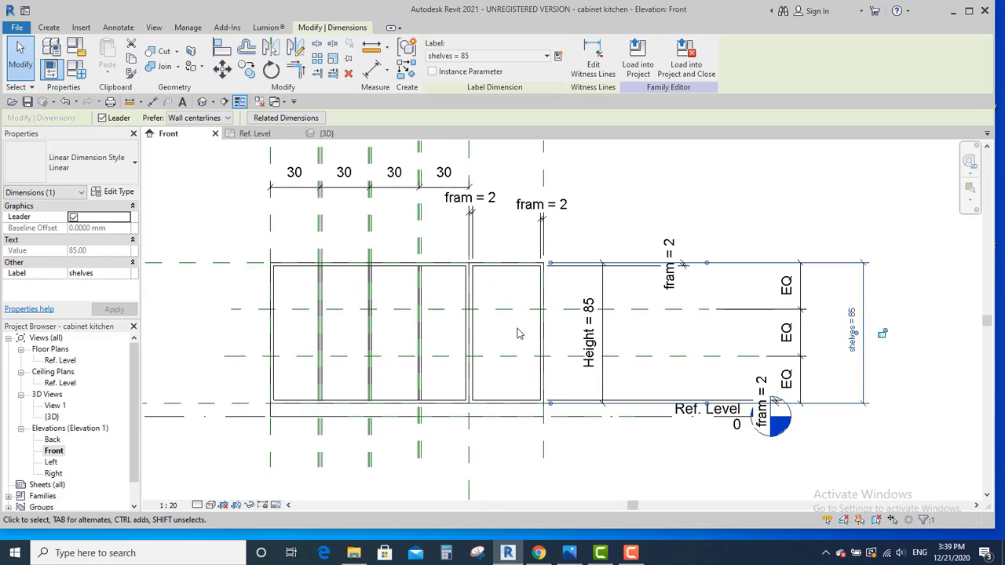
key("Escape")
left_click(49, 27)
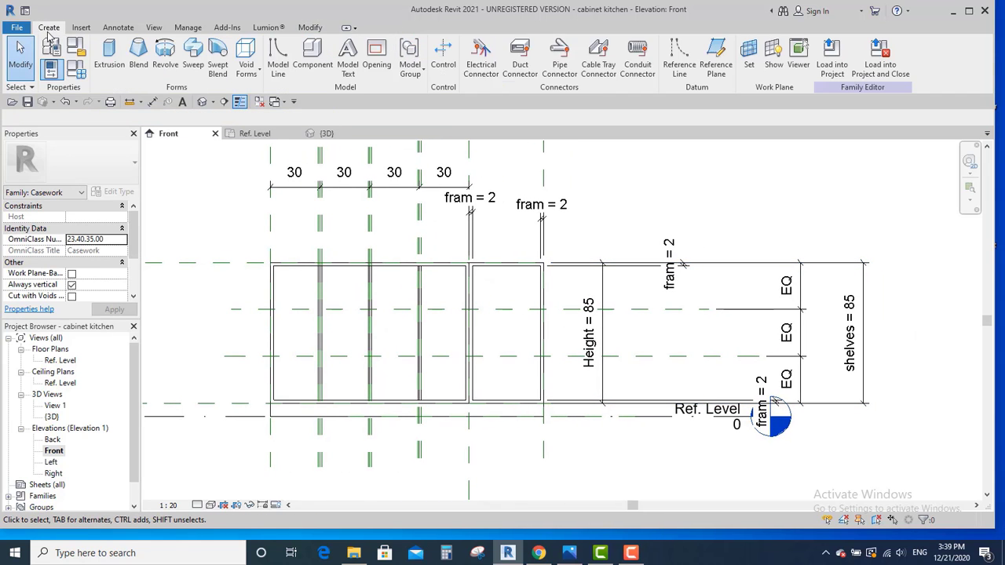
Step: Start a shelf extrusion and add reference planes offset 1 on both sides of each shelf plane
left_click(110, 61)
scroll(496, 314, "up", 1)
scroll(453, 307, "up", 1)
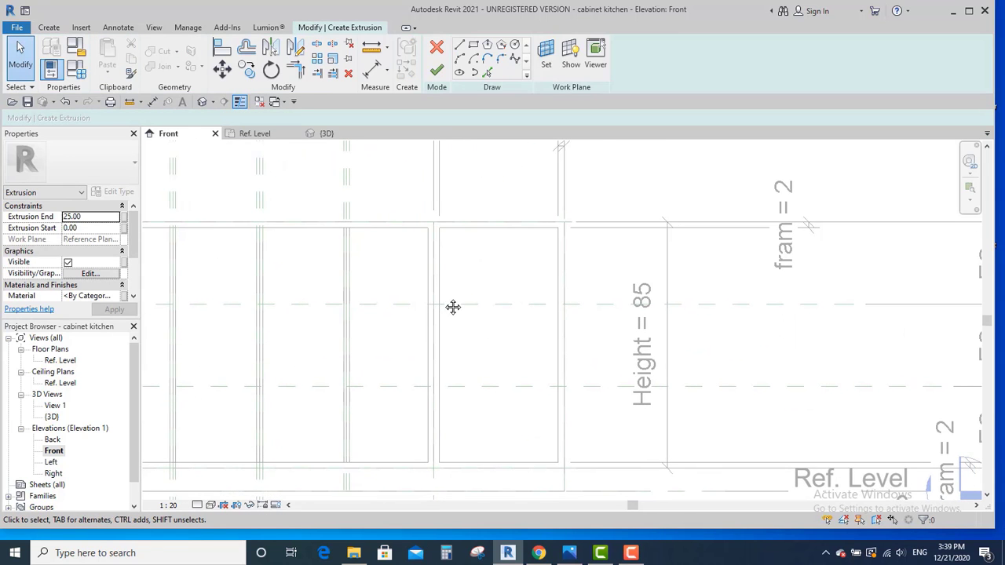
key("r")
key("p")
scroll(438, 303, "up", 1)
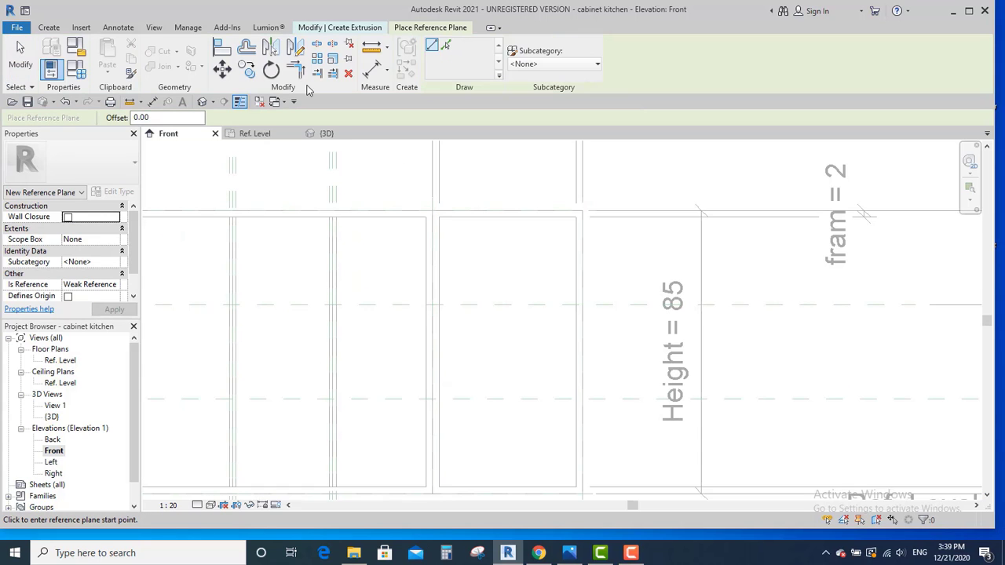
left_click(449, 47)
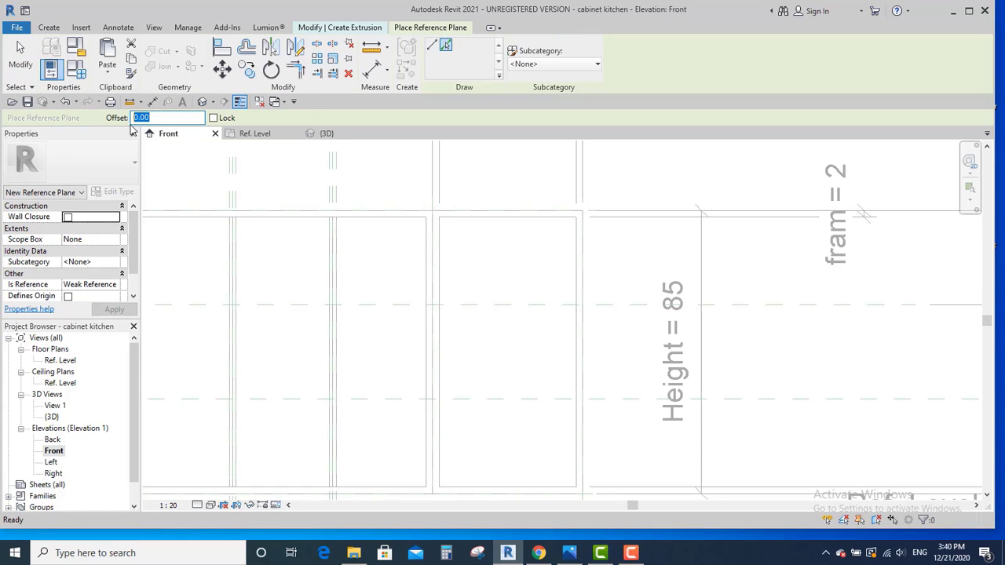
type("1")
left_click(495, 308)
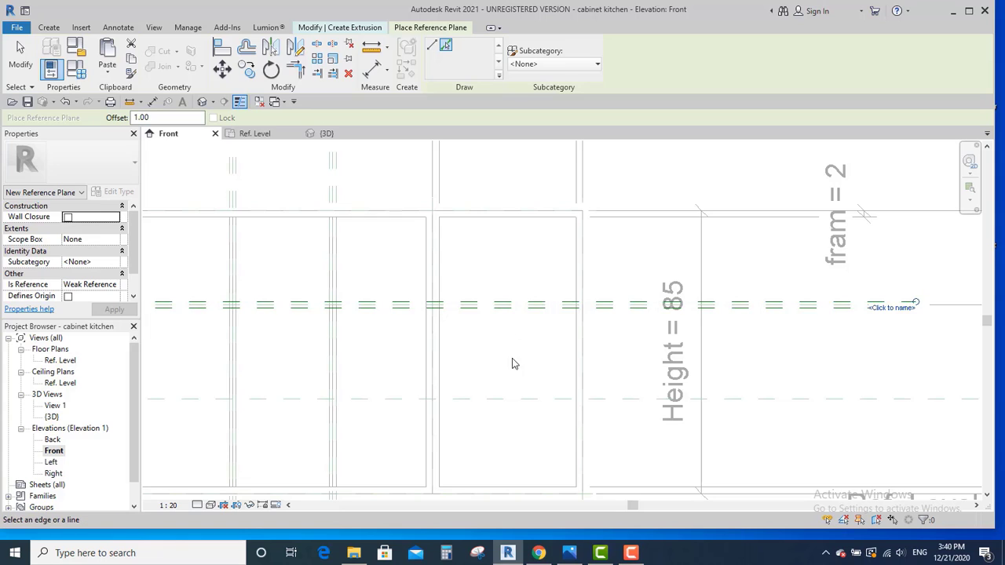
left_click(507, 402)
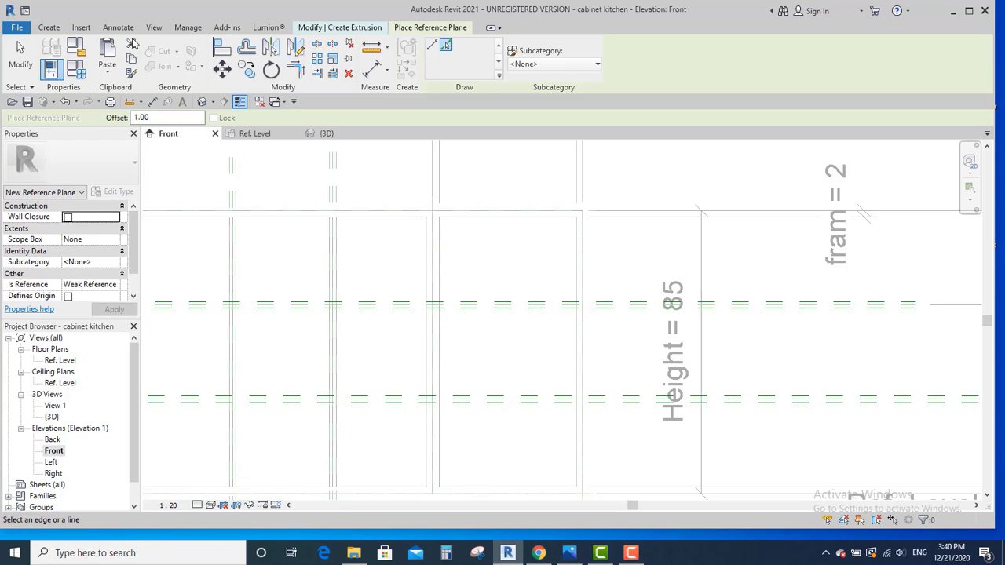
left_click(51, 28)
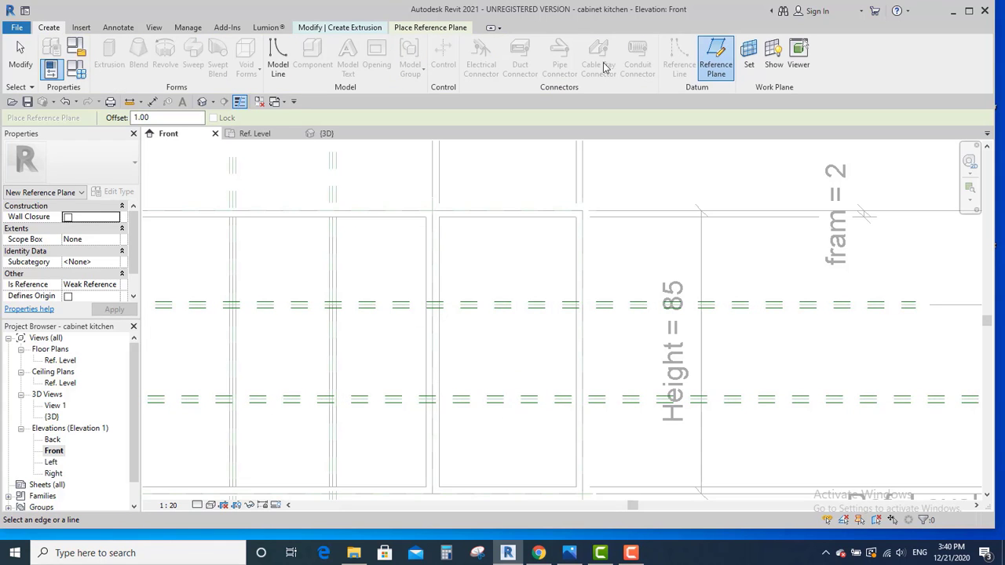
left_click(434, 28)
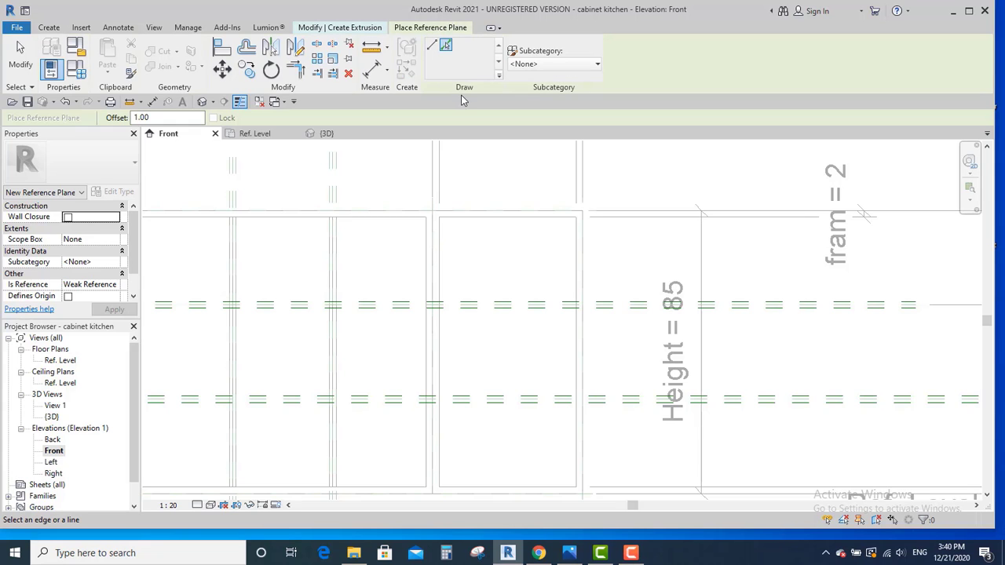
key("Escape")
key("Escape")
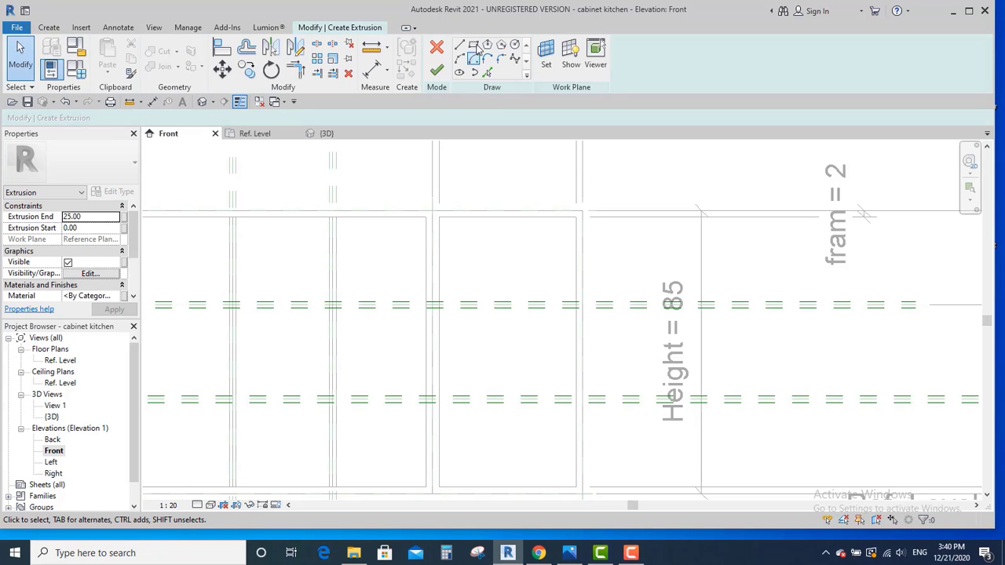
Step: Sketch two 41-wide, 2-thick shelf rectangles between the new reference planes
left_click(476, 47)
scroll(455, 303, "up", 2)
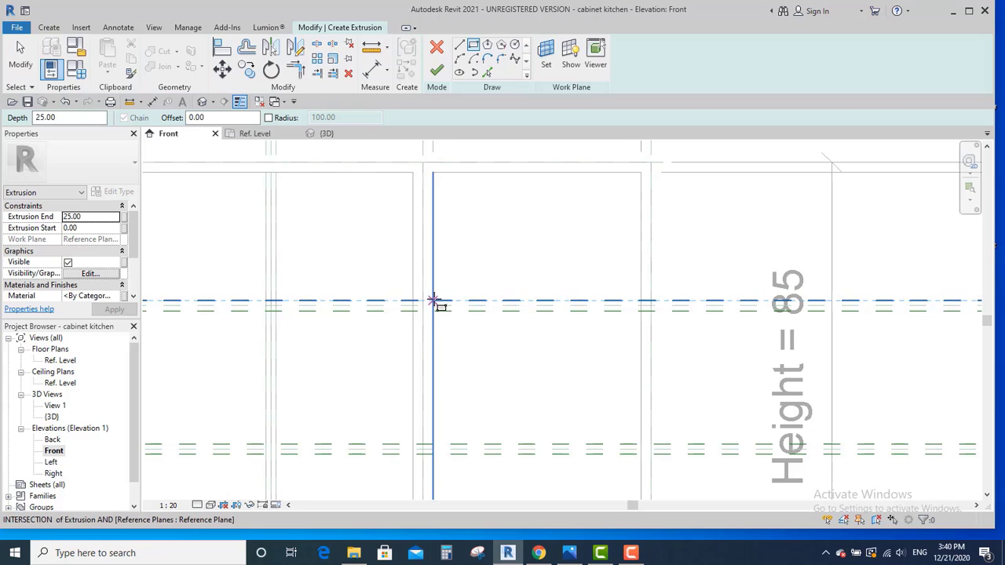
left_click(581, 310)
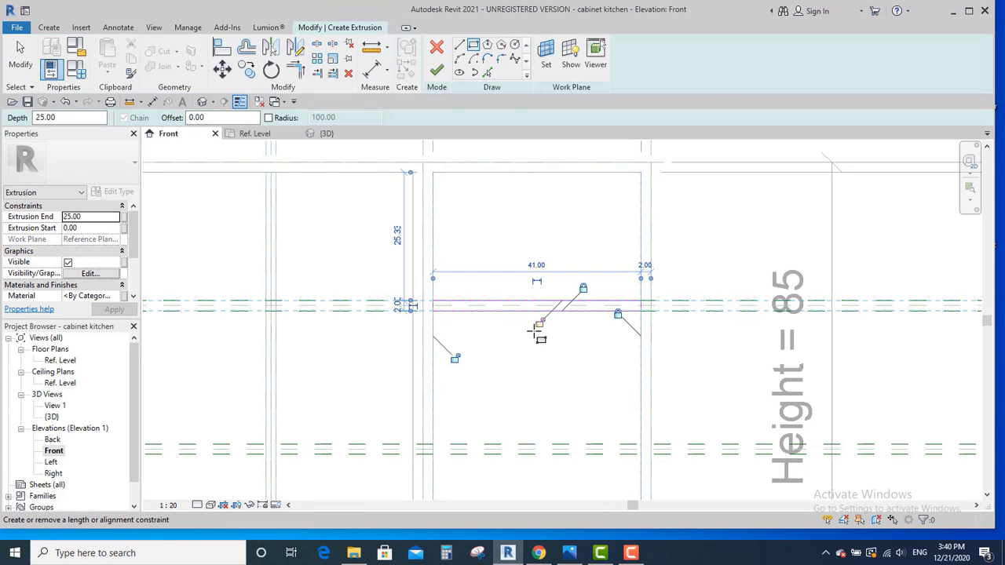
middle_click_drag(528, 406, 515, 290)
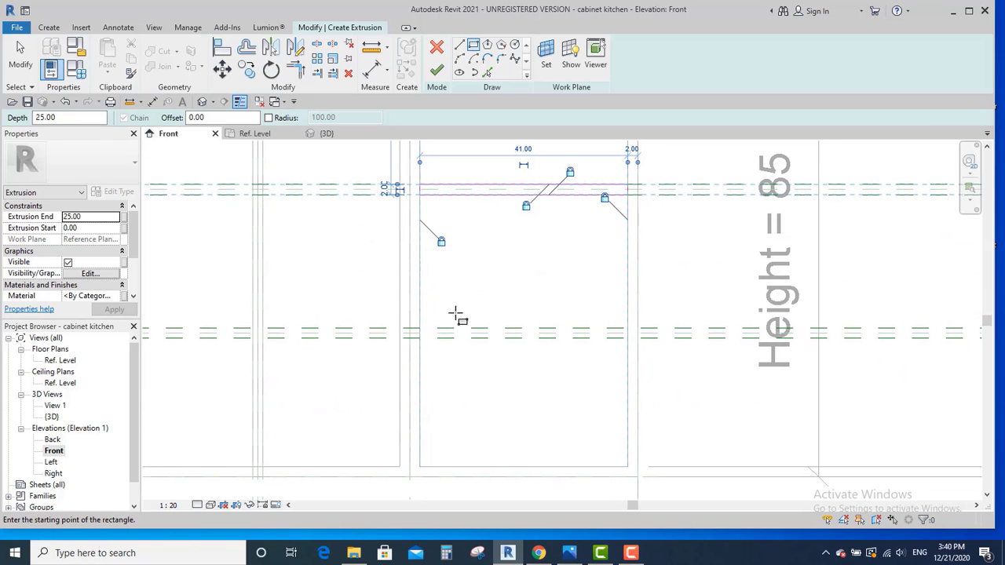
left_click(419, 333)
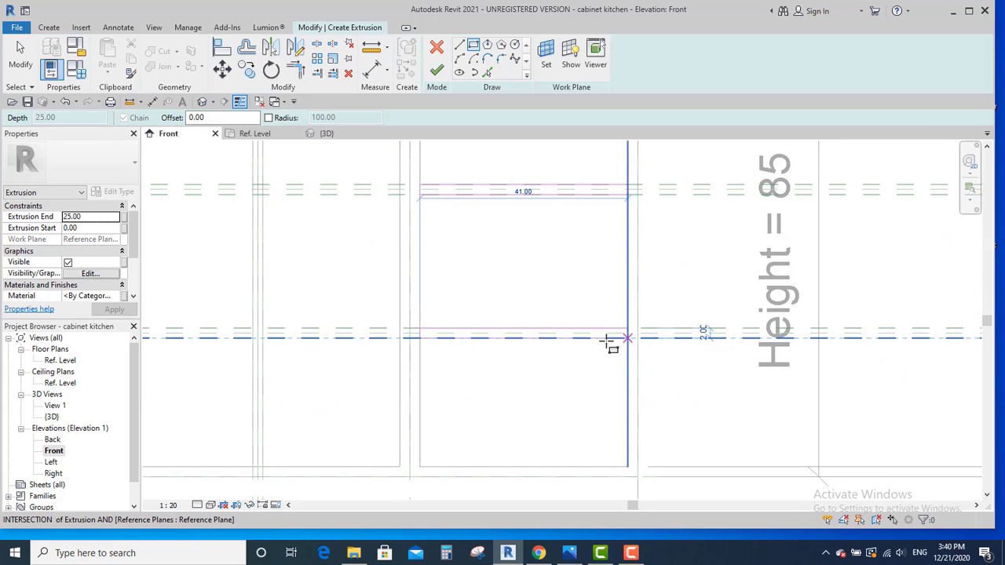
left_click(613, 337)
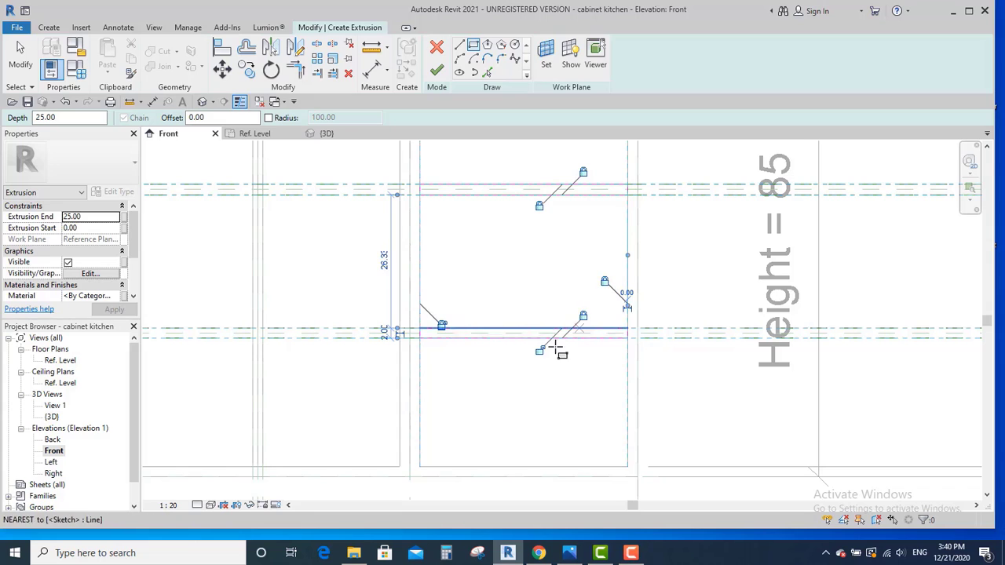
scroll(452, 342, "down", 3)
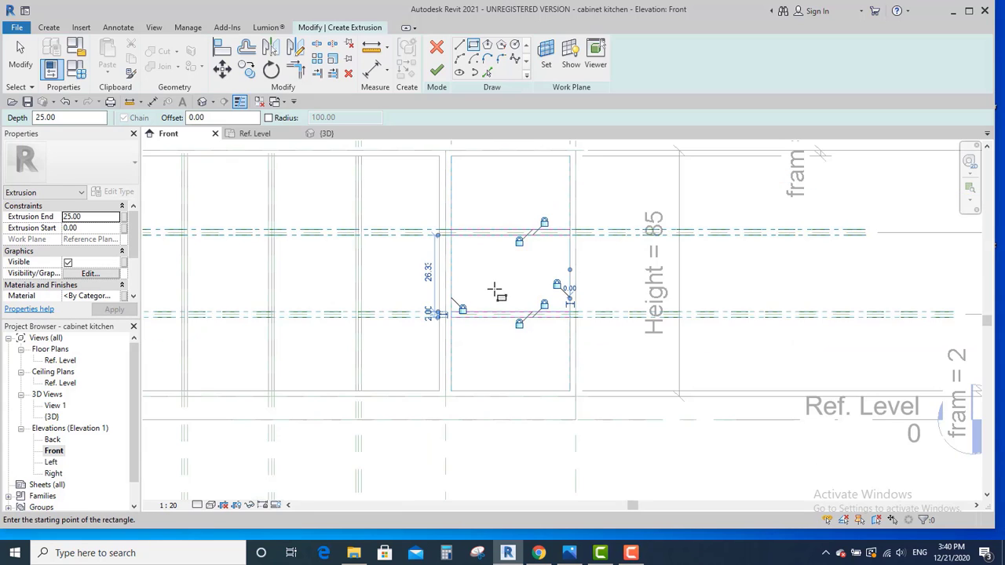
middle_click_drag(498, 288, 507, 360)
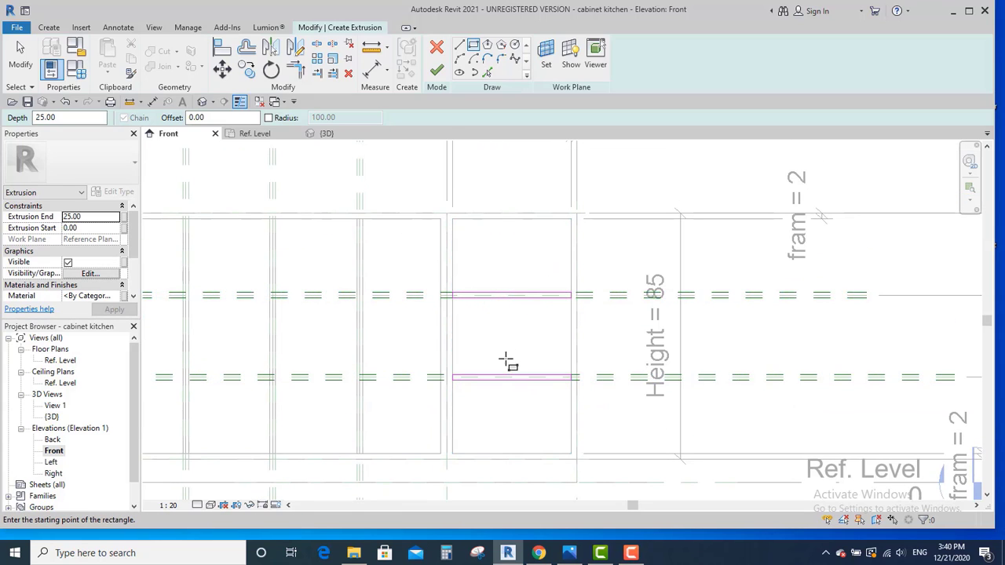
key("i")
scroll(507, 380, "up", 3)
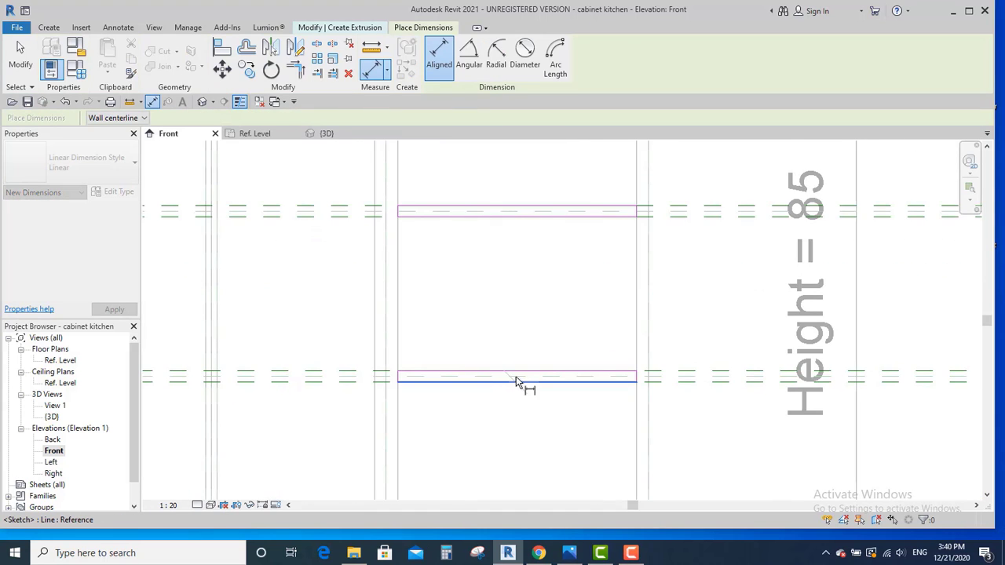
scroll(516, 379, "up", 2)
Step: Dimension the lower shelf lines, set them equal, and add the lower shelf thickness dimension
left_click(523, 377)
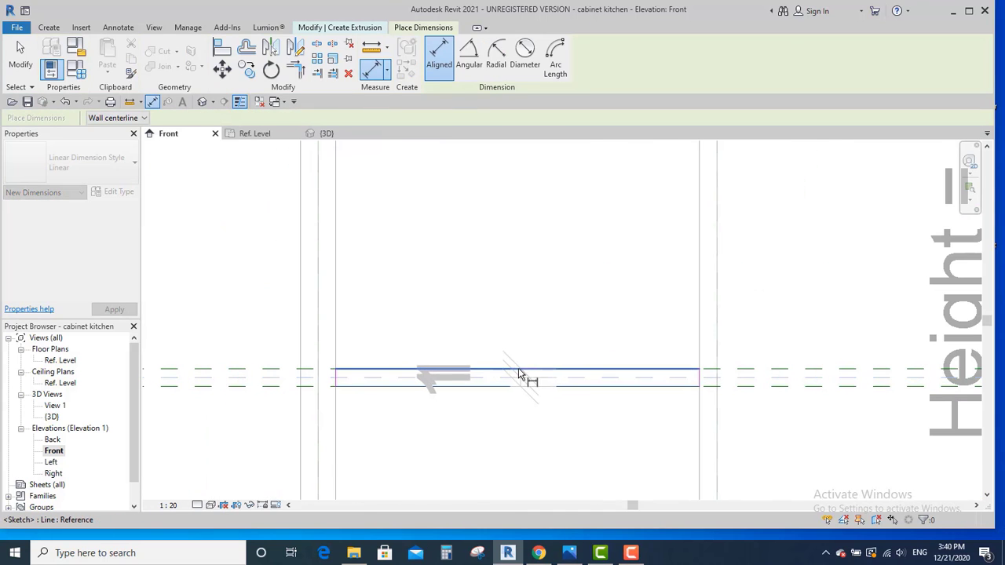
scroll(549, 369, "down", 1)
left_click(669, 382)
left_click(709, 371)
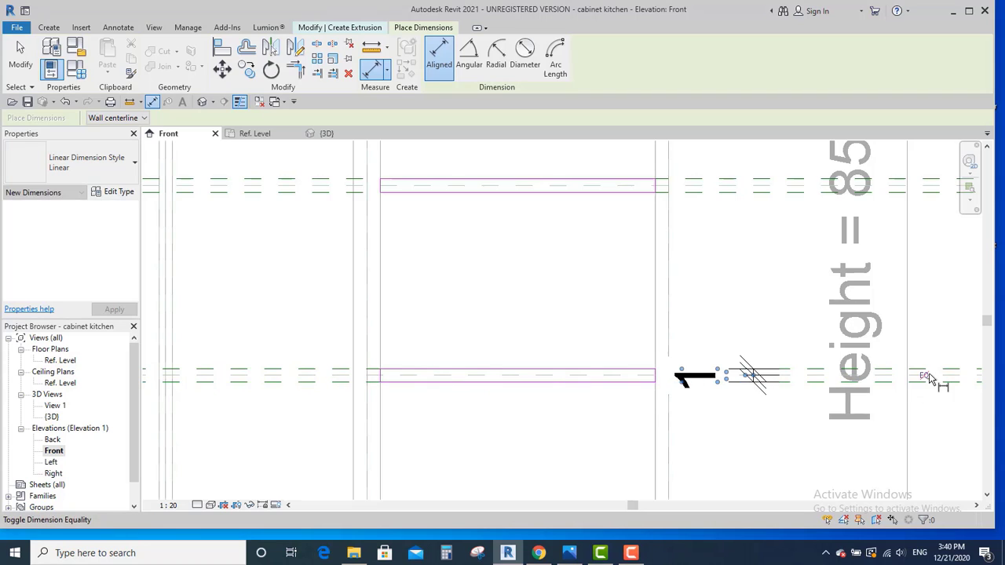
left_click(573, 378)
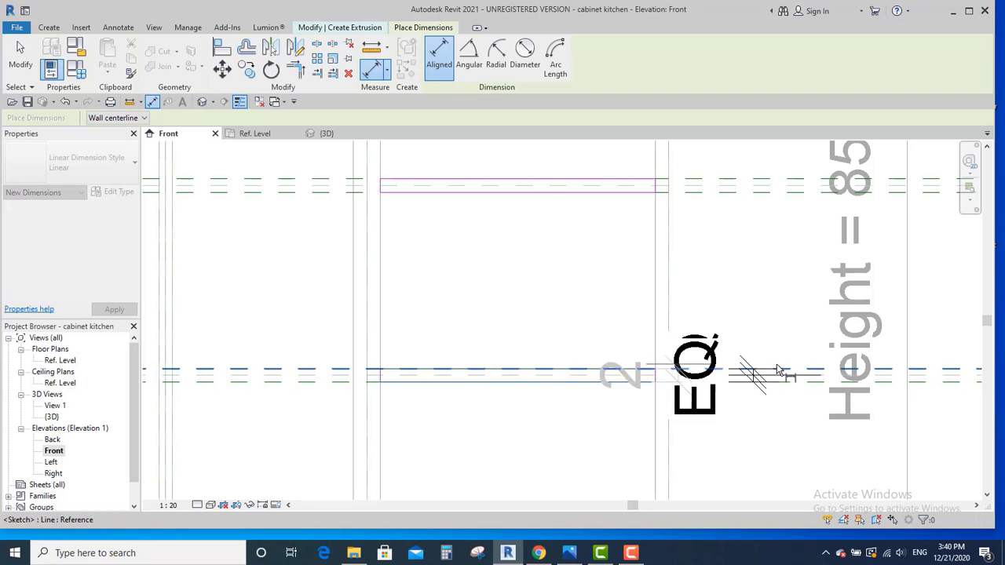
left_click(954, 343)
Step: Dimension the upper shelf the same way, with equal spacing and a thickness dimension
middle_click_drag(526, 281, 498, 370)
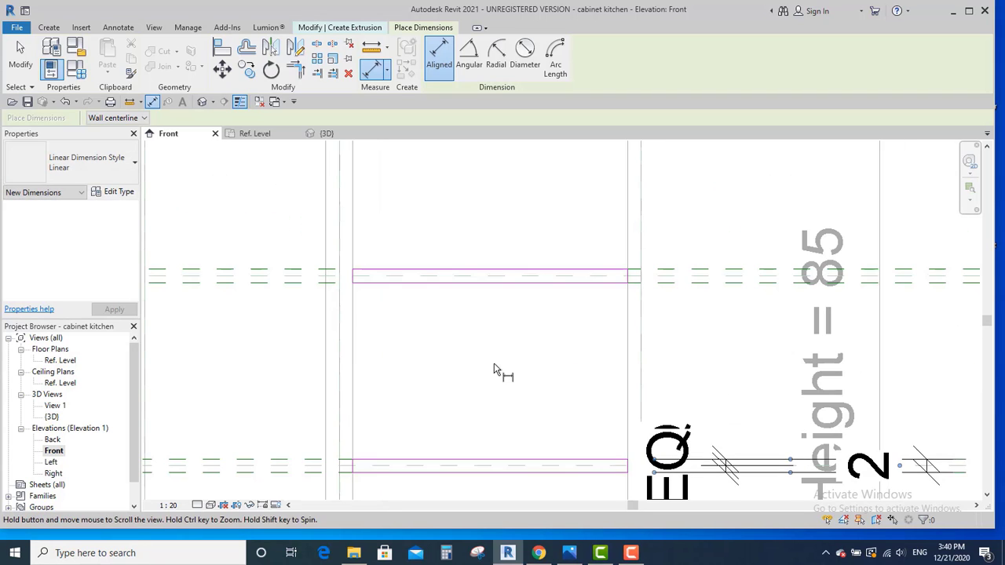
left_click(534, 281)
left_click(653, 268)
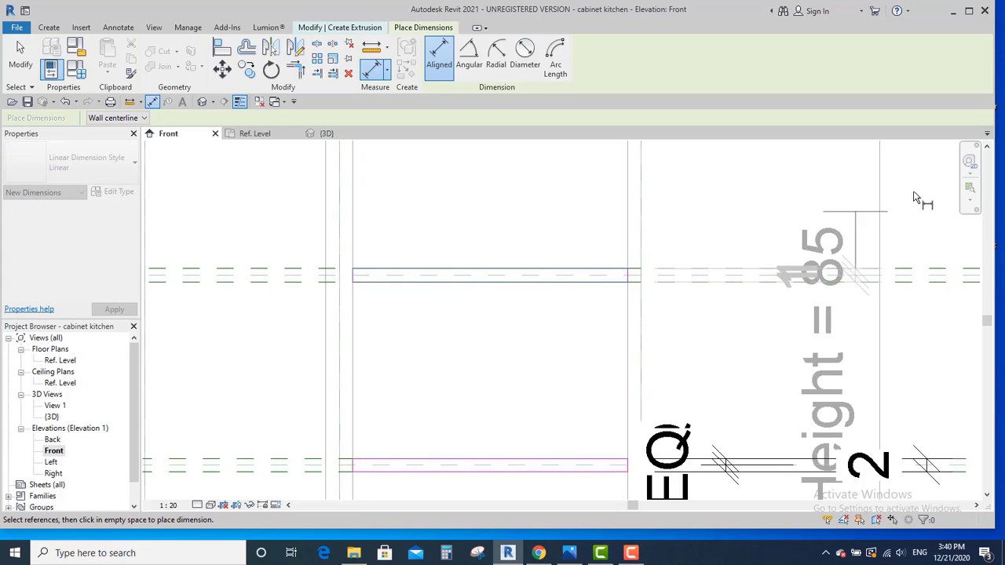
left_click(923, 274)
middle_click_drag(883, 317, 711, 332)
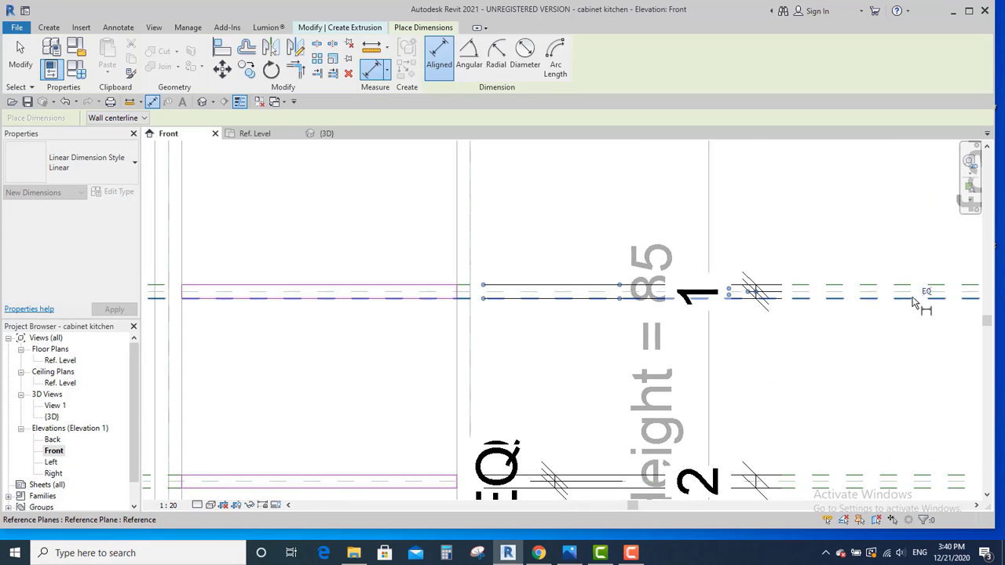
left_click(927, 292)
left_click(386, 302)
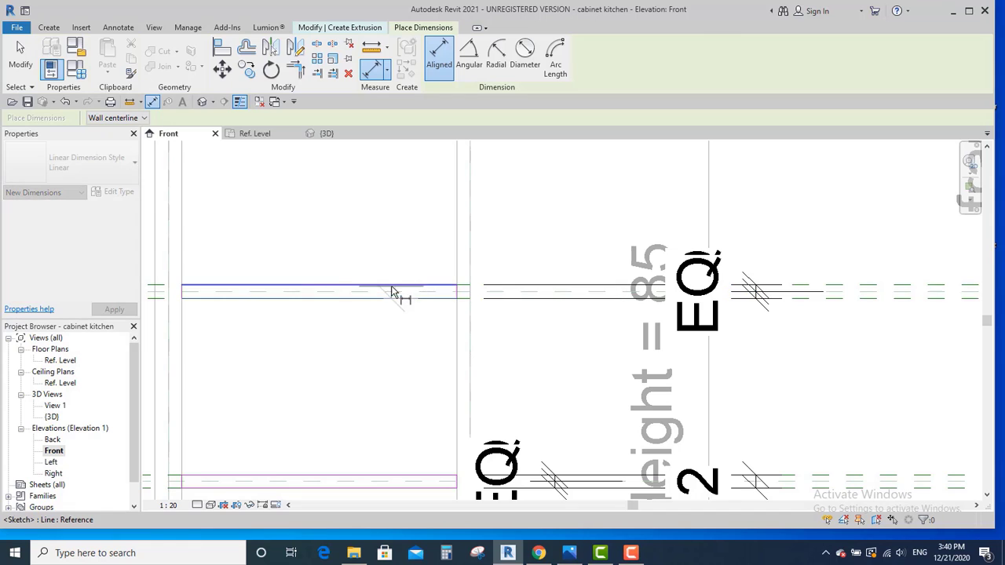
left_click(392, 288)
left_click(857, 252)
scroll(514, 346, "down", 2)
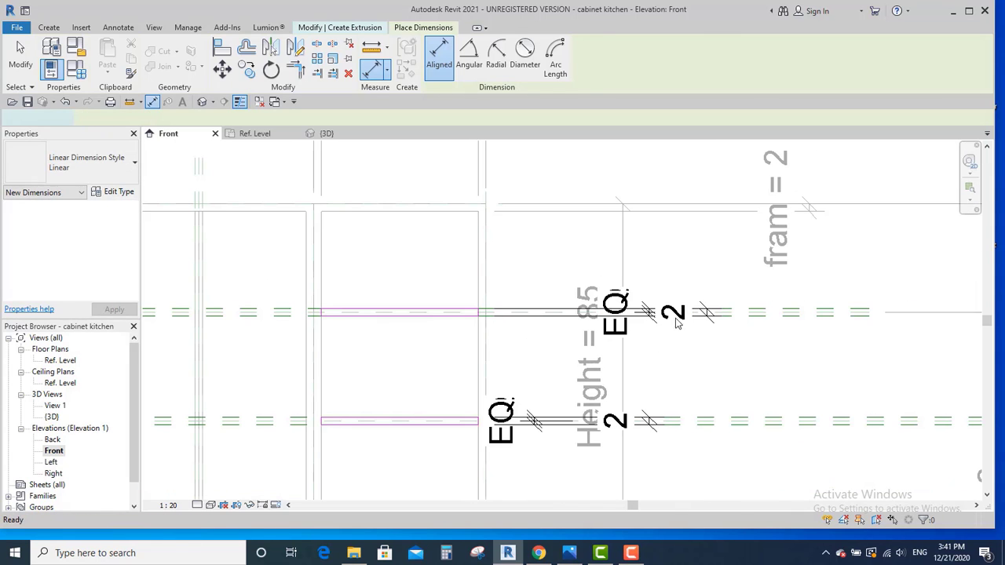
key("Escape")
key("Escape")
Step: Label both shelf thickness dimensions with fram and finish the shelf extrusion
left_click(549, 313)
left_click(483, 229, "ctrl")
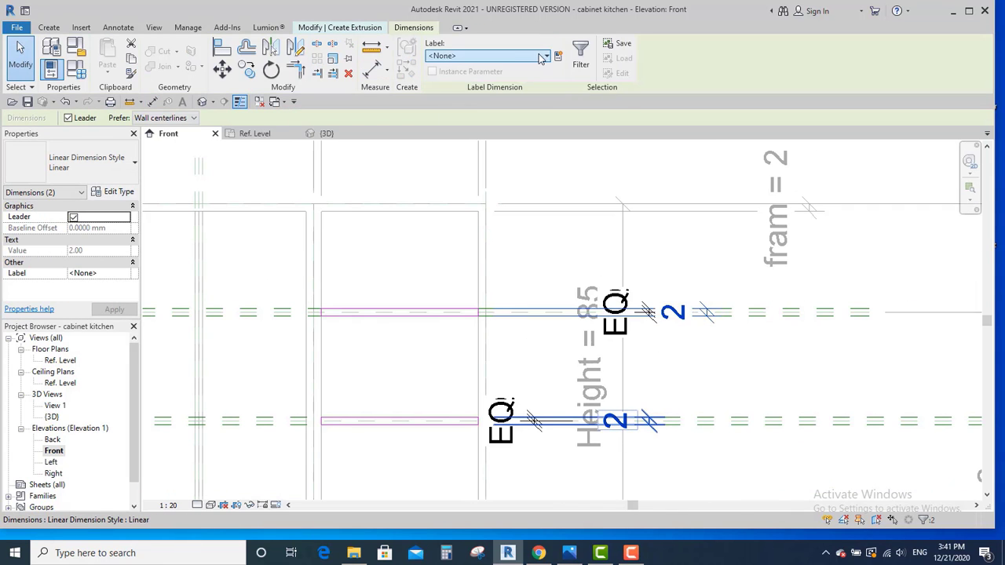
left_click(540, 59)
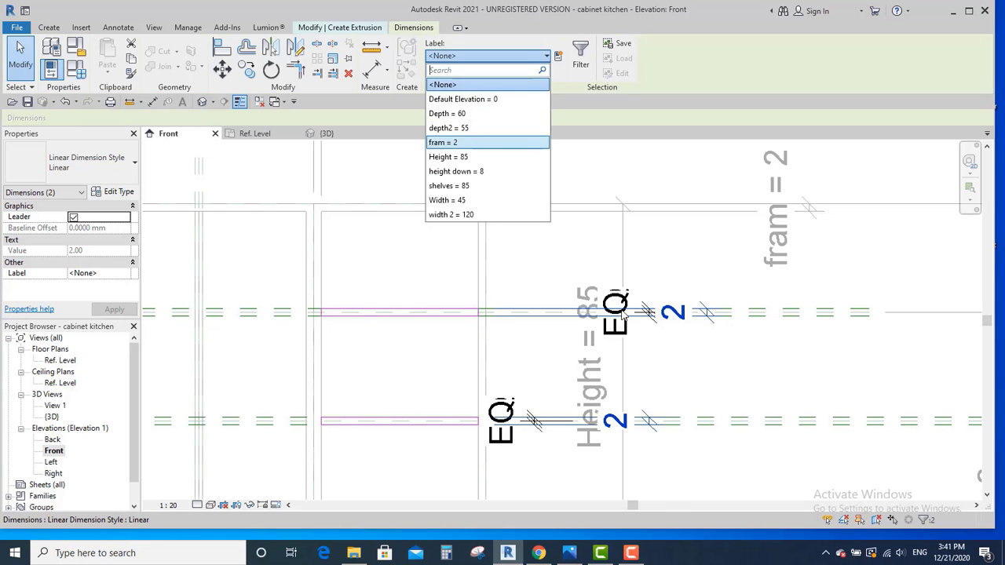
left_click(452, 142)
scroll(588, 332, "down", 2)
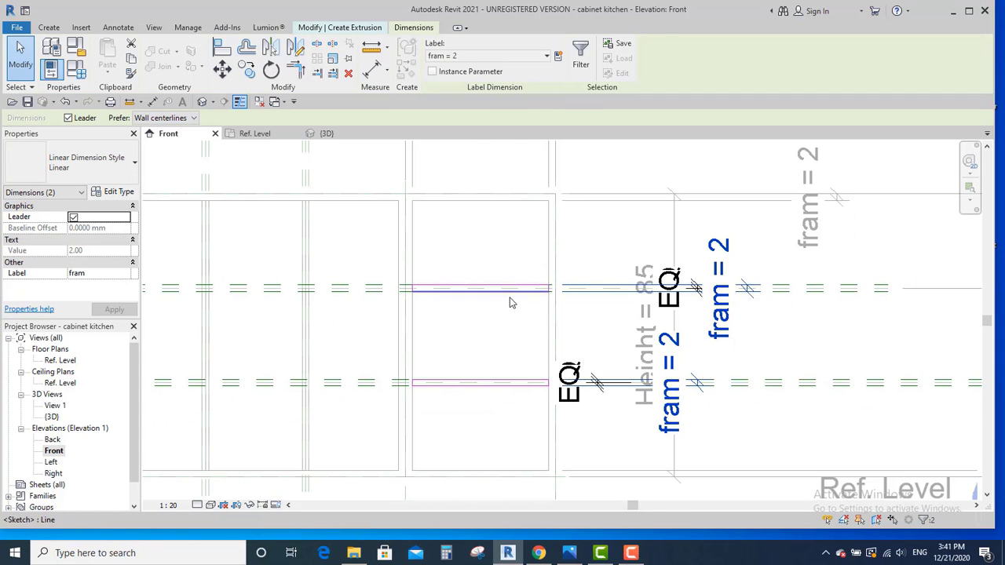
key("Escape")
left_click(435, 55)
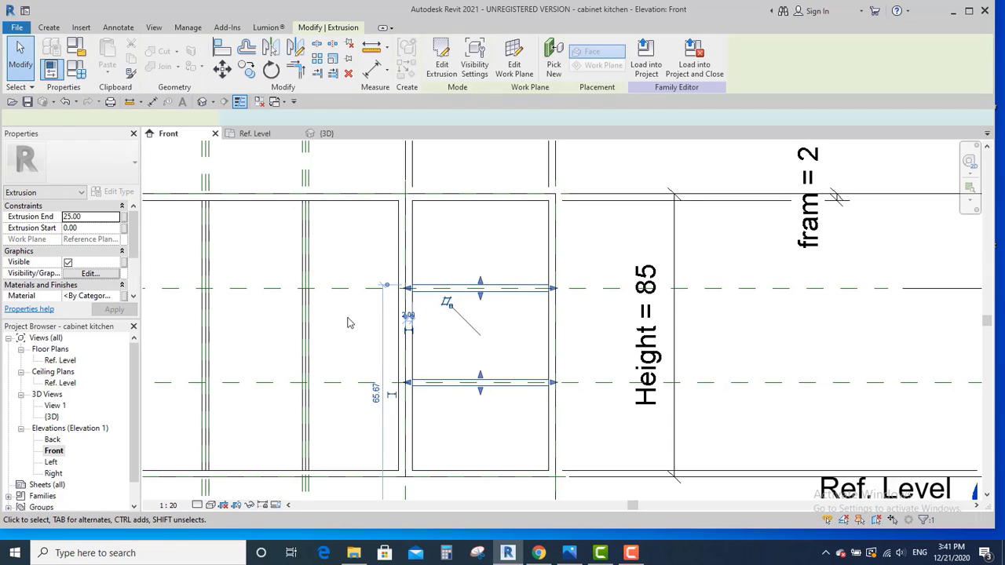
Step: In the Ref. Level plan, stretch the shelves from 0 to -58 across the cabinet depth
double_click(60, 361)
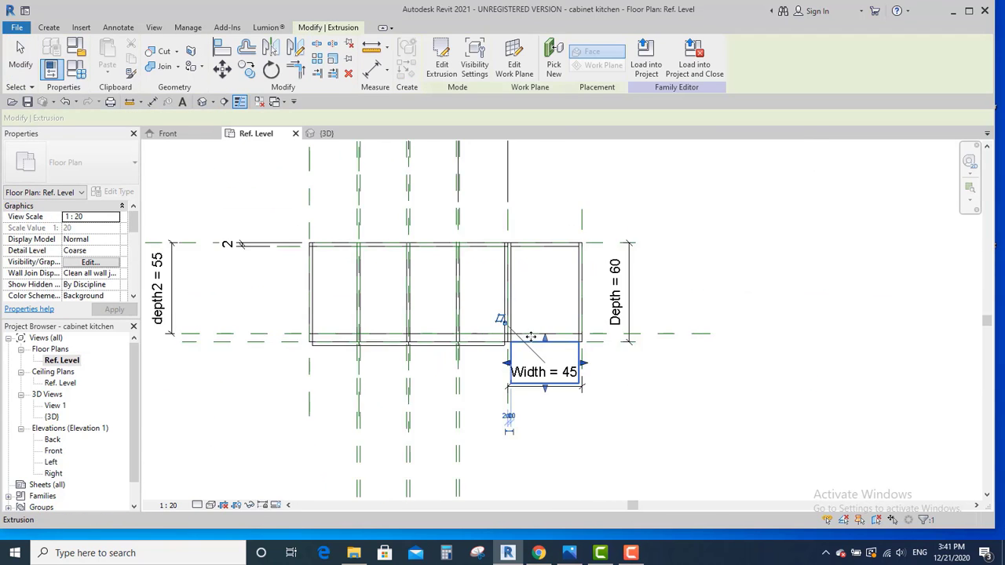
scroll(530, 337, "up", 1)
left_click_drag(548, 338, 547, 230)
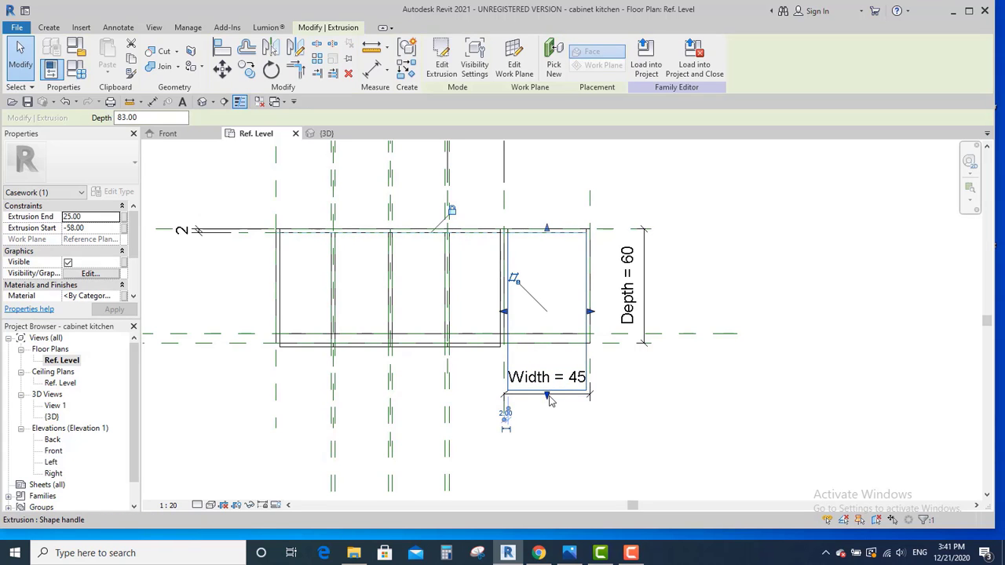
scroll(551, 401, "up", 1)
left_click_drag(547, 397, 534, 317)
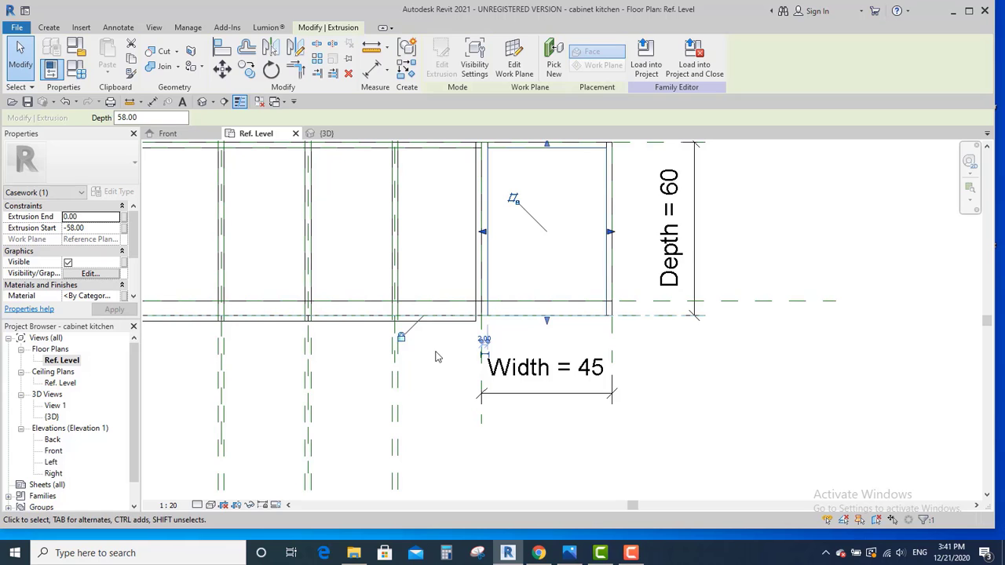
scroll(438, 357, "down", 2)
middle_click_drag(447, 381, 507, 392)
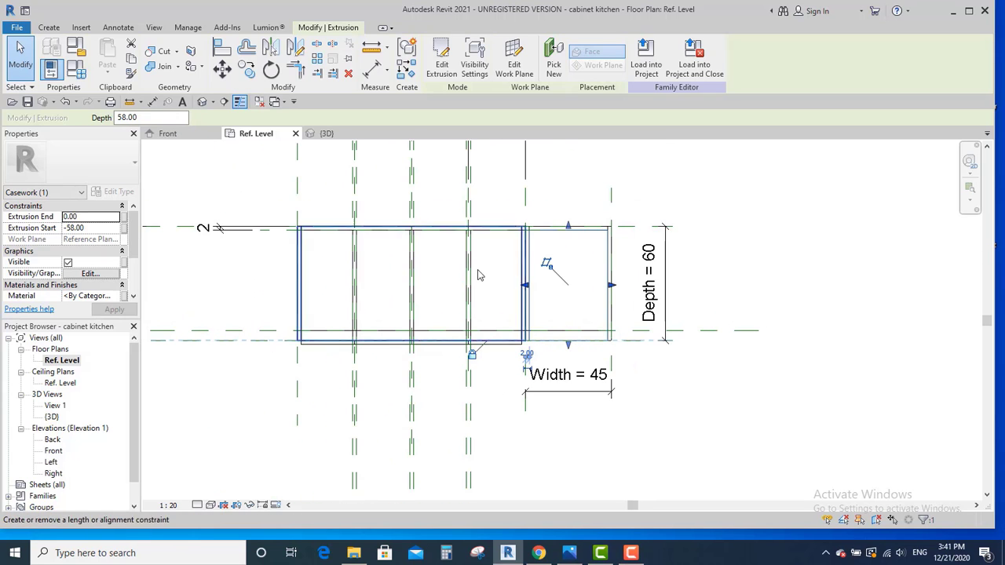
Step: Orbit the cabinet in the {3D} view to check the shelves
left_click(341, 140)
mouse_move(523, 294)
middle_mouse_down("shift")
mouse_move(503, 403)
mouse_move(499, 336)
mouse_move(509, 327)
mouse_move(544, 348)
middle_mouse_up("shift")
key("Escape")
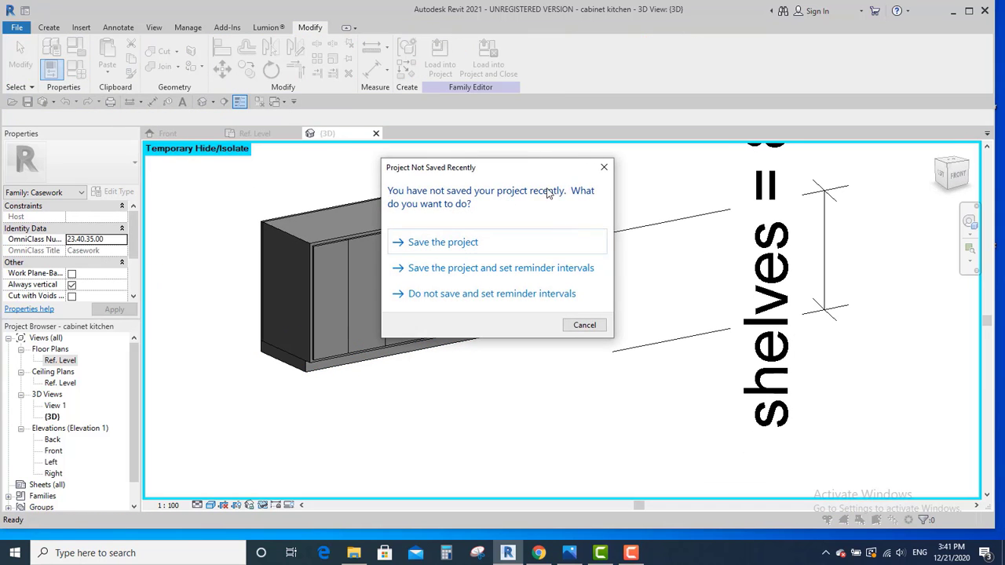
Step: Dismiss the save reminder and flex Depth to 80, then settle on 65
left_click_drag(545, 173, 281, 199)
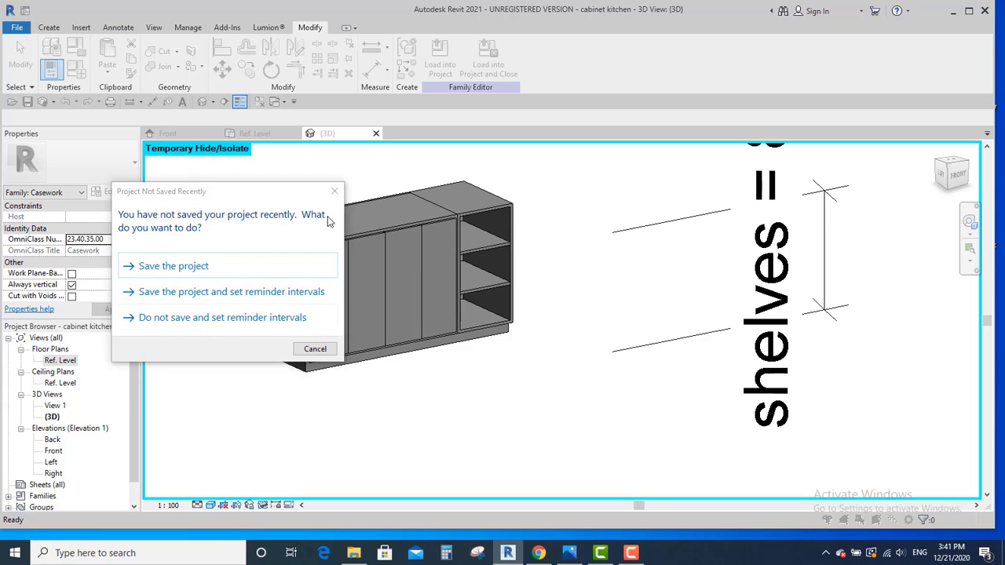
left_click(315, 349)
left_click(126, 280)
type("80")
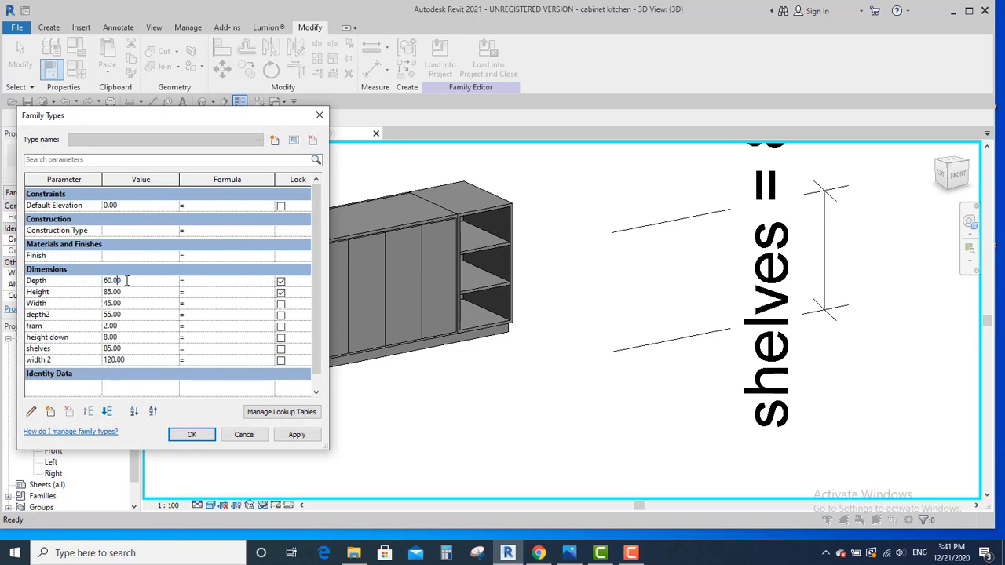
left_click(302, 435)
type("65")
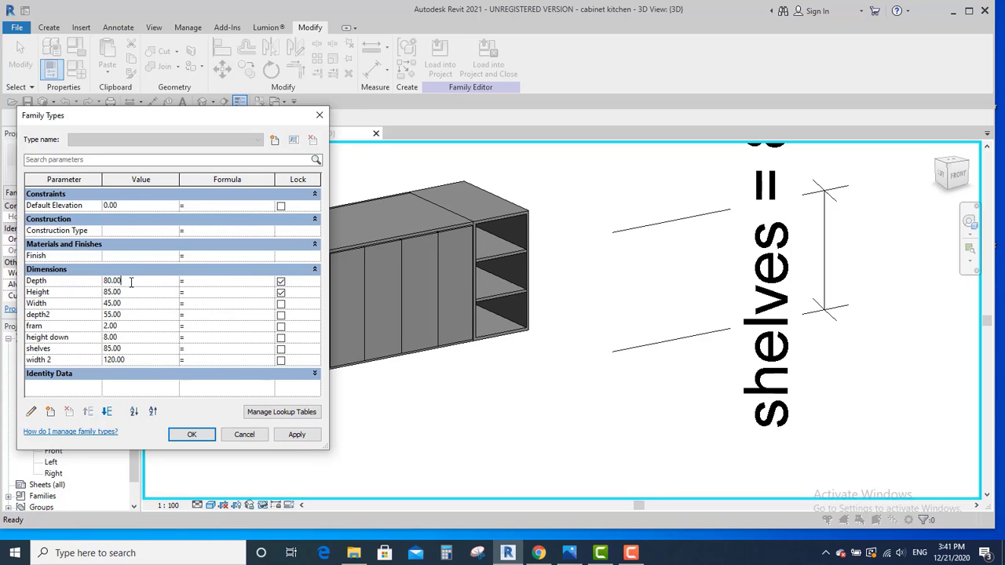
left_click(312, 439)
Step: Flex Width through 40 and 60, settle on 45, and accept the changes
left_click_drag(219, 115, 809, 124)
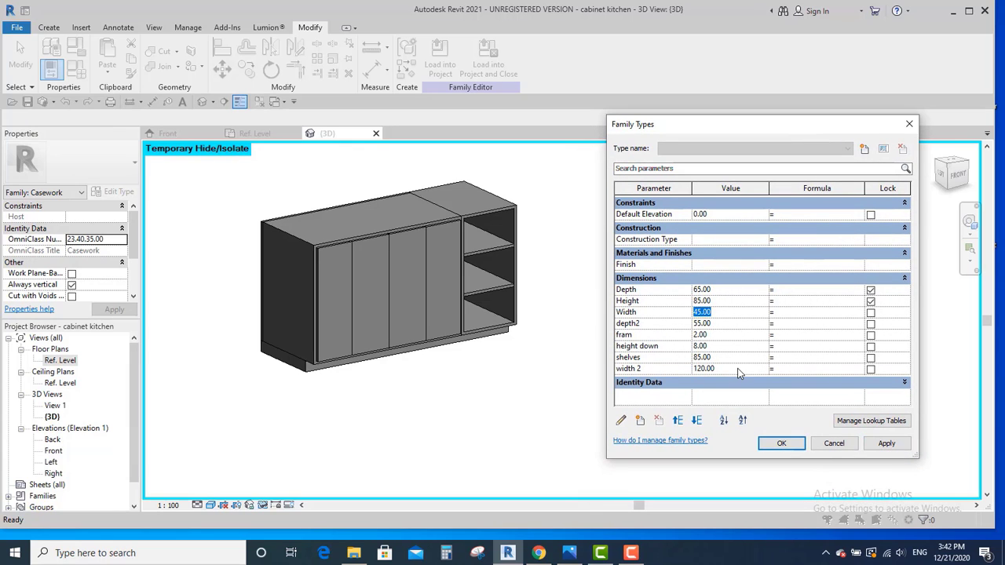
left_click(886, 444)
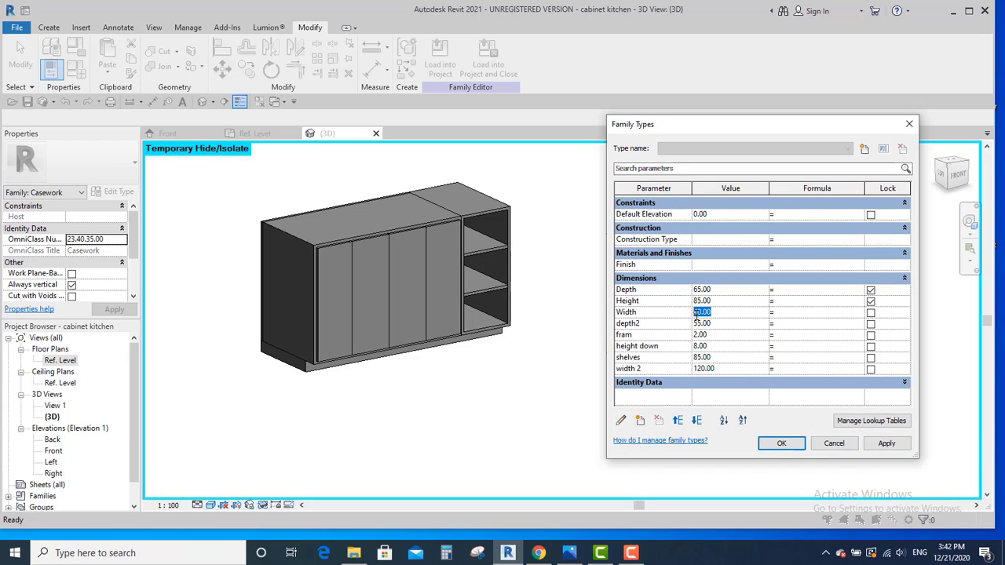
left_click(887, 444)
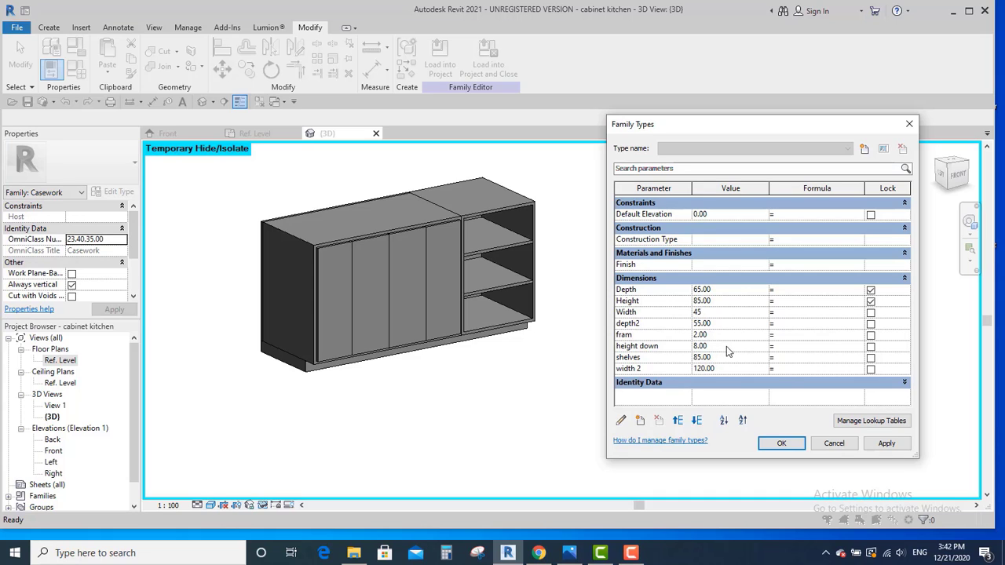
left_click(887, 444)
left_click(780, 443)
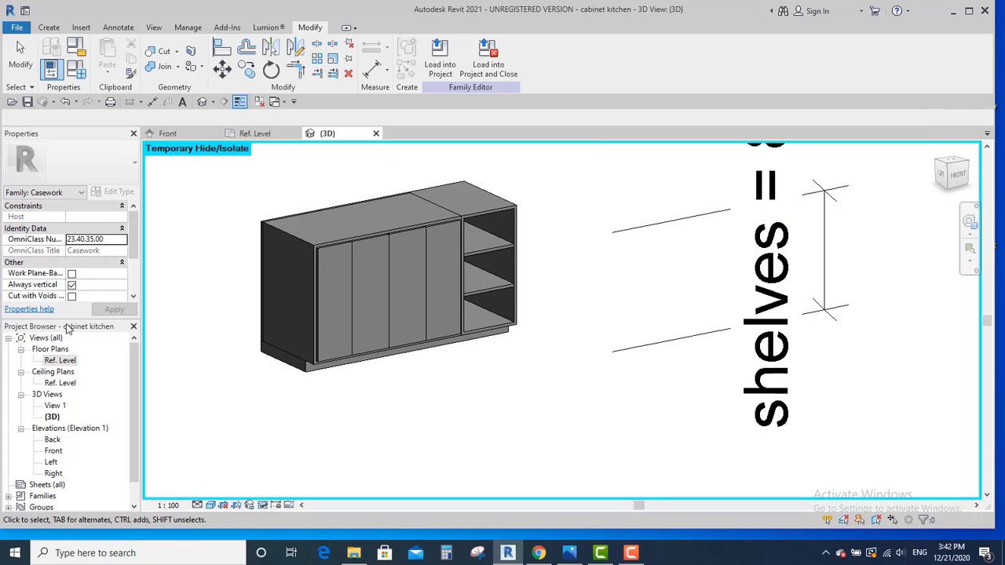
Step: In the Front elevation, sketch a rectangular extrusion down to the upper shelf, lock its top edge, and finish it
double_click(54, 451)
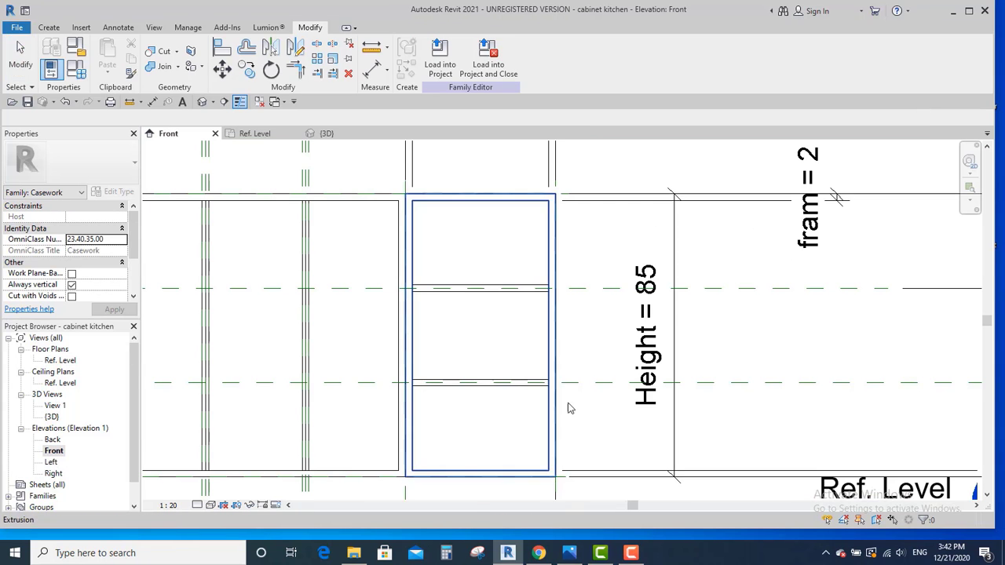
scroll(542, 361, "down", 3)
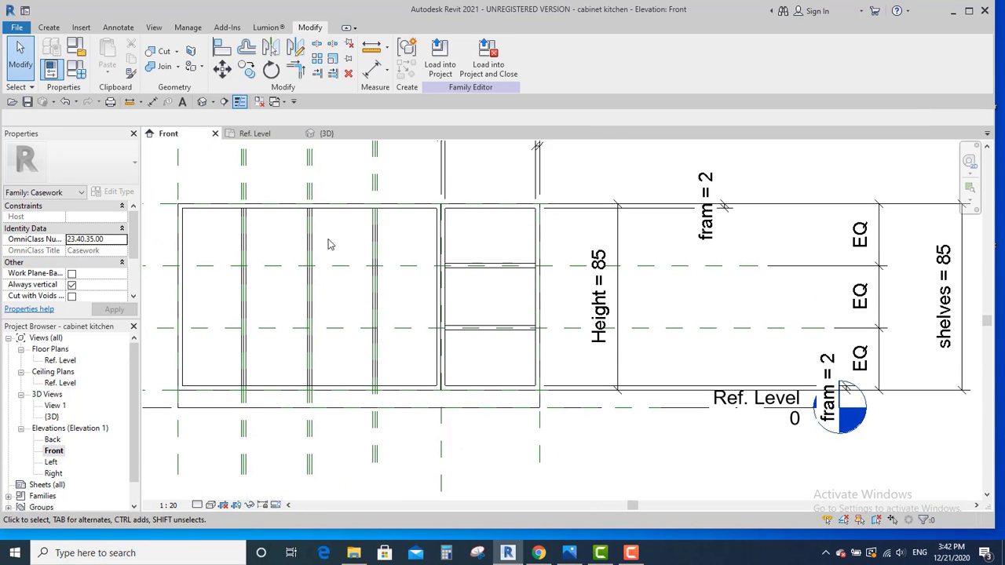
double_click(338, 292)
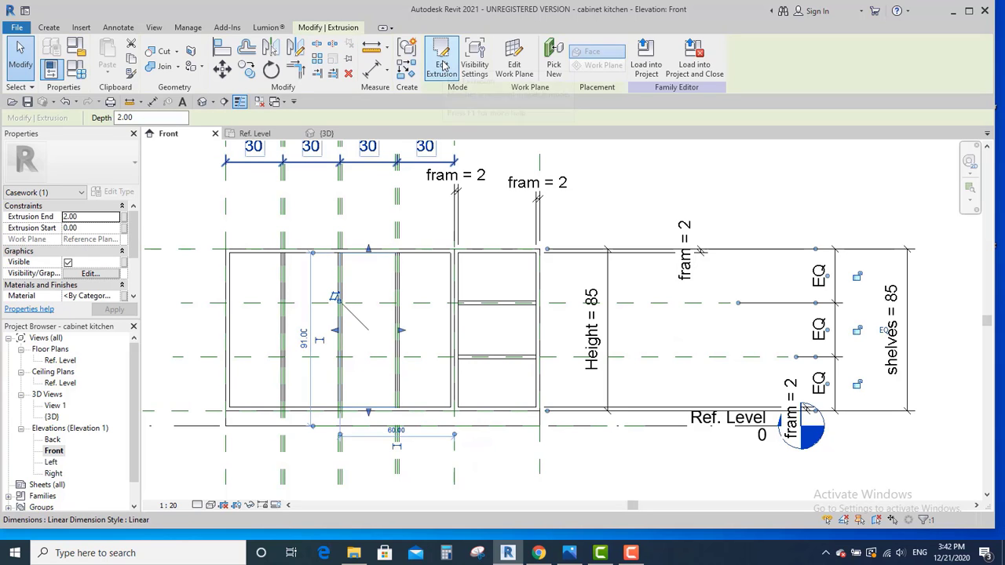
key("l")
key("i")
scroll(460, 253, "up", 2)
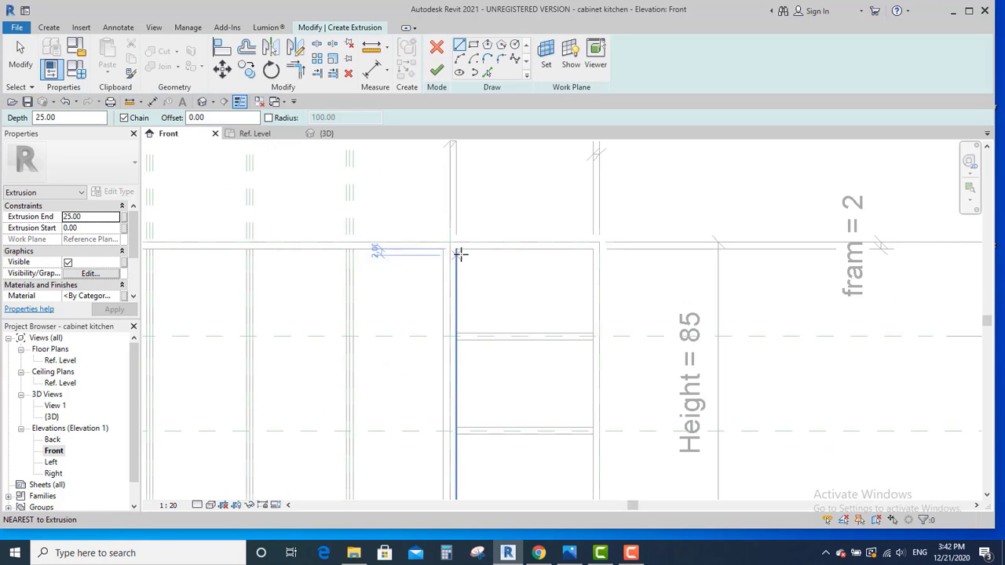
left_click(473, 44)
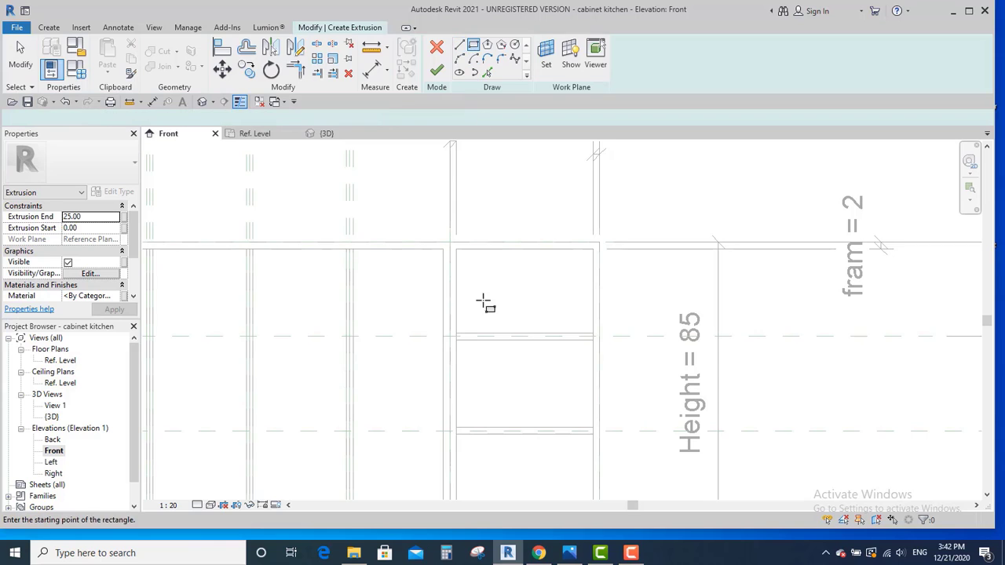
left_click(456, 250)
scroll(596, 337, "up", 2)
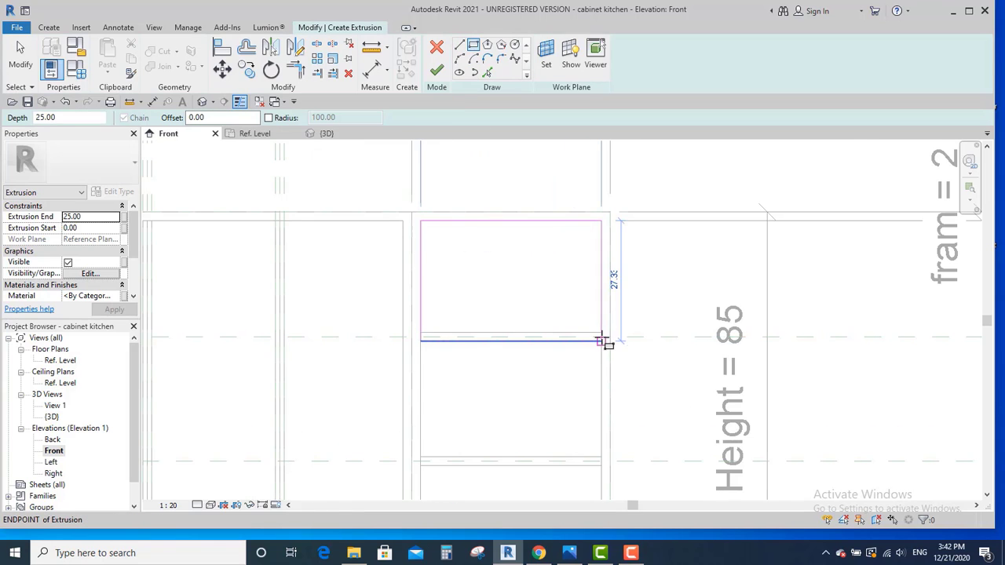
scroll(601, 337, "up", 2)
left_click(601, 338)
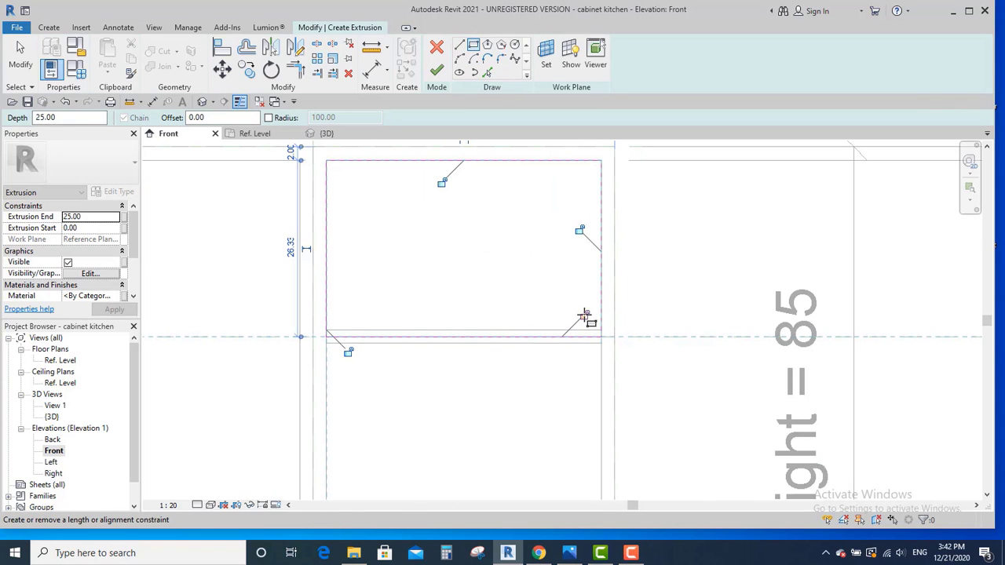
left_click(442, 185)
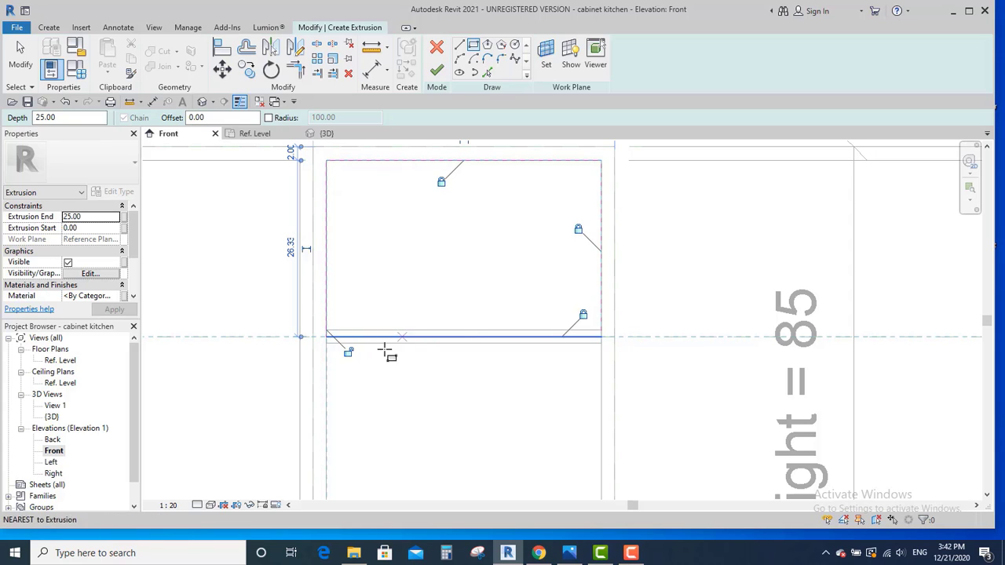
left_click(431, 75)
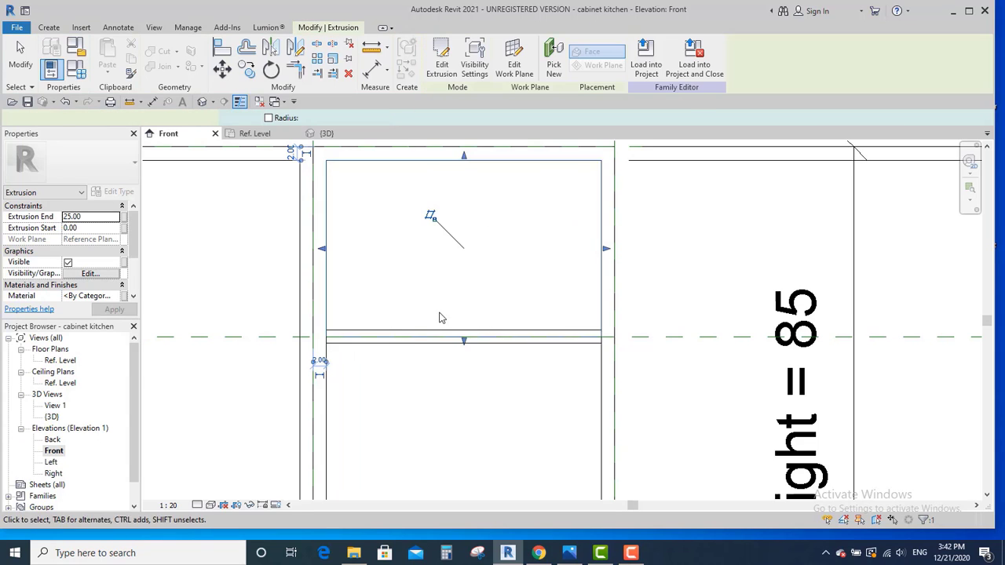
Step: Create a 25.00-deep rectangular extrusion over the upper front panel, locking its edge to the reference line
left_click(48, 28)
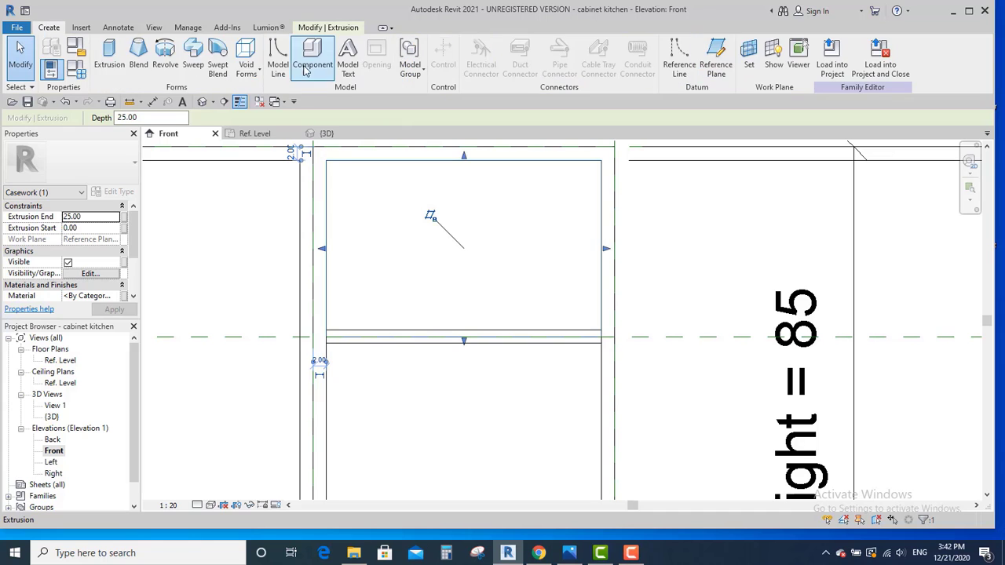
left_click(108, 57)
left_click(473, 44)
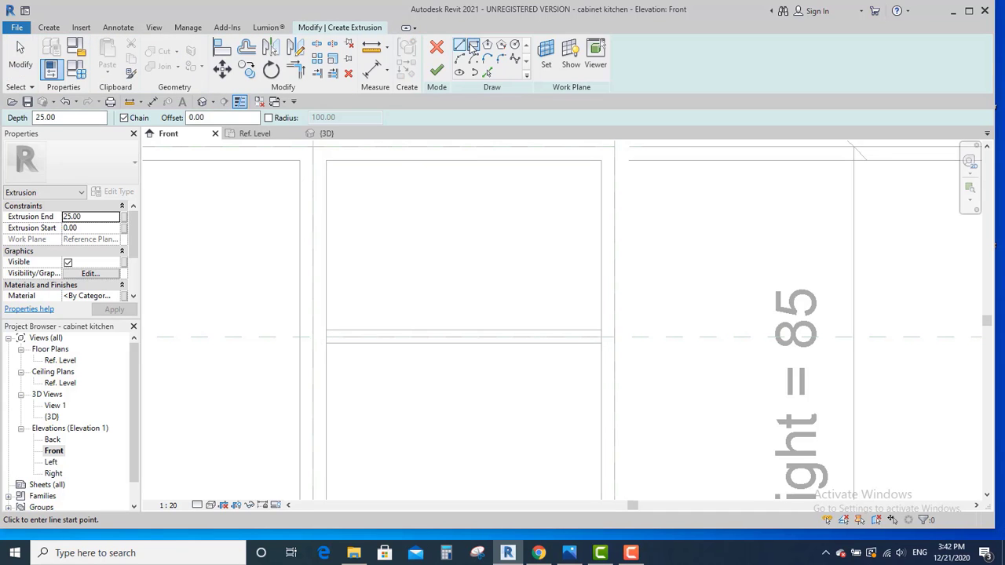
left_click(326, 150)
left_click(424, 292)
mouse_move(430, 288)
middle_mouse_down()
mouse_move(409, 297)
mouse_move(541, 332)
middle_mouse_up()
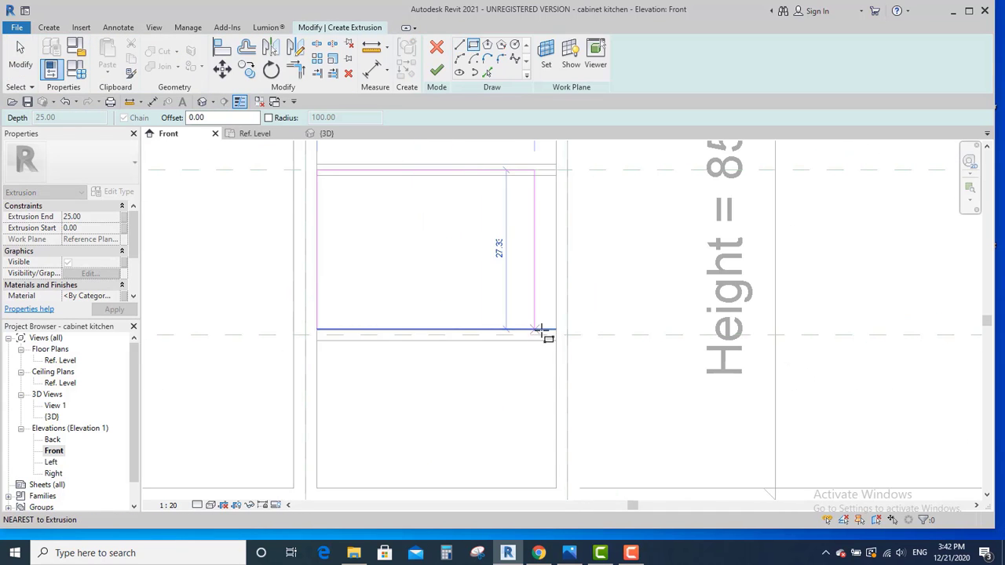
scroll(557, 337, "up", 2)
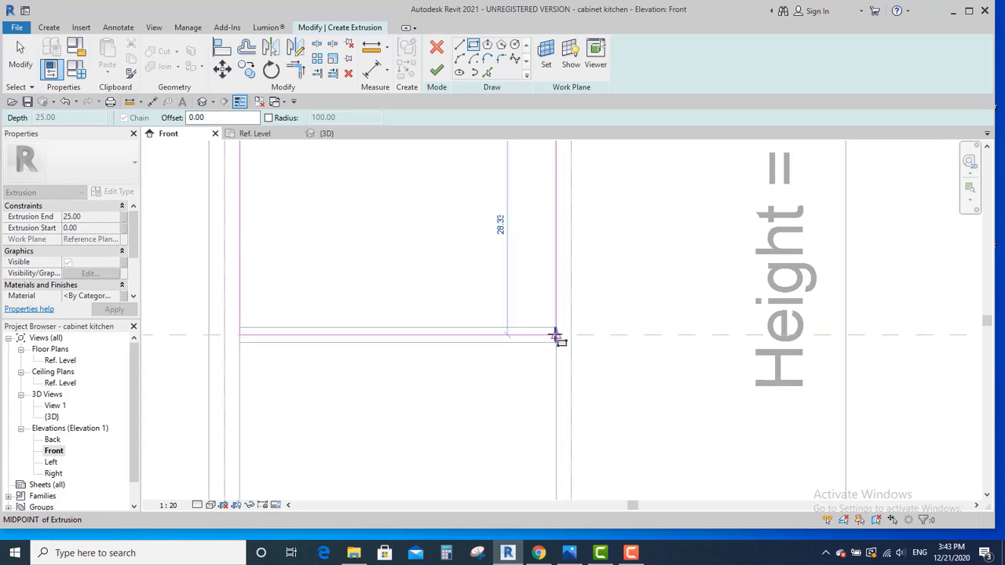
left_click(557, 340)
scroll(503, 335, "down", 1)
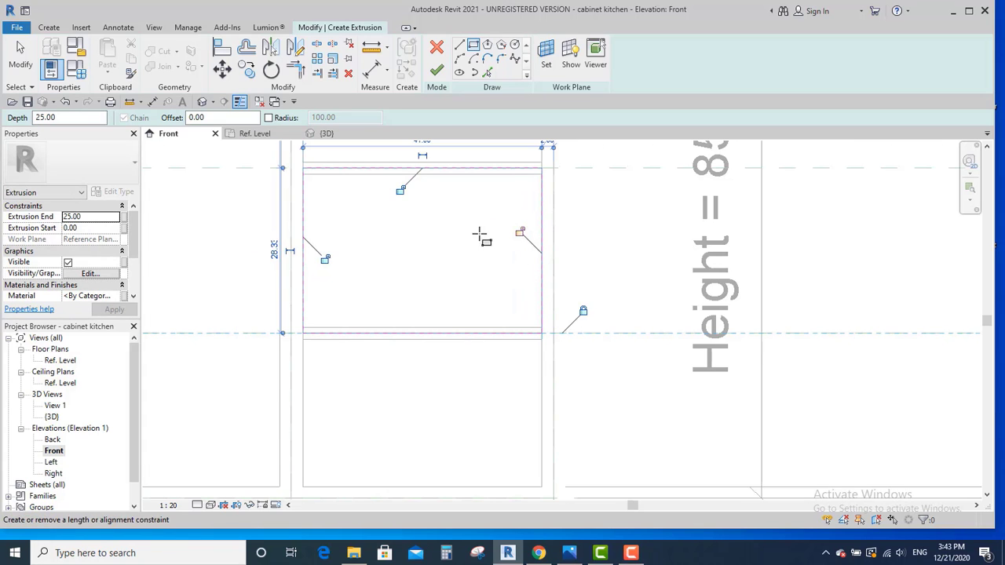
left_click(401, 190)
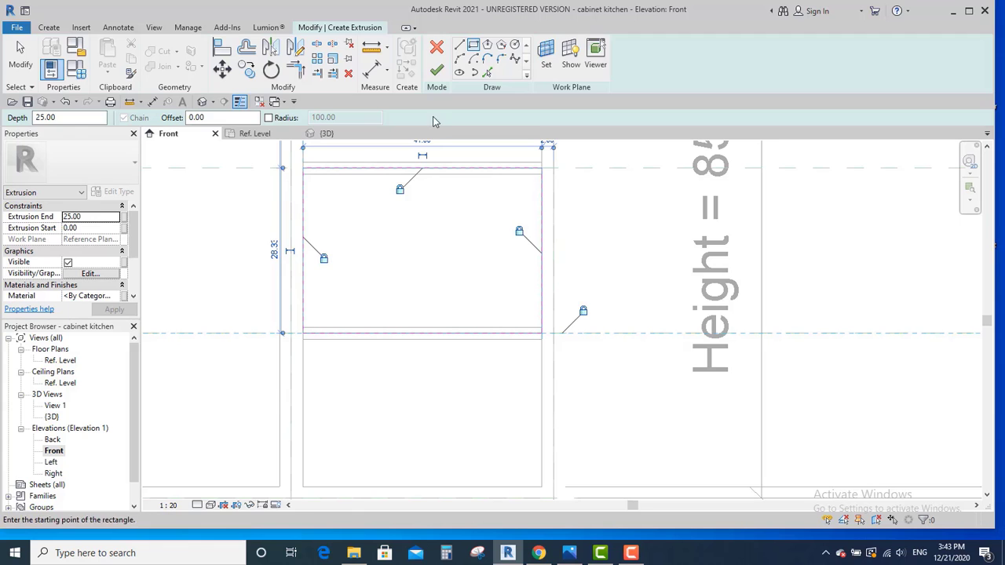
left_click(436, 70)
middle_click_drag(456, 293, 469, 358)
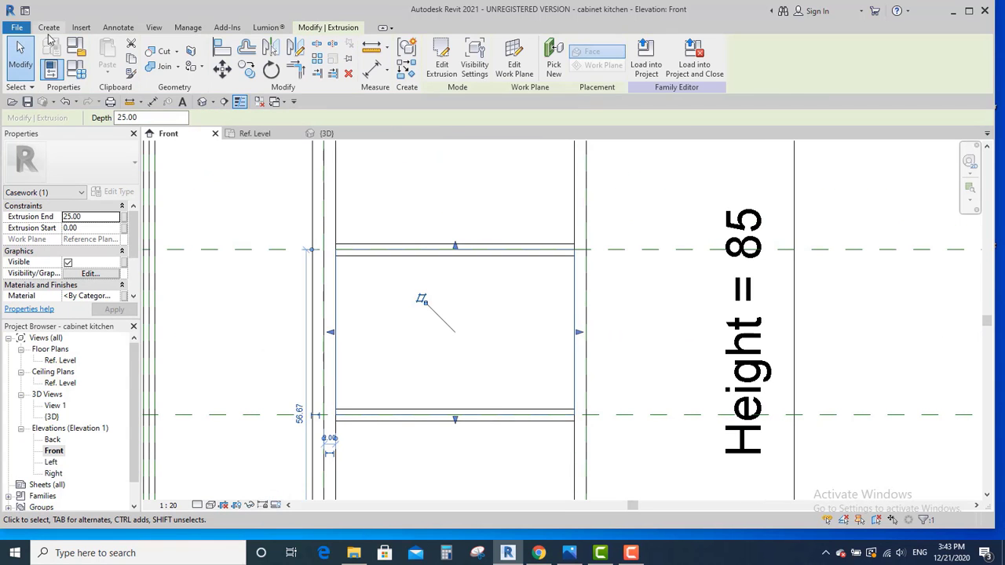
Step: Sketch a rectangular extrusion over the lower front panel, lock its edge, and finish it
left_click(49, 29)
left_click(110, 55)
scroll(426, 390, "down", 1)
mouse_move(426, 390)
middle_mouse_down()
mouse_move(481, 385)
mouse_move(499, 260)
middle_mouse_up()
left_click(473, 45)
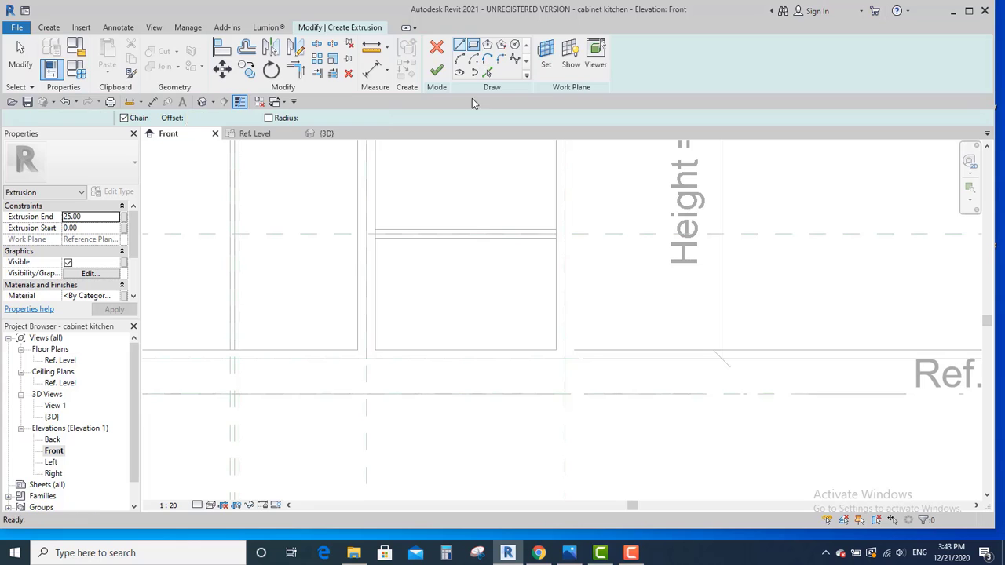
left_click(375, 234)
scroll(530, 342, "up", 1)
left_click(566, 354)
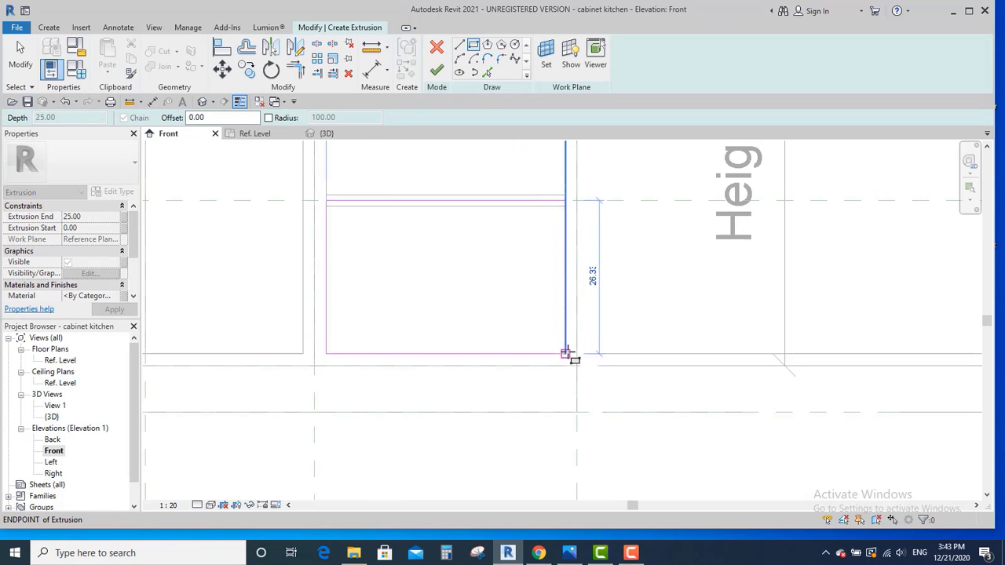
left_click(566, 354)
left_click(542, 227)
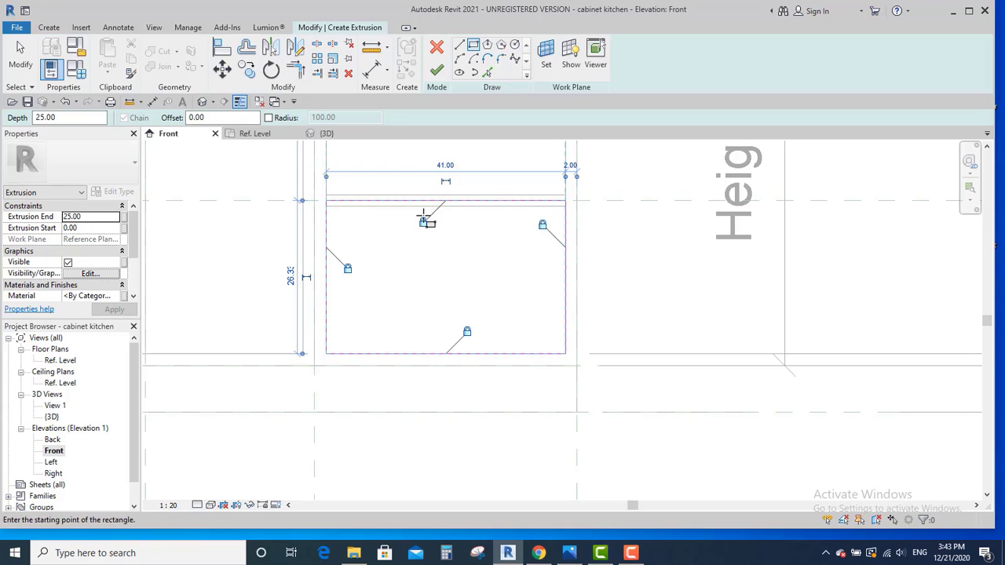
left_click(431, 72)
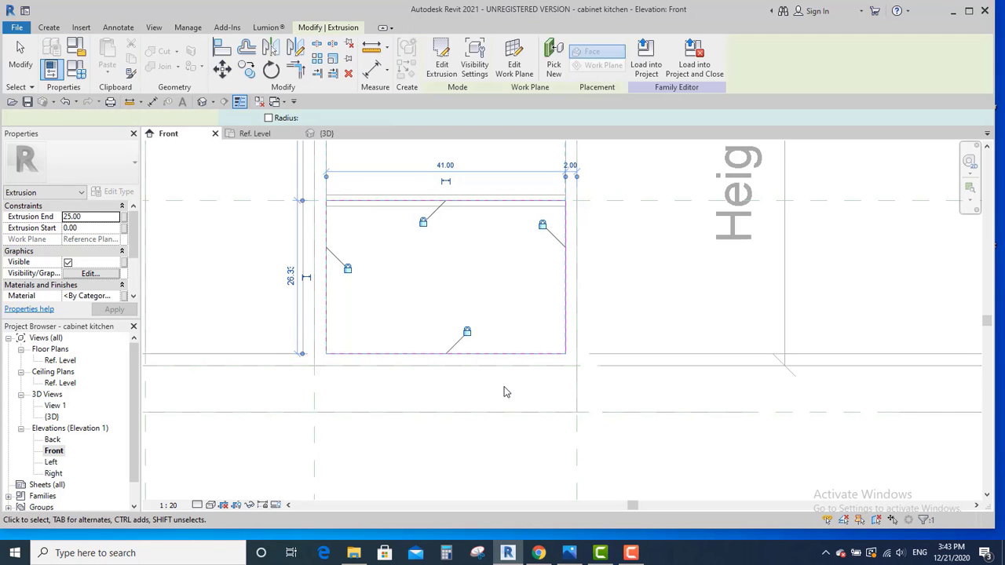
Step: In the Ref. Level plan, make the new extrusion 2.00 thick
double_click(60, 360)
scroll(585, 437, "up", 3)
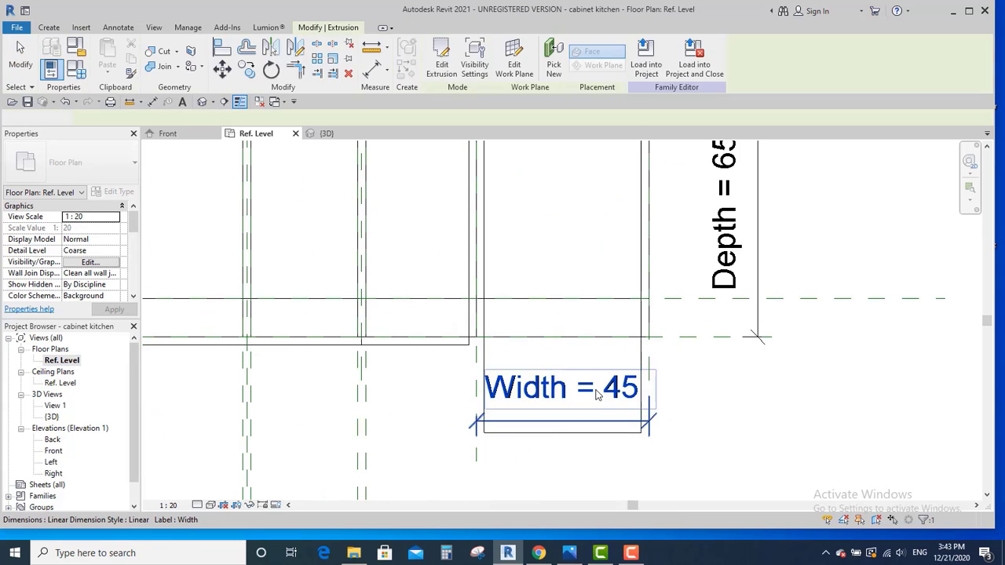
left_click(569, 432)
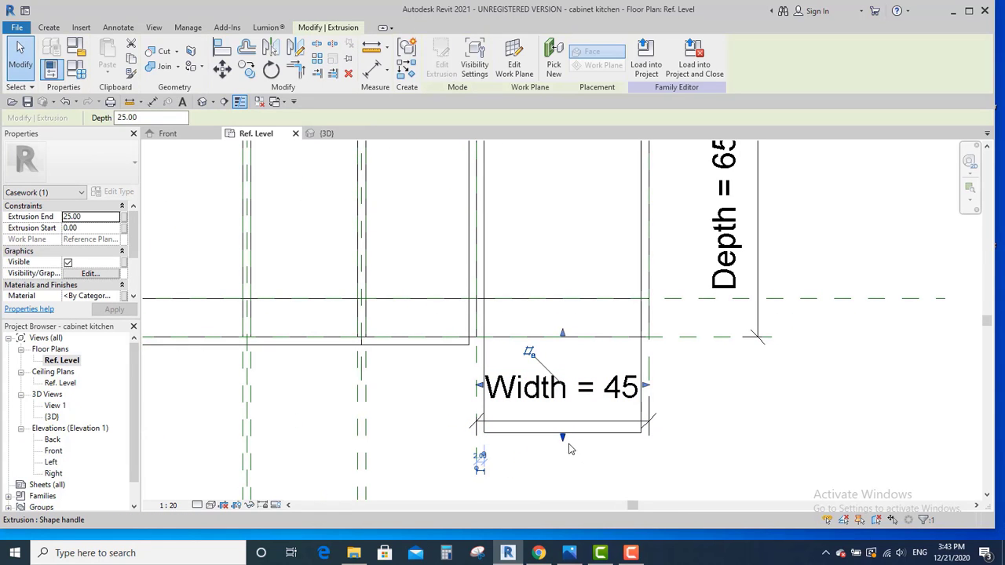
middle_click_drag(562, 343, 586, 403)
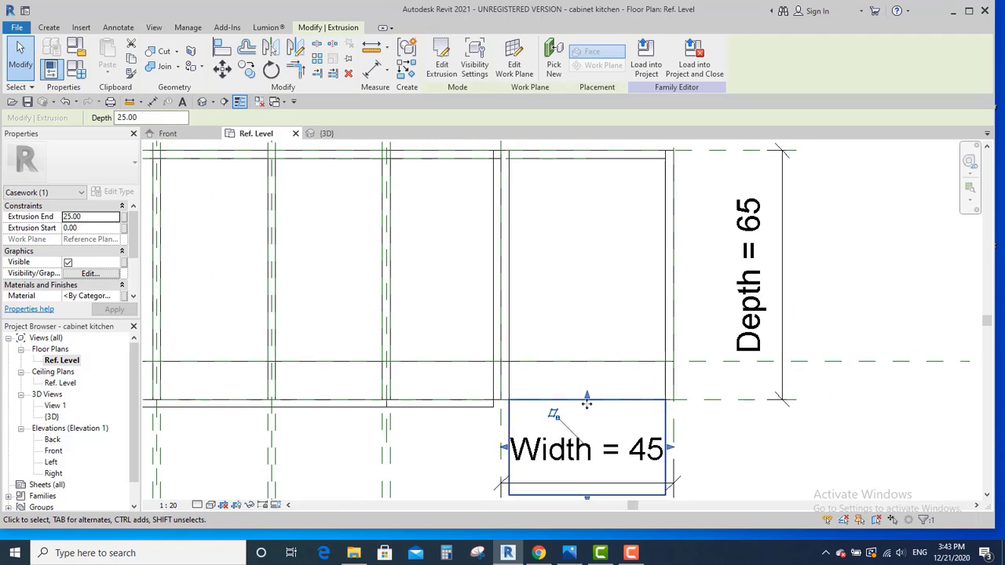
mouse_move(586, 404)
left_mouse_down()
mouse_move(595, 492)
mouse_move(578, 349)
left_mouse_up()
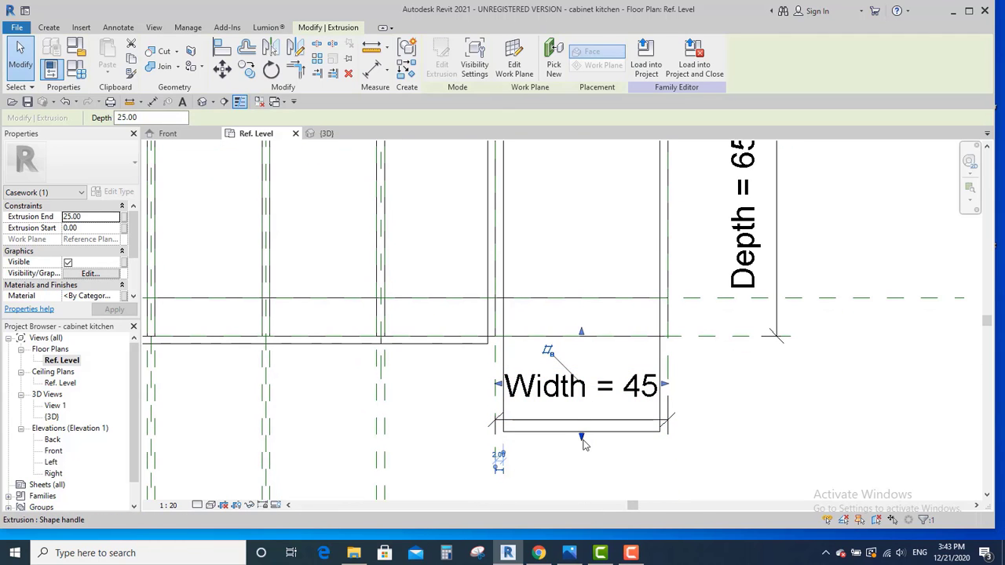
key("ctrl+z")
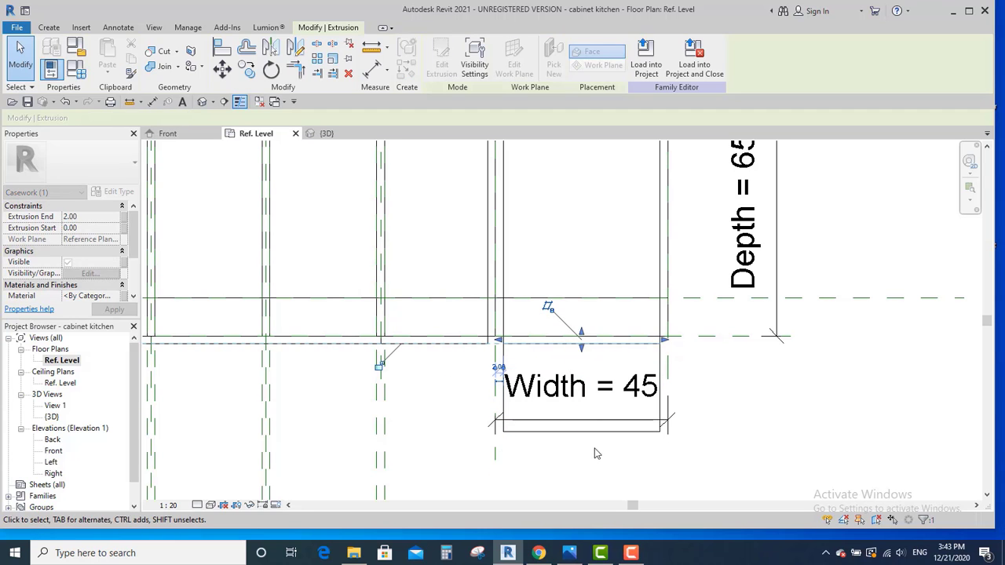
left_click(591, 431)
key("ctrl+y")
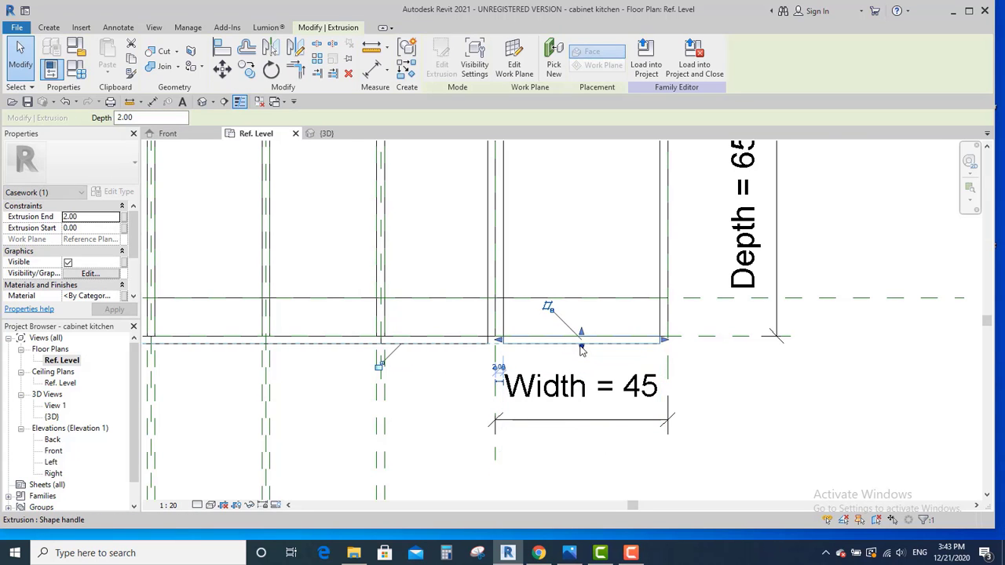
scroll(582, 343, "up", 3)
scroll(582, 342, "up", 2)
left_click(621, 401)
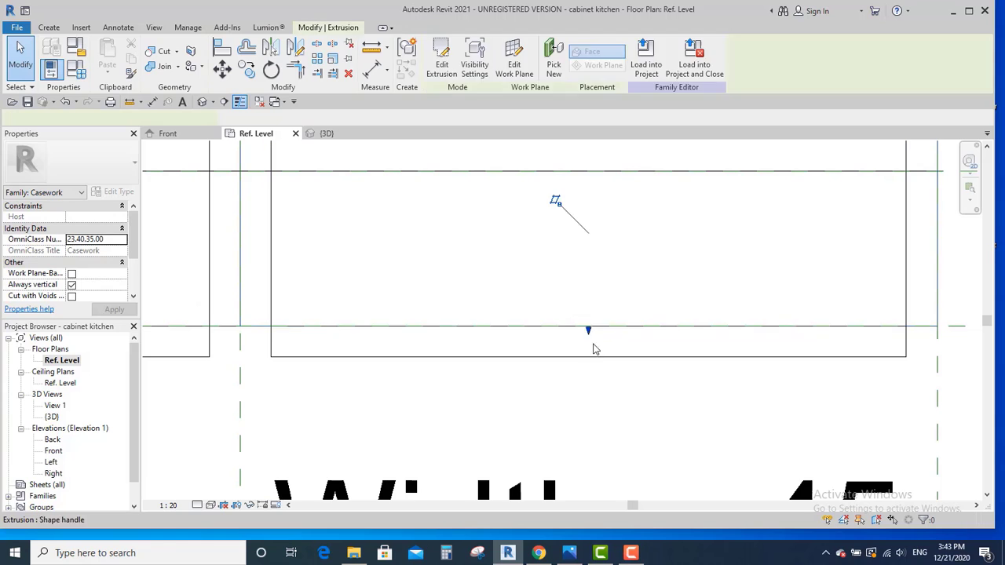
Step: Snap the extrusion's face onto the front reference line and lock it
left_click_drag(588, 327, 586, 340)
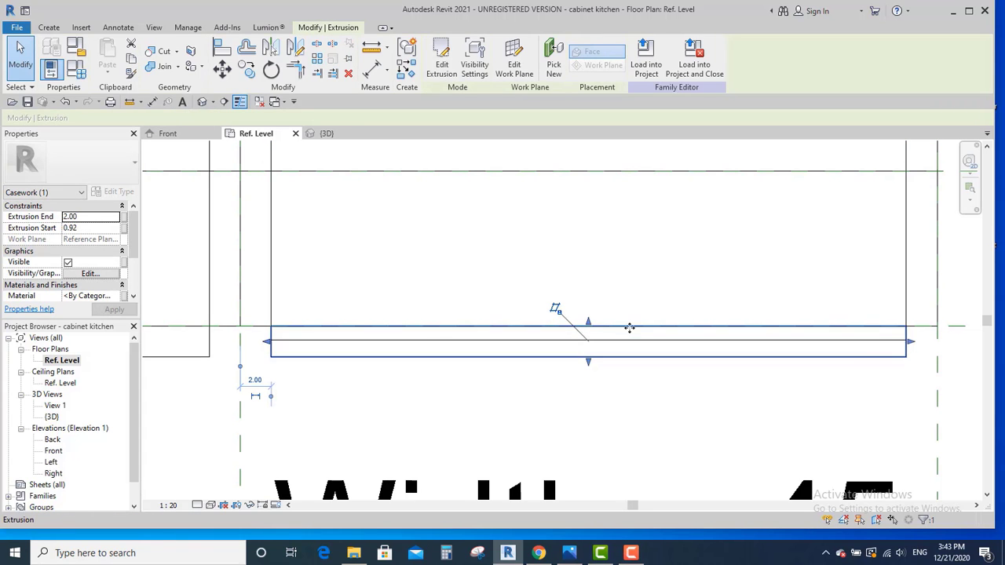
left_click_drag(588, 337, 589, 332)
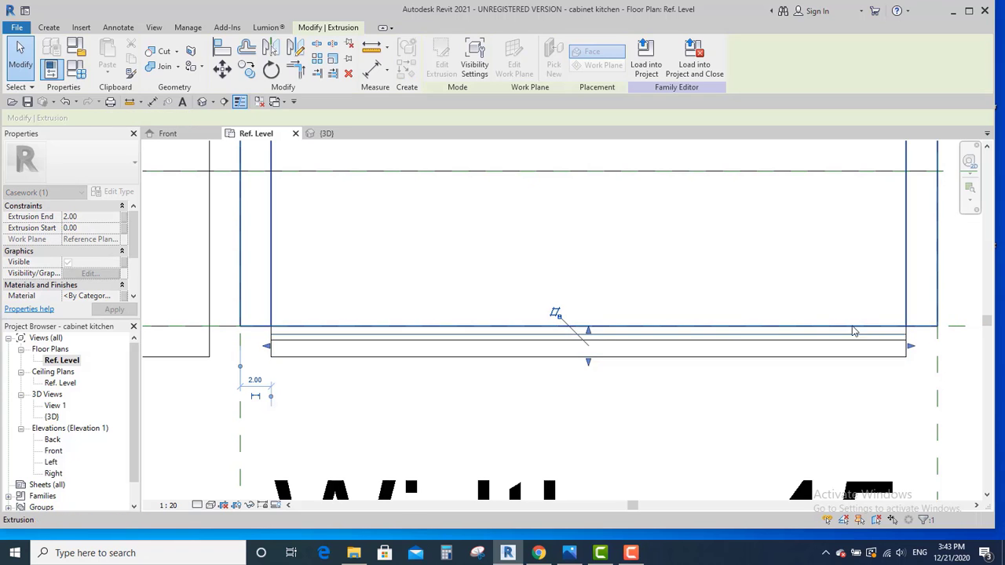
scroll(908, 331, "up", 2)
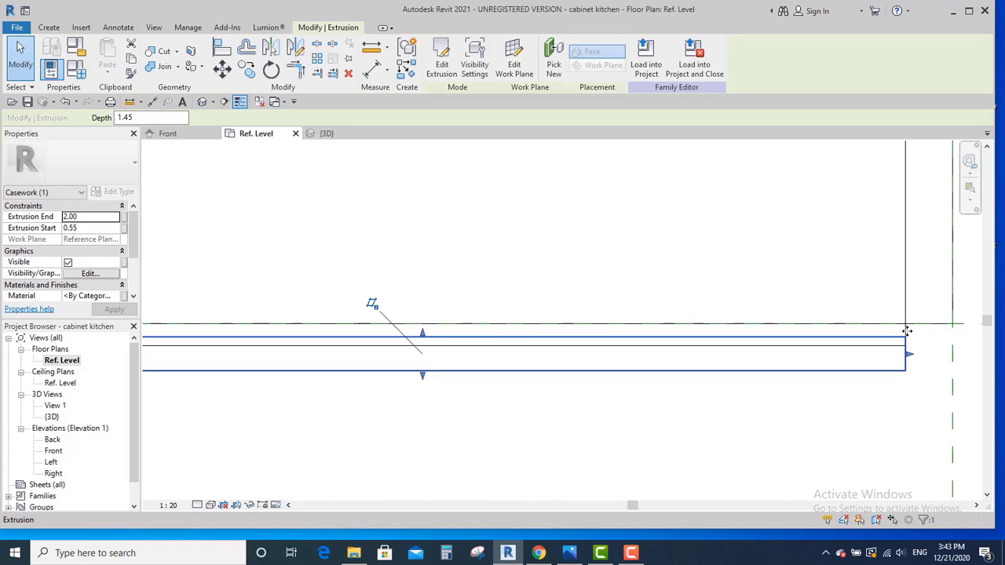
scroll(822, 332, "down", 2)
mouse_move(406, 323)
left_mouse_down()
mouse_move(407, 332)
mouse_move(407, 315)
left_mouse_up()
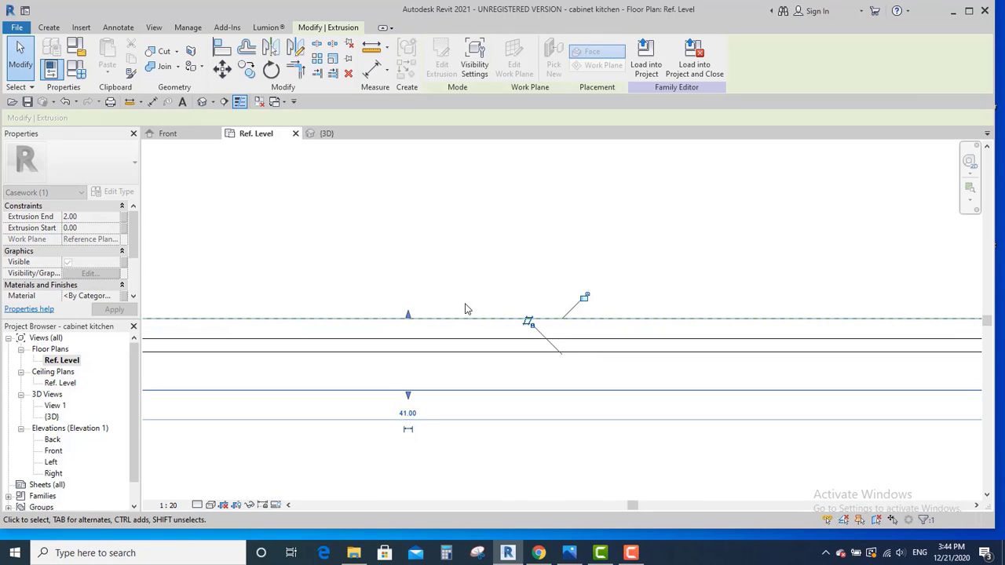
left_click(582, 297)
Step: Reselect the extrusion and again snap and lock its face to the reference line
scroll(442, 384, "down", 3)
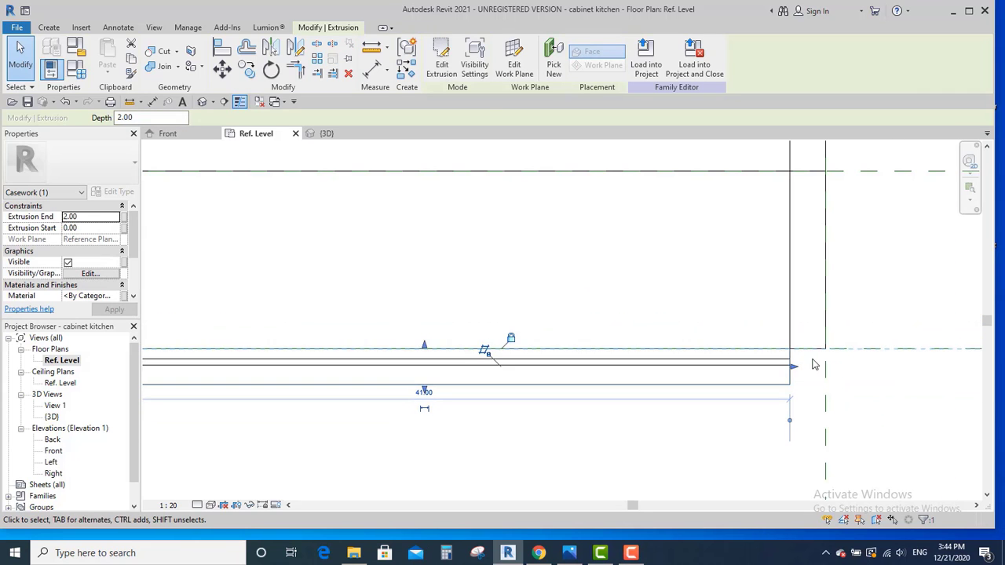
left_click(814, 365)
left_click(359, 374)
scroll(358, 374, "up", 2)
left_click_drag(449, 354, 445, 341)
left_click(585, 322)
Step: Align the extrusion face to the front reference line and clear the selection
scroll(803, 359, "down", 2)
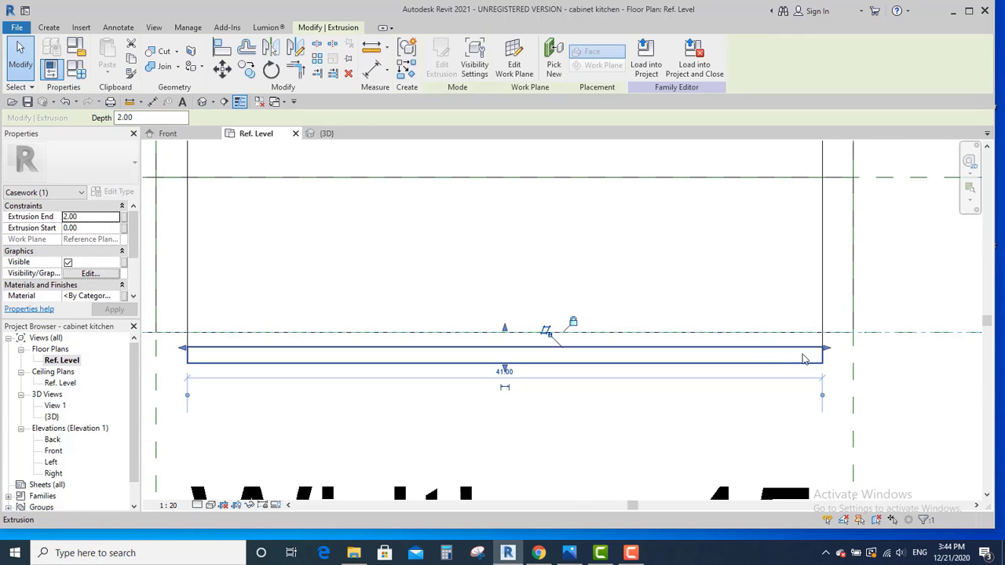
left_click(830, 360)
left_click(740, 359)
mouse_move(505, 328)
left_mouse_down()
mouse_move(505, 348)
mouse_move(505, 332)
left_mouse_up()
scroll(588, 323, "up", 3)
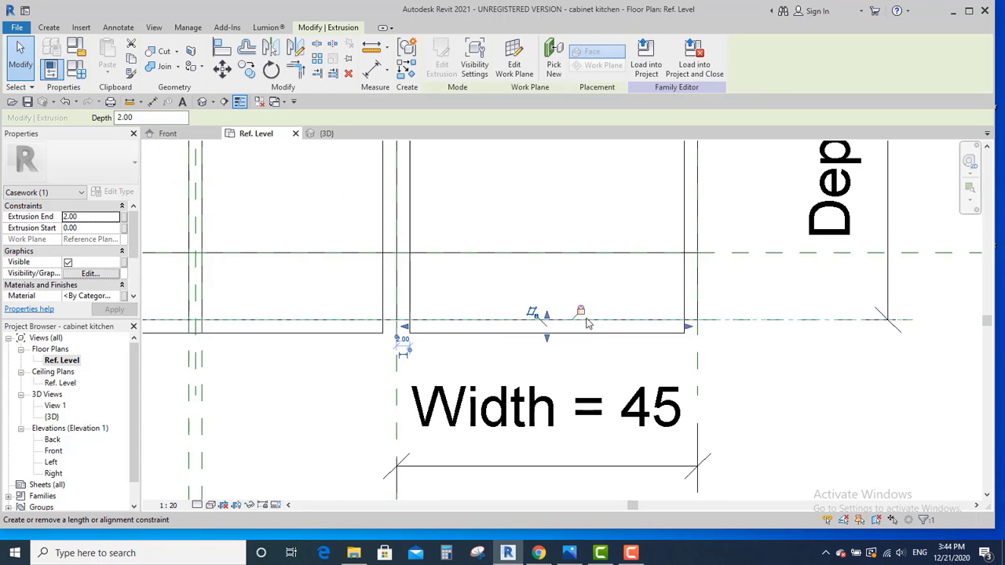
scroll(588, 323, "down", 2)
left_click(711, 353)
left_click(202, 102)
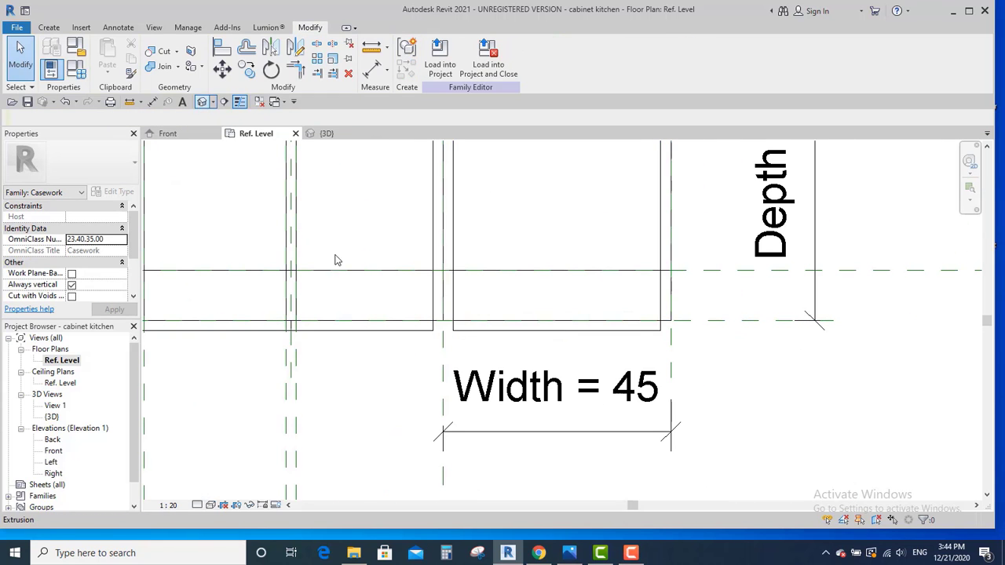
Step: In Family Types, flex Depth through 60, 80, 35 and 45, ending at 50.00
mouse_move(471, 372)
middle_mouse_down("shift")
mouse_move(455, 400)
mouse_move(466, 359)
mouse_move(482, 373)
mouse_move(477, 414)
mouse_move(259, 351)
middle_mouse_up("shift")
scroll(473, 370, "up", 3)
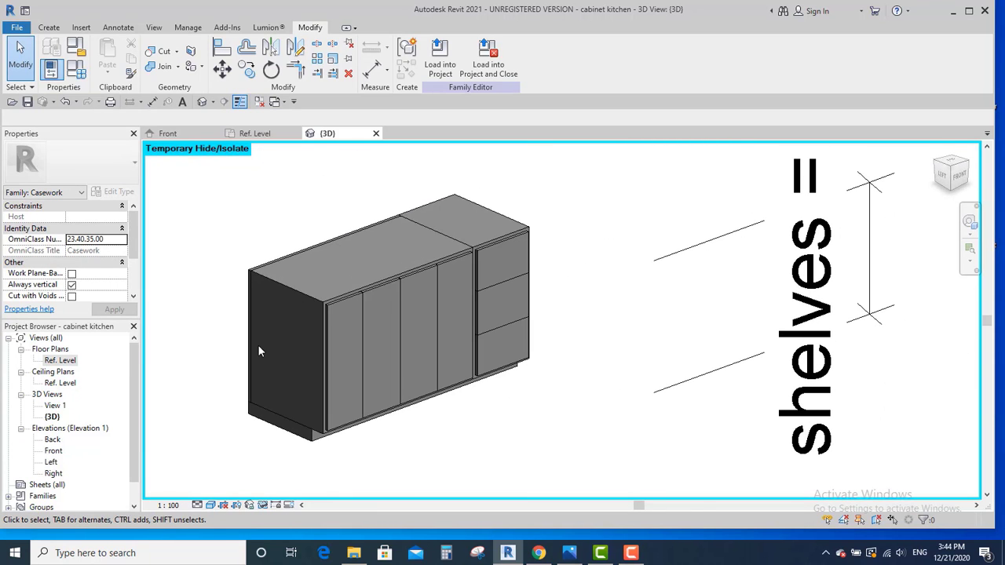
left_click(79, 72)
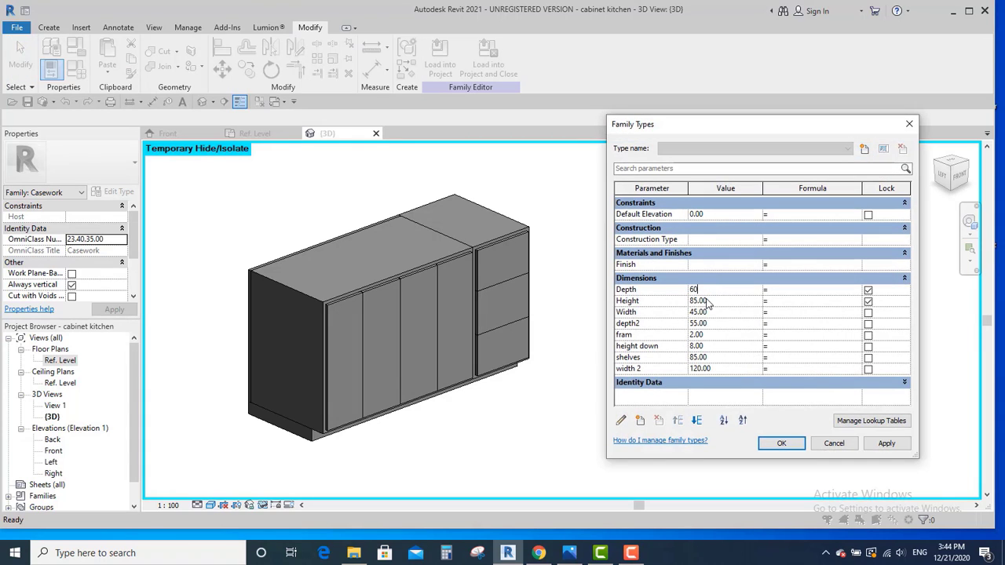
left_click(886, 444)
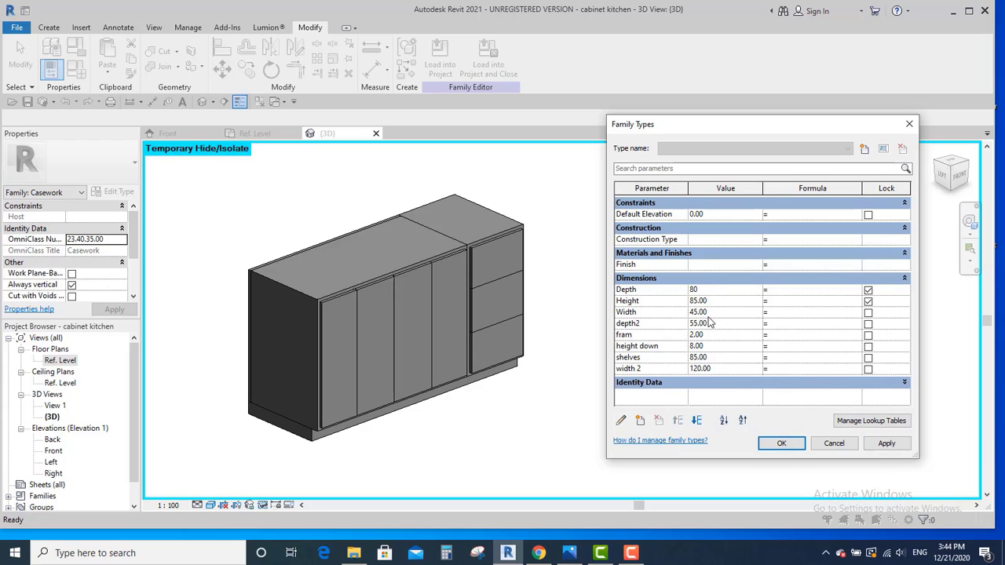
left_click(886, 444)
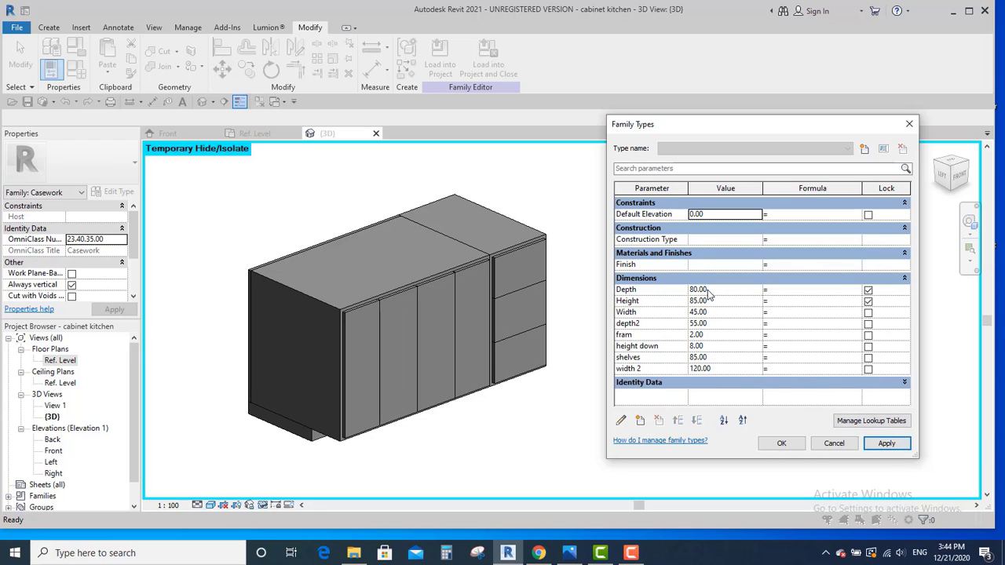
left_click(887, 444)
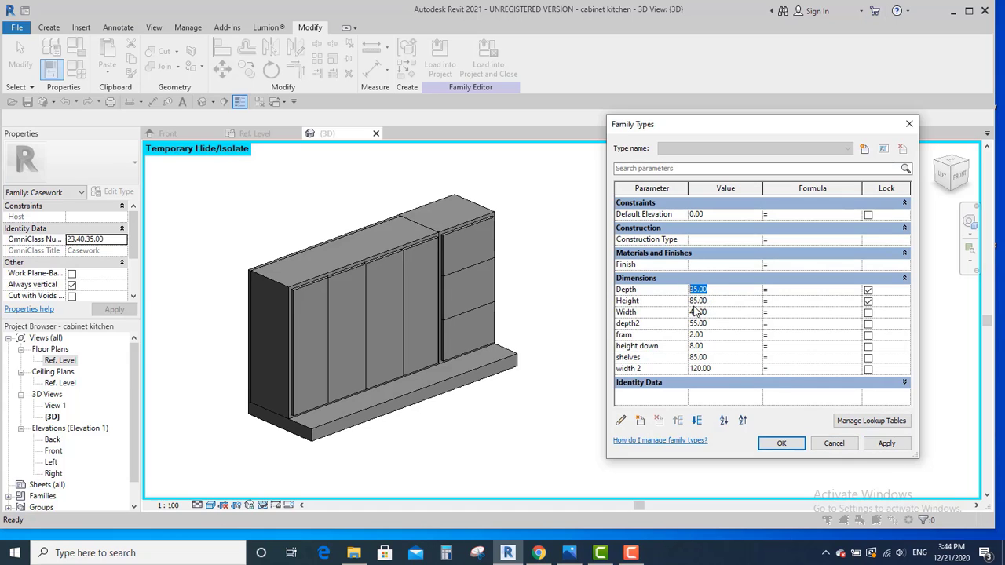
left_click(887, 445)
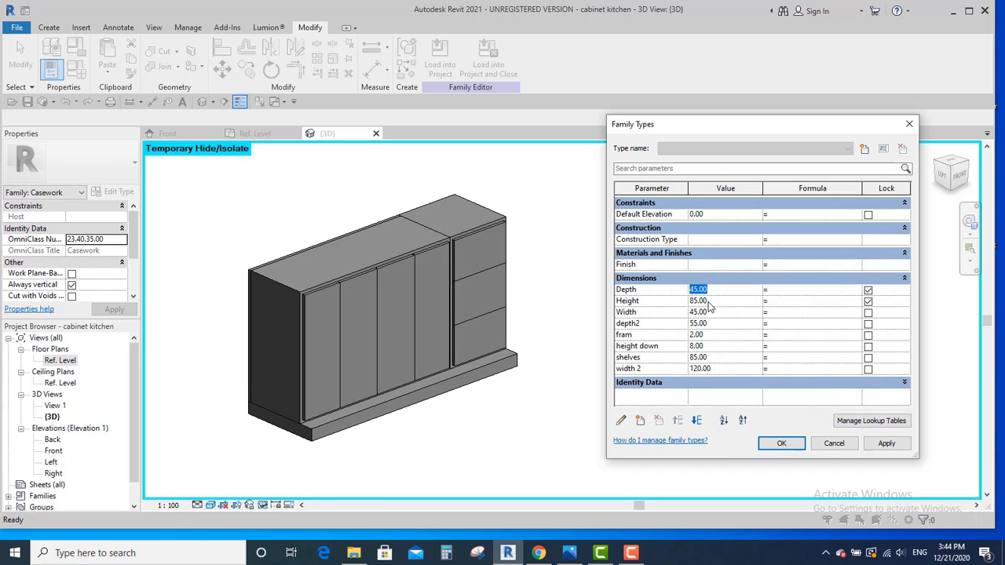
left_click(887, 444)
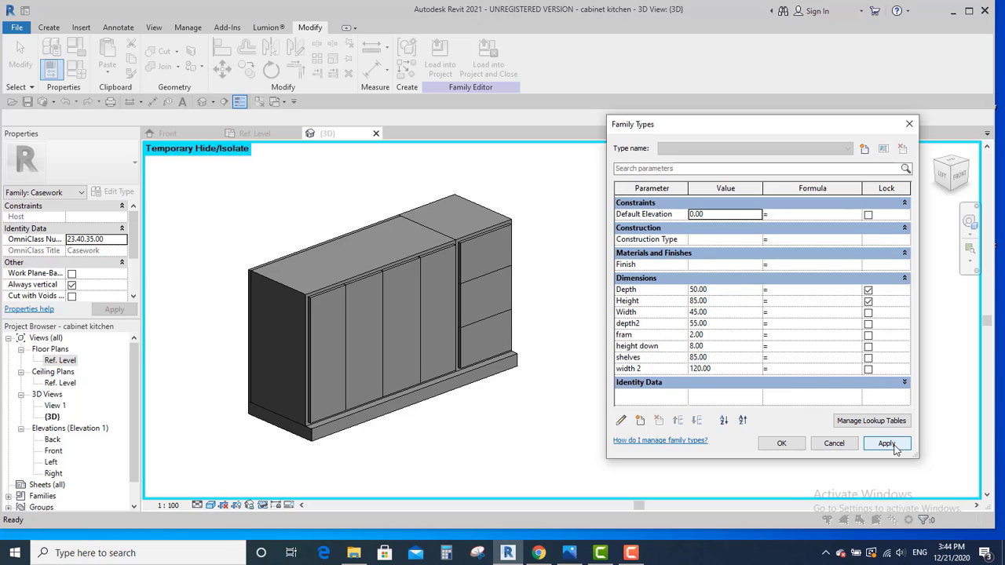
left_click(785, 444)
Step: Zoom in and out and orbit to inspect the deeper cabinet
scroll(449, 414, "up", 3)
scroll(475, 341, "up", 2)
scroll(515, 342, "down", 5)
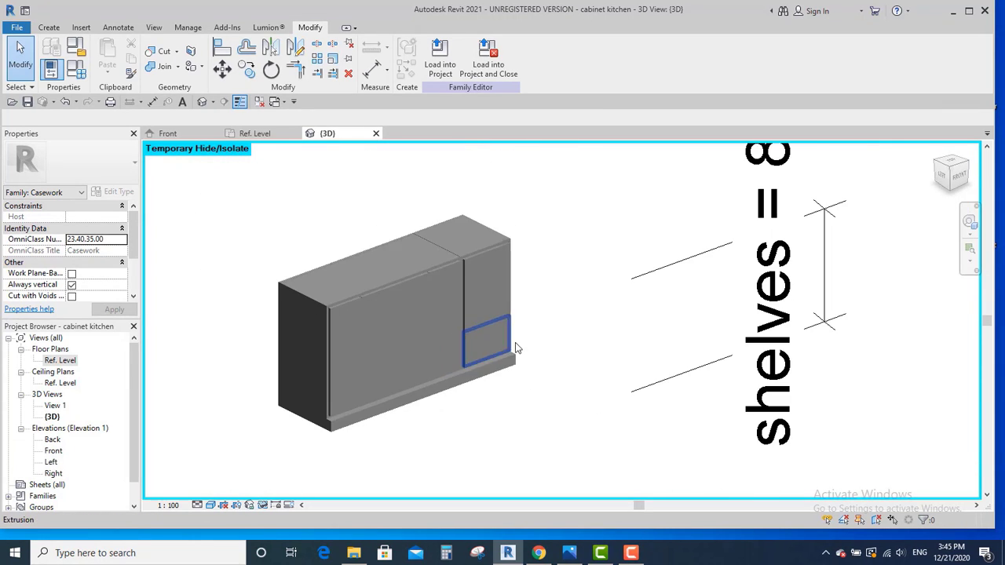
scroll(515, 342, "up", 2)
scroll(515, 359, "up", 2)
scroll(471, 377, "up", 2)
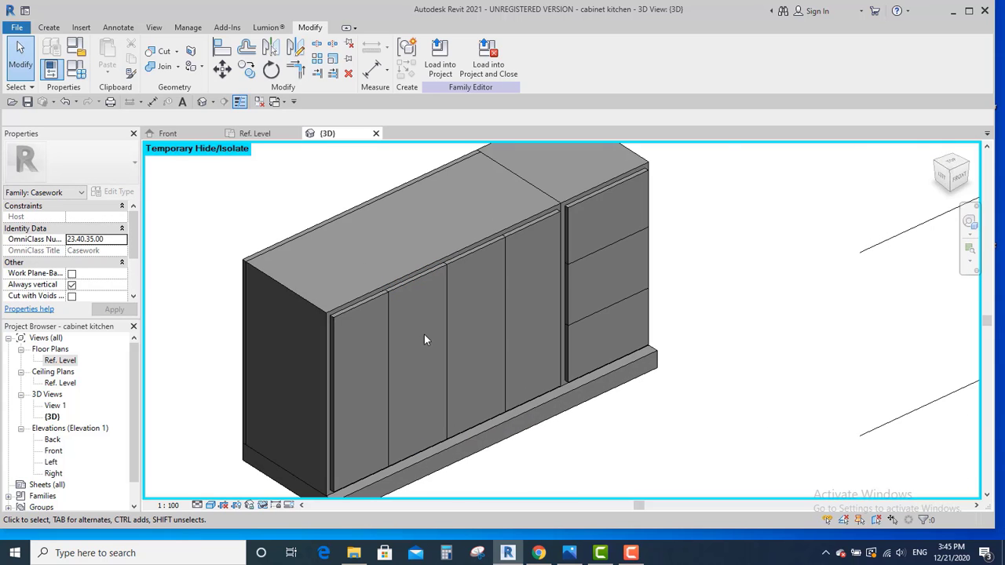
scroll(420, 349, "up", 2)
scroll(378, 417, "up", 3)
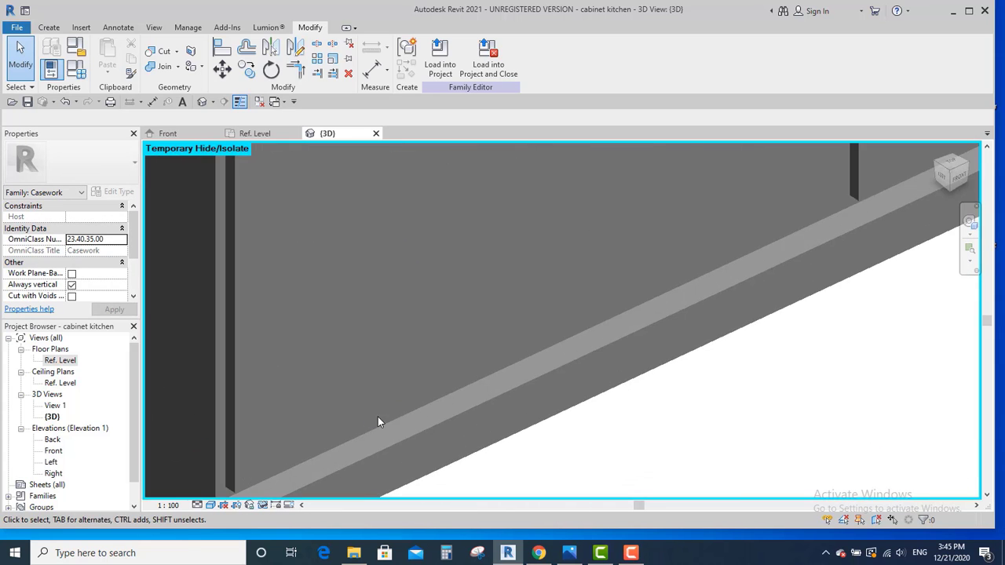
scroll(378, 417, "down", 2)
scroll(380, 429, "down", 3)
middle_click_drag(414, 397, 415, 397, "shift")
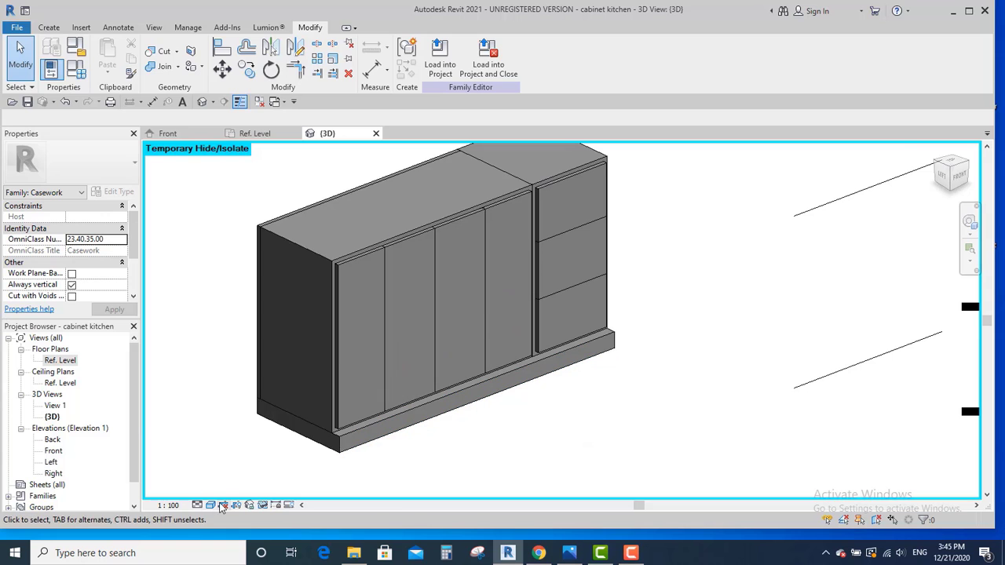
Step: Switch the view to a darker shaded visual style and pan across the cabinet
left_click(211, 505)
left_click(236, 478)
middle_click_drag(359, 427, 417, 471)
scroll(468, 448, "down", 2)
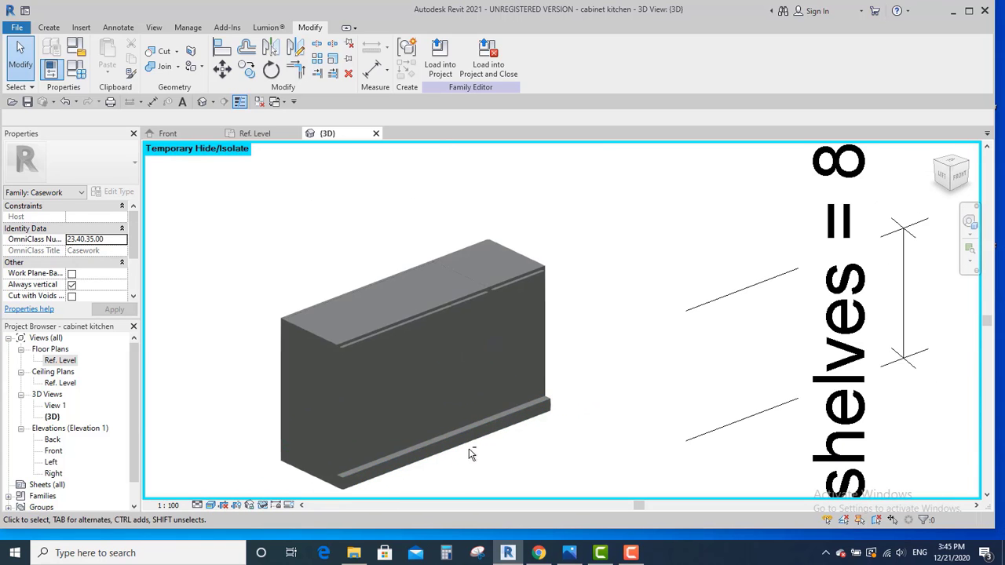
scroll(427, 422, "up", 1)
scroll(373, 416, "up", 1)
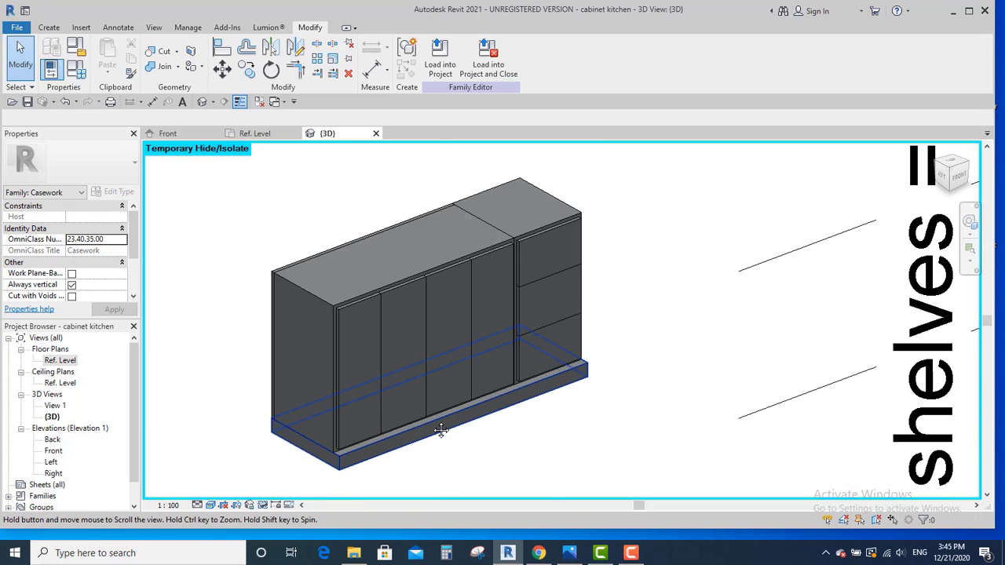
middle_click_drag(375, 414, 385, 414)
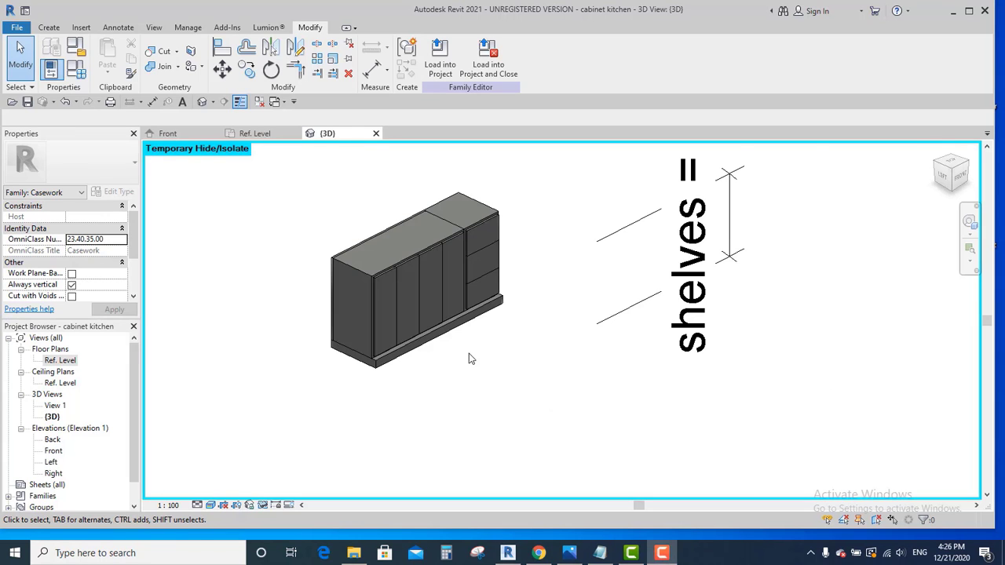
scroll(375, 282, "up", 3)
scroll(399, 307, "down", 1)
scroll(385, 332, "down", 1)
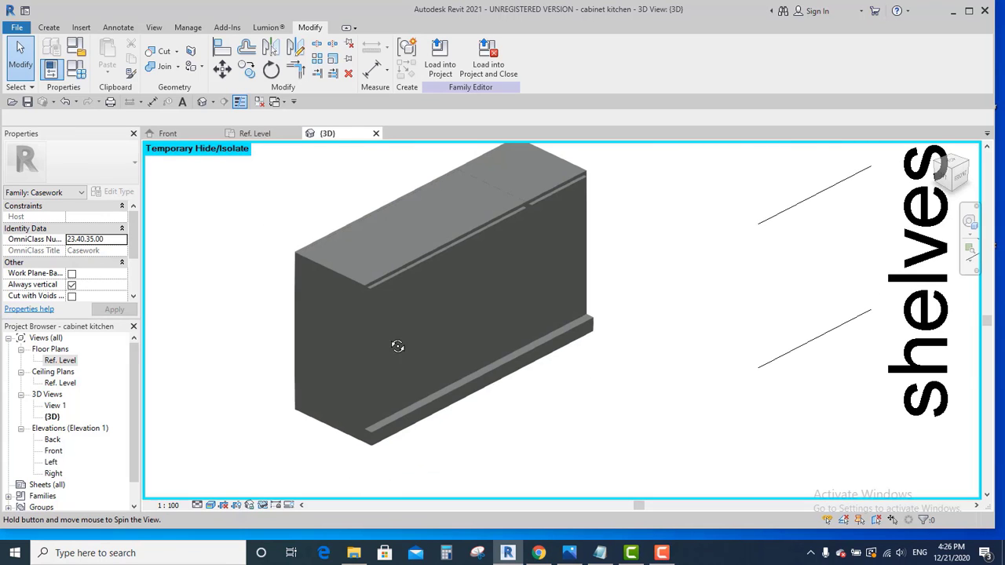
left_click(55, 30)
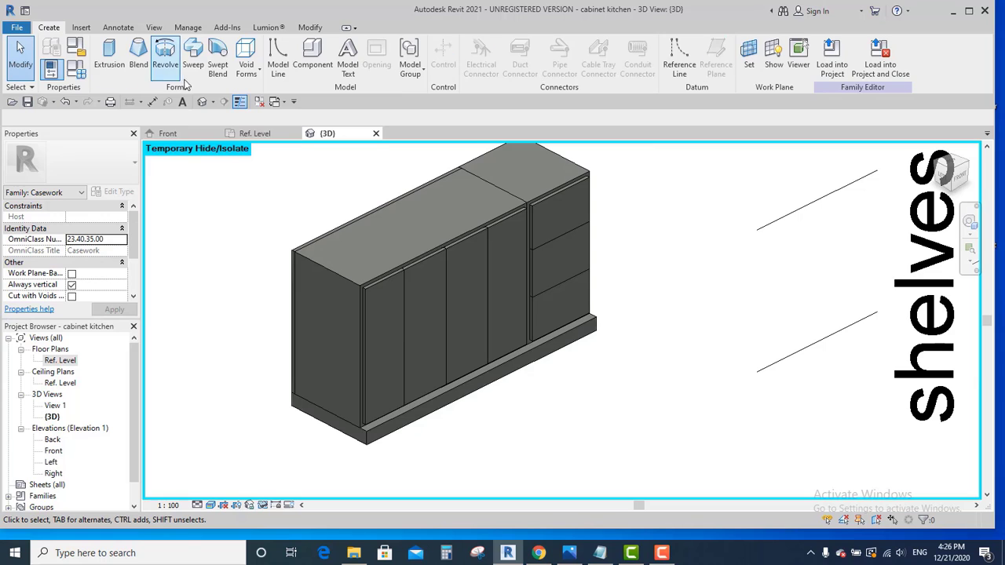
Step: Start a void sweep path sketch, picking the cabinet face as the work plane
left_click(245, 61)
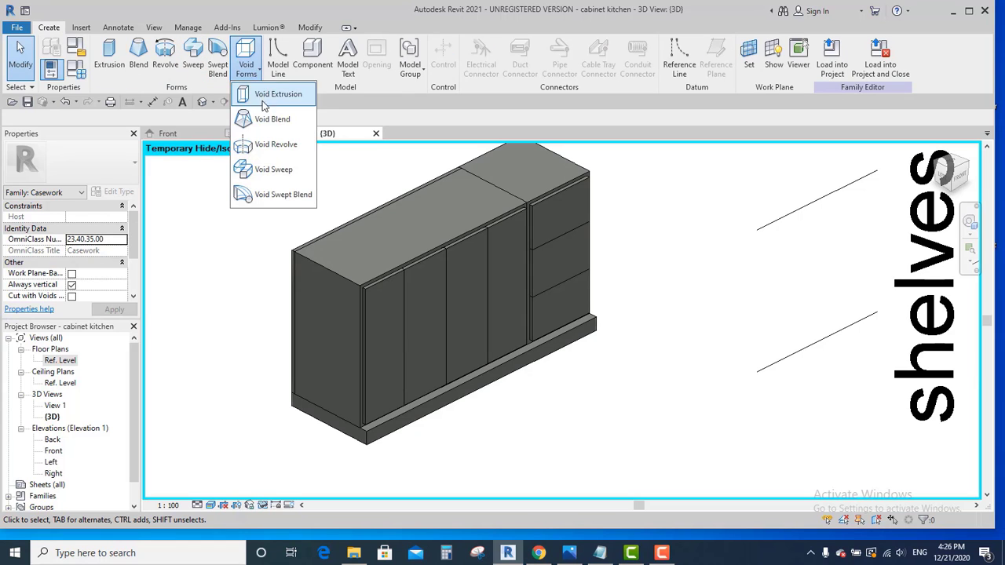
left_click(267, 168)
scroll(379, 311, "up", 2)
scroll(379, 312, "down", 1)
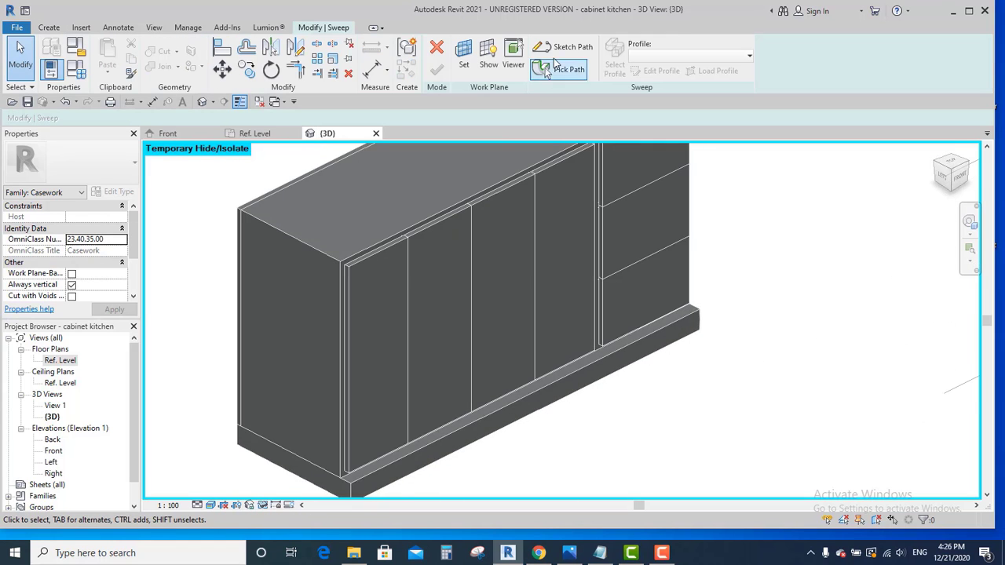
left_click(567, 47)
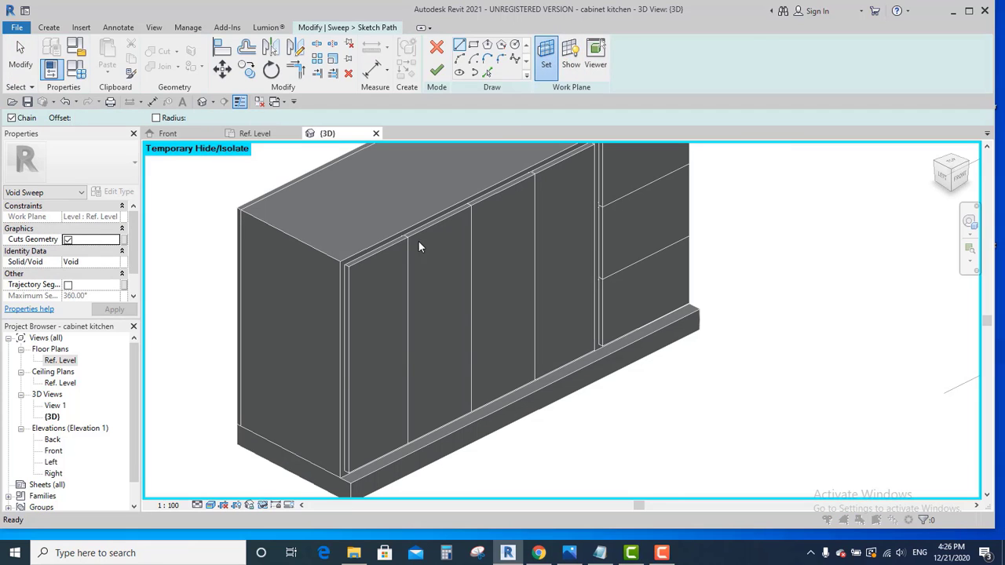
left_click(463, 345)
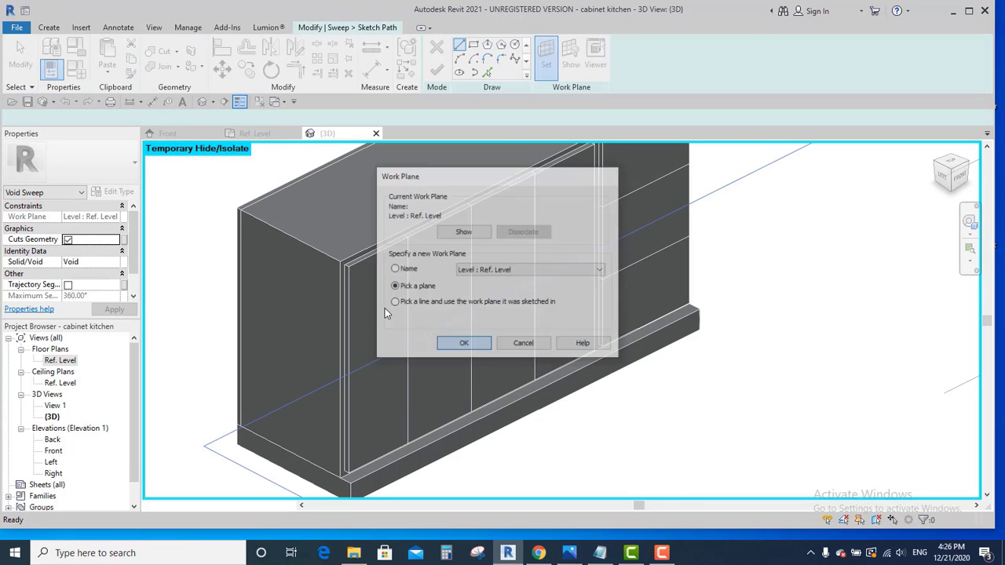
left_click(353, 266)
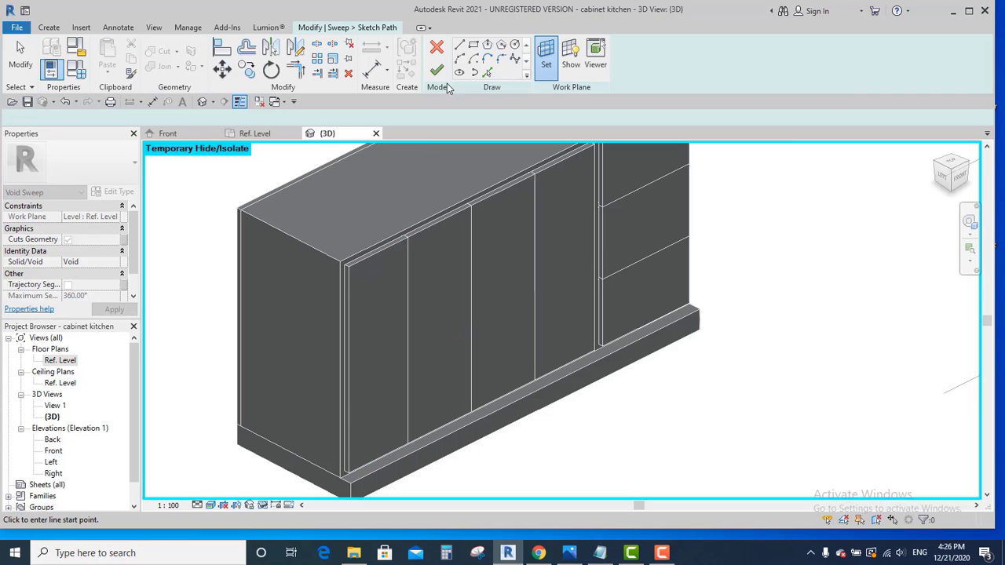
Step: Trace the sweep path along the leftmost door panel's edges and finish it
left_click(347, 265)
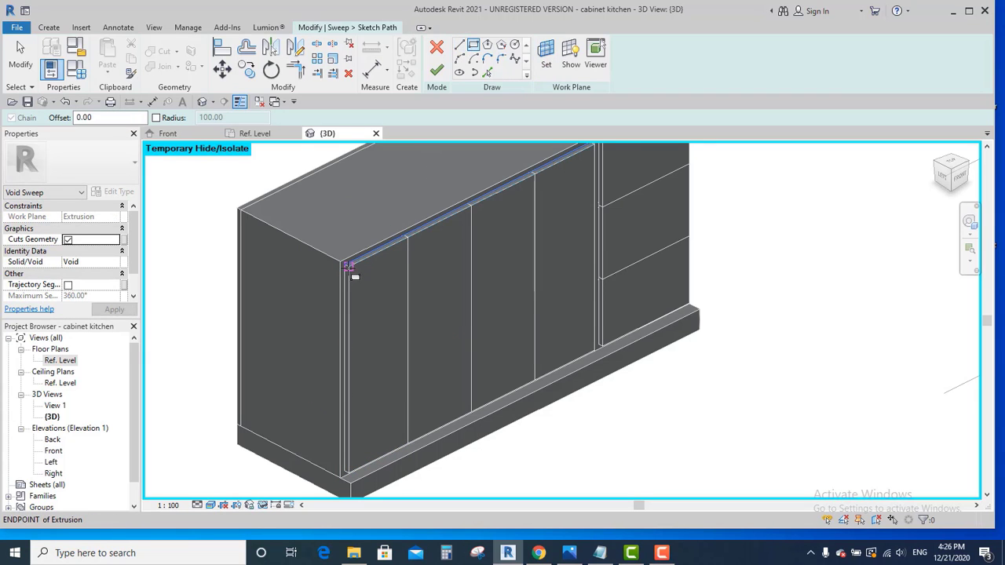
scroll(410, 455, "up", 3)
scroll(410, 455, "down", 5)
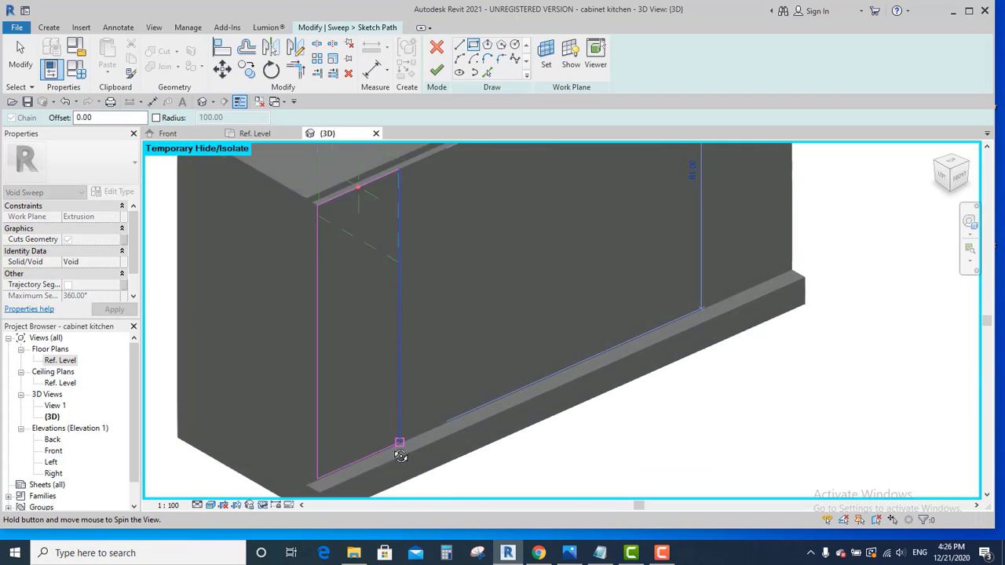
middle_click_drag(397, 455, 288, 419, "shift")
scroll(338, 321, "up", 3)
middle_click_drag(339, 321, 357, 322, "shift")
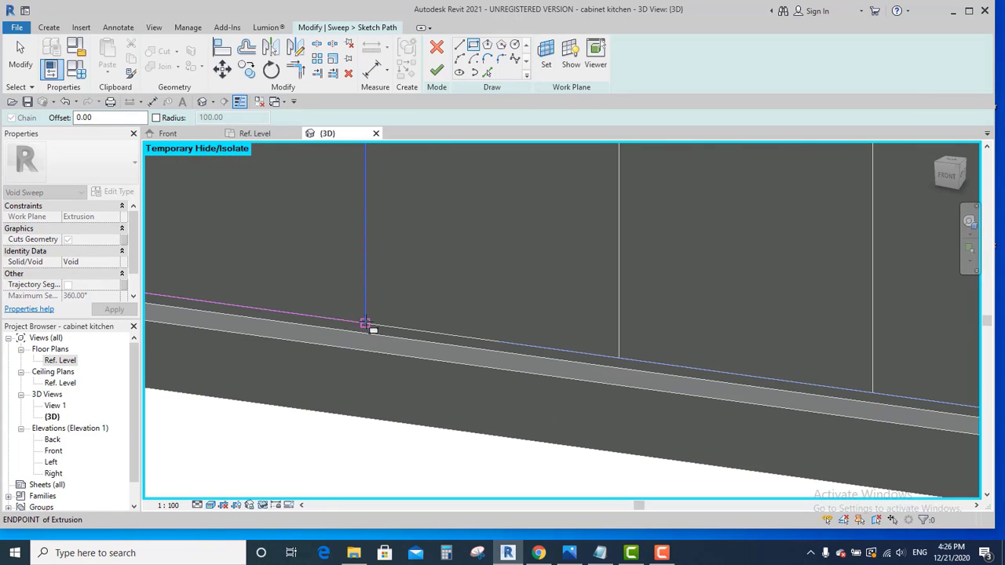
left_click(358, 338)
scroll(368, 354, "down", 2)
mouse_move(369, 354)
middle_mouse_down("shift")
mouse_move(388, 433)
mouse_move(377, 385)
middle_mouse_up("shift")
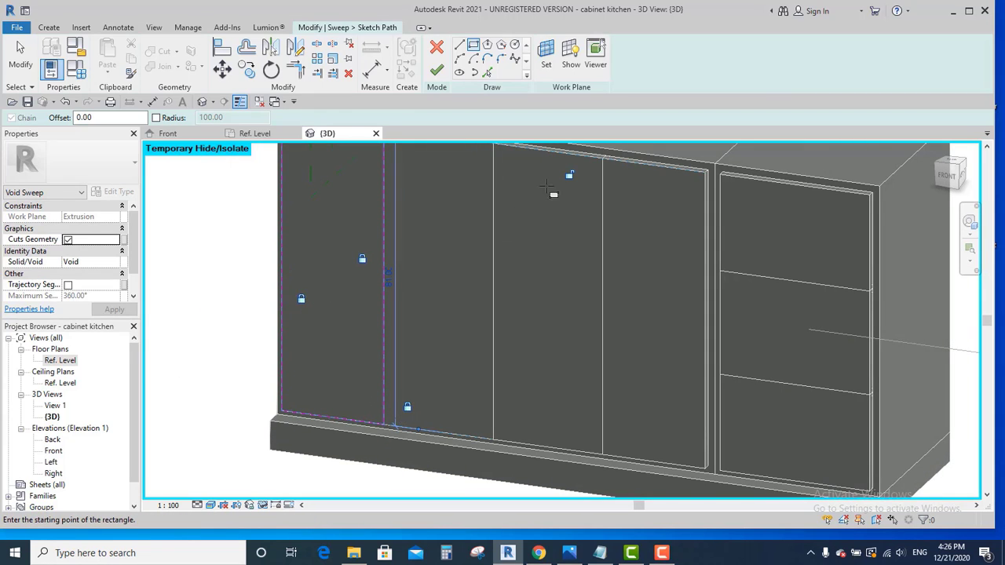
scroll(569, 182, "up", 3)
middle_click_drag(570, 182, 385, 210, "shift")
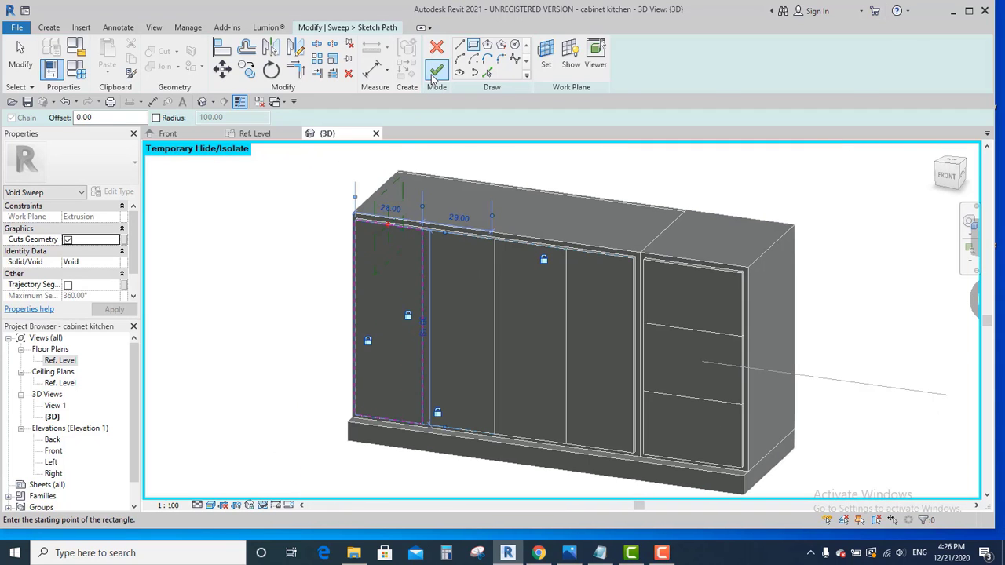
left_click(435, 73)
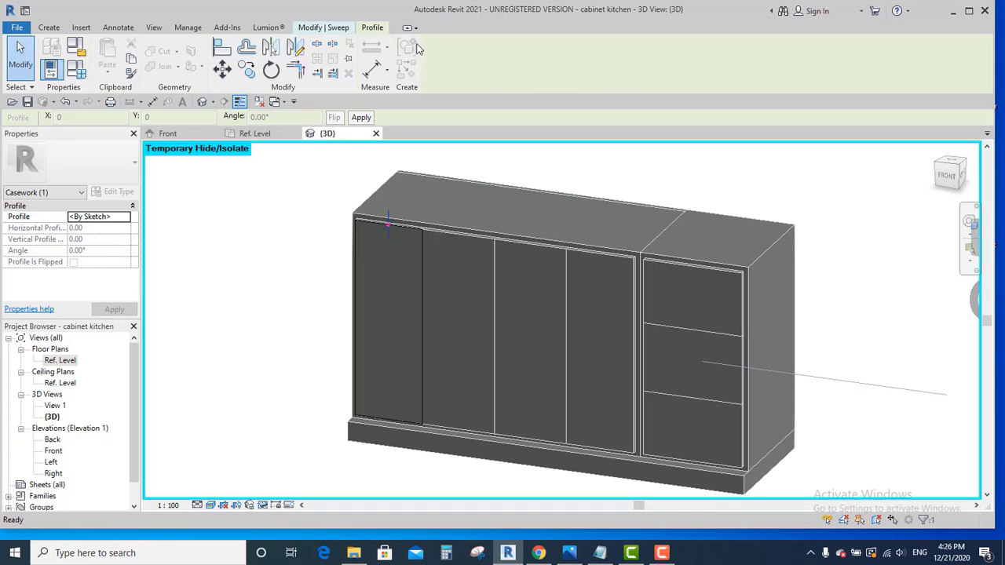
Step: Sketch a circular profile of radius 1.00 on the top edge at the path's start
left_click(340, 30)
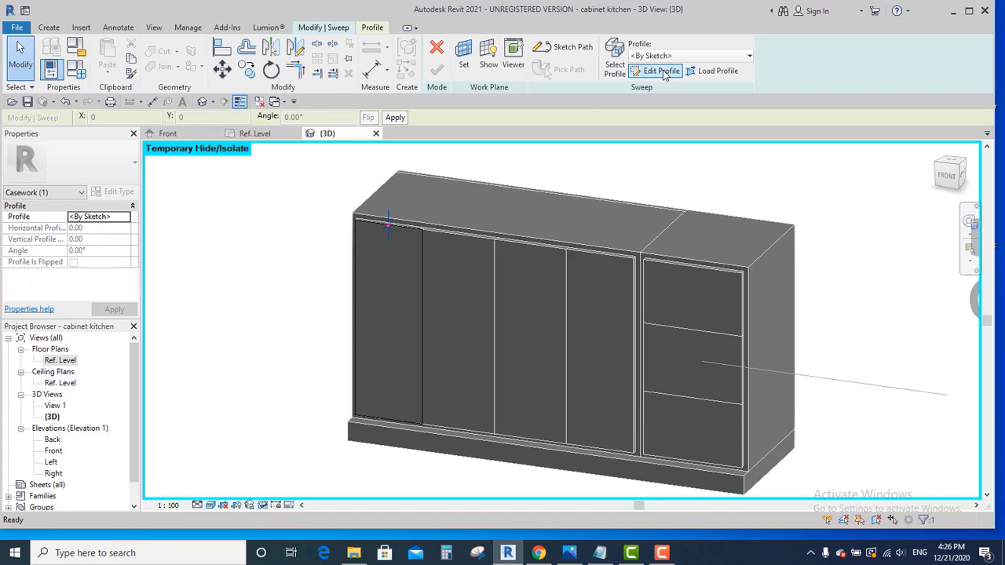
scroll(349, 218, "up", 4)
middle_click_drag(424, 276, 511, 289, "shift")
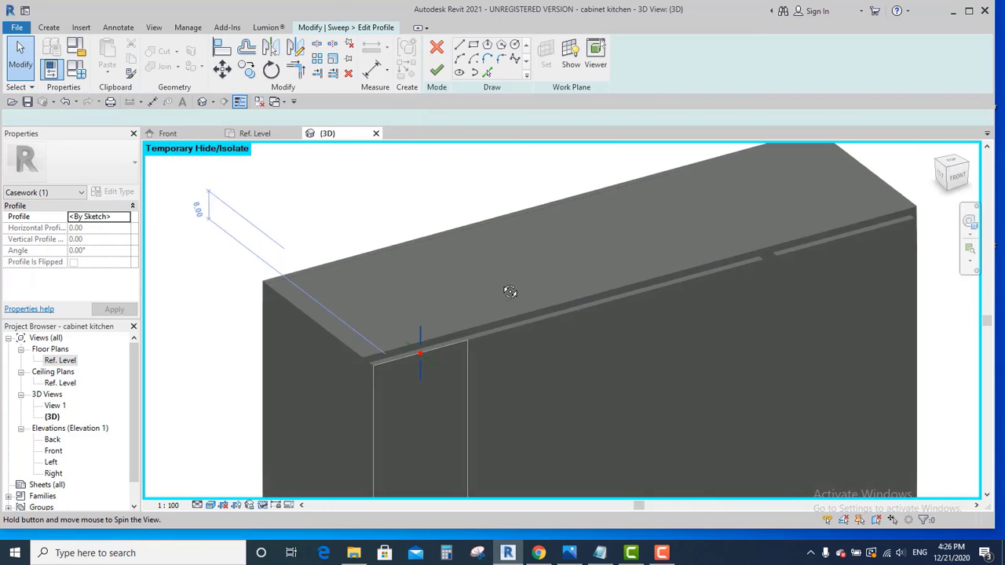
scroll(533, 339, "down", 3)
scroll(478, 332, "up", 3)
scroll(460, 303, "up", 2)
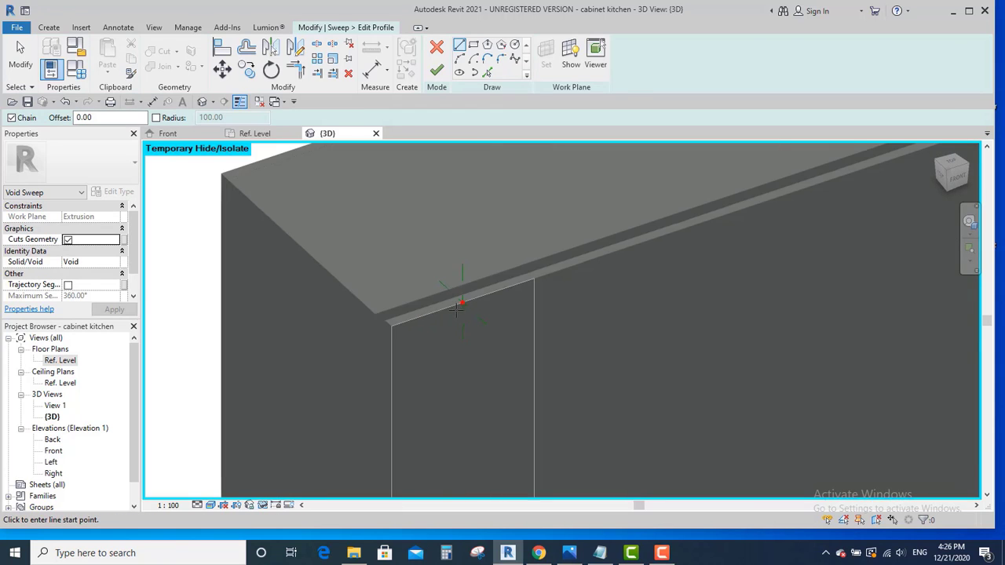
scroll(467, 300, "up", 1)
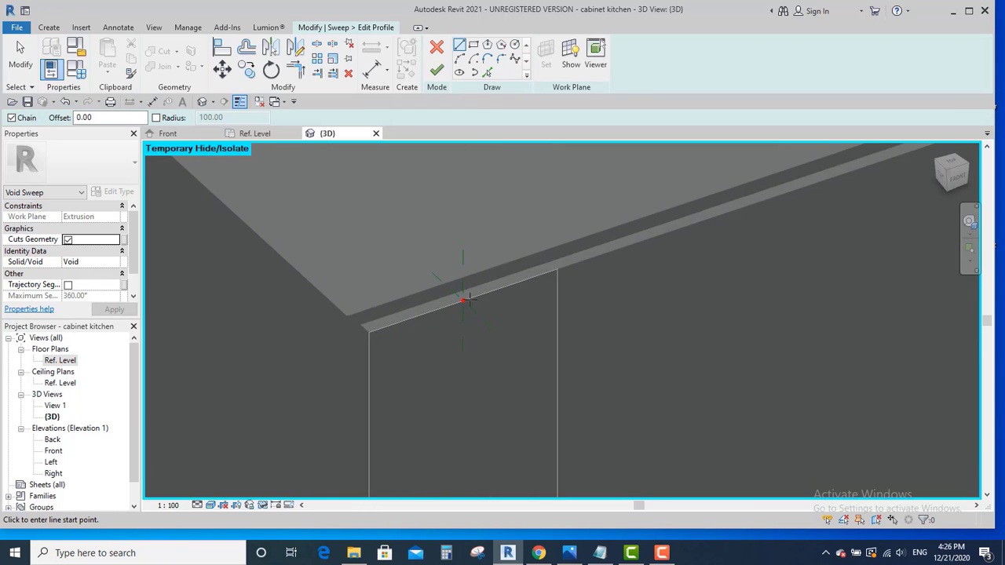
left_click(516, 44)
scroll(462, 307, "up", 2)
scroll(478, 312, "up", 2)
scroll(482, 316, "up", 2)
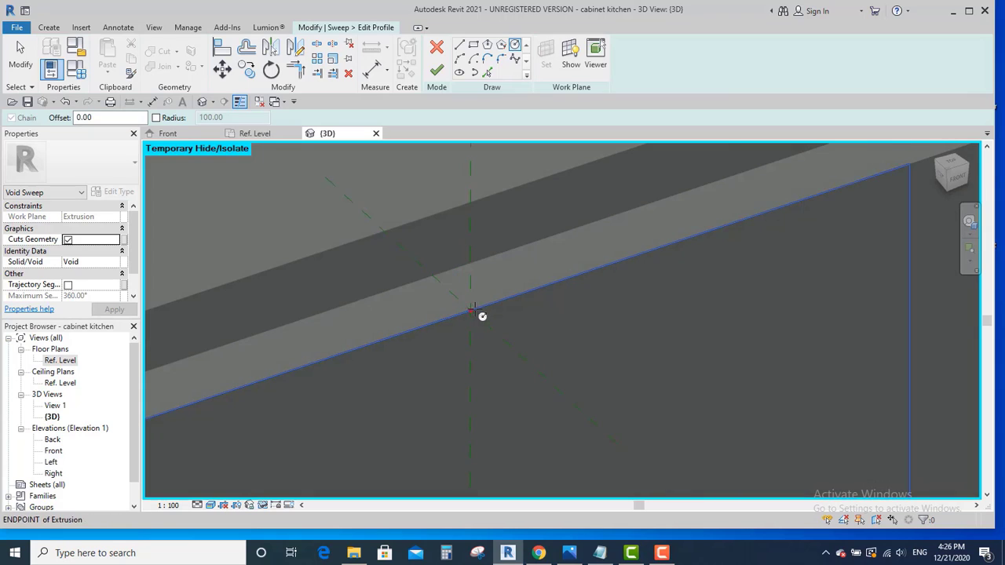
left_click(475, 314)
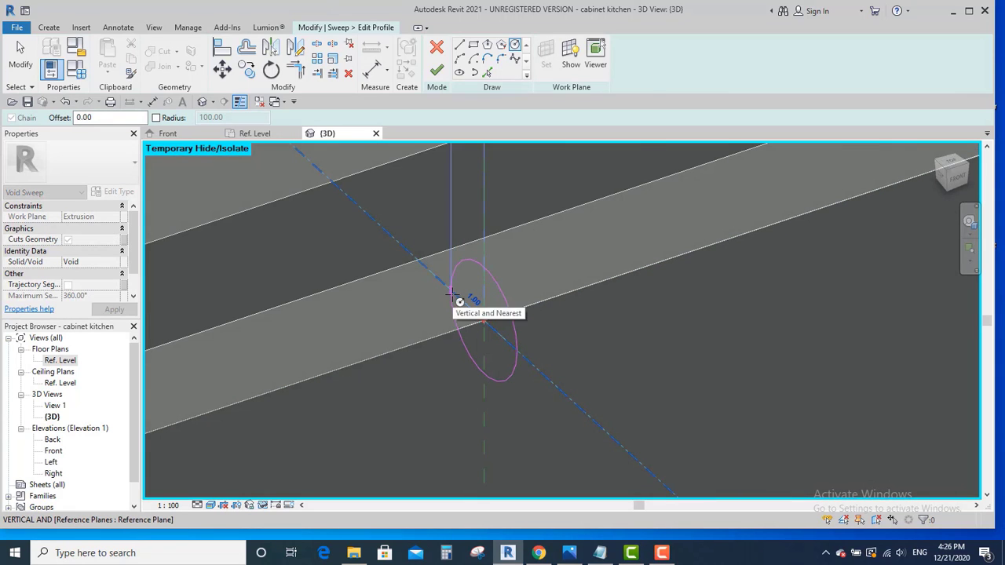
left_click(456, 299)
Step: Finish the profile and the void sweep so it cuts grooves around the panels
left_click(437, 71)
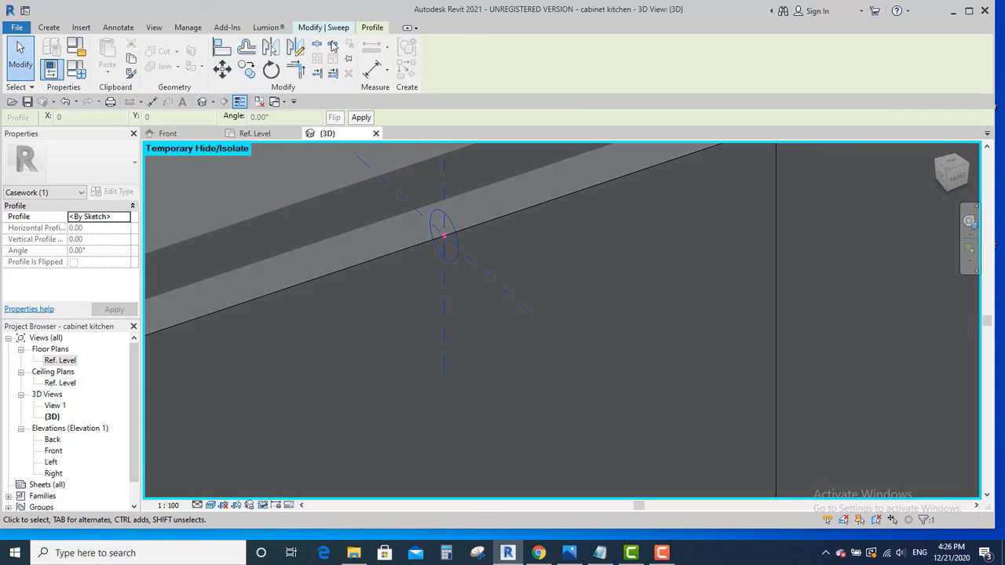
left_click(437, 69)
scroll(481, 269, "down", 3)
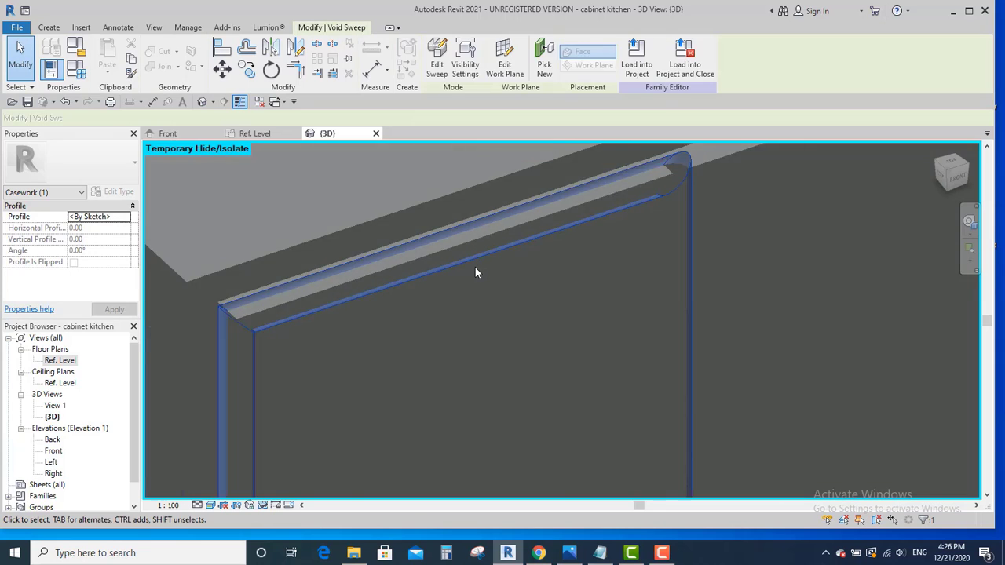
mouse_move(479, 274)
middle_mouse_down("shift")
mouse_move(469, 346)
mouse_move(318, 306)
middle_mouse_up("shift")
Step: Deselect the sweep, switch to Consistent Colors, and orbit to an isometric view
left_click(235, 303)
scroll(333, 318, "down", 2)
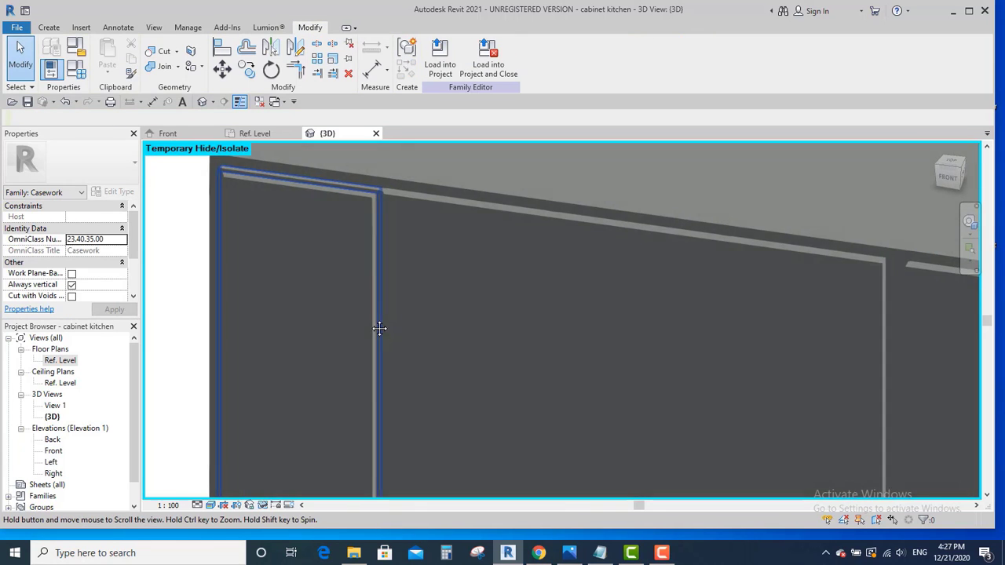
scroll(381, 330, "down", 2)
scroll(410, 354, "down", 2)
left_click(214, 505)
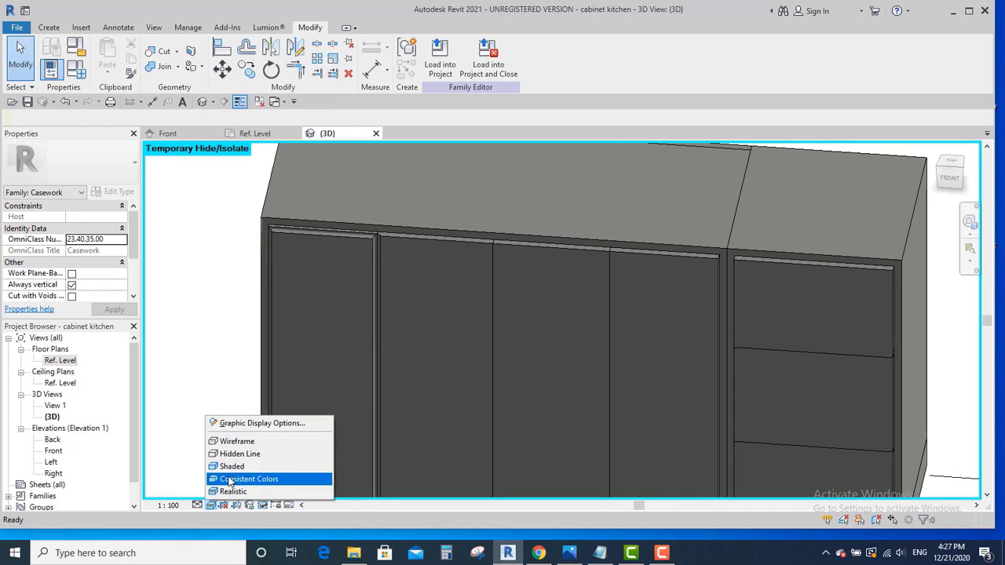
left_click(267, 476)
mouse_move(297, 444)
middle_mouse_down("shift")
mouse_move(400, 399)
mouse_move(491, 417)
middle_mouse_up("shift")
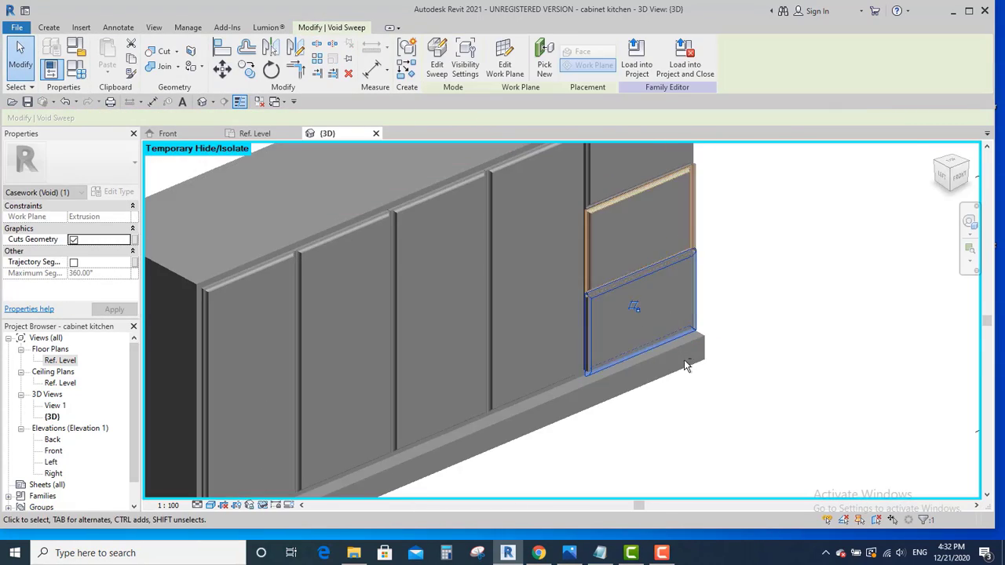
scroll(711, 430, "down", 3)
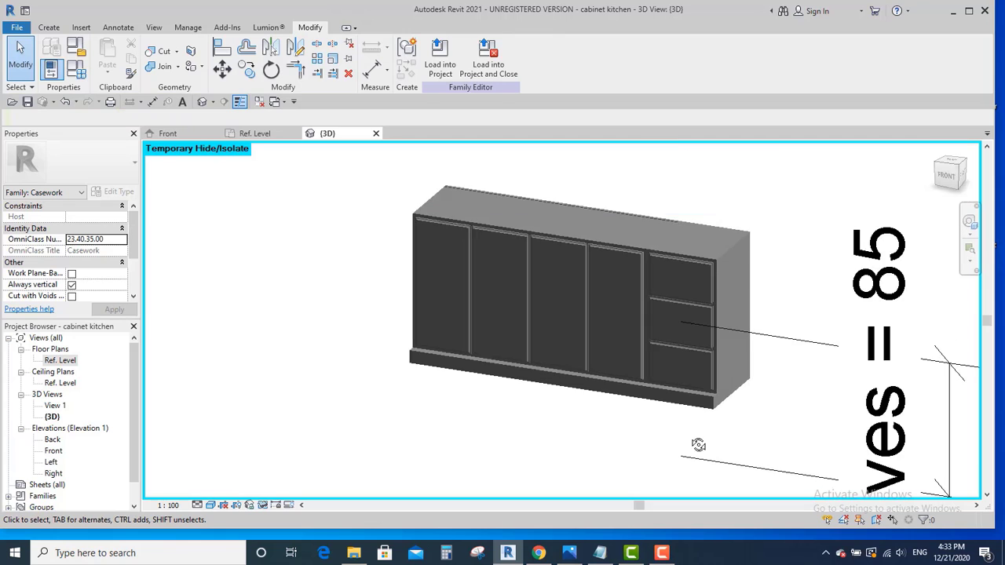
middle_click_drag(699, 442, 825, 448, "shift")
mouse_move(670, 427)
middle_mouse_down("shift")
mouse_move(667, 407)
mouse_move(668, 426)
middle_mouse_up("shift")
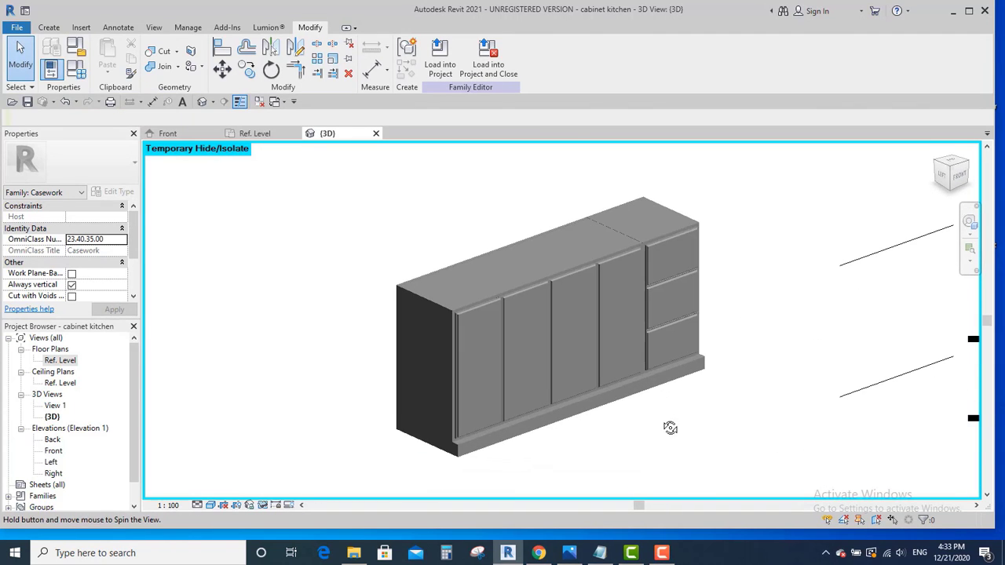
Step: In Family Types, flex Width to 35 and 60, then restore it to 45
left_click(50, 28)
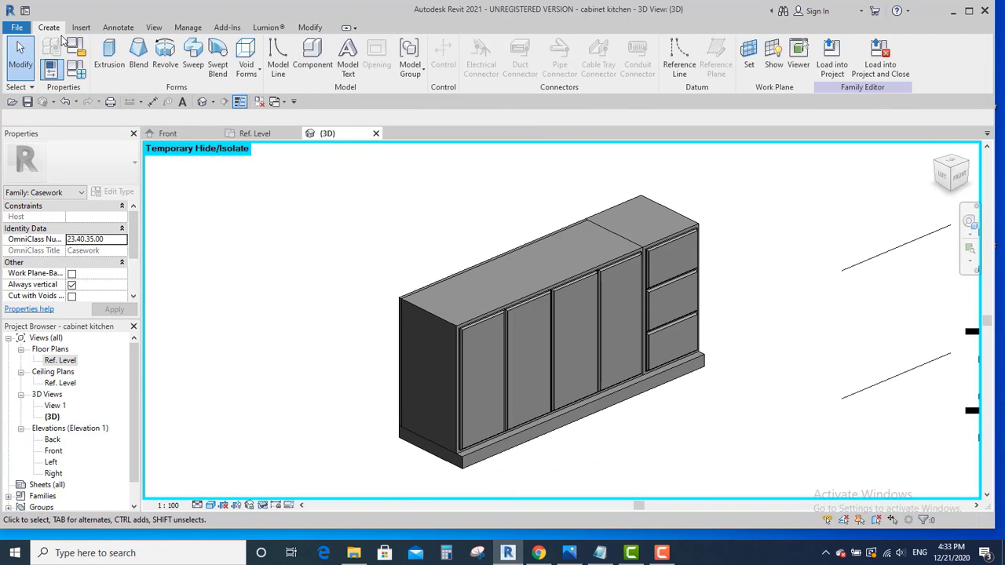
left_click(79, 73)
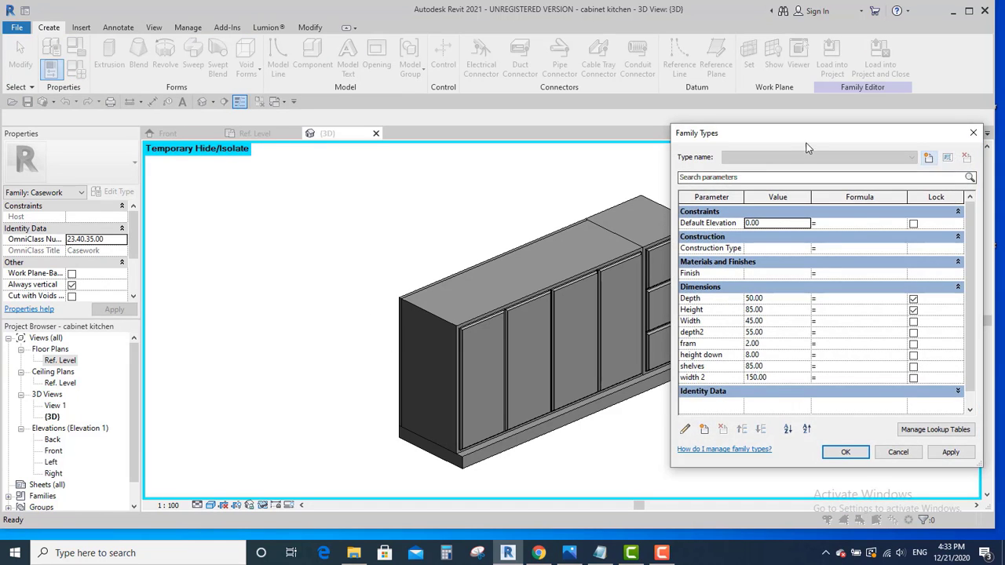
mouse_move(806, 141)
left_mouse_down()
mouse_move(441, 123)
mouse_move(171, 78)
left_mouse_up()
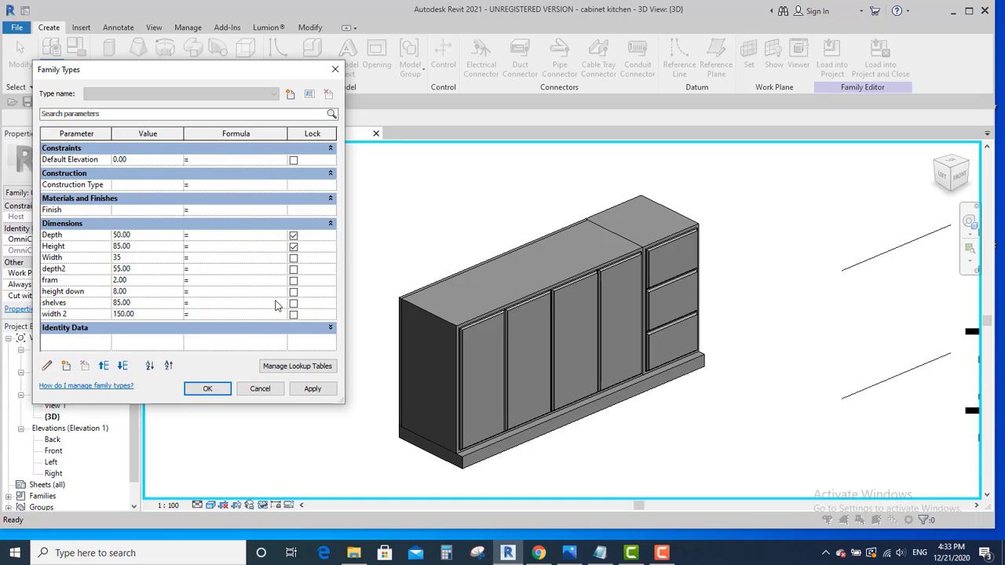
left_click(319, 392)
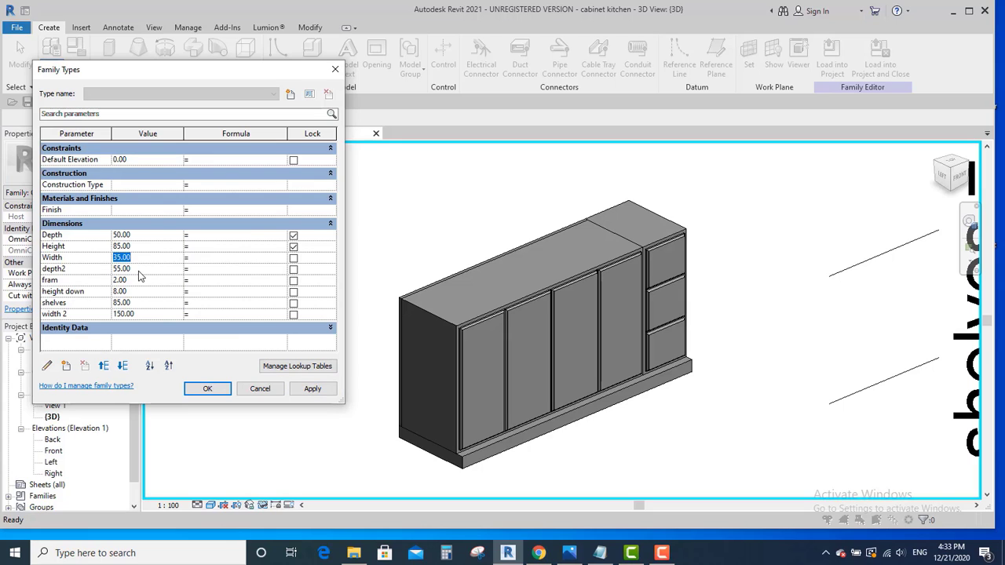
left_click(318, 391)
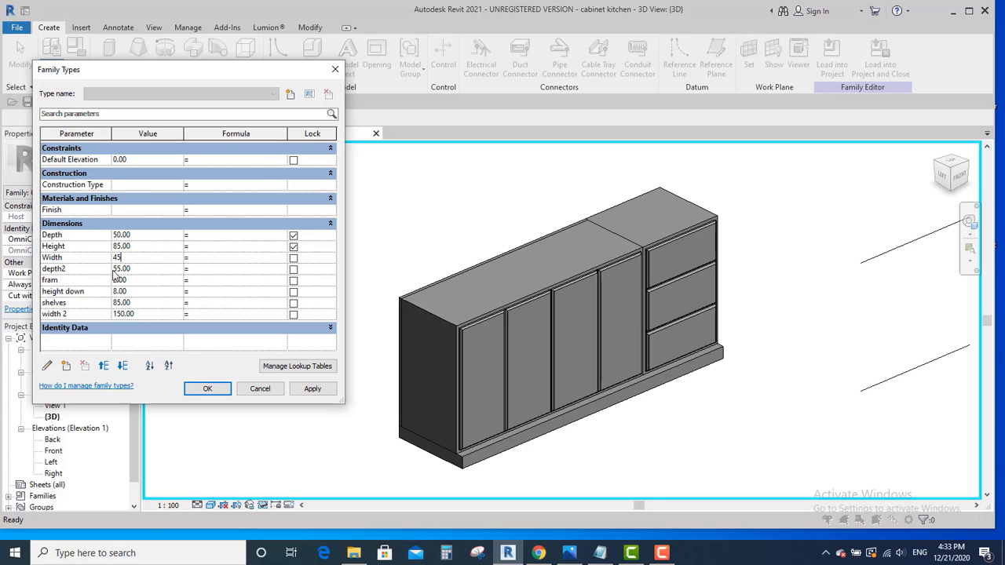
left_click(315, 395)
left_click(207, 389)
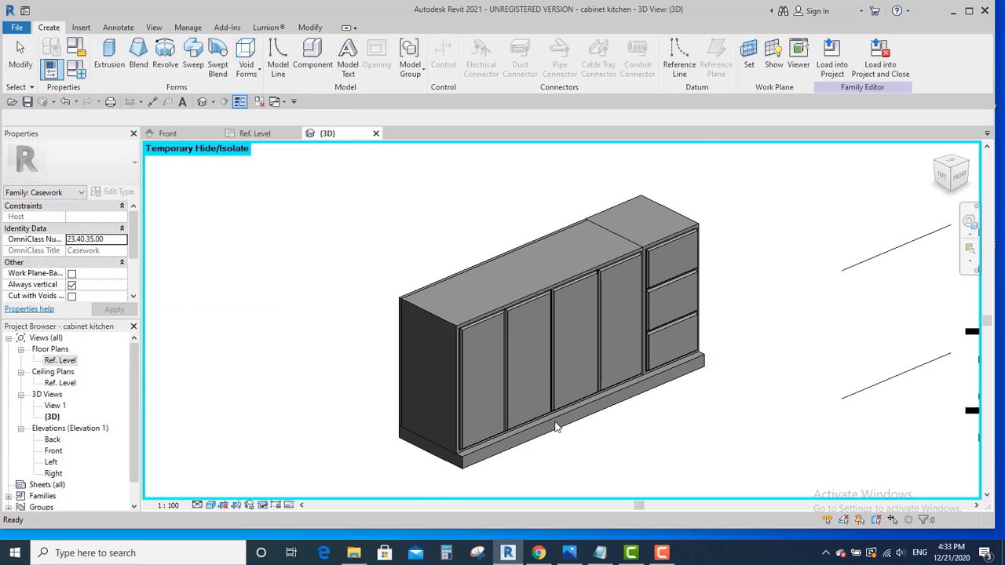
mouse_move(559, 427)
middle_mouse_down("shift")
mouse_move(512, 400)
mouse_move(514, 421)
middle_mouse_up("shift")
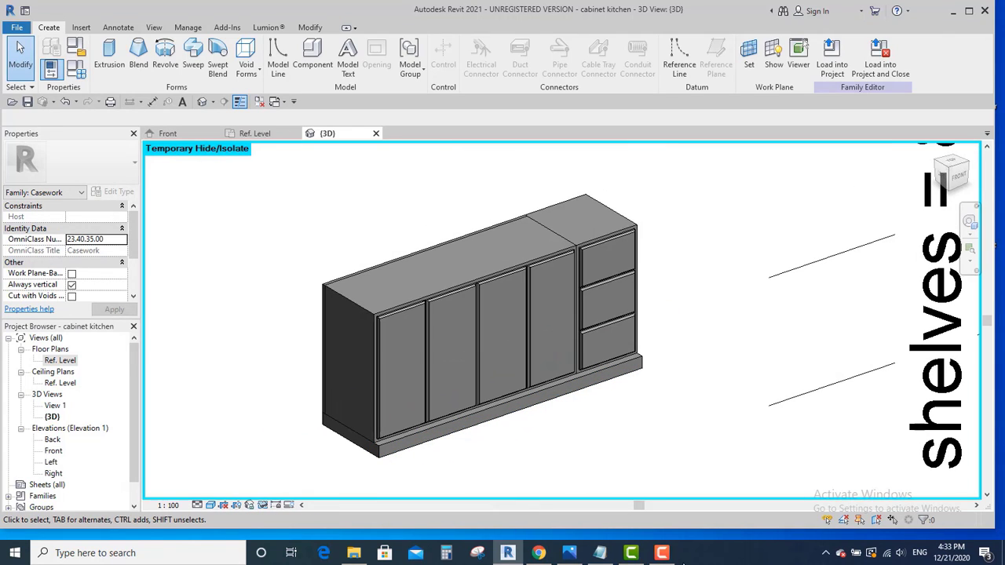
left_click(664, 553)
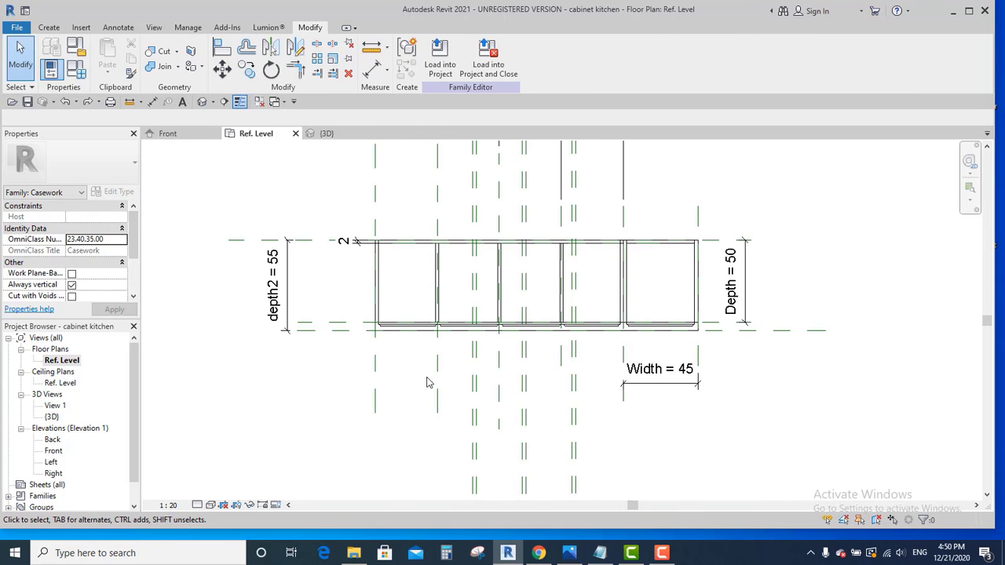
Step: Draw a horizontal reference plane across the plan just in front of the cabinet front
scroll(426, 382, "up", 2)
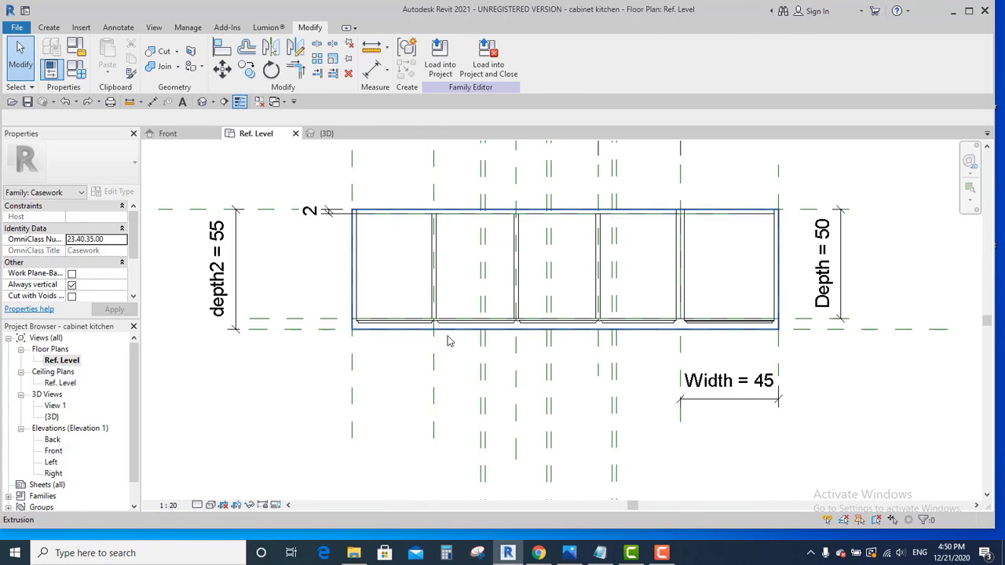
middle_click_drag(415, 392, 409, 358)
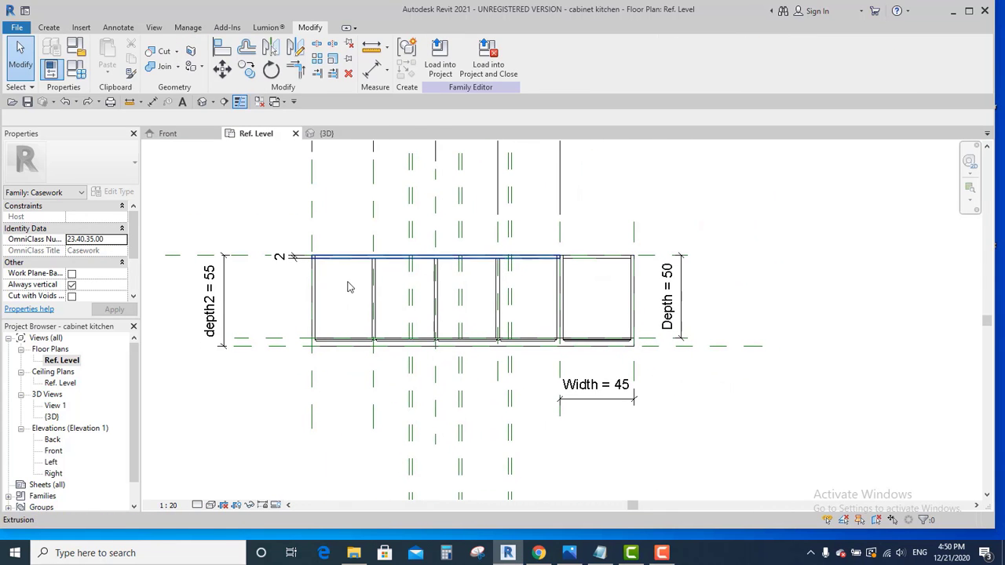
key("p")
scroll(295, 355, "up", 2)
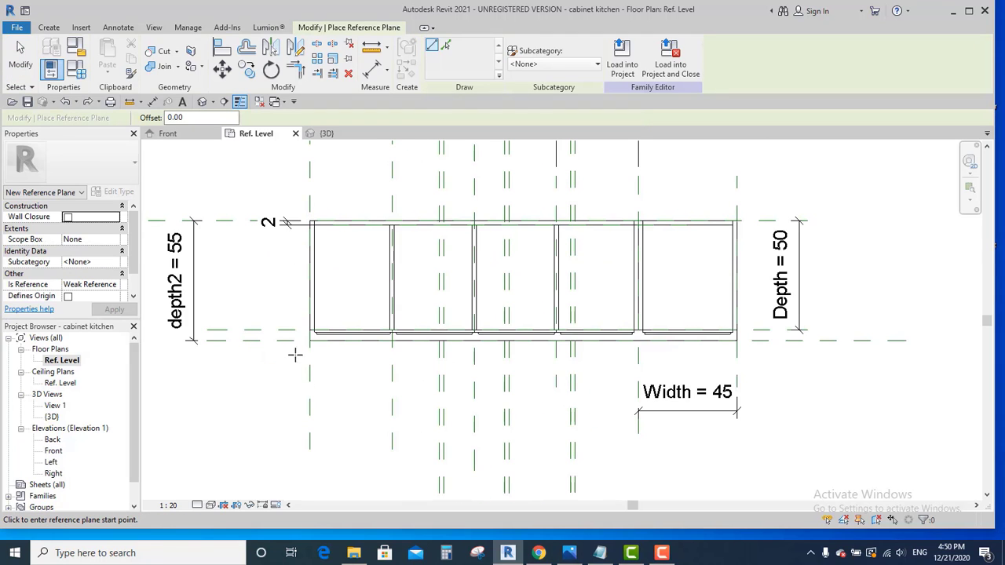
left_click(293, 352)
left_click(823, 352)
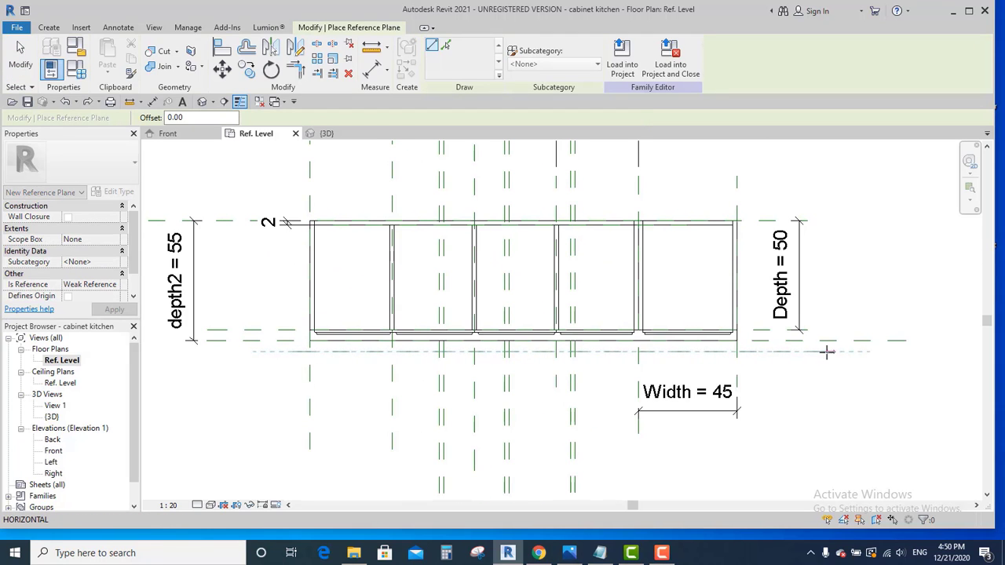
key("Escape")
key("Escape")
Step: Dimension the plane 10 from the cabinet front, label it with new 'counter top' parameter, and show Front elevation
key("d")
key("i")
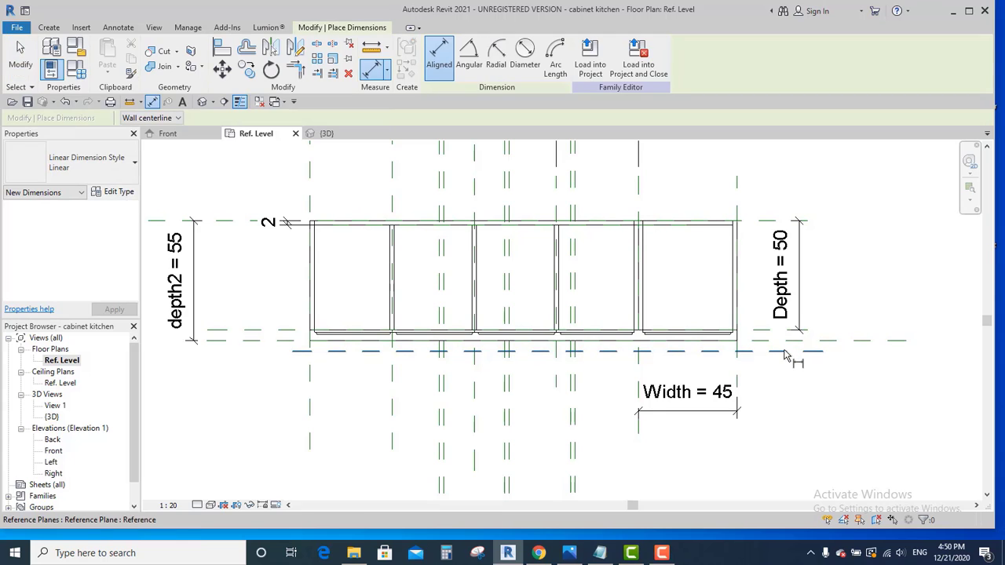
scroll(785, 356, "up", 2)
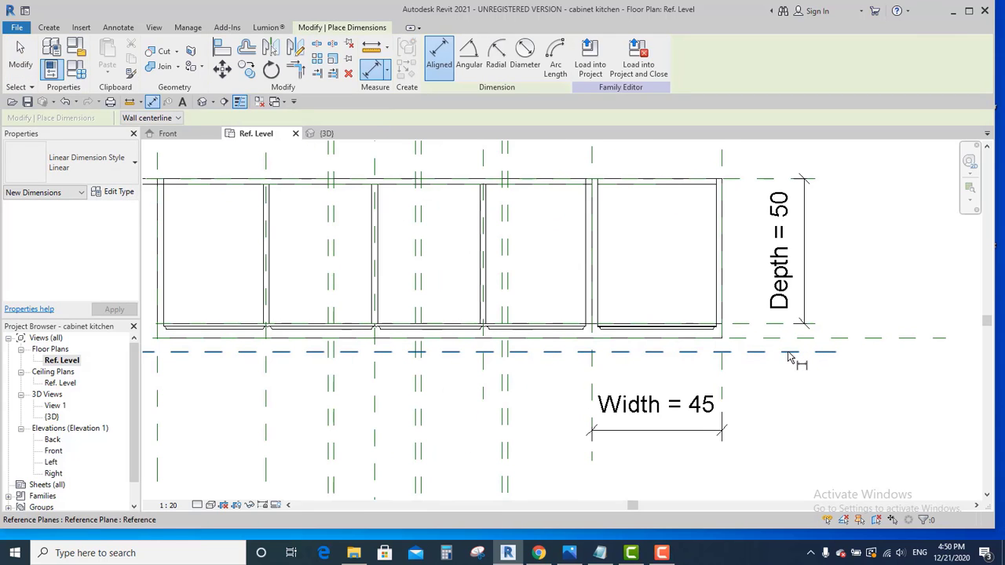
left_click(789, 353)
left_click(793, 324)
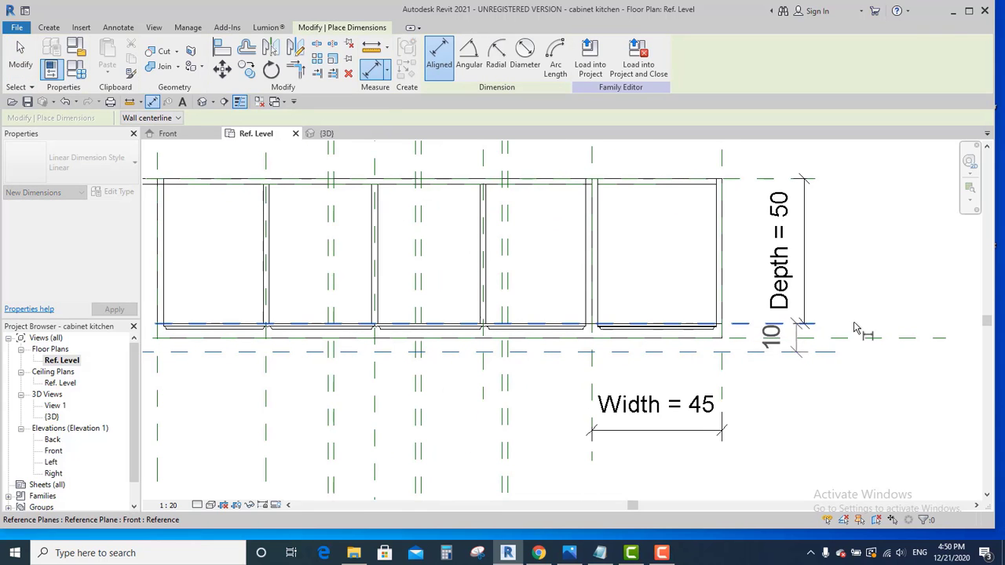
left_click(892, 347)
key("Escape")
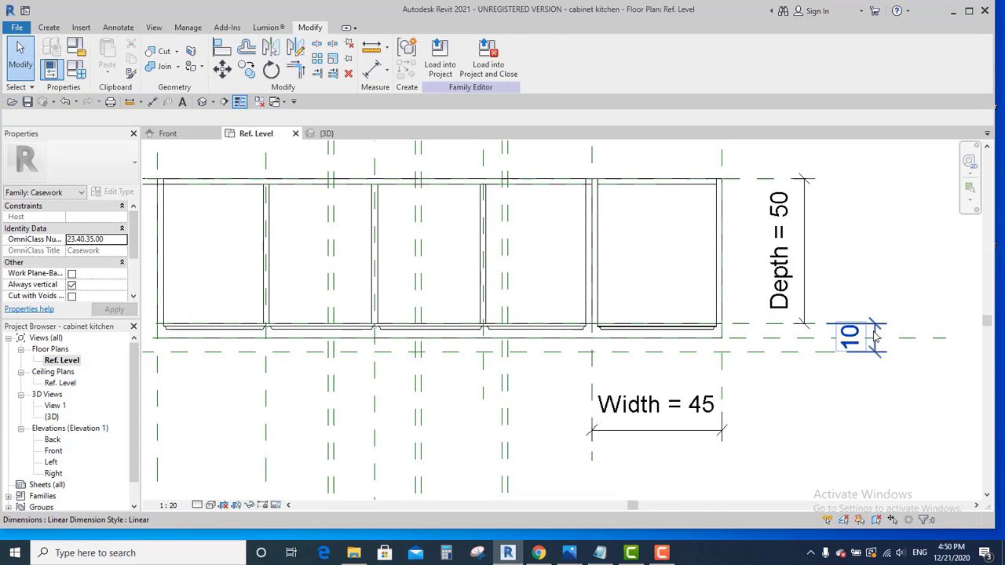
left_click(558, 56)
type("counter top")
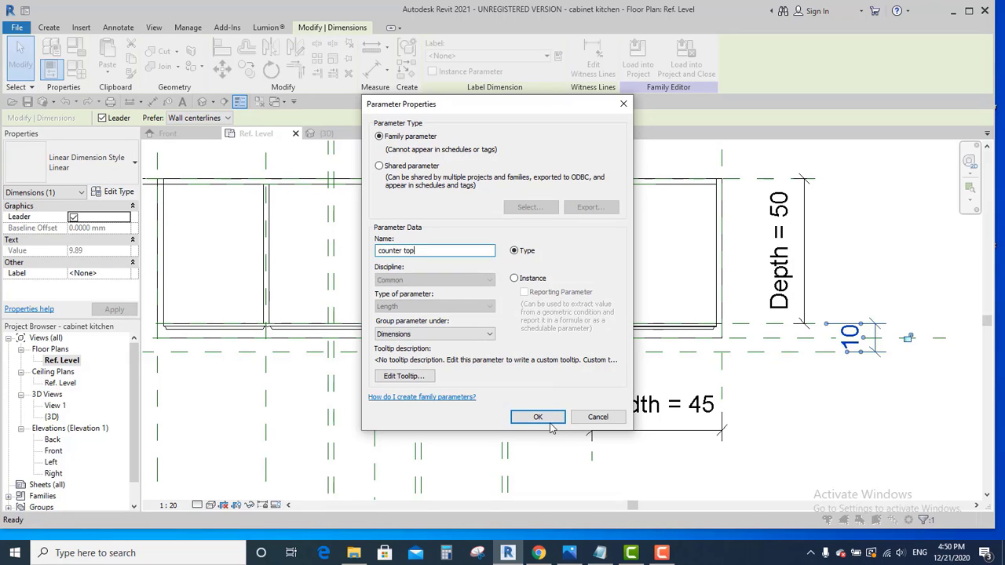
left_click(551, 418)
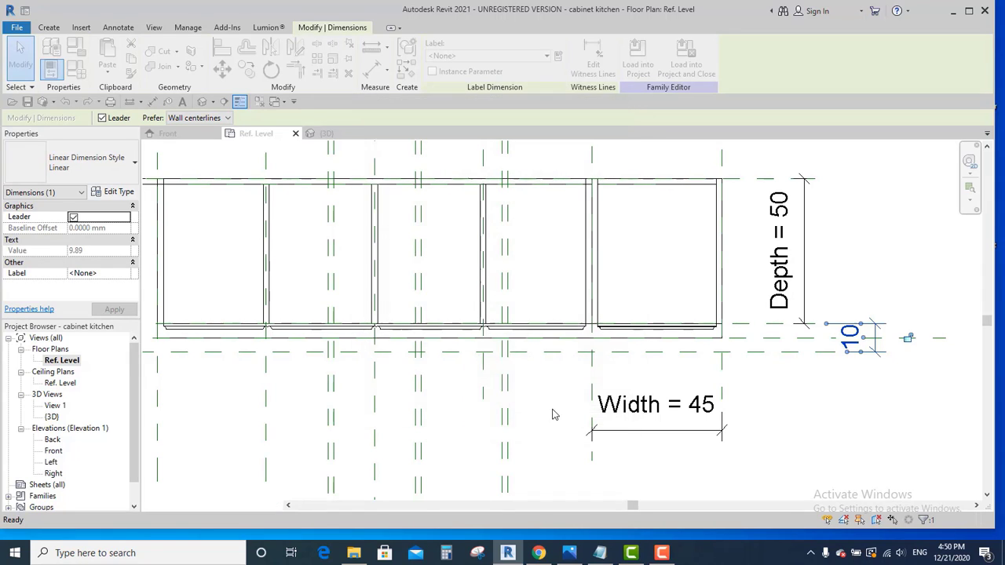
double_click(52, 450)
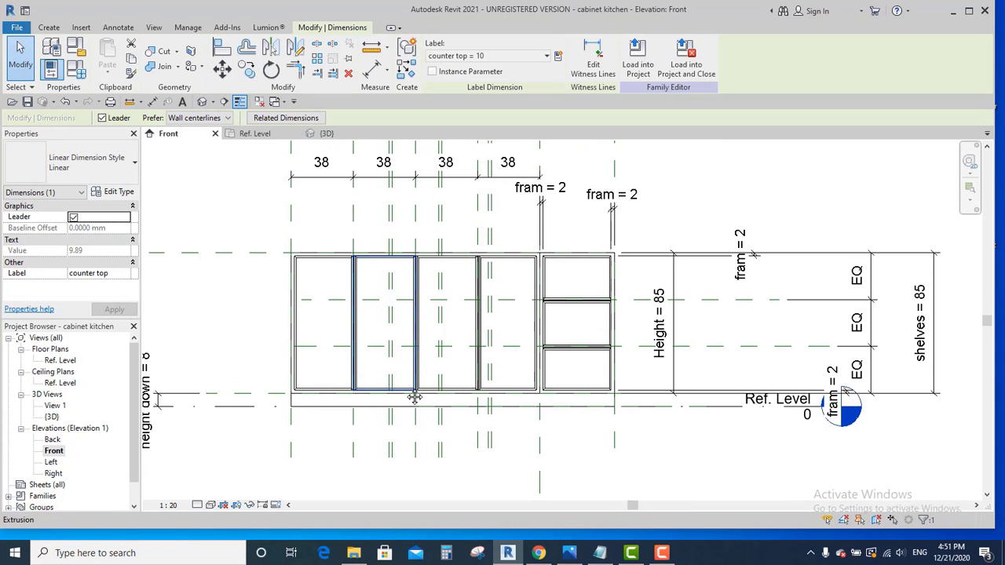
Step: Place a reference plane above the cabinet top in Front elevation
key("p")
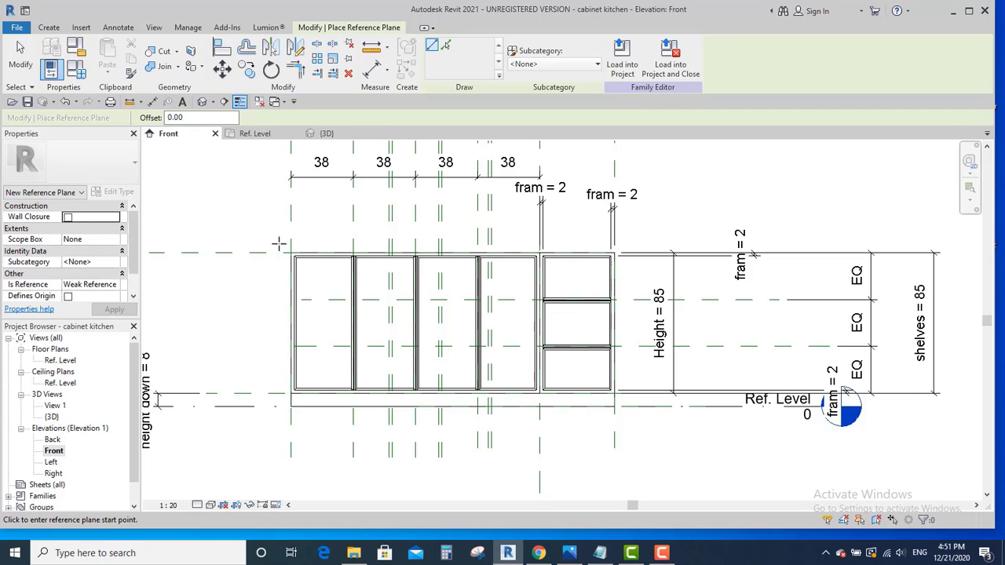
scroll(382, 265, "up", 1)
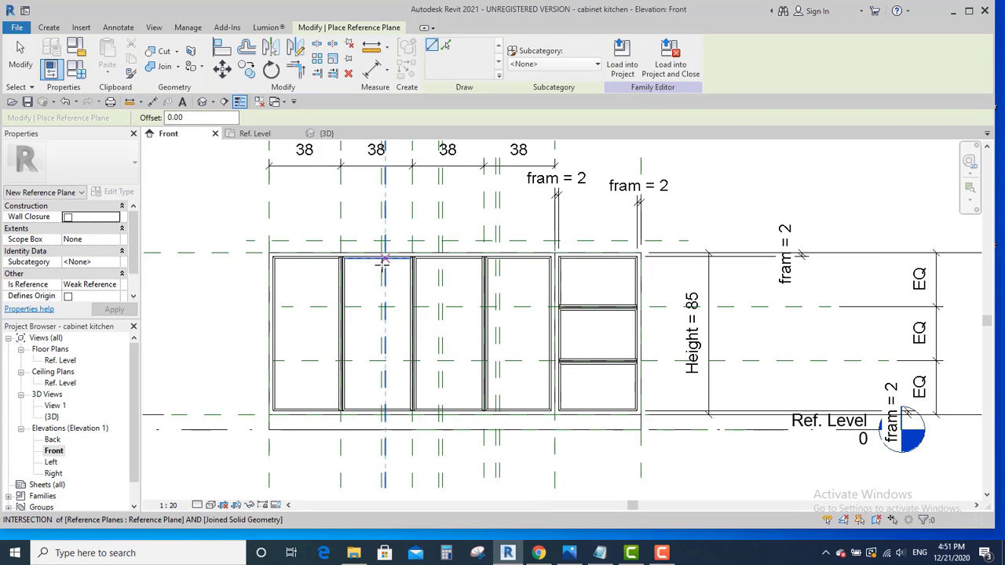
key("Escape")
scroll(270, 263, "up", 1)
Step: Dimension the plane 6 above the cabinet top, label it 'counter height', and return to Ref. Level
key("d")
key("i")
scroll(267, 263, "up", 1)
left_click(260, 235)
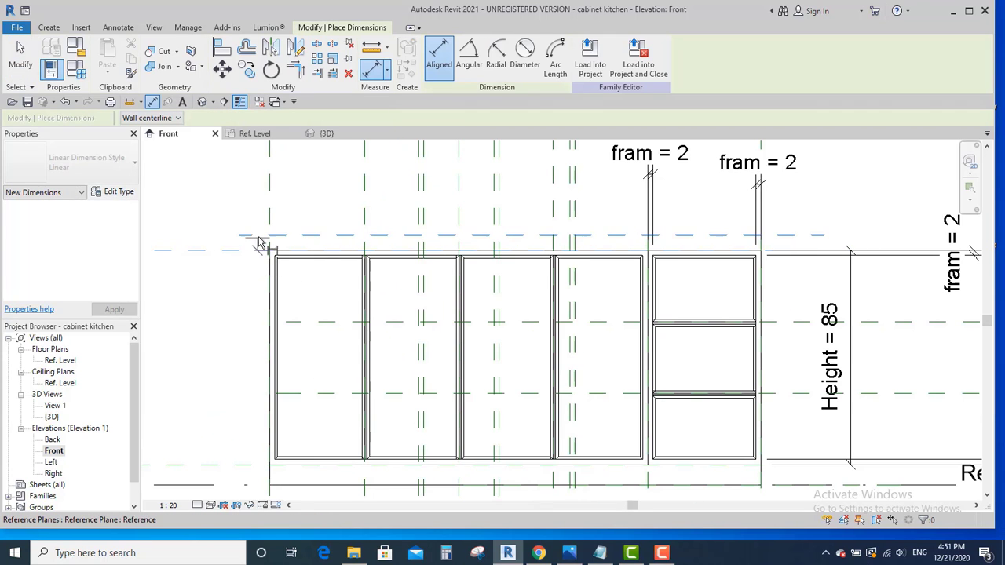
left_click(262, 250)
left_click(280, 292)
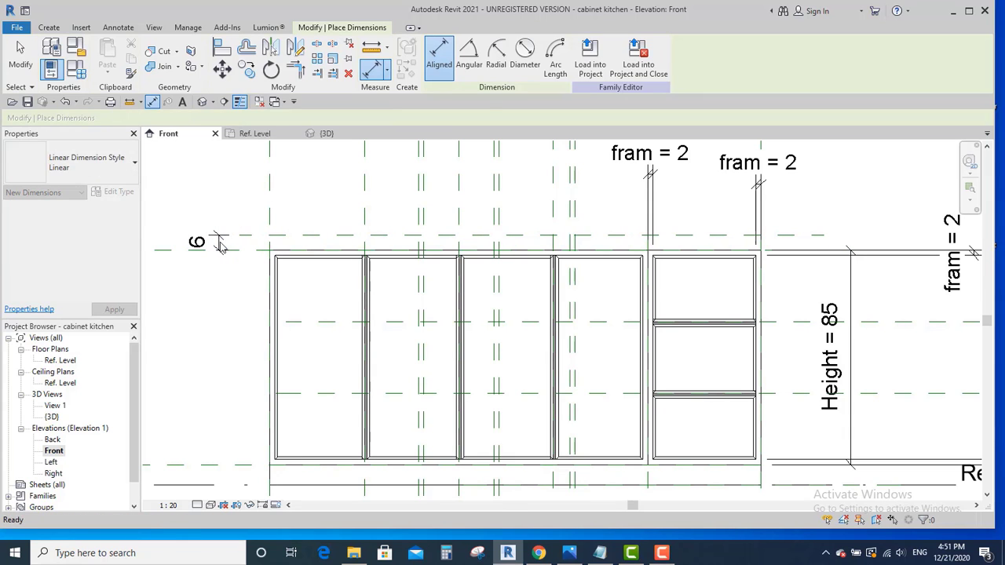
key("Escape")
left_click(557, 58)
type("counter height")
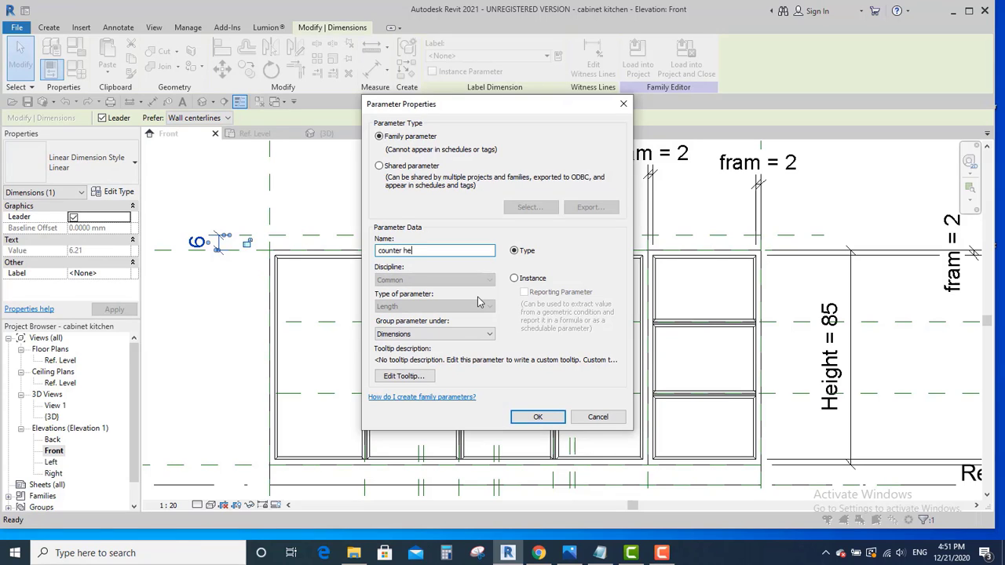
left_click(561, 417)
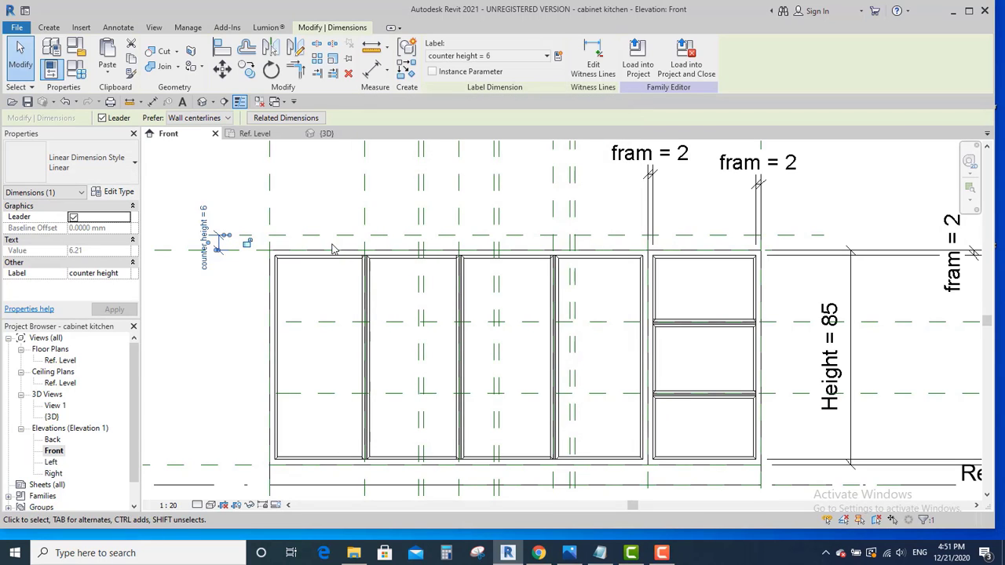
scroll(333, 249, "down", 2)
double_click(61, 361)
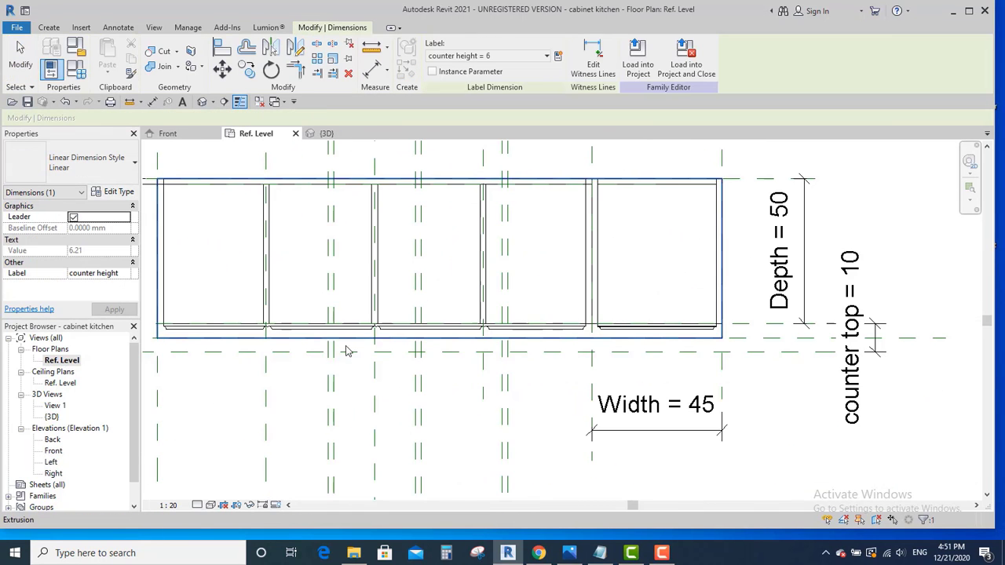
Step: Create an extrusion from a rectangle drawn over the whole cabinet plan footprint
left_click(51, 28)
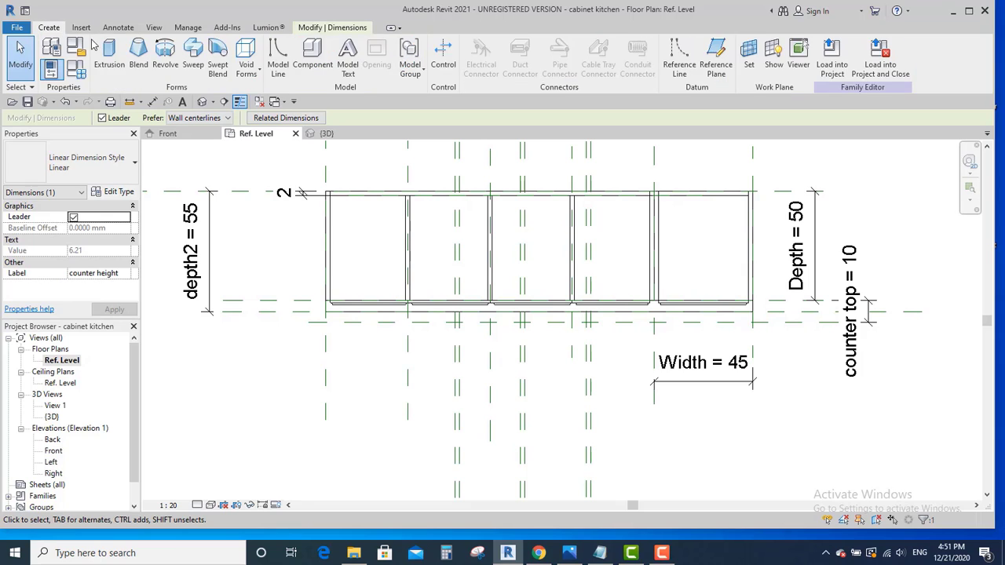
left_click(108, 55)
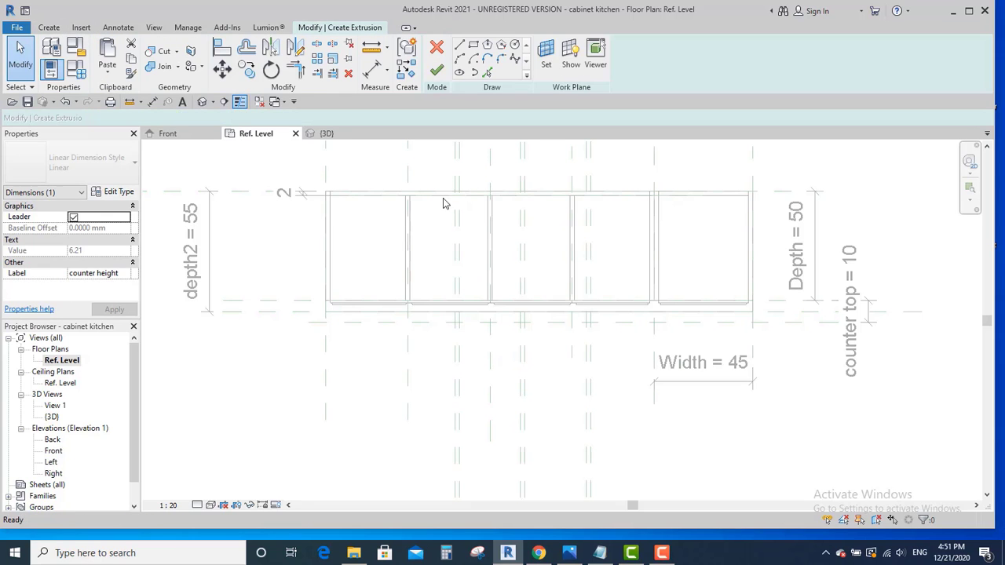
left_click(473, 45)
left_click(326, 193)
scroll(750, 314, "up", 1)
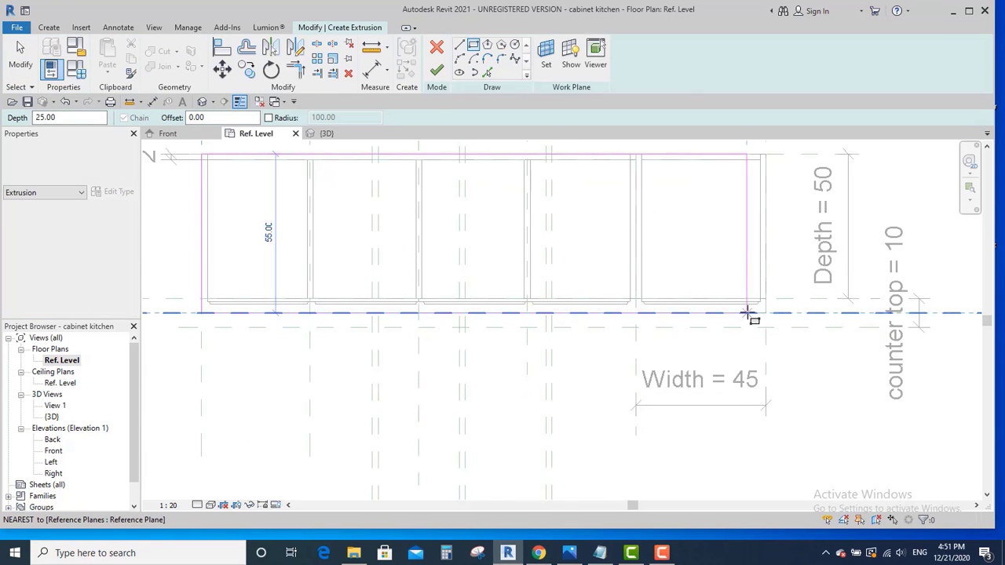
scroll(754, 318, "up", 1)
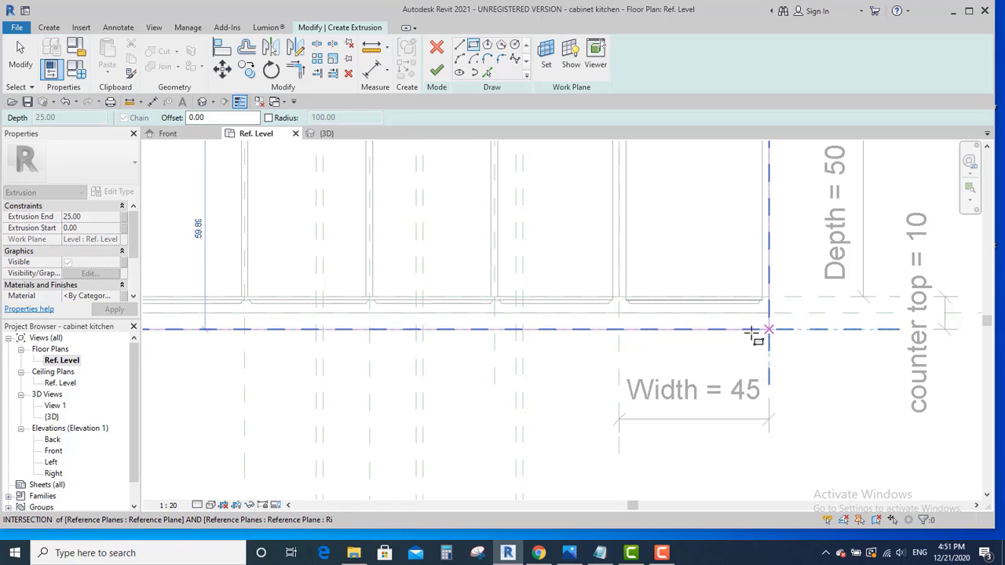
left_click(751, 333)
scroll(700, 351, "down", 1)
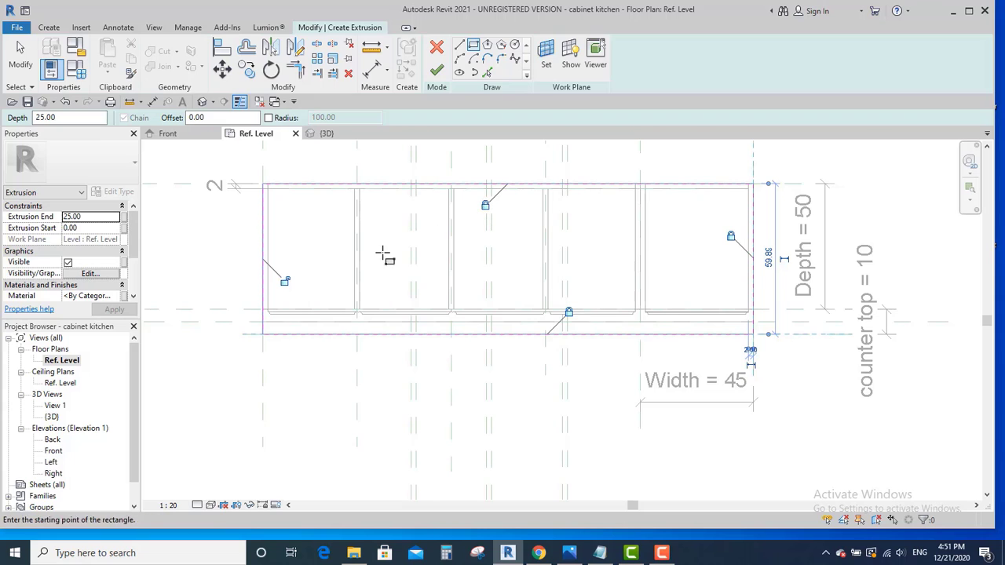
left_click(439, 72)
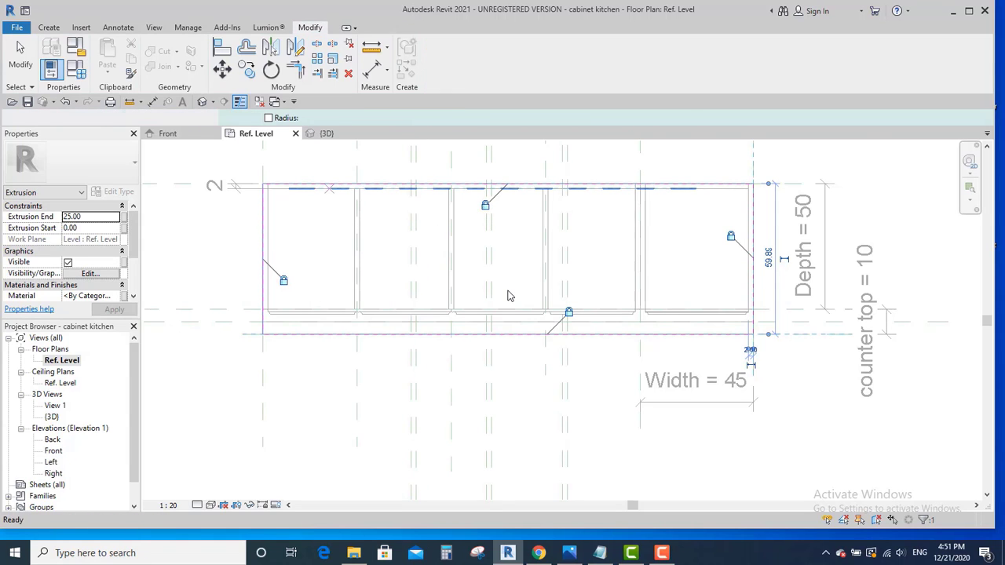
Step: In Front elevation, drag the extrusion's handles up so it spans 93.00 to 99.21
double_click(53, 451)
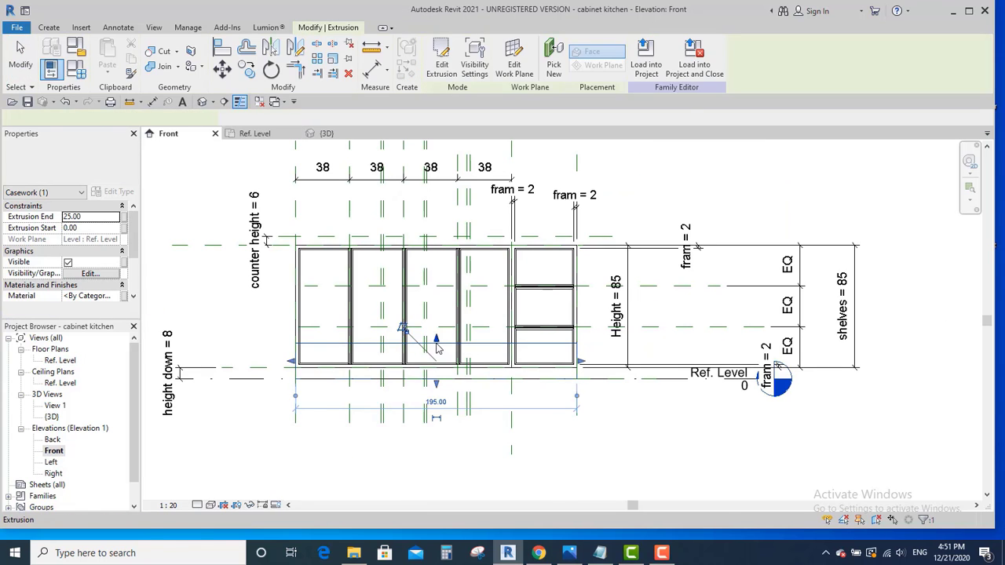
left_click_drag(435, 318, 437, 228)
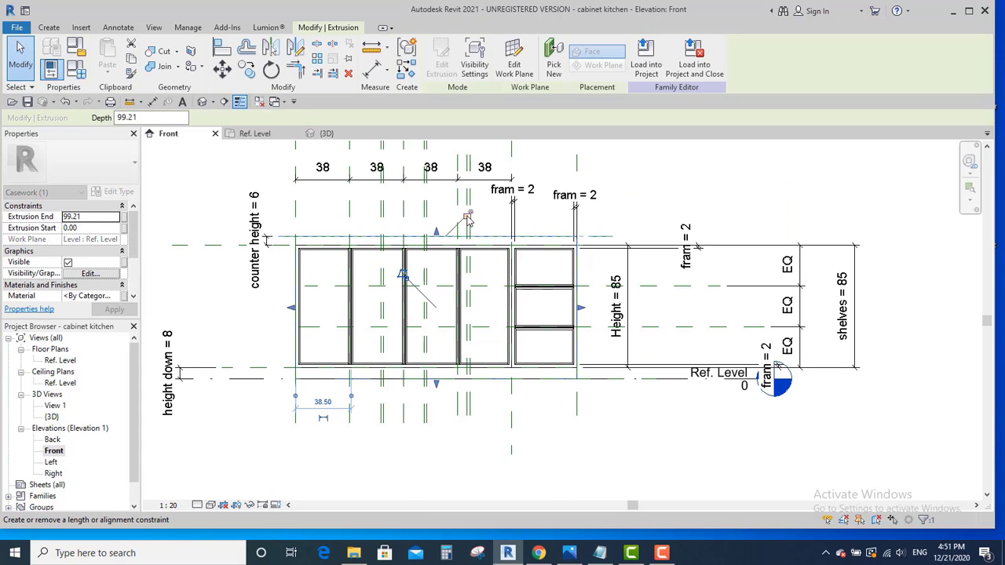
left_click_drag(436, 384, 416, 242)
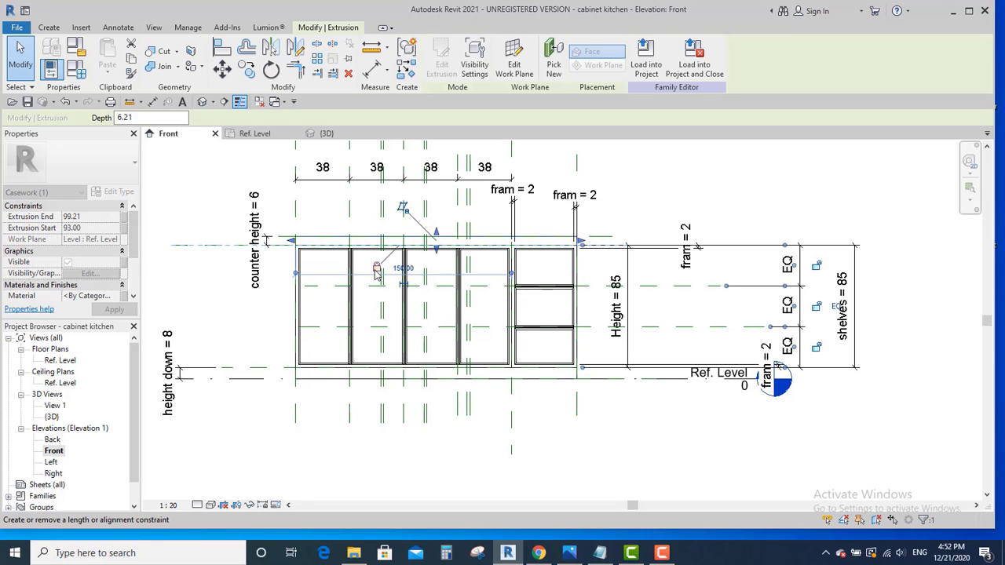
Step: In 3D, flex counter top through 8.00 and 2.00 to 4.00, and set counter height to 3.00
left_click(294, 290)
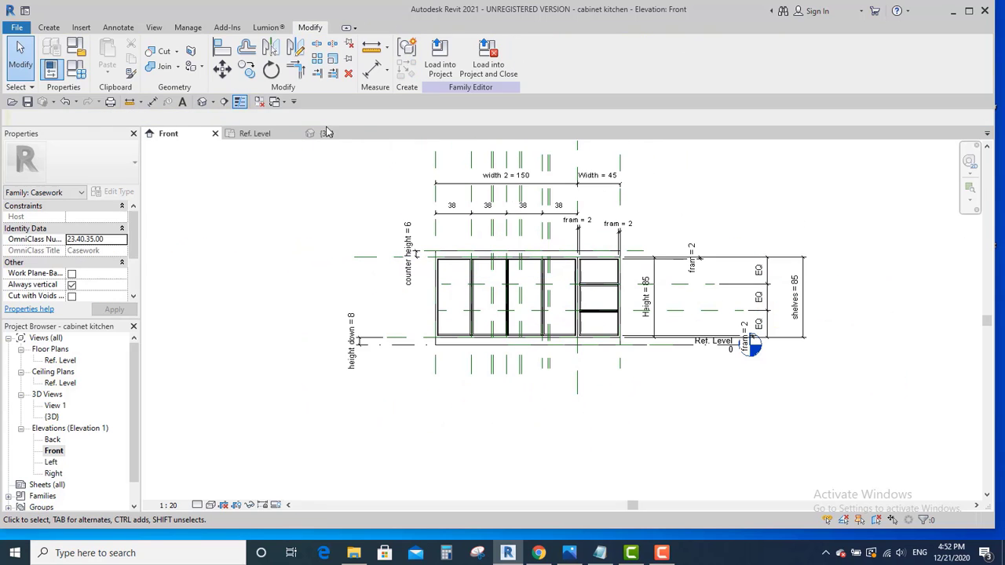
left_click(334, 134)
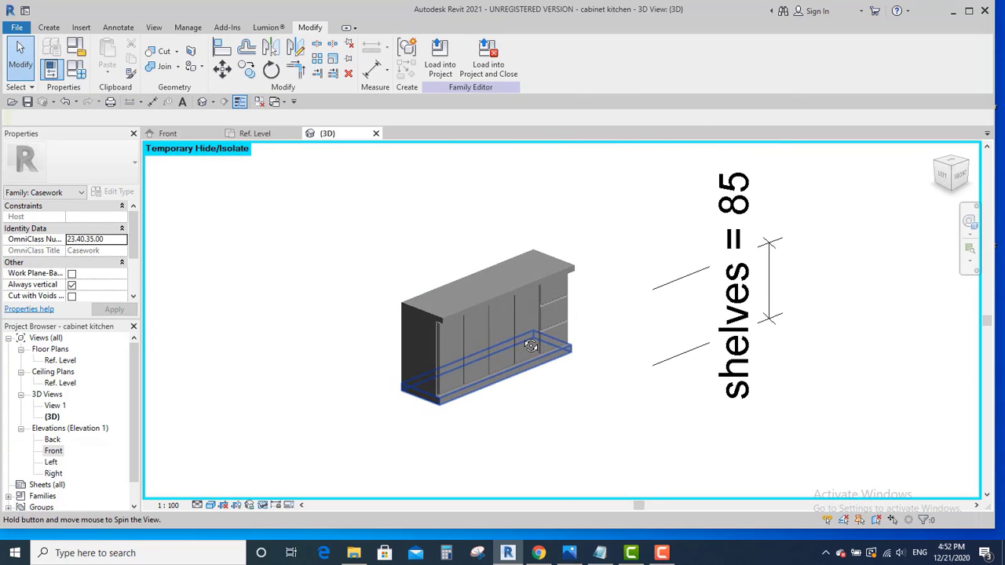
scroll(461, 334, "up", 2)
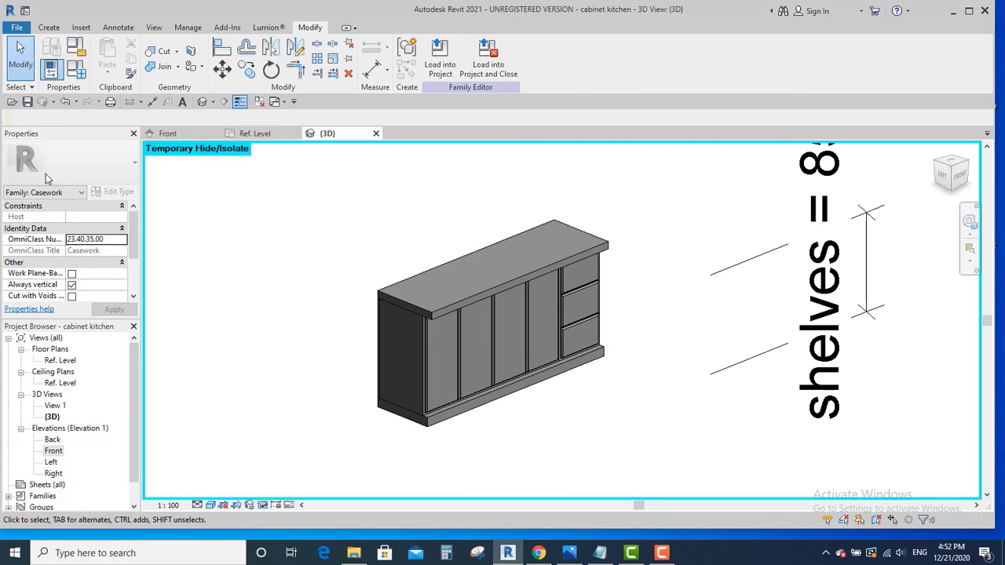
left_click(74, 76)
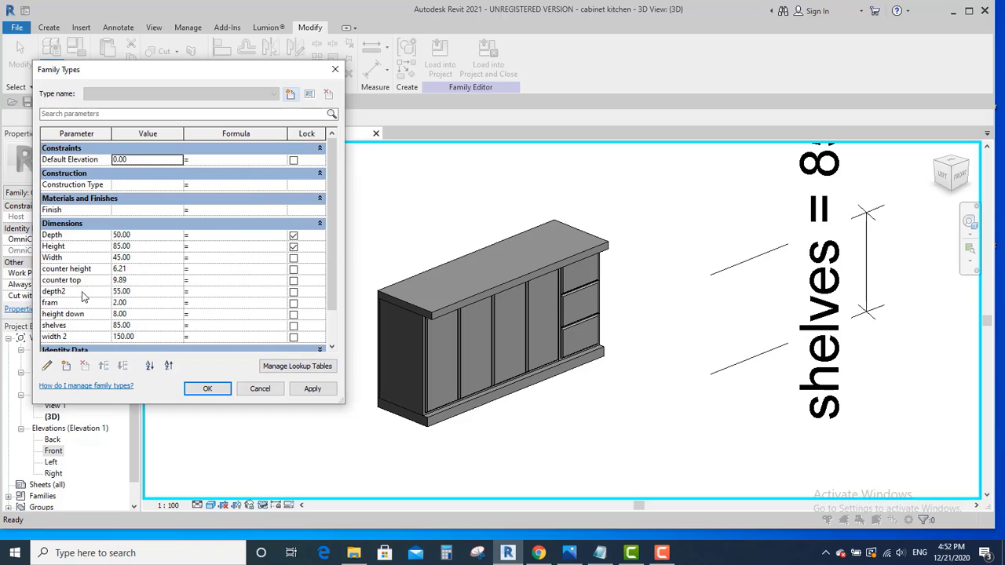
left_click(128, 281)
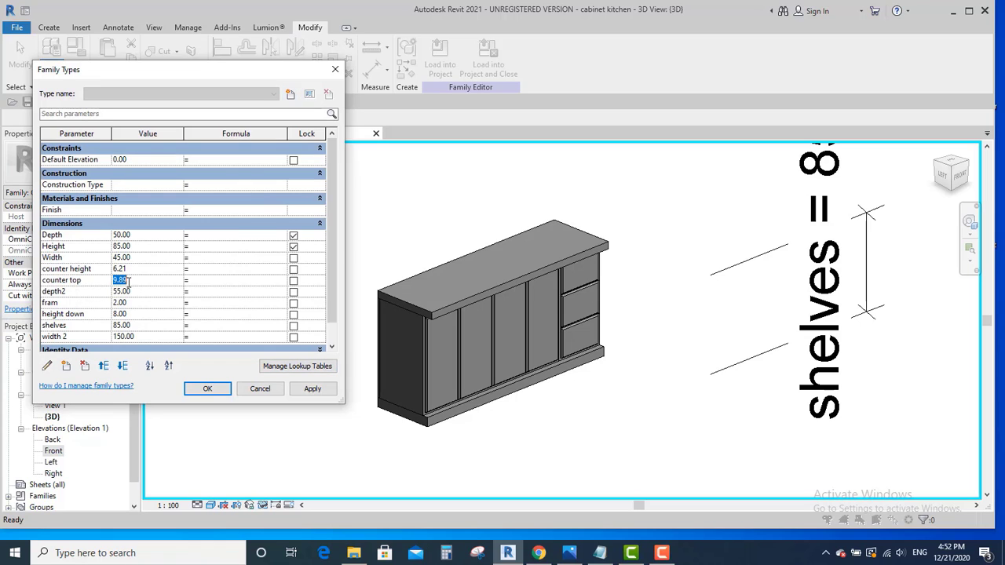
type("8")
left_click(313, 388)
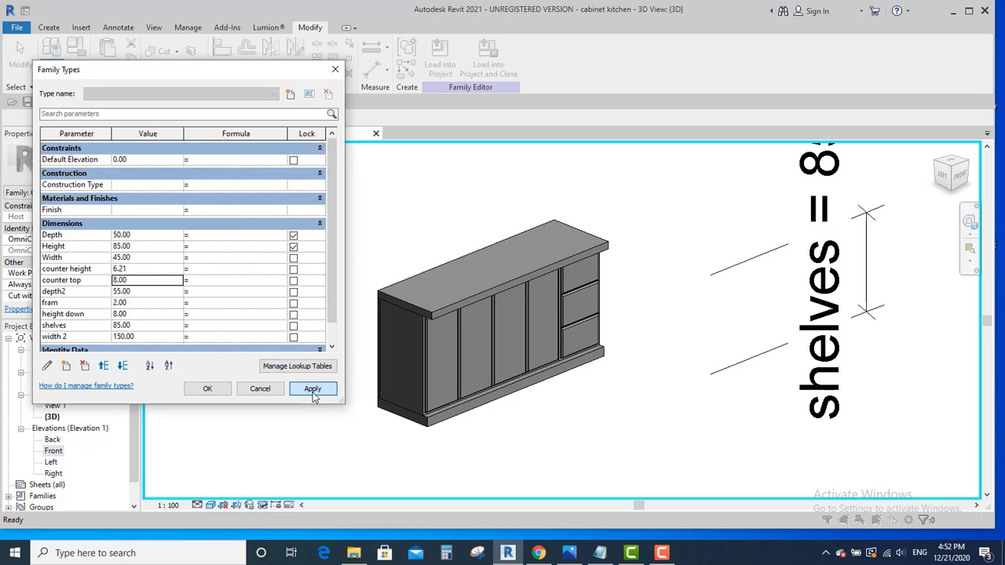
left_click(131, 280)
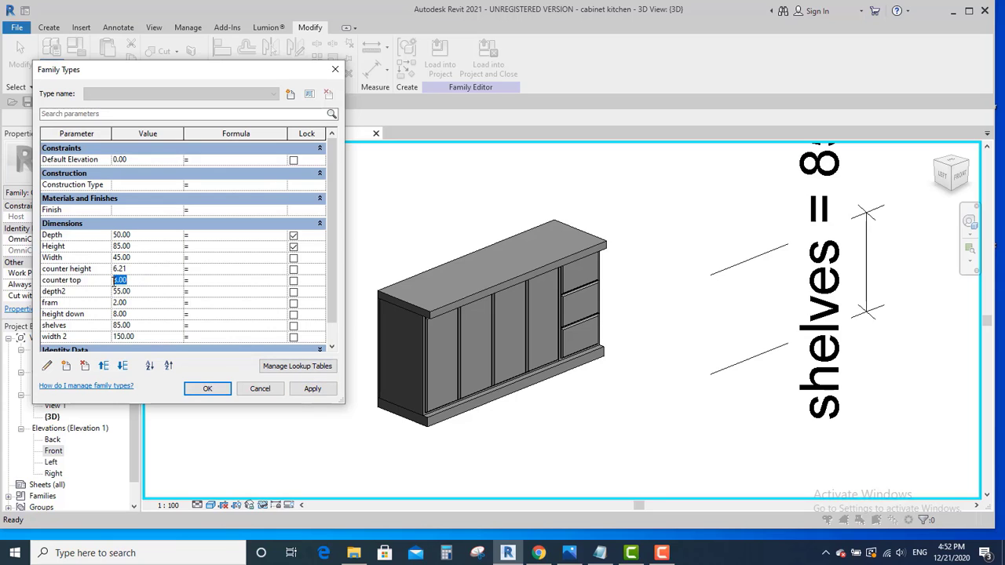
type("2")
left_click(331, 388)
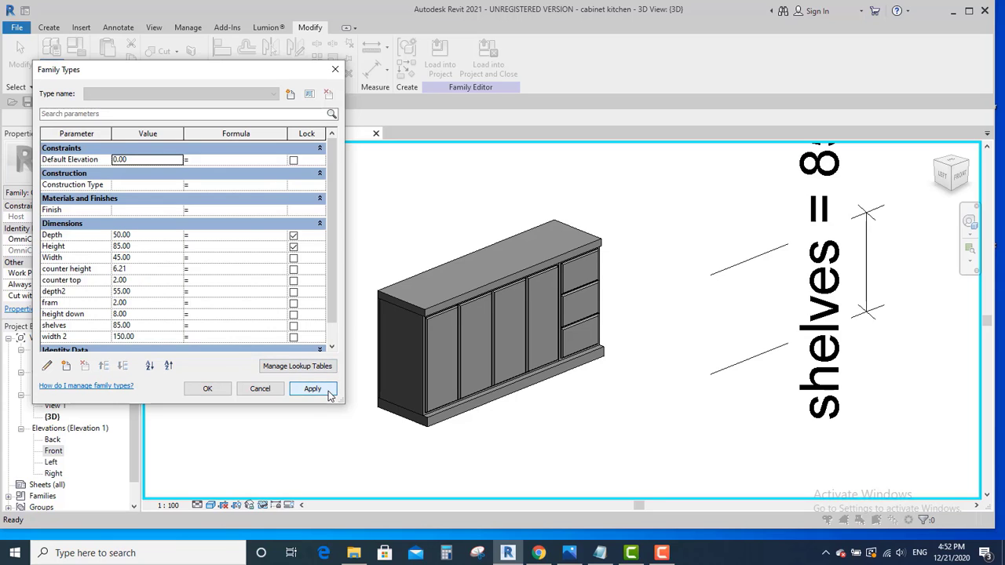
left_click(135, 281)
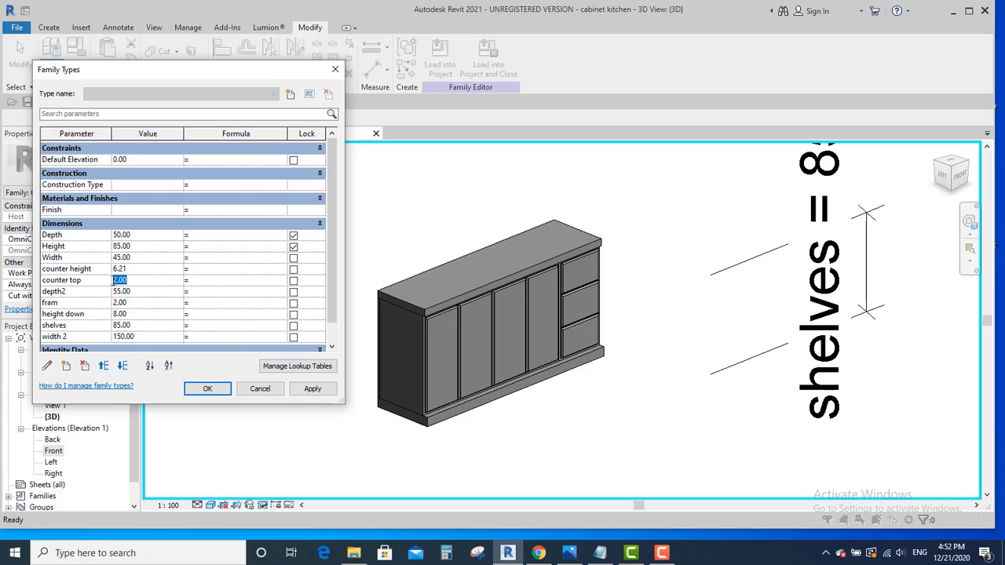
type("4")
left_click(303, 392)
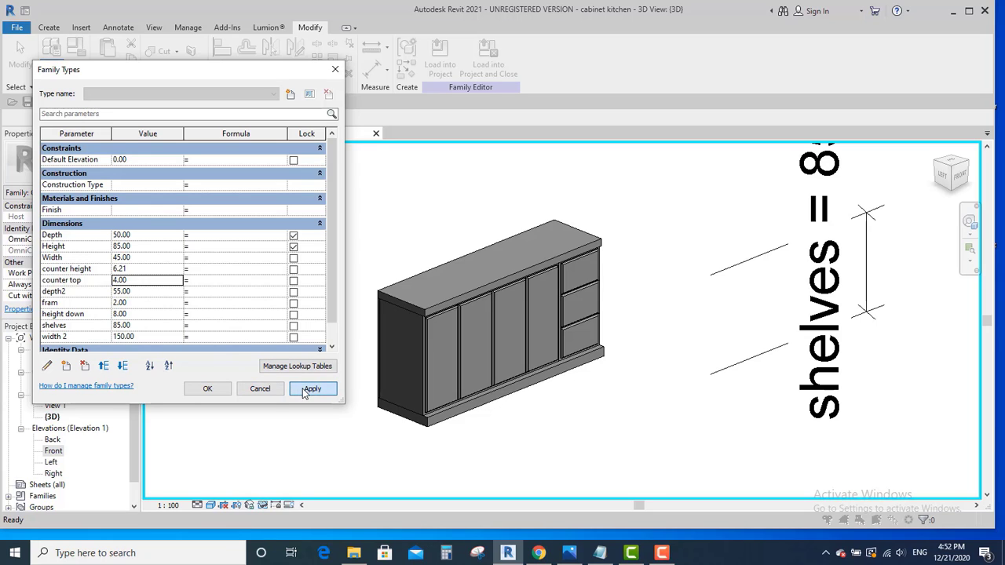
left_click(137, 270)
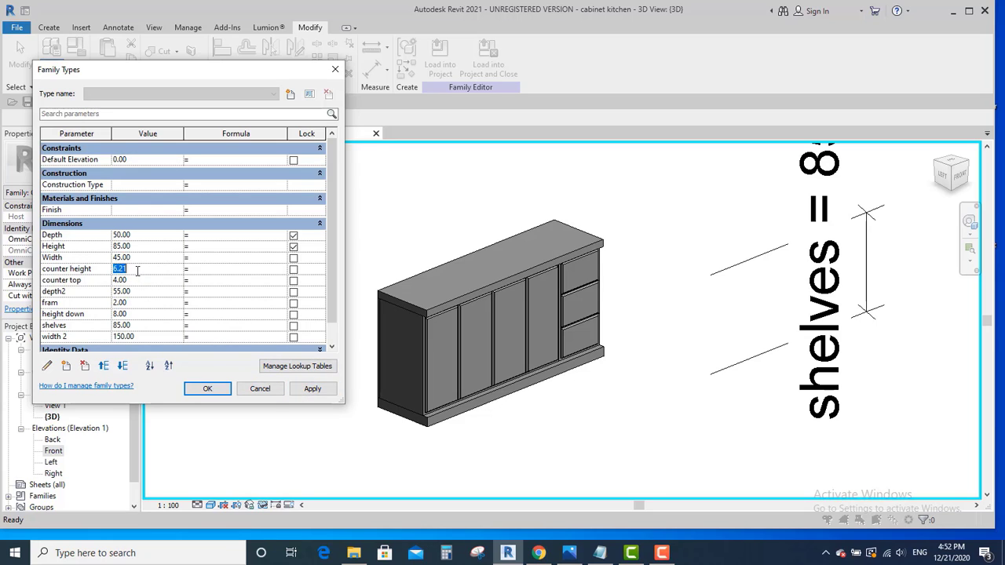
type("3")
left_click(310, 389)
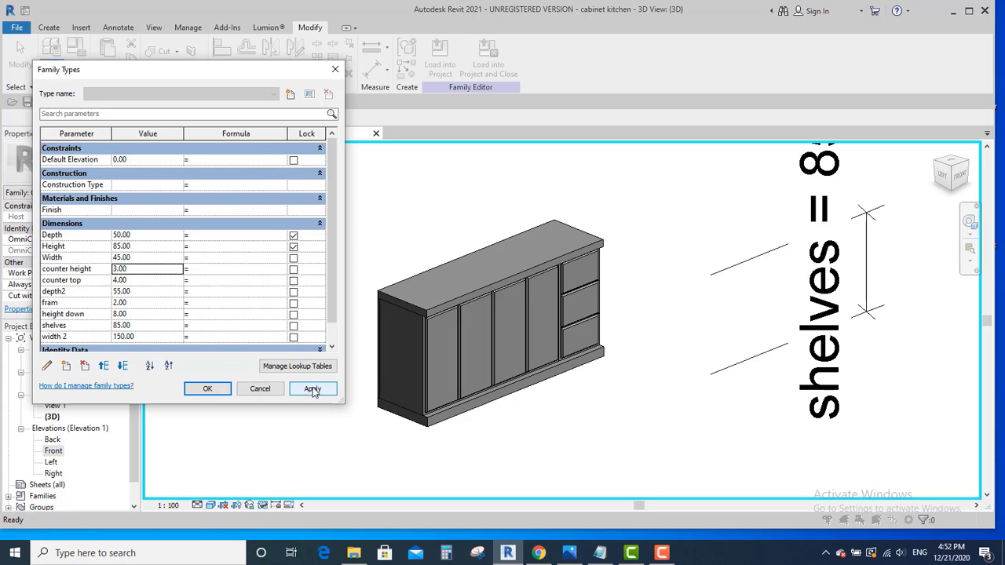
Step: Accept the Family Types changes and reframe the 3D view around the cabinet
left_click(208, 389)
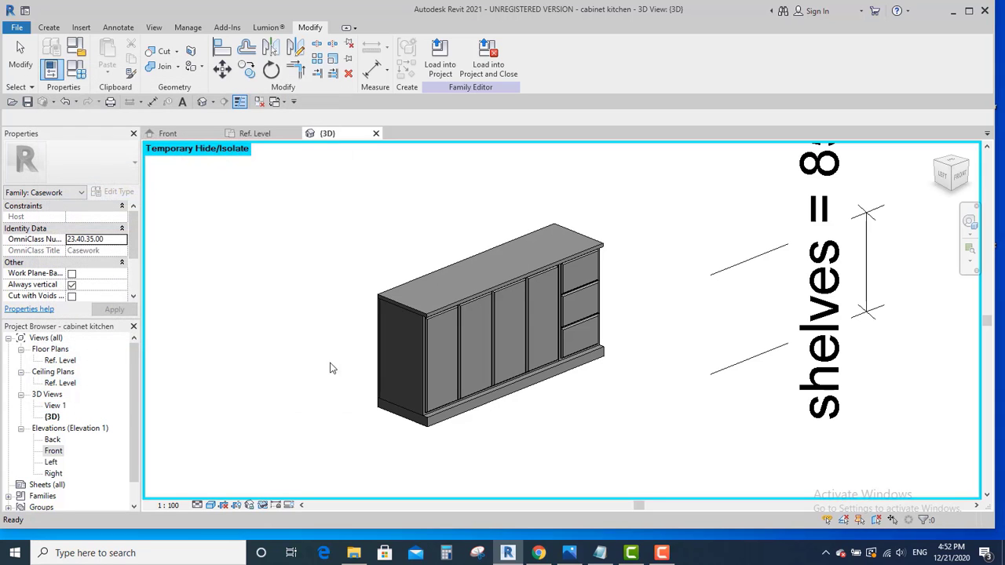
scroll(530, 307, "up", 3)
scroll(497, 283, "down", 3)
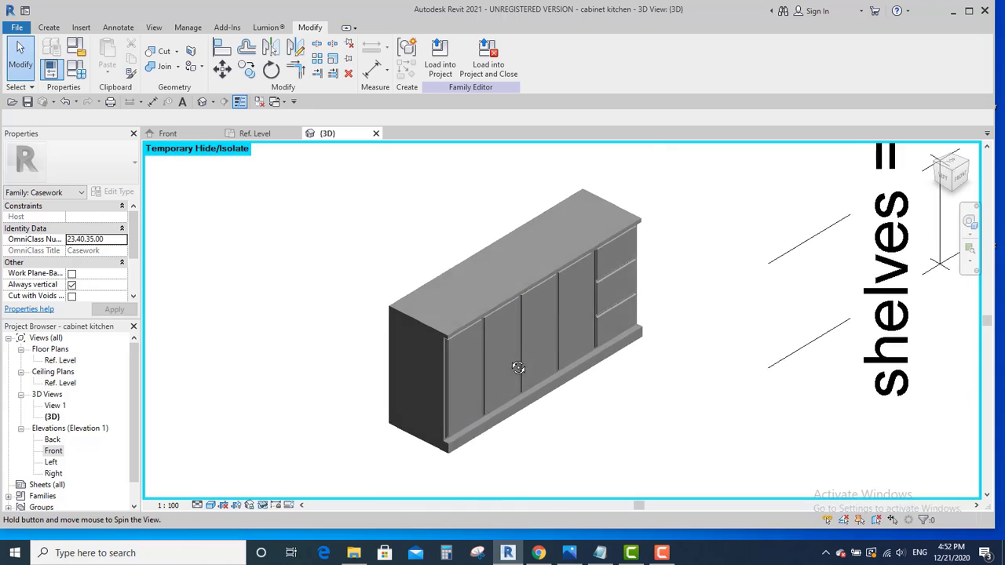
scroll(498, 299, "up", 2)
middle_click_drag(495, 315, 425, 312)
scroll(425, 312, "down", 2)
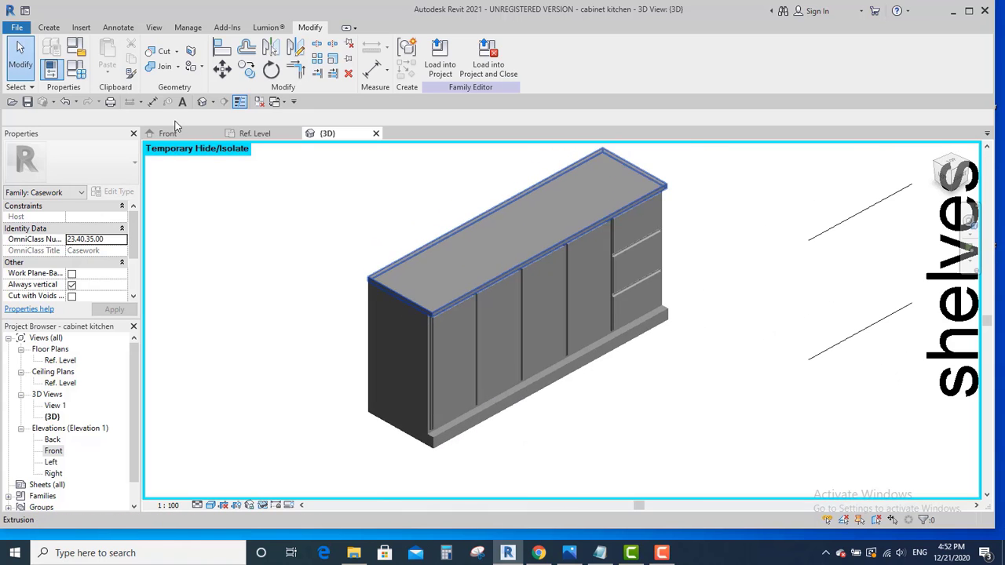
Step: Start a sketched-path Sweep with the countertop's top face as work plane
left_click(48, 27)
left_click(193, 66)
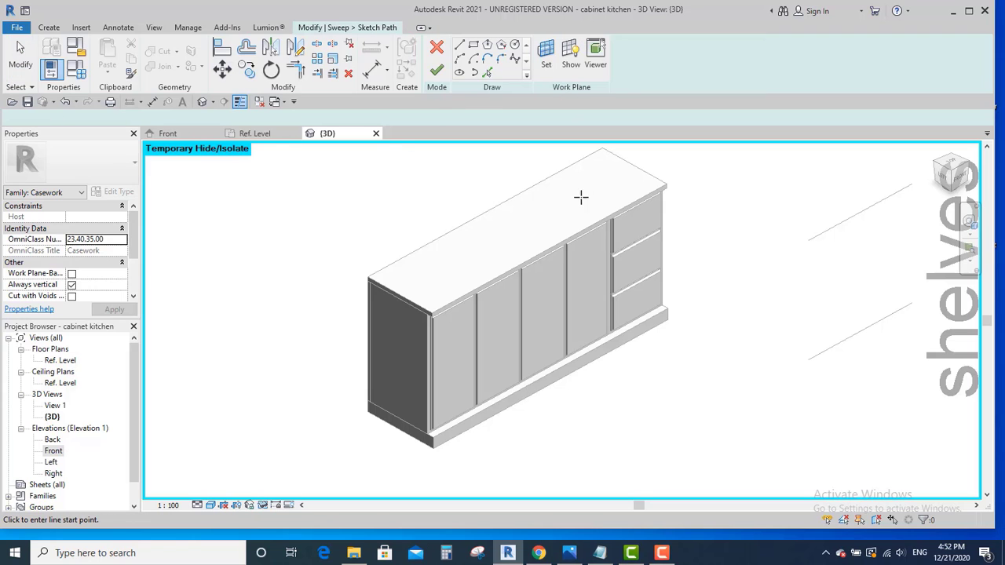
middle_click_drag(586, 192, 532, 243)
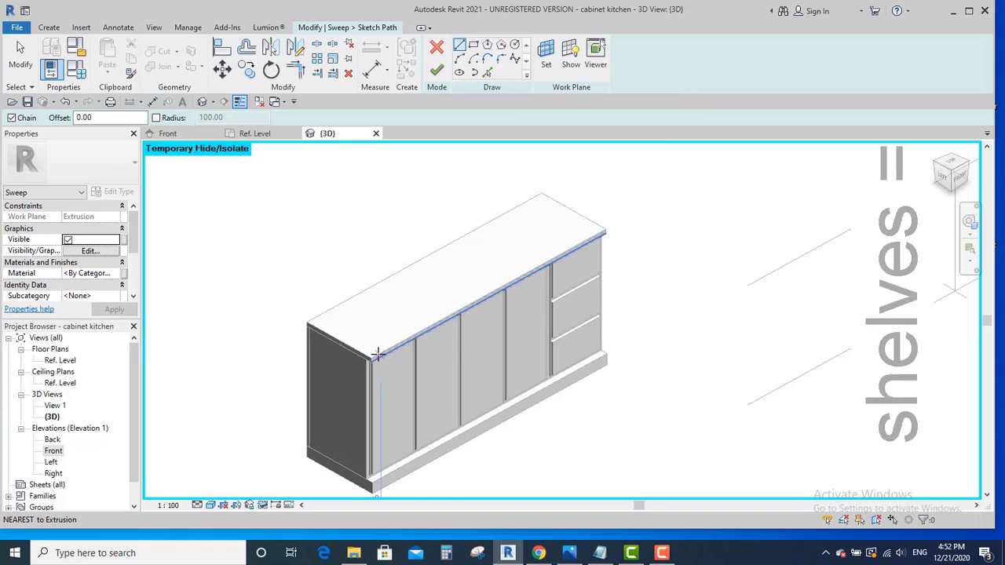
scroll(369, 353, "up", 2)
left_click(545, 53)
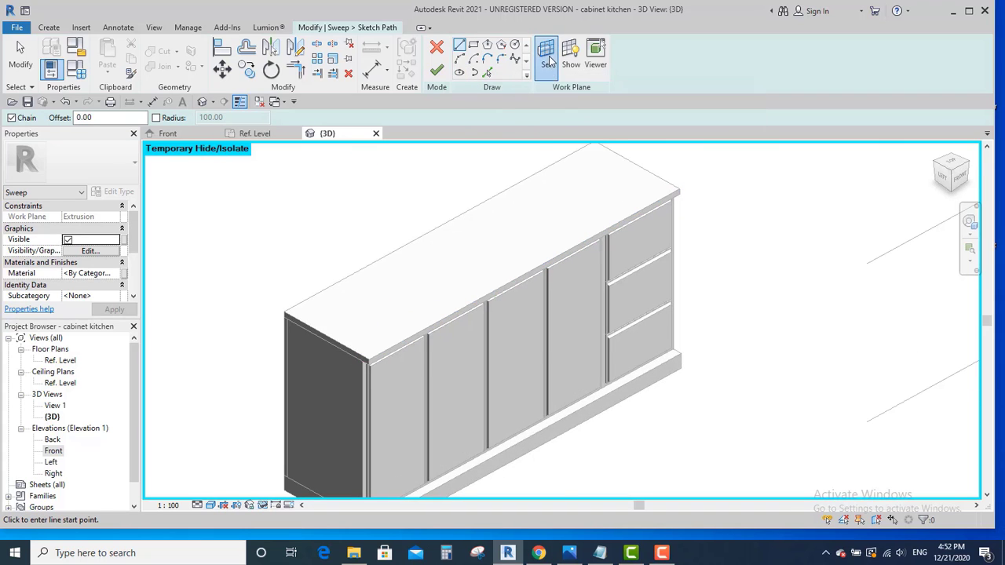
left_click(463, 346)
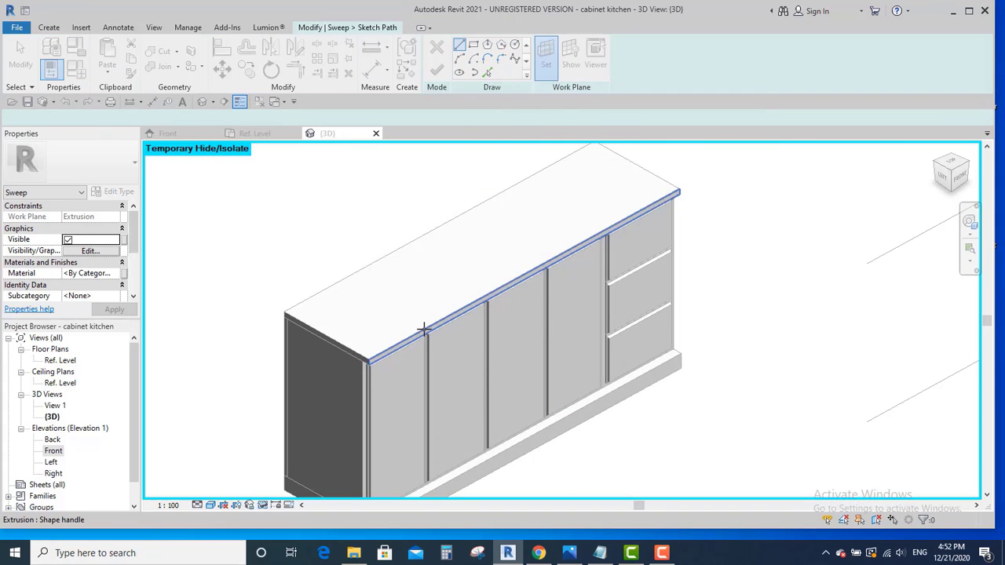
left_click(419, 330)
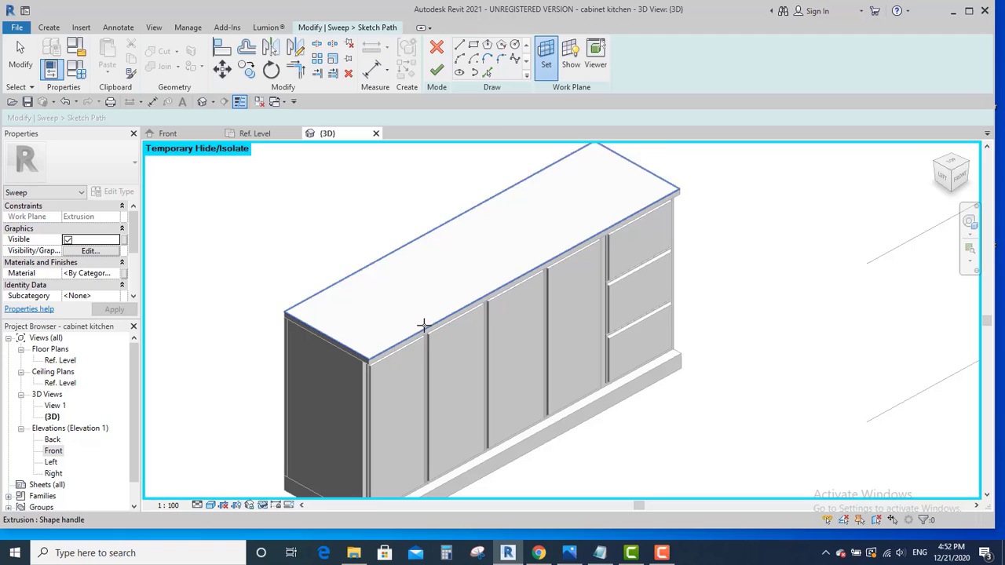
Step: Draw a 195-long path line along the countertop's front top edge and finish the path
left_click(369, 360)
left_click(680, 189)
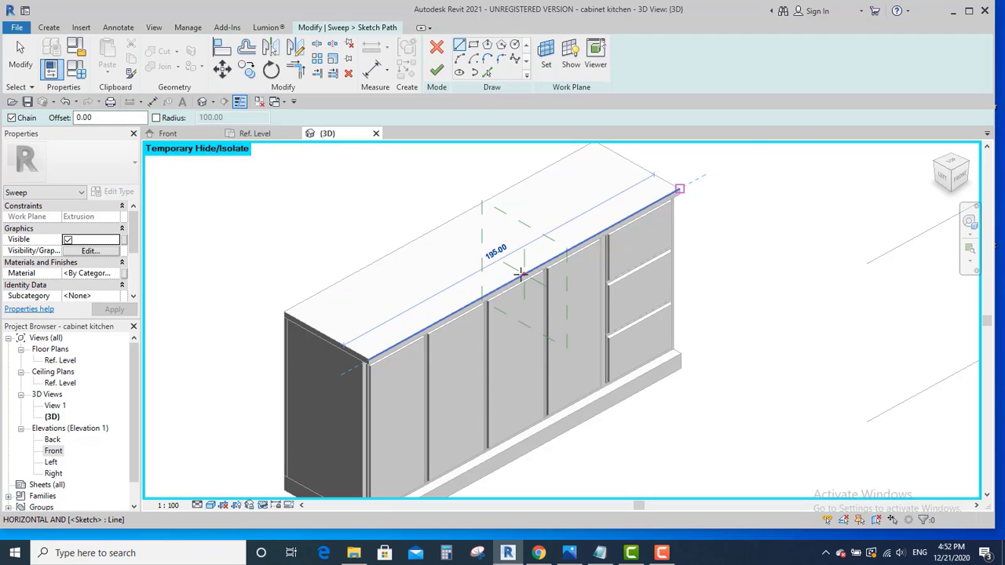
key("Escape")
scroll(519, 276, "up", 1)
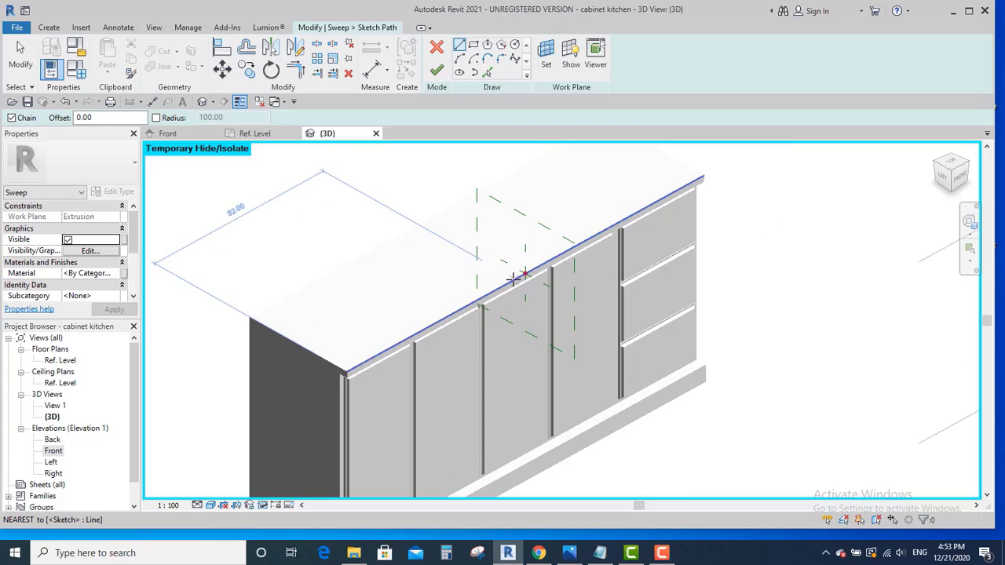
key("Escape")
left_click(516, 281)
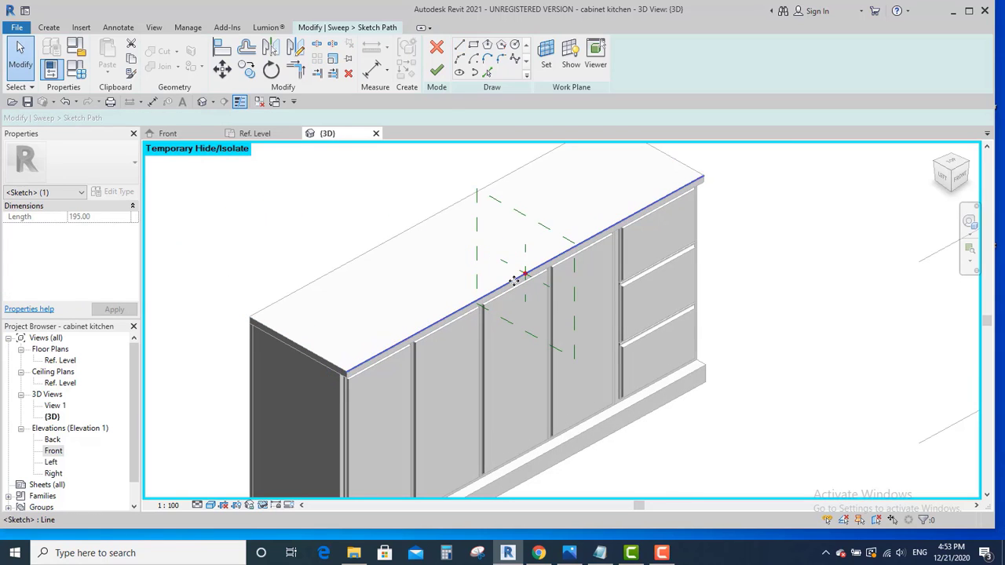
left_click(437, 70)
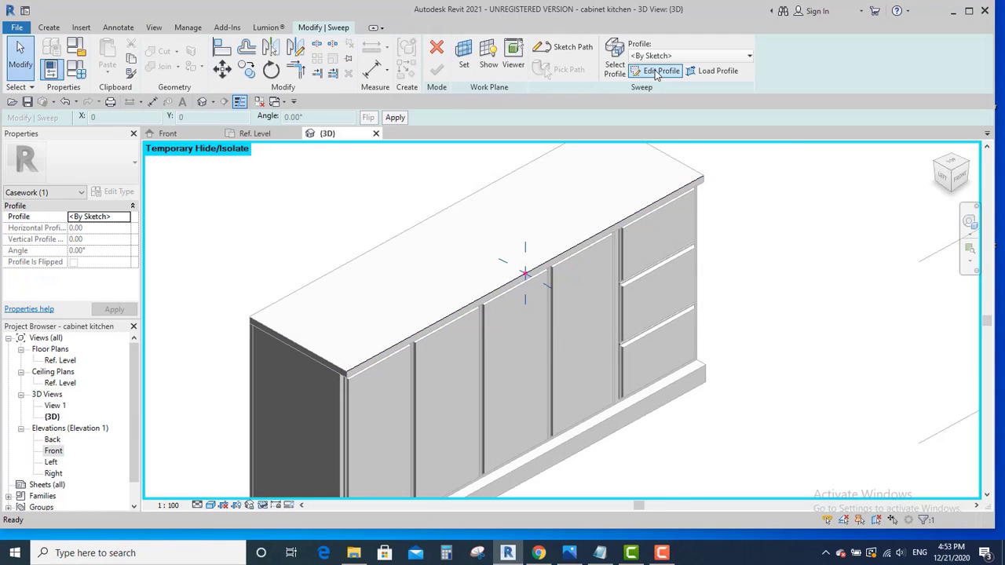
Step: Sketch a half-round start-end-radius arc profile at the path origin and finish the sweep
scroll(553, 283, "up", 2)
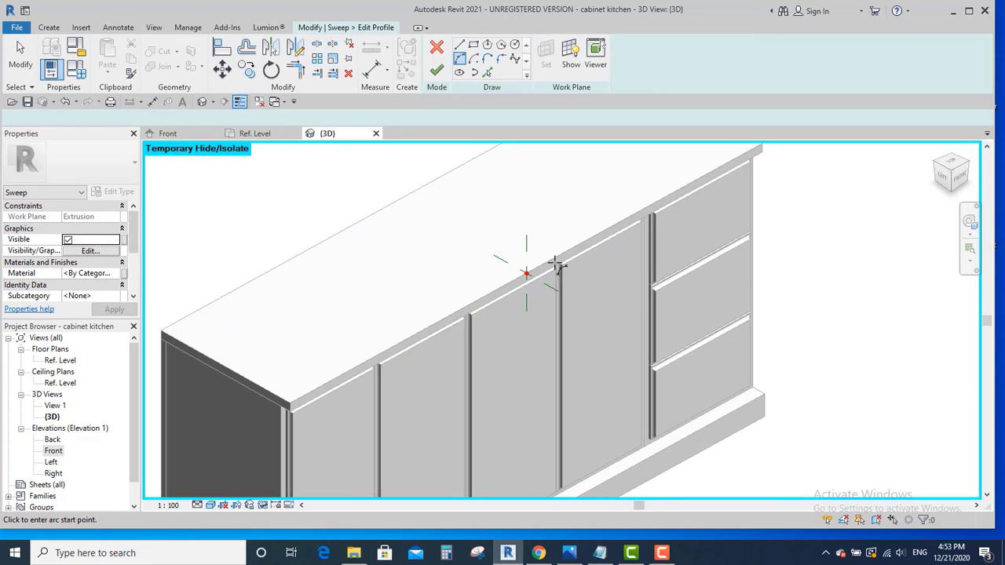
scroll(527, 303, "up", 3)
middle_click_drag(527, 251, 538, 381)
scroll(498, 236, "up", 2)
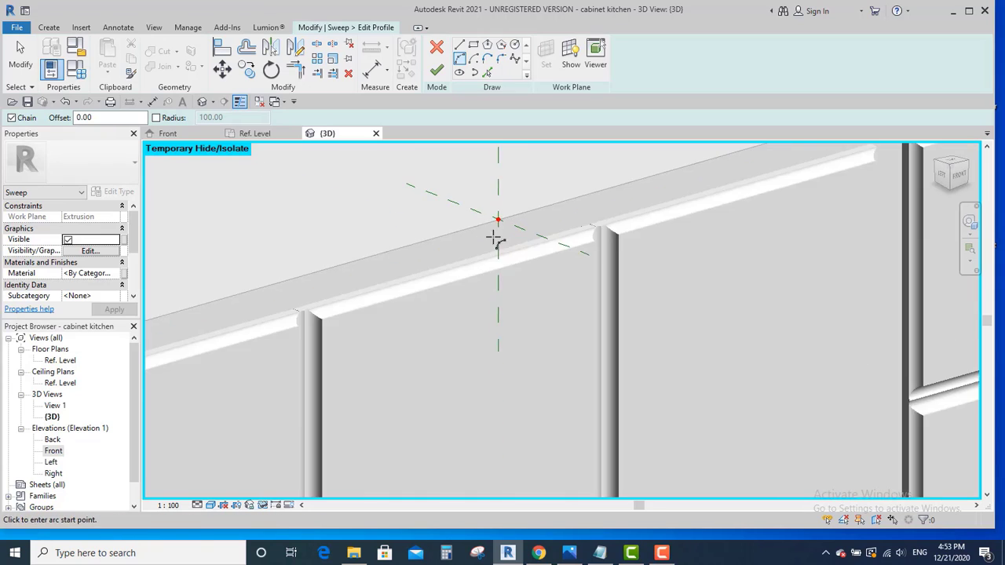
scroll(503, 218, "up", 2)
left_click(500, 212)
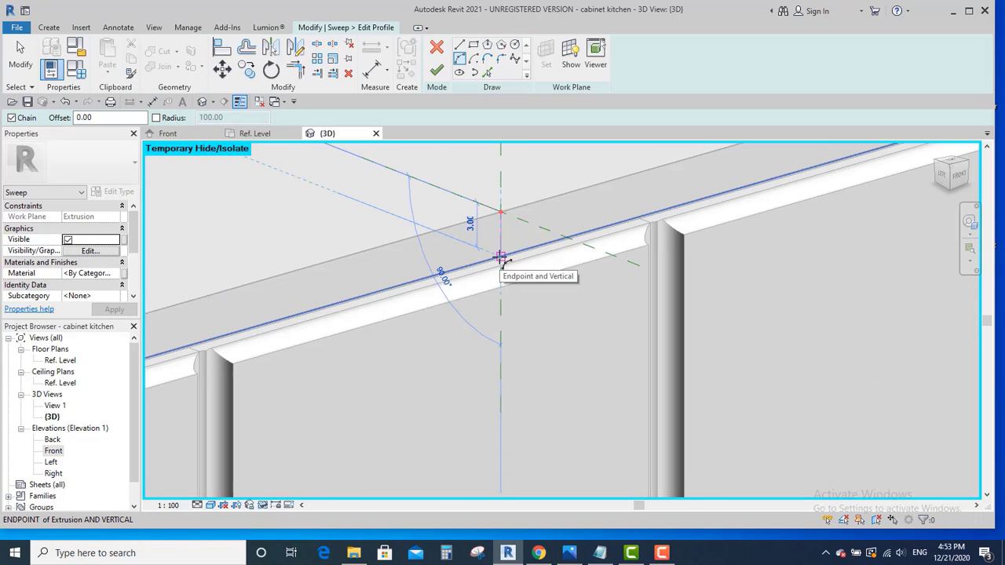
left_click(501, 257)
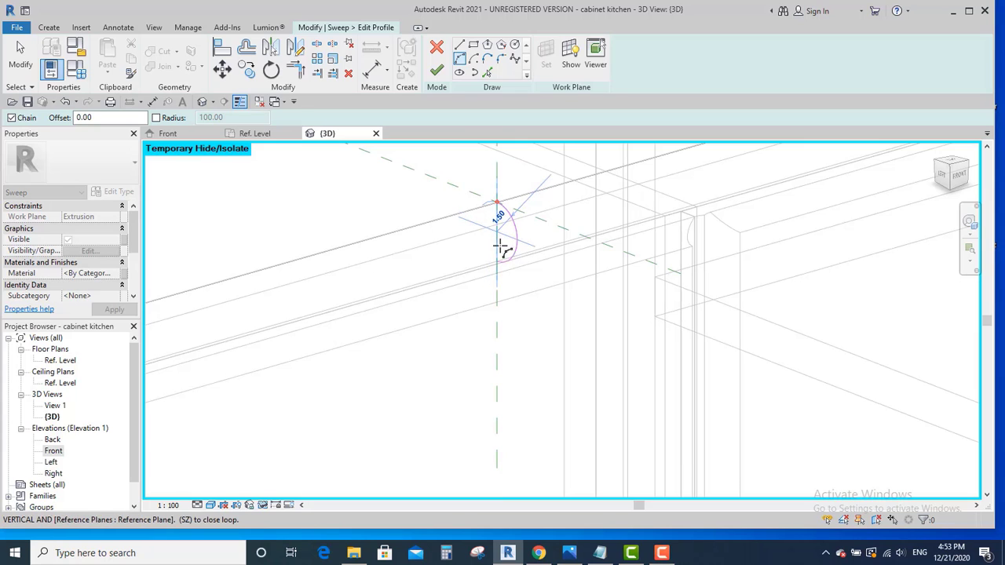
left_click(516, 237)
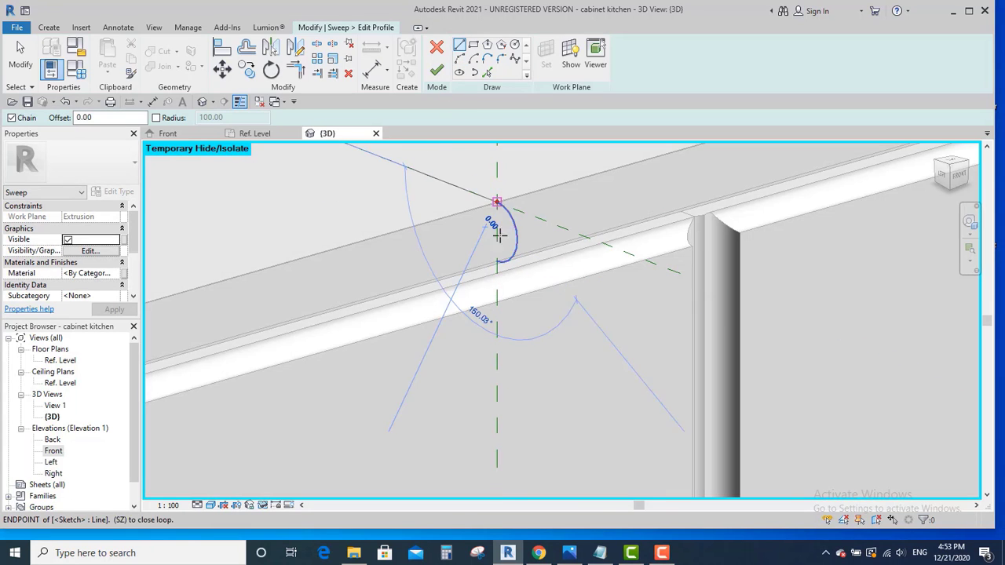
key("Escape")
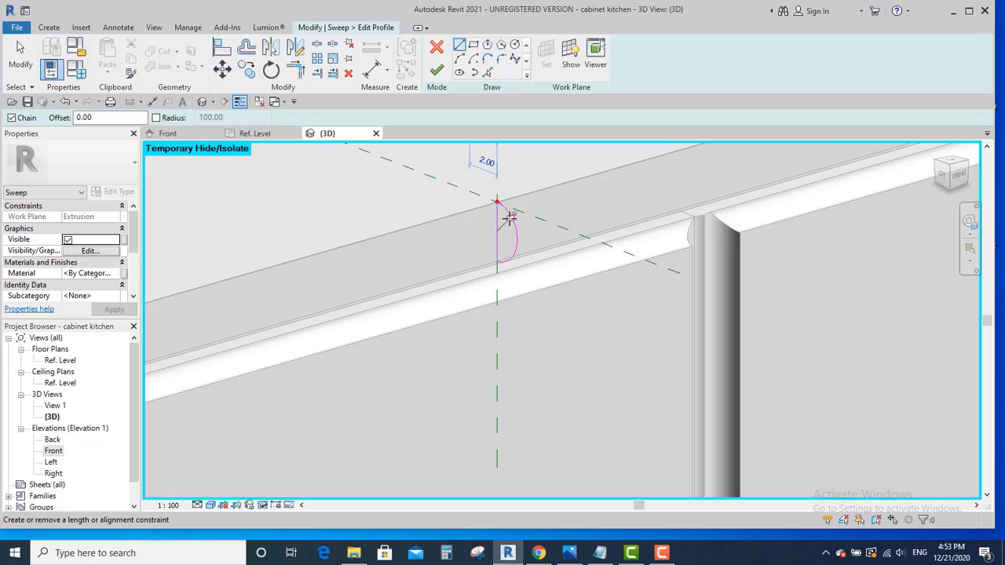
key("Escape")
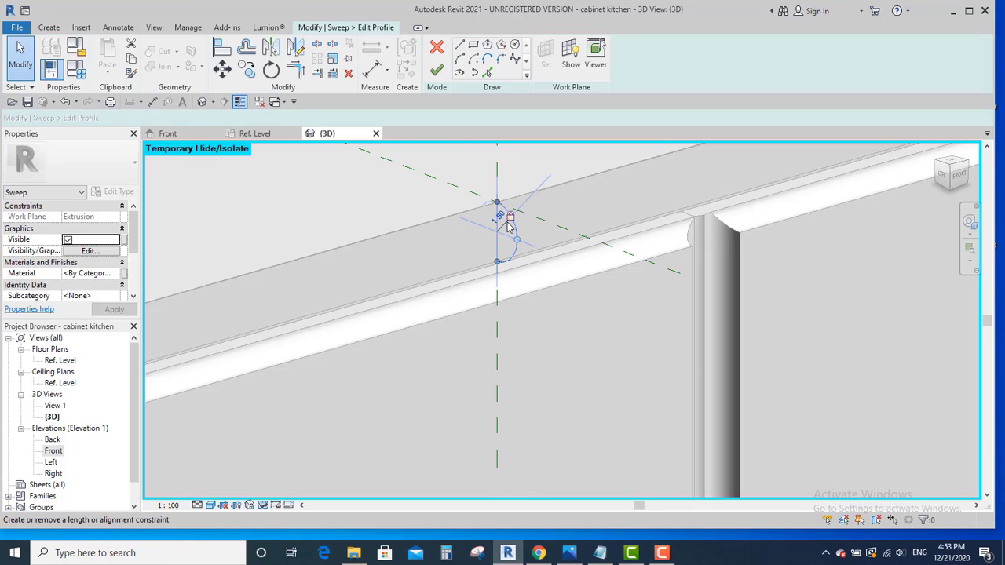
left_click(460, 271)
left_click(437, 73)
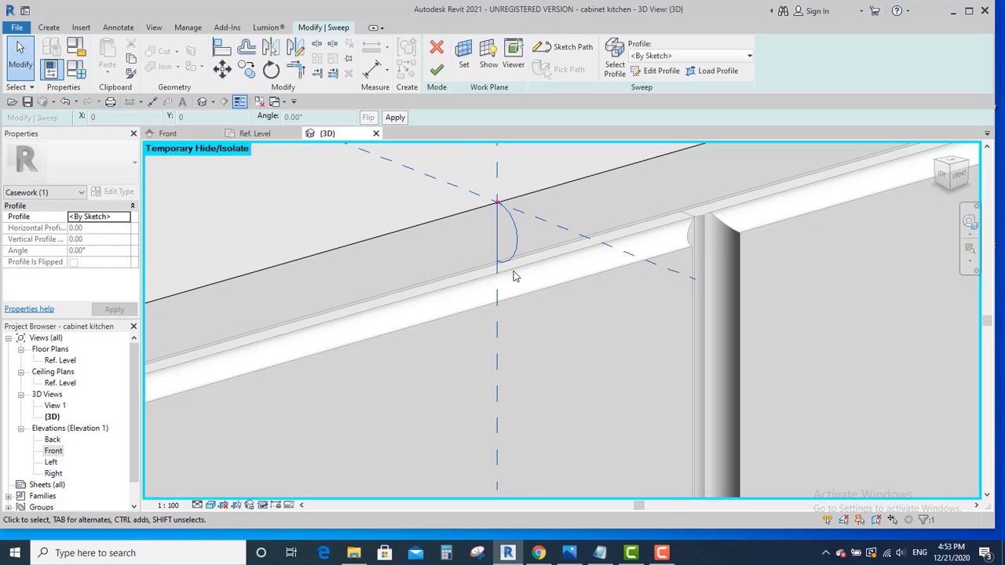
left_click(437, 70)
Step: Orbit the cabinet to inspect the new rounded countertop edge from several angles
scroll(551, 331, "down", 5)
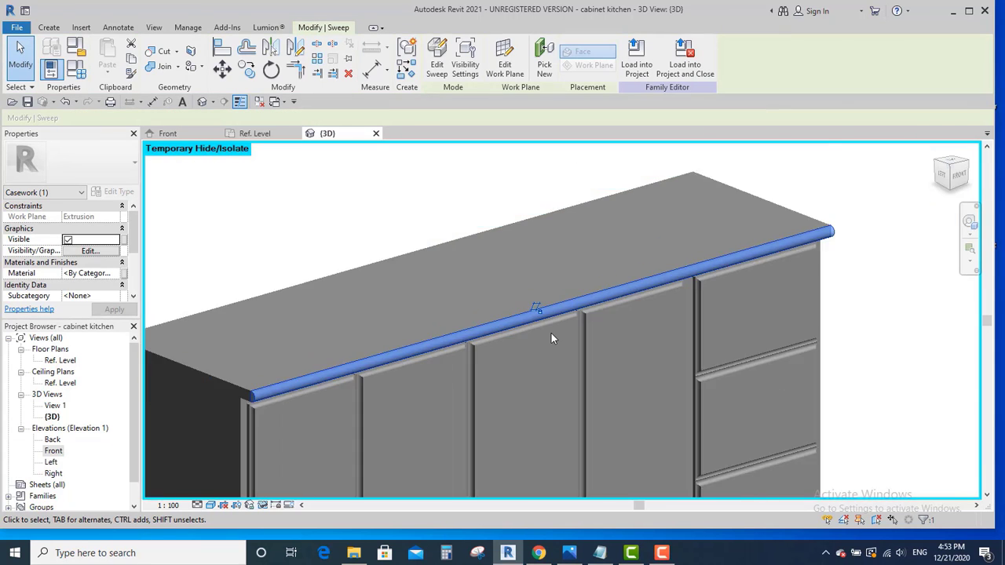
scroll(551, 333, "down", 2)
middle_click_drag(578, 305, 582, 346, "shift")
left_click(735, 190)
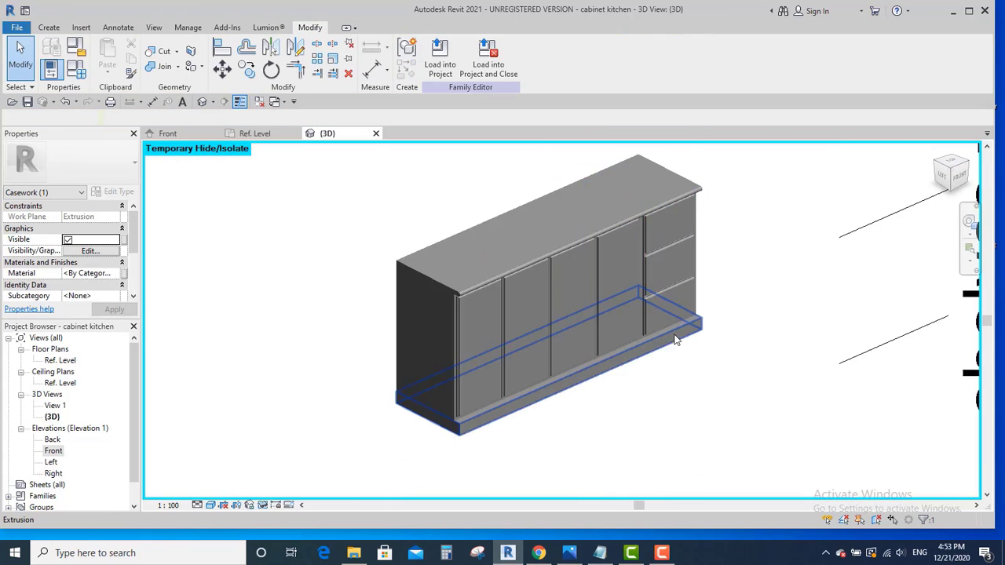
mouse_move(736, 191)
middle_mouse_down("shift")
mouse_move(632, 310)
mouse_move(661, 353)
middle_mouse_up("shift")
scroll(661, 352, "down", 2)
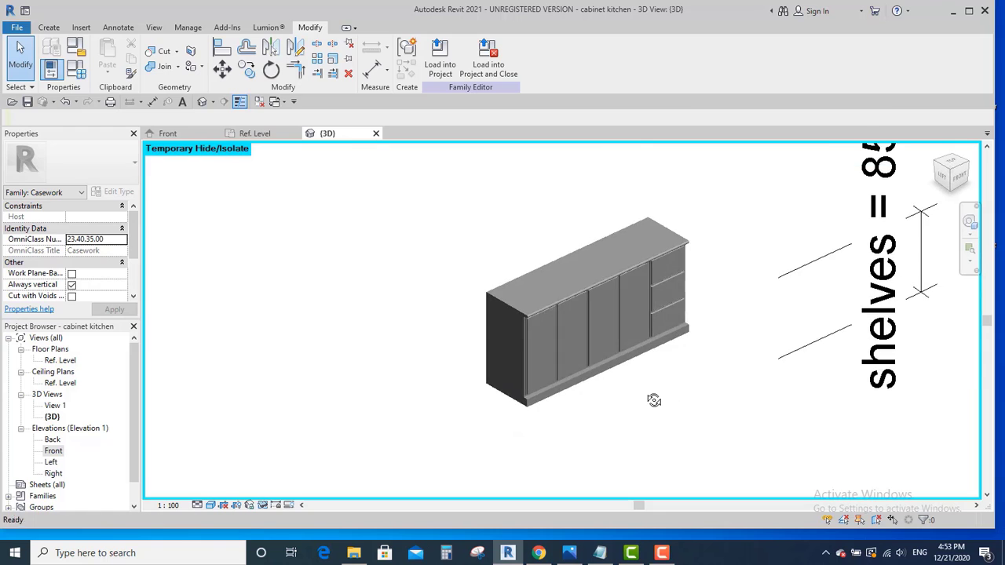
scroll(653, 399, "down", 2)
middle_click_drag(617, 354, 841, 197, "shift")
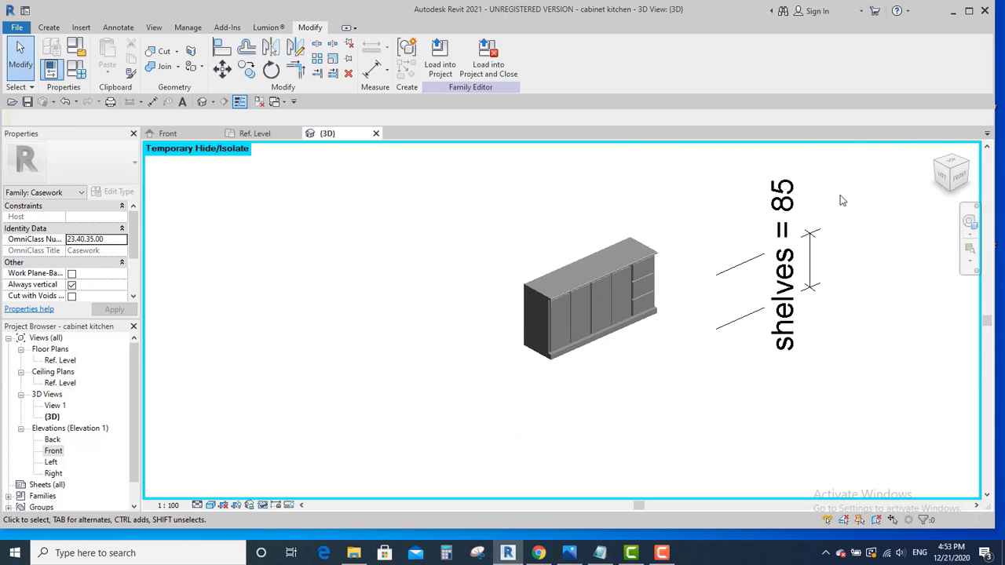
left_click(780, 336)
key("Escape")
scroll(609, 318, "up", 2)
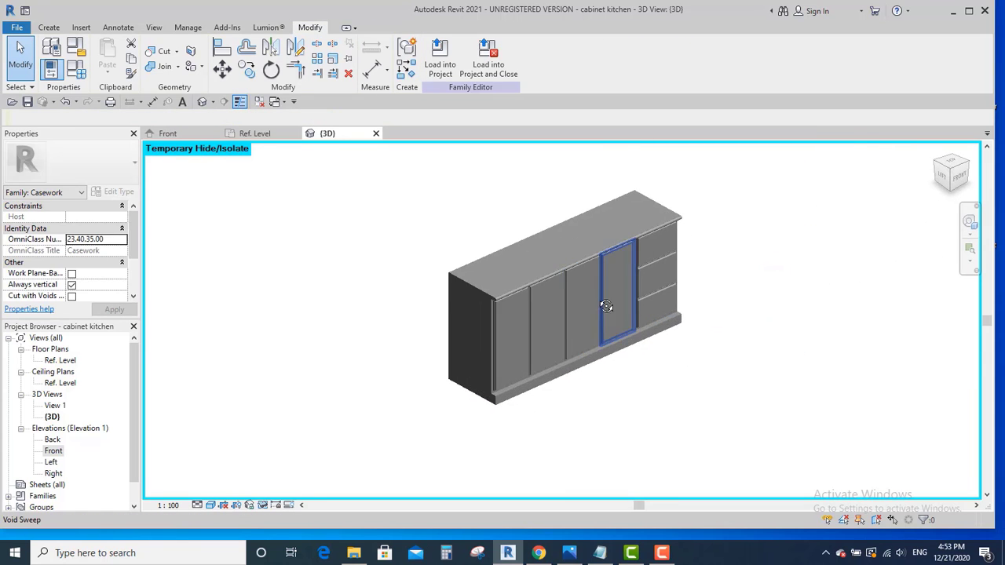
mouse_move(605, 314)
middle_mouse_down("shift")
mouse_move(620, 336)
mouse_move(583, 352)
mouse_move(657, 365)
mouse_move(421, 366)
middle_mouse_up("shift")
Step: In Family Types, flex Width through 60 to 40 and set width 2 to 120
left_click(76, 69)
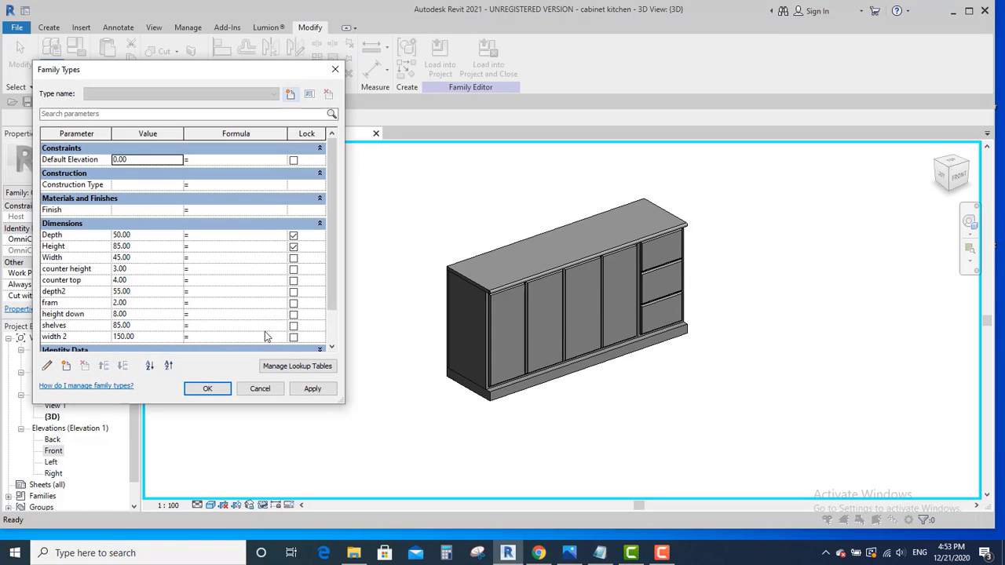
left_click(136, 258)
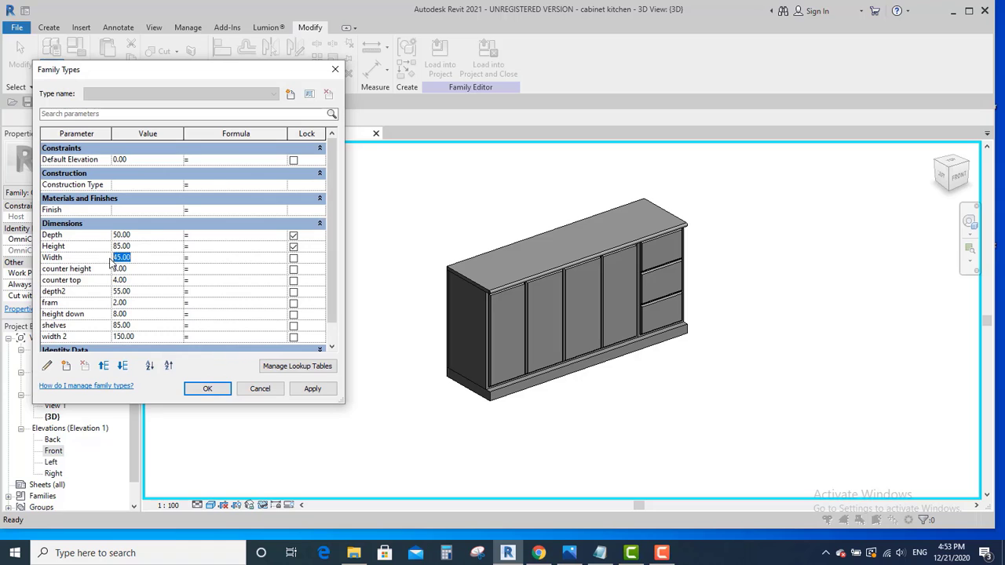
left_click(314, 389)
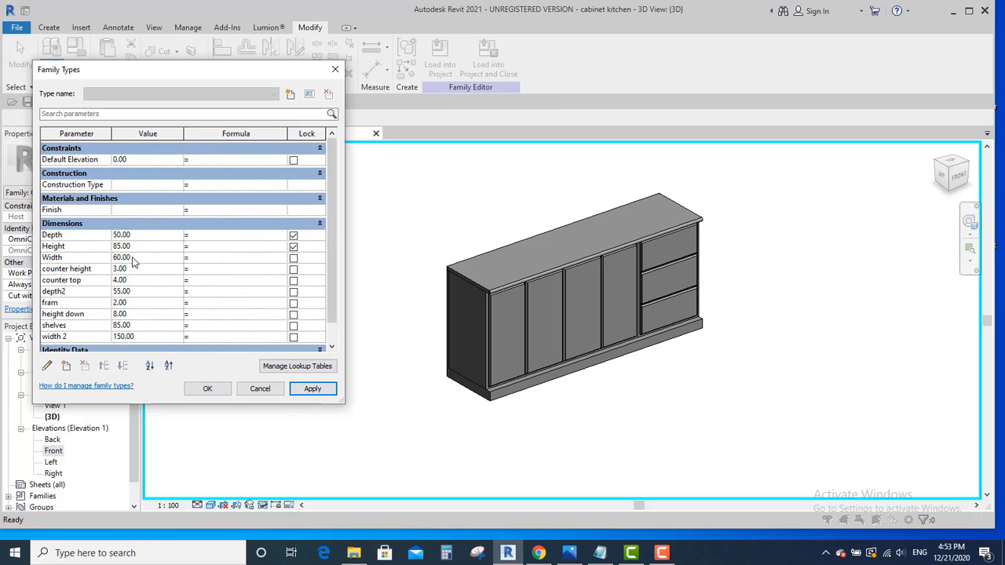
left_click(324, 391)
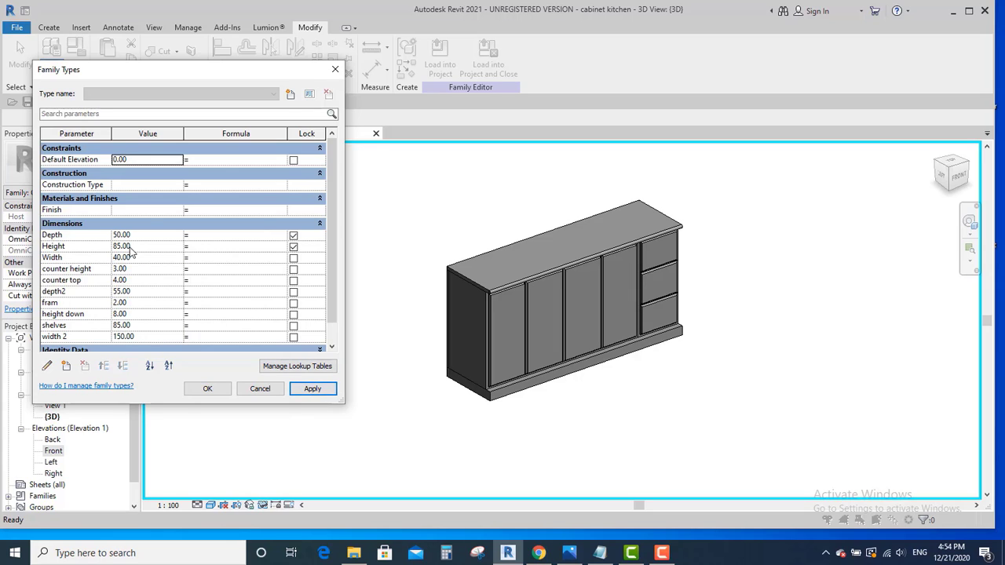
left_click(146, 339)
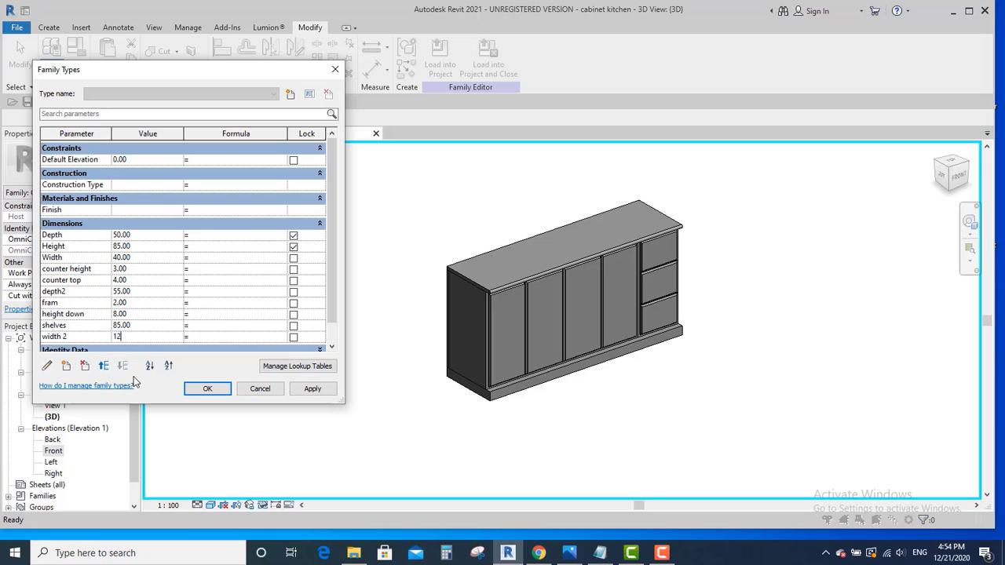
left_click(320, 391)
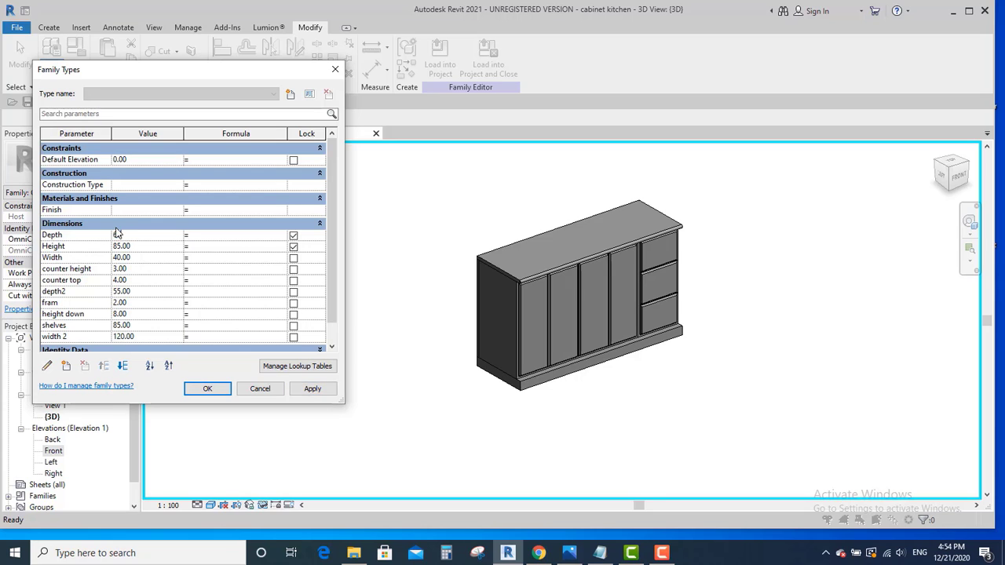
Step: Flex Depth through 60 to 55, accept the changes, and orbit to a near-front view
left_click(312, 393)
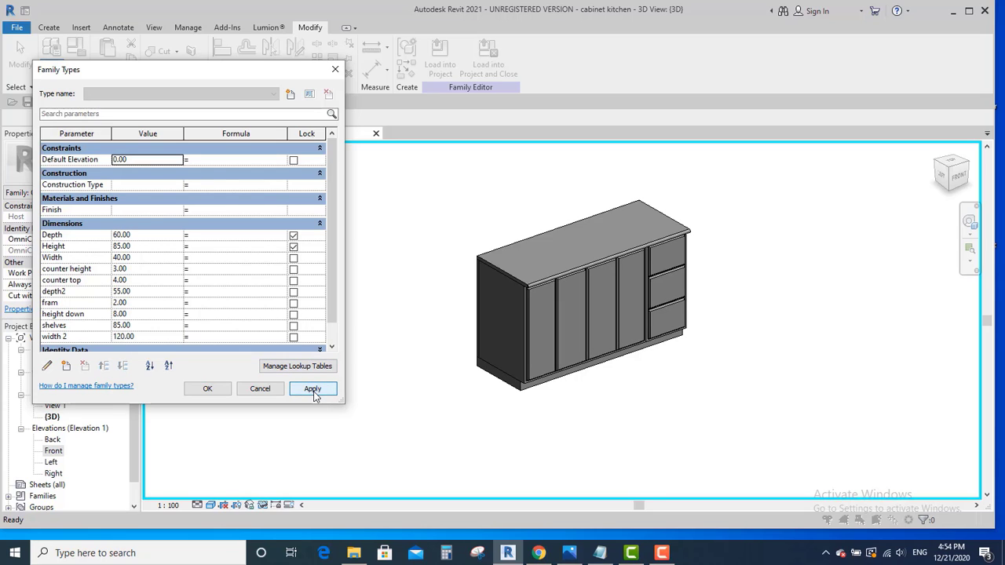
left_click(144, 235)
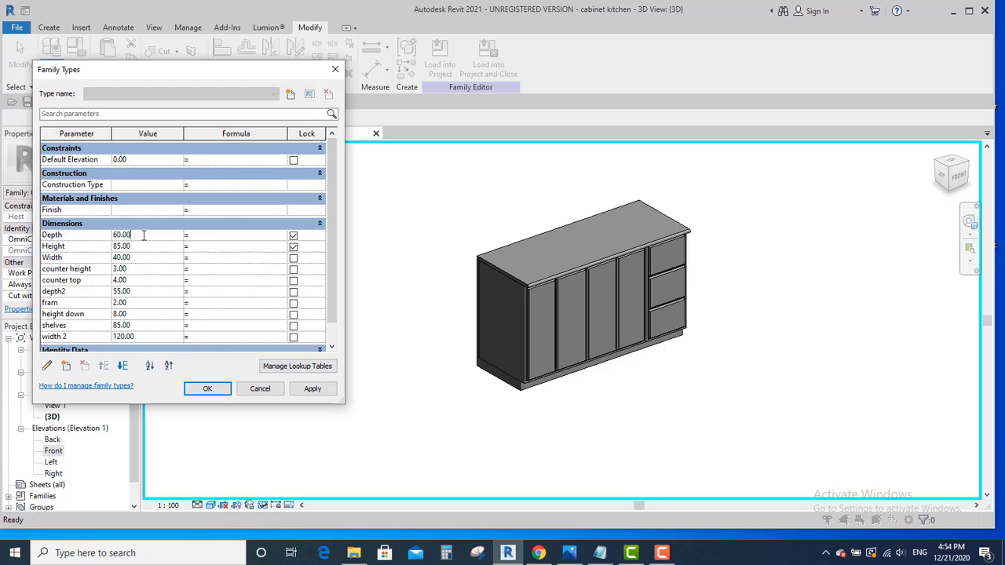
left_click(314, 390)
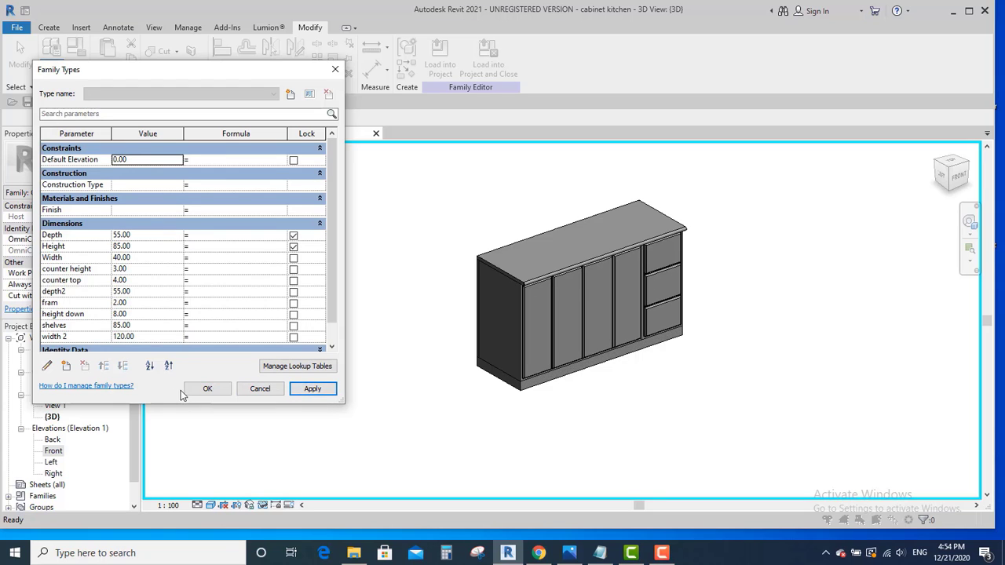
left_click(208, 389)
mouse_move(332, 395)
middle_mouse_down("shift")
mouse_move(414, 376)
mouse_move(522, 412)
mouse_move(529, 386)
middle_mouse_up("shift")
left_click(662, 553)
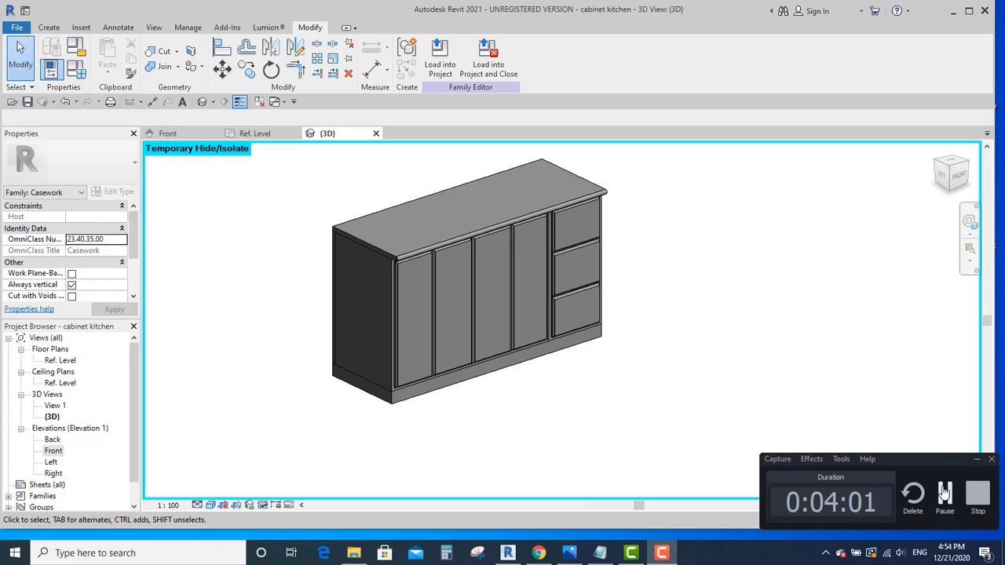